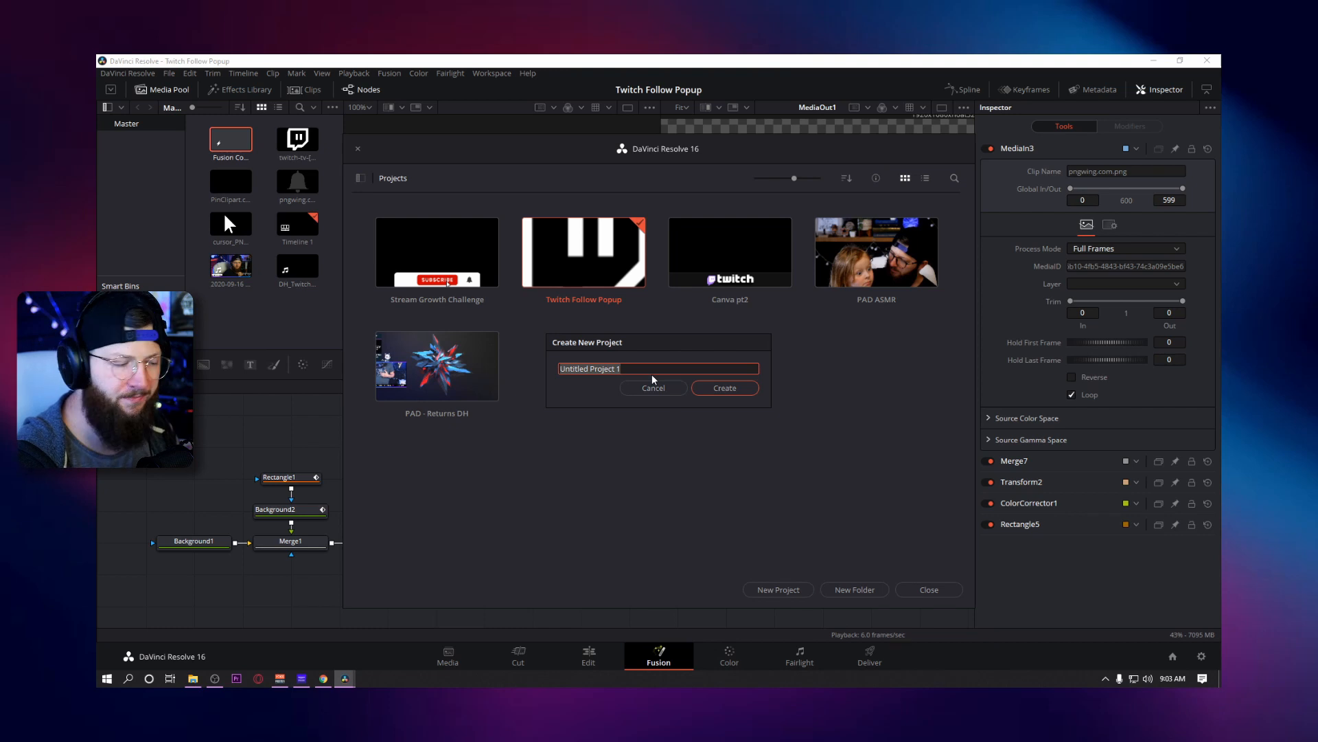
# Create a new project named "Youtube Tutorial" and switch to its Edit page.
pyautogui.write('Youtube Tutorial')
pyautogui.click(728, 390)
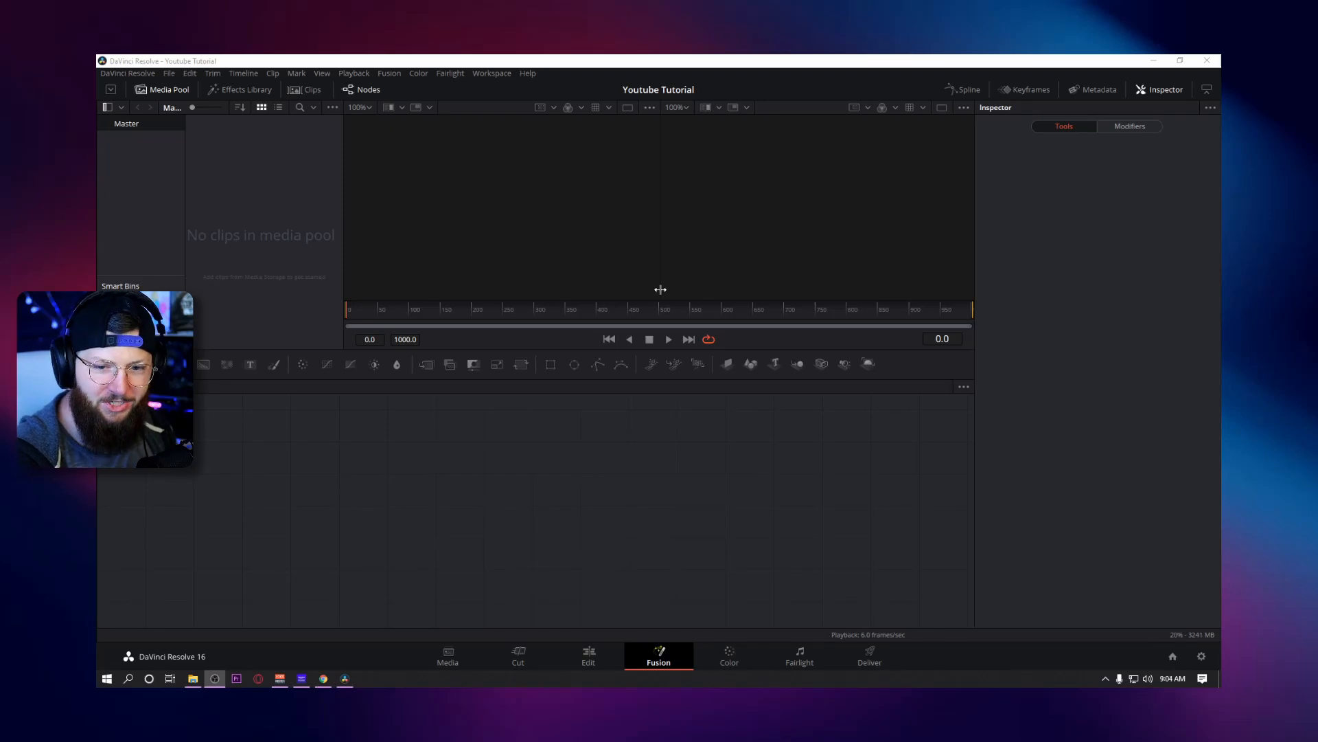
pyautogui.rightClick(273, 224)
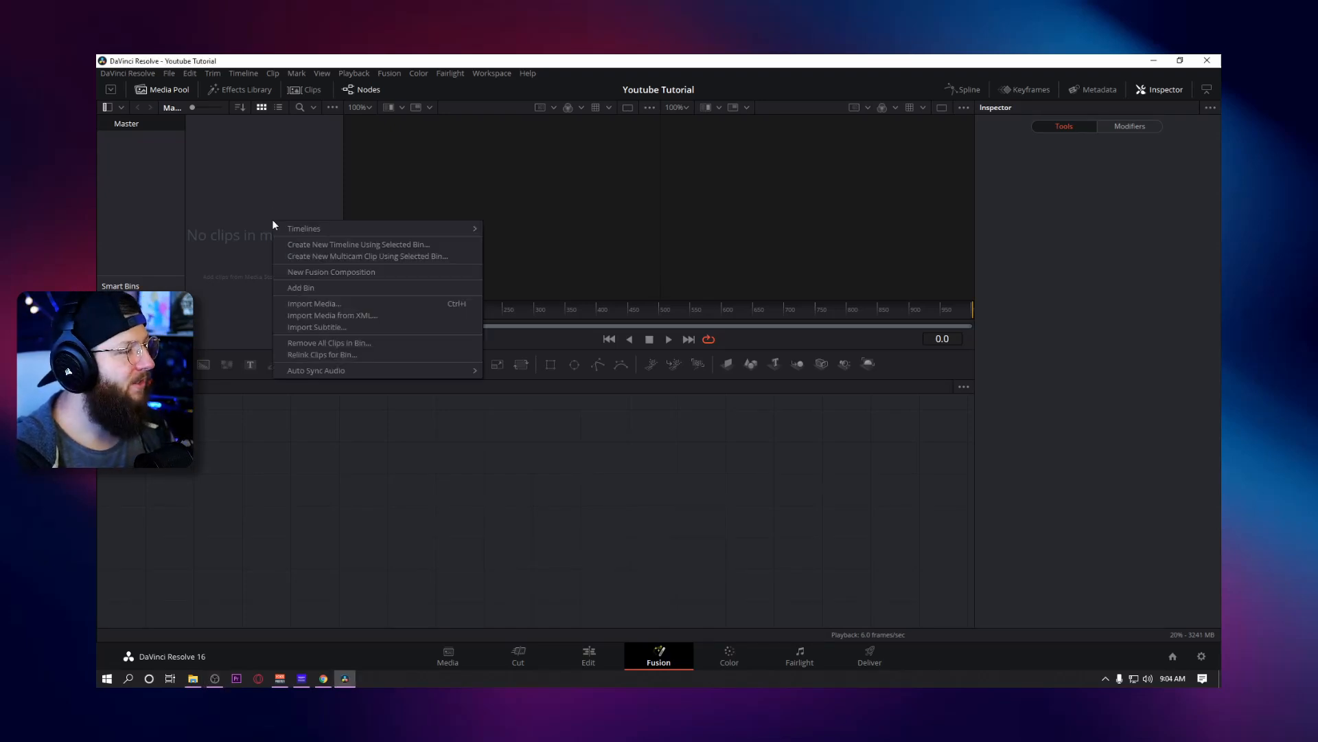
pyautogui.click(254, 183)
pyautogui.click(580, 654)
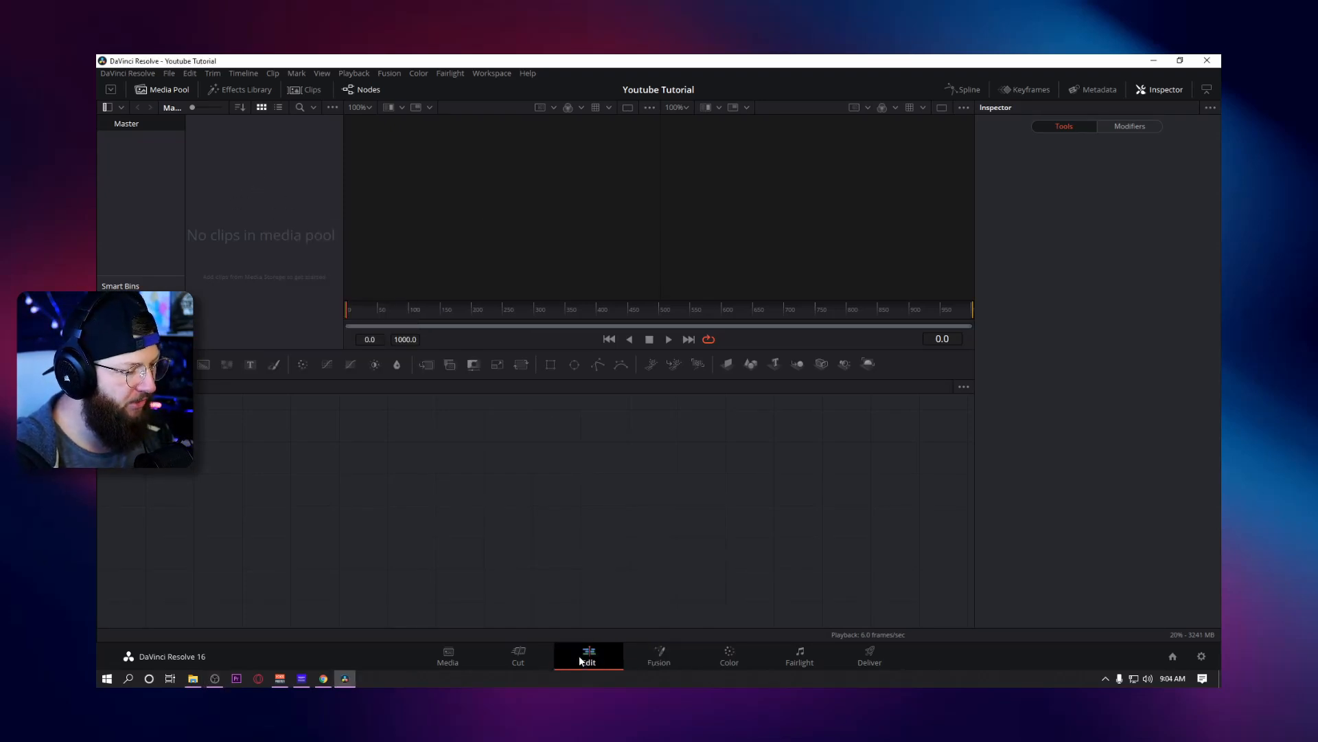
# Create a Fusion composition clip named "Twitch Follow" with a duration of 00:00:10:00 and a frame rate of 60.
pyautogui.rightClick(275, 198)
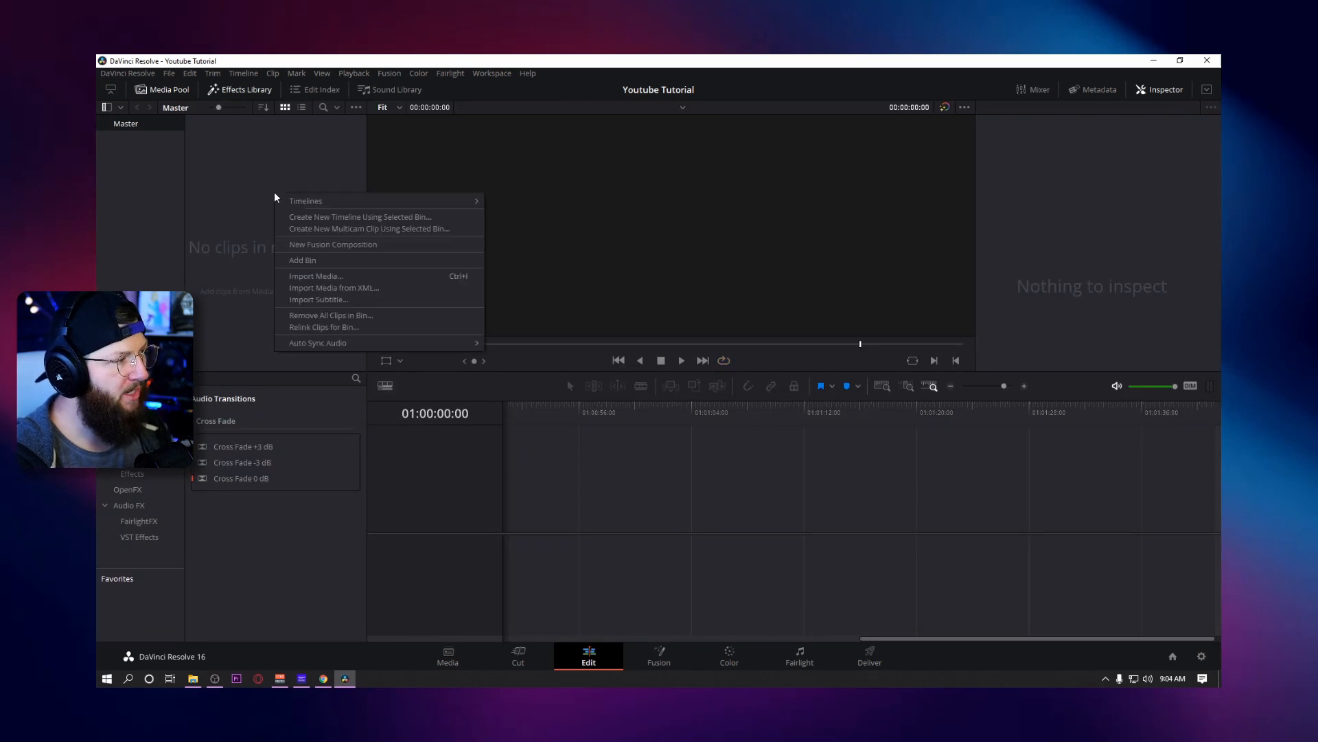
pyautogui.click(318, 246)
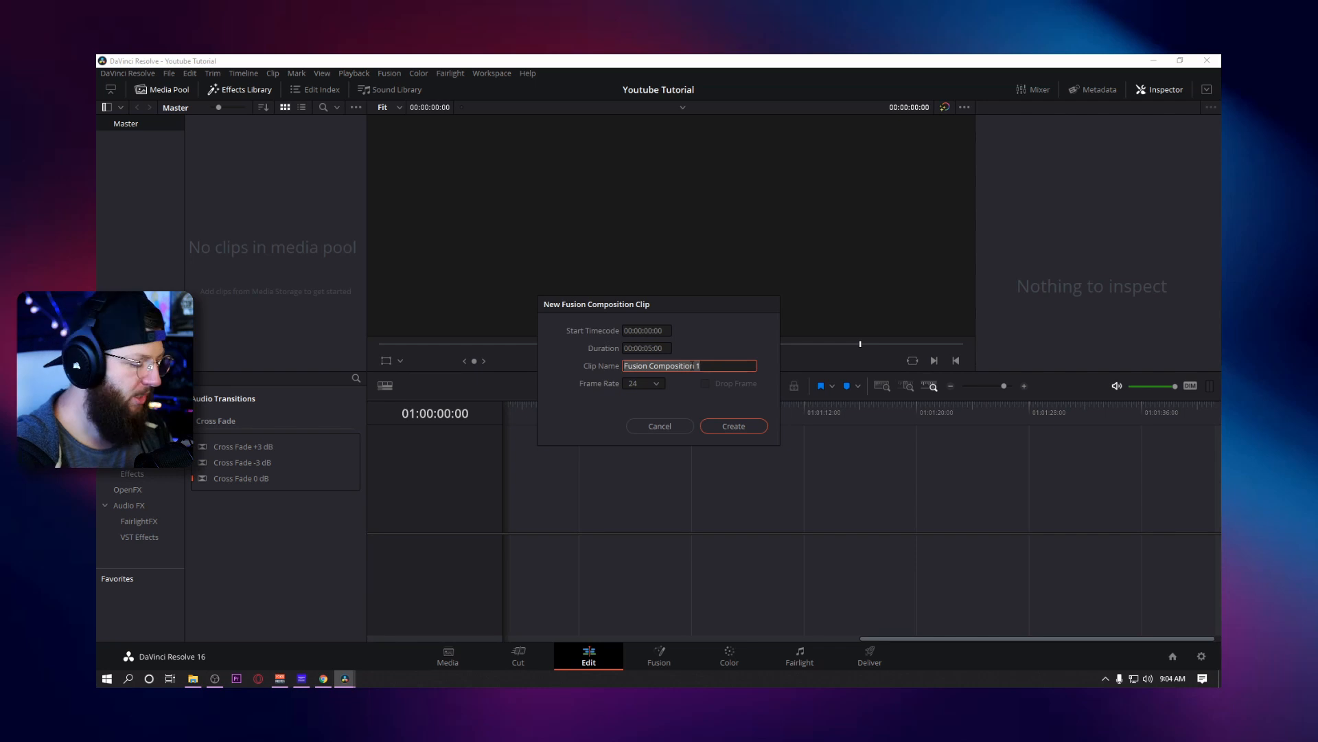
pyautogui.write('Twitch Follow')
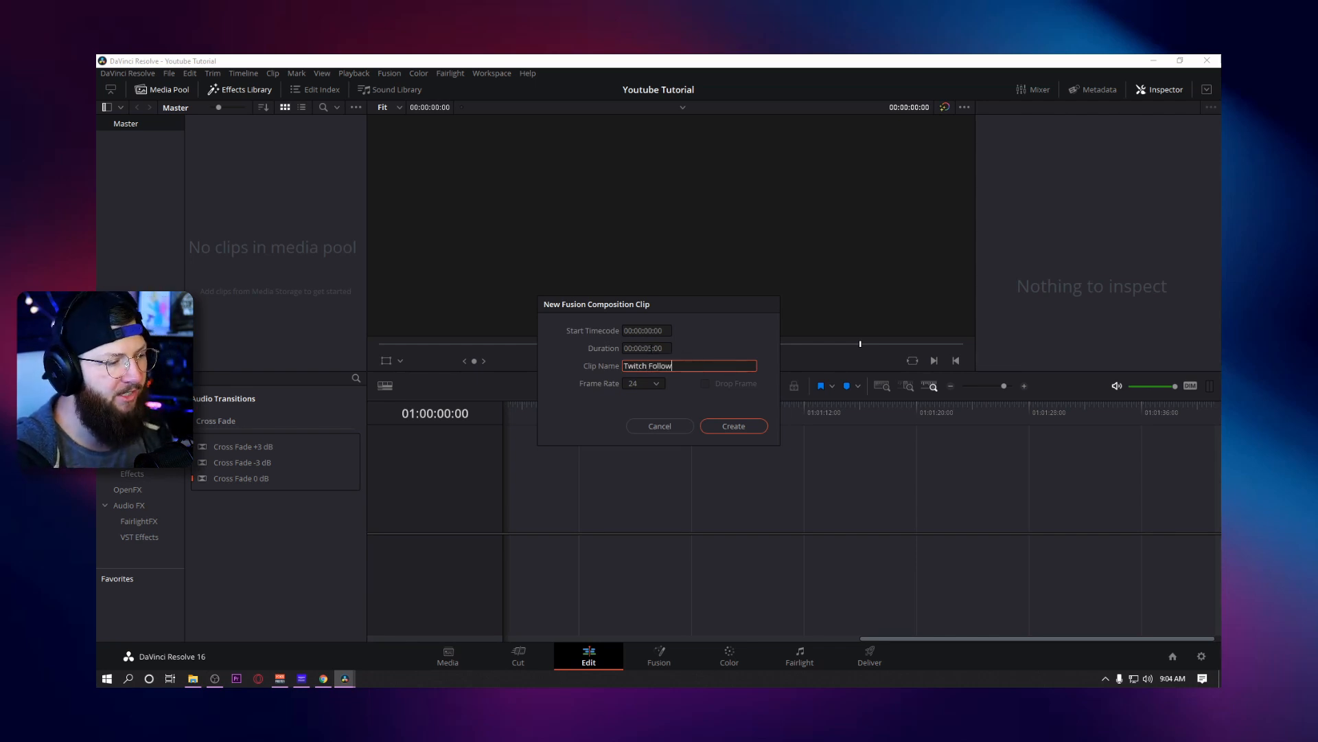
pyautogui.moveTo(651, 348); pyautogui.dragTo(623, 348)
pyautogui.click(651, 348)
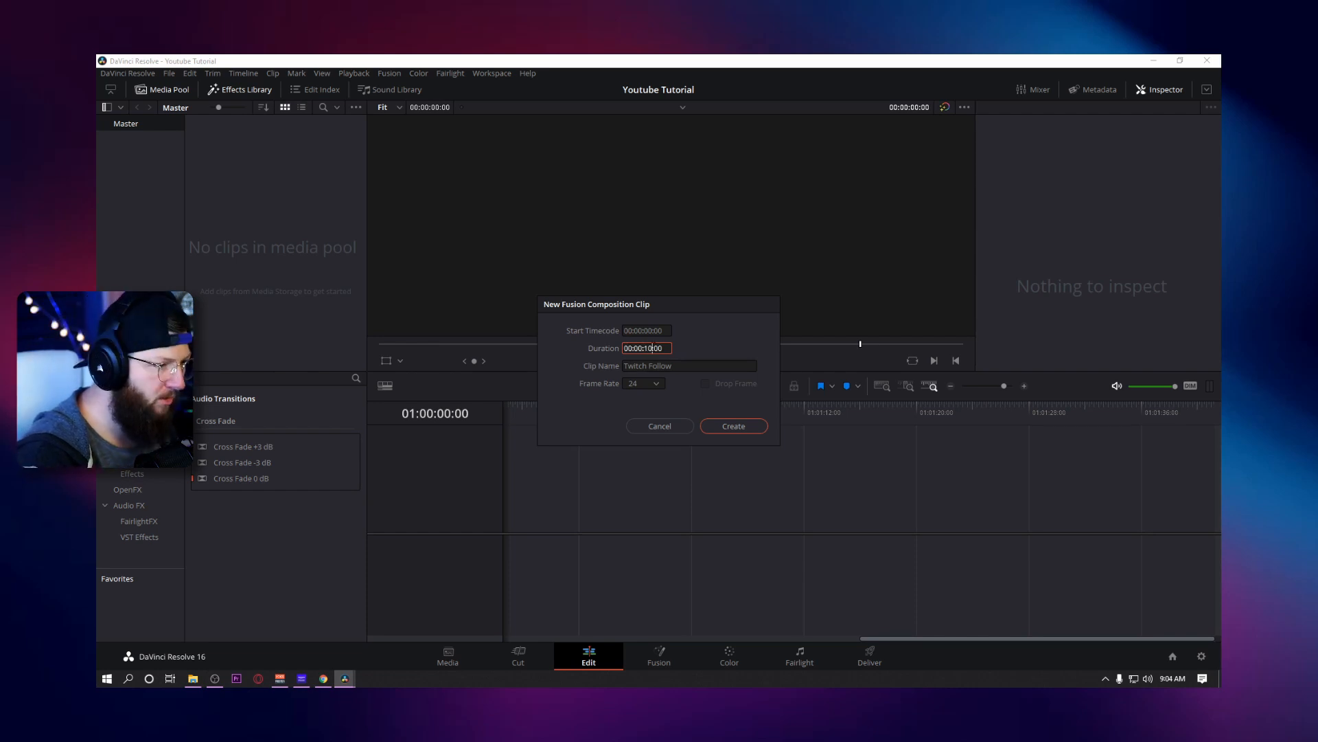
pyautogui.click(656, 384)
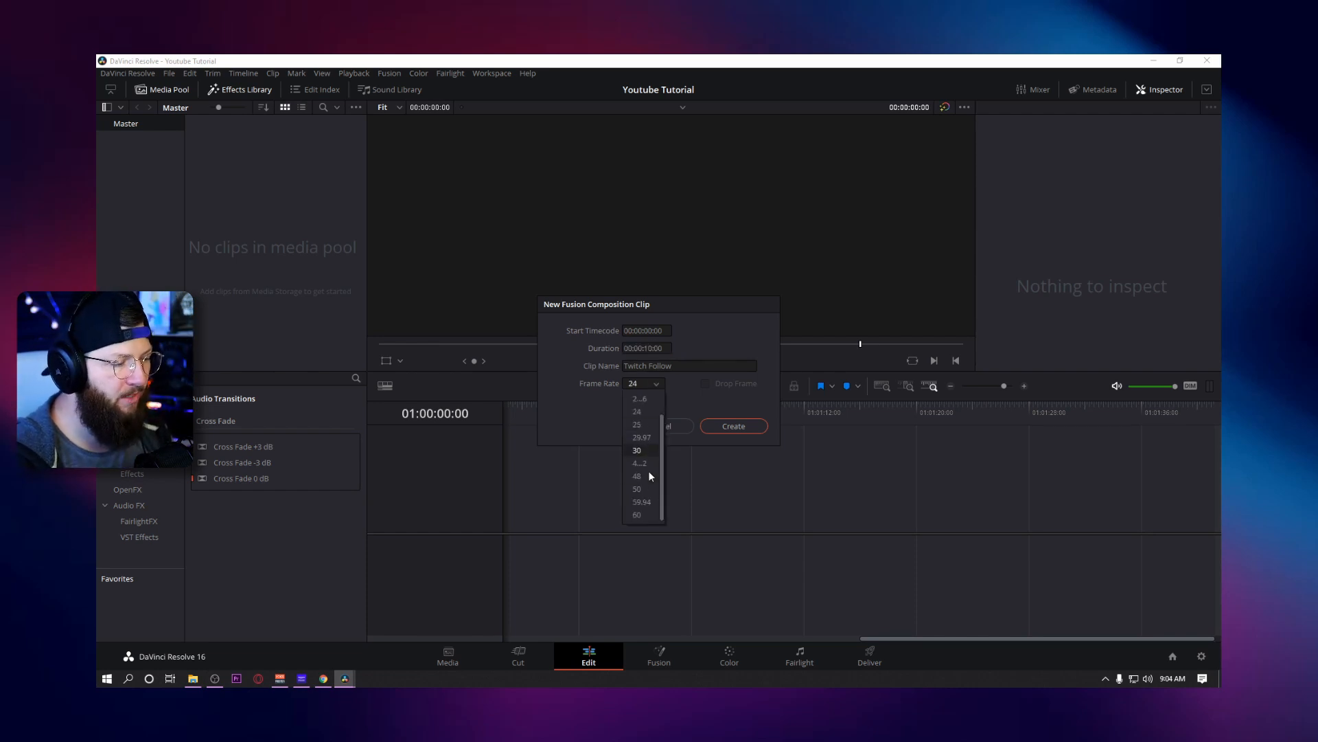
pyautogui.click(648, 514)
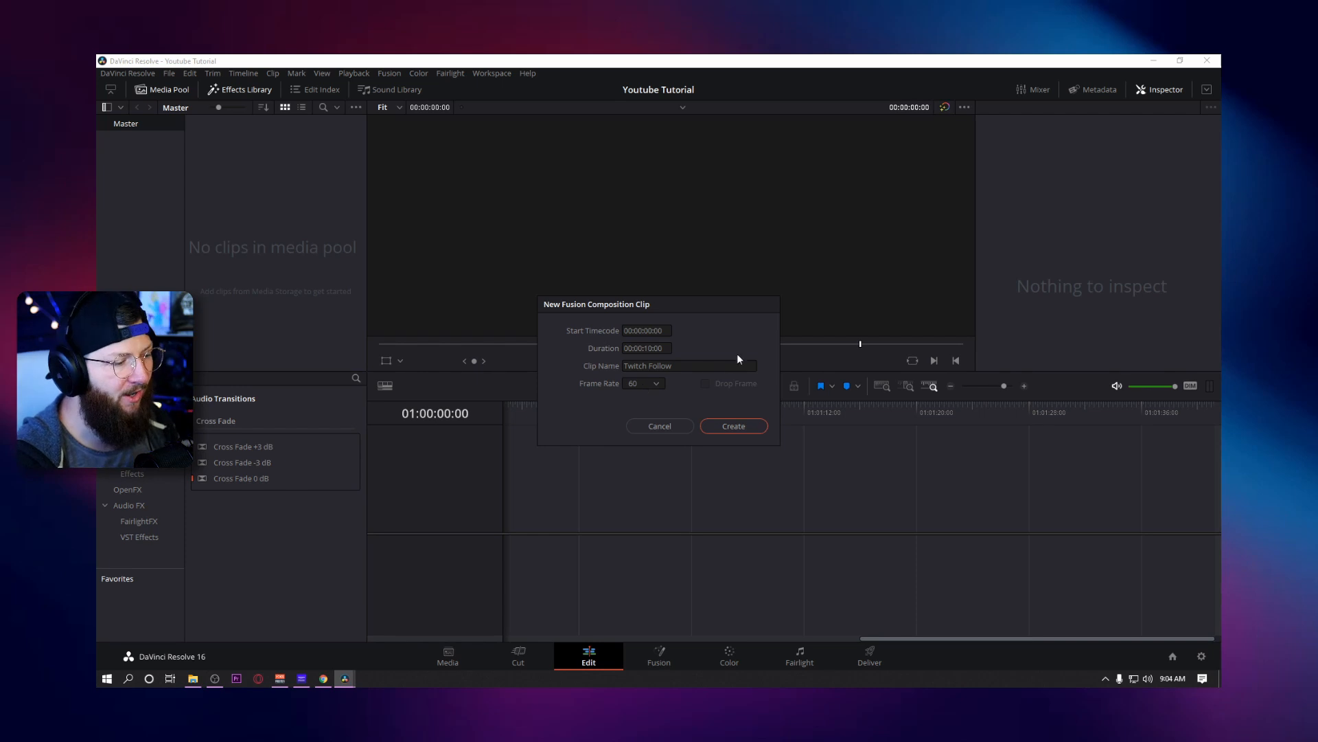
pyautogui.click(737, 426)
# Place the Twitch Follow composition at the start of a new timeline and open it on the Fusion page.
pyautogui.click(232, 148)
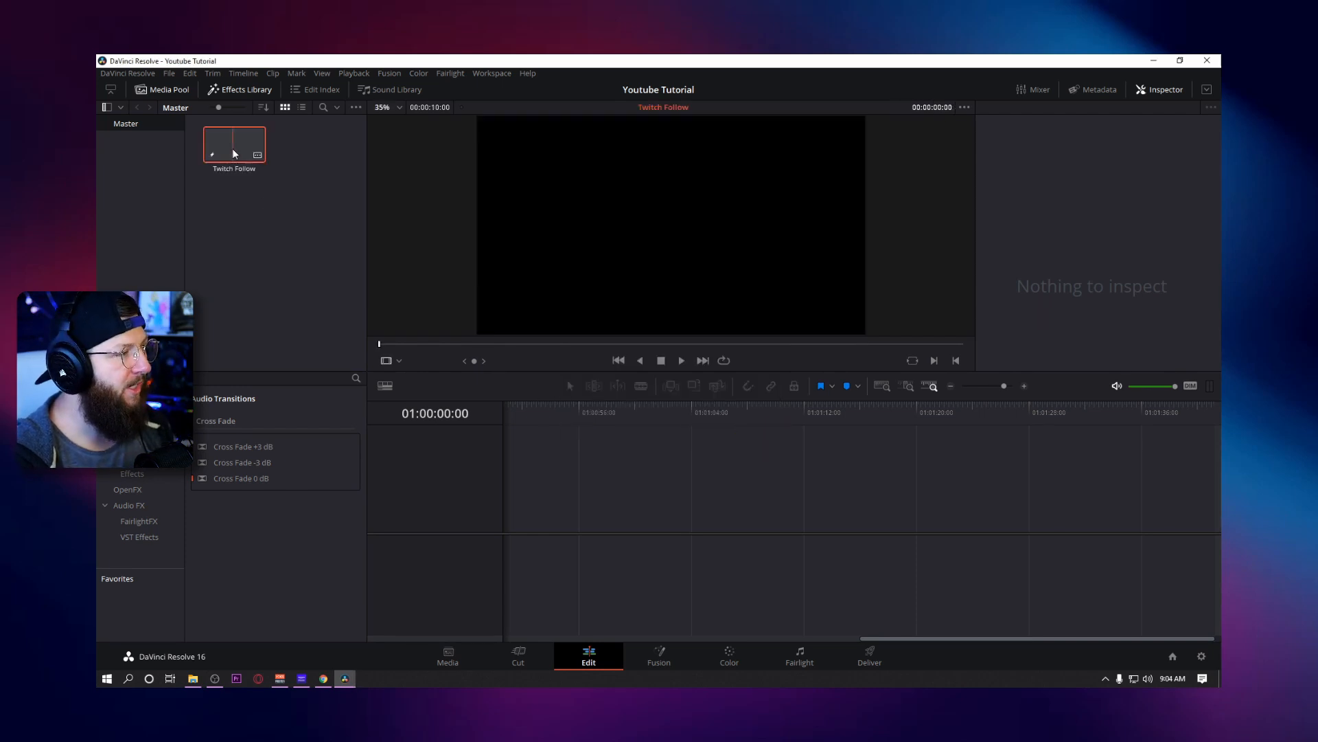
pyautogui.moveTo(232, 143); pyautogui.dragTo(505, 510)
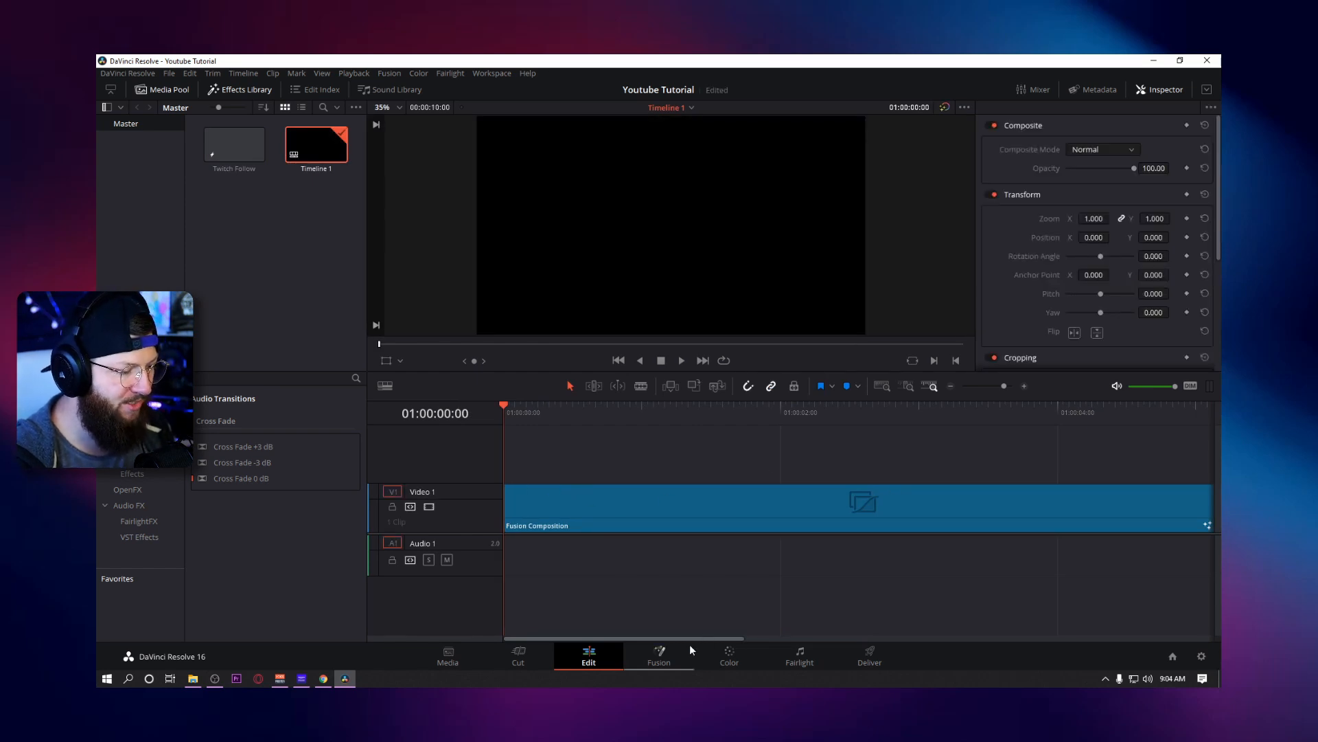
pyautogui.click(658, 656)
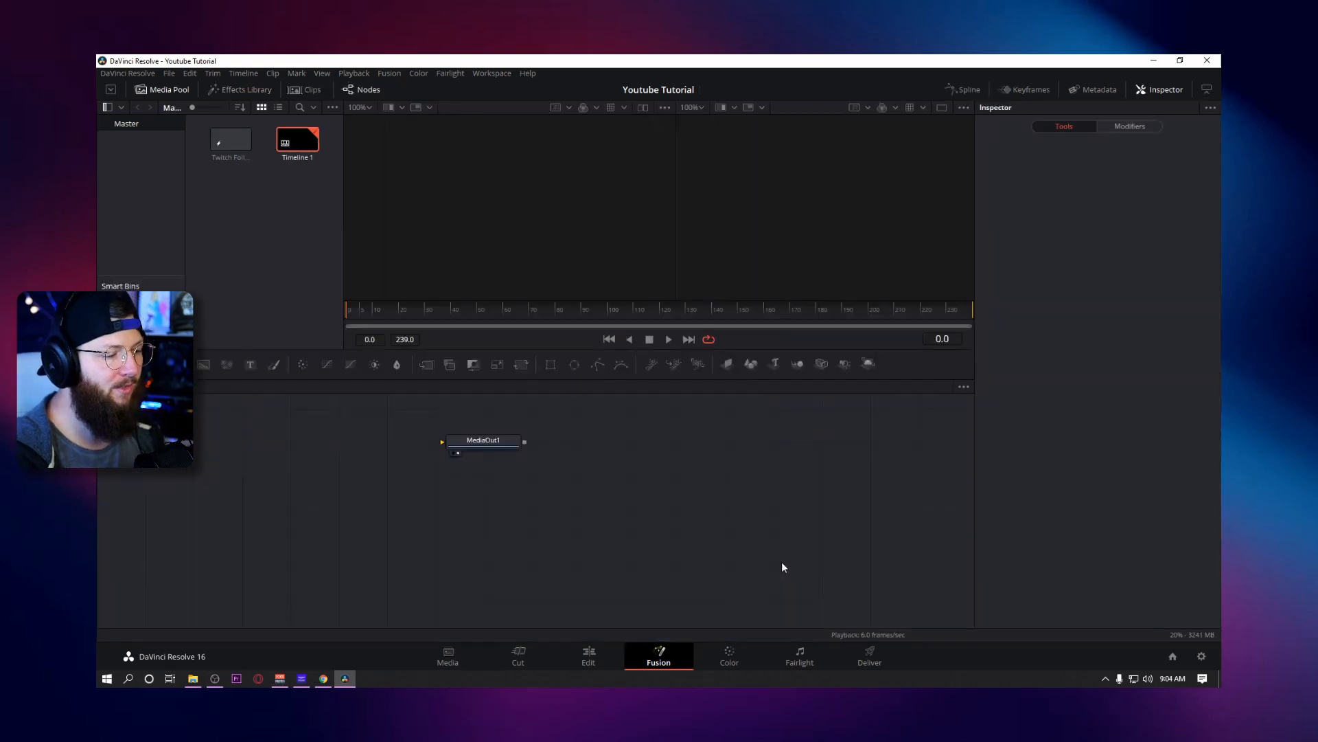
# Turn off the node graph's arrange-to-grid option, try moving MediaOut1 freely, and turn the option back on.
pyautogui.moveTo(488, 455); pyautogui.dragTo(773, 480)
pyautogui.rightClick(548, 454)
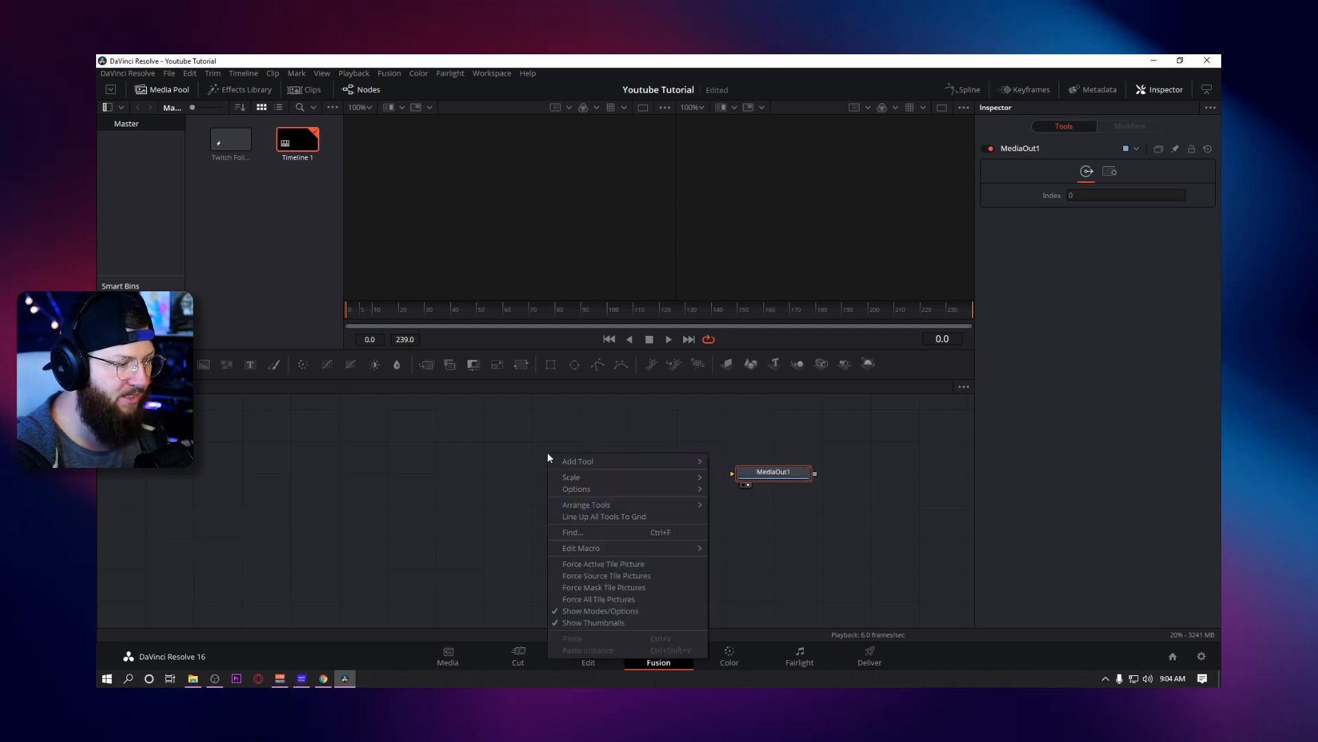
pyautogui.moveTo(611, 505)
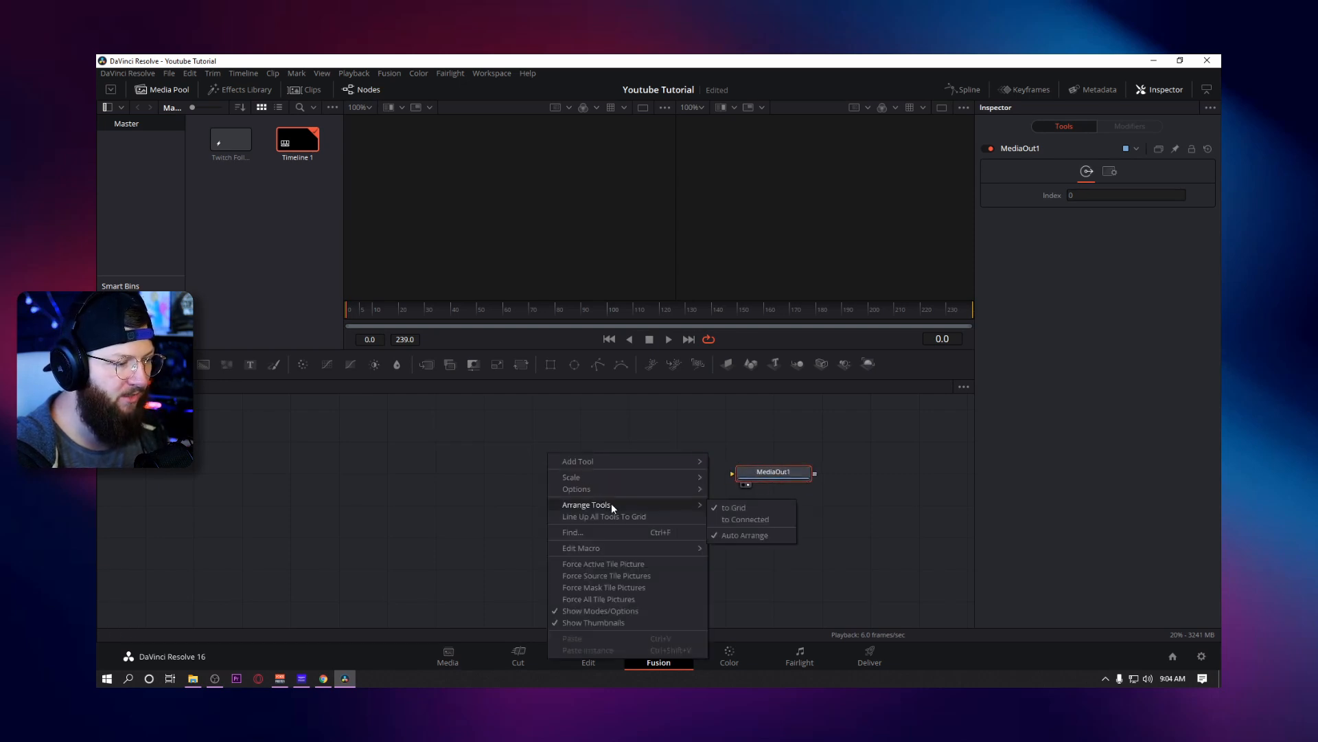
pyautogui.click(738, 506)
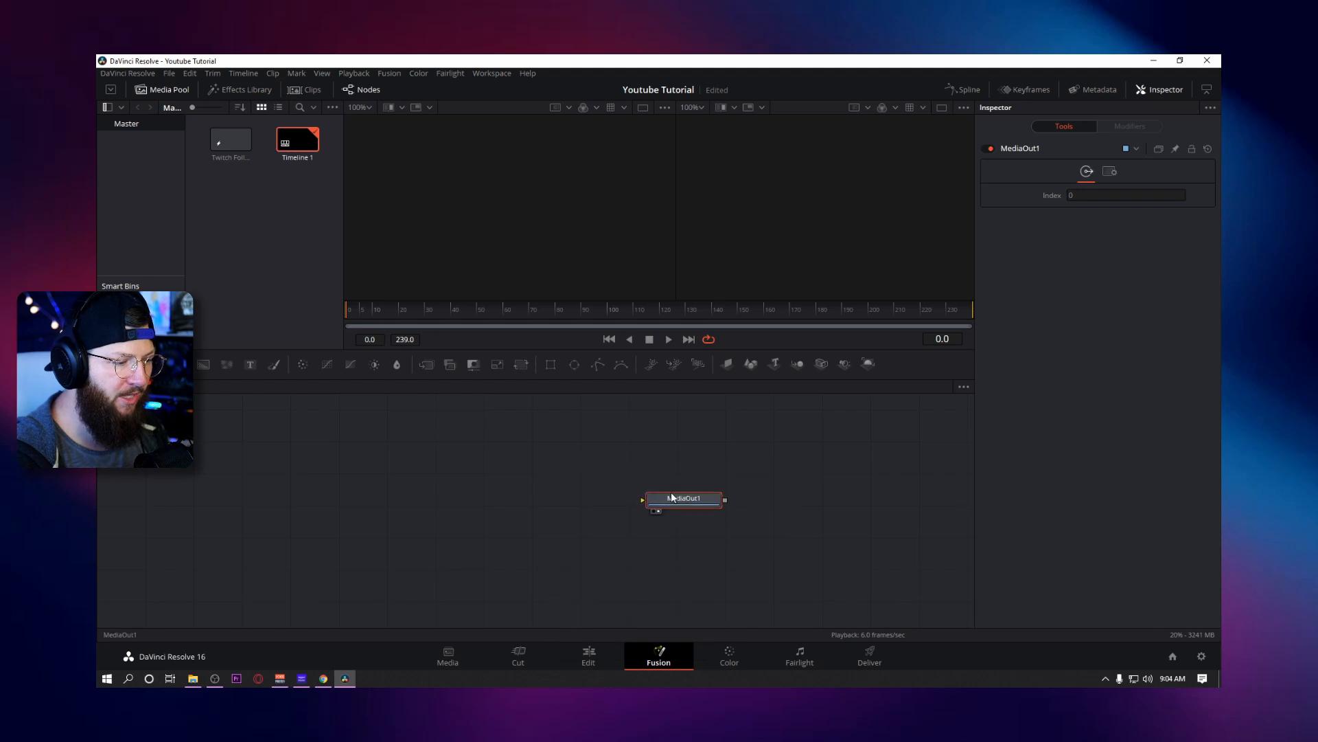
pyautogui.moveTo(757, 489); pyautogui.dragTo(763, 489)
pyautogui.moveTo(799, 545); pyautogui.dragTo(798, 498)
pyautogui.rightClick(672, 489)
pyautogui.moveTo(714, 338)
pyautogui.click(866, 341)
# Move MediaOut1 to the far right of the node graph and feed it from a new red Background node.
pyautogui.moveTo(816, 498); pyautogui.dragTo(862, 538)
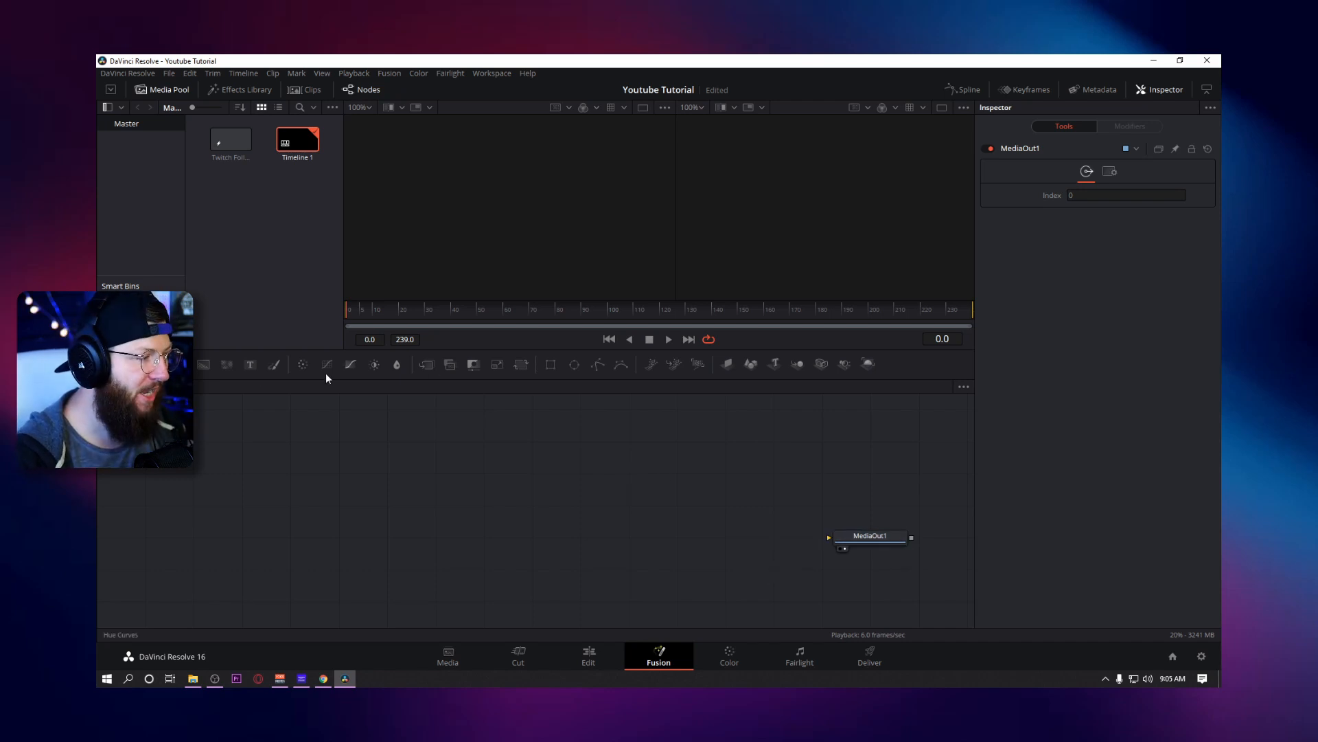
pyautogui.click(204, 364)
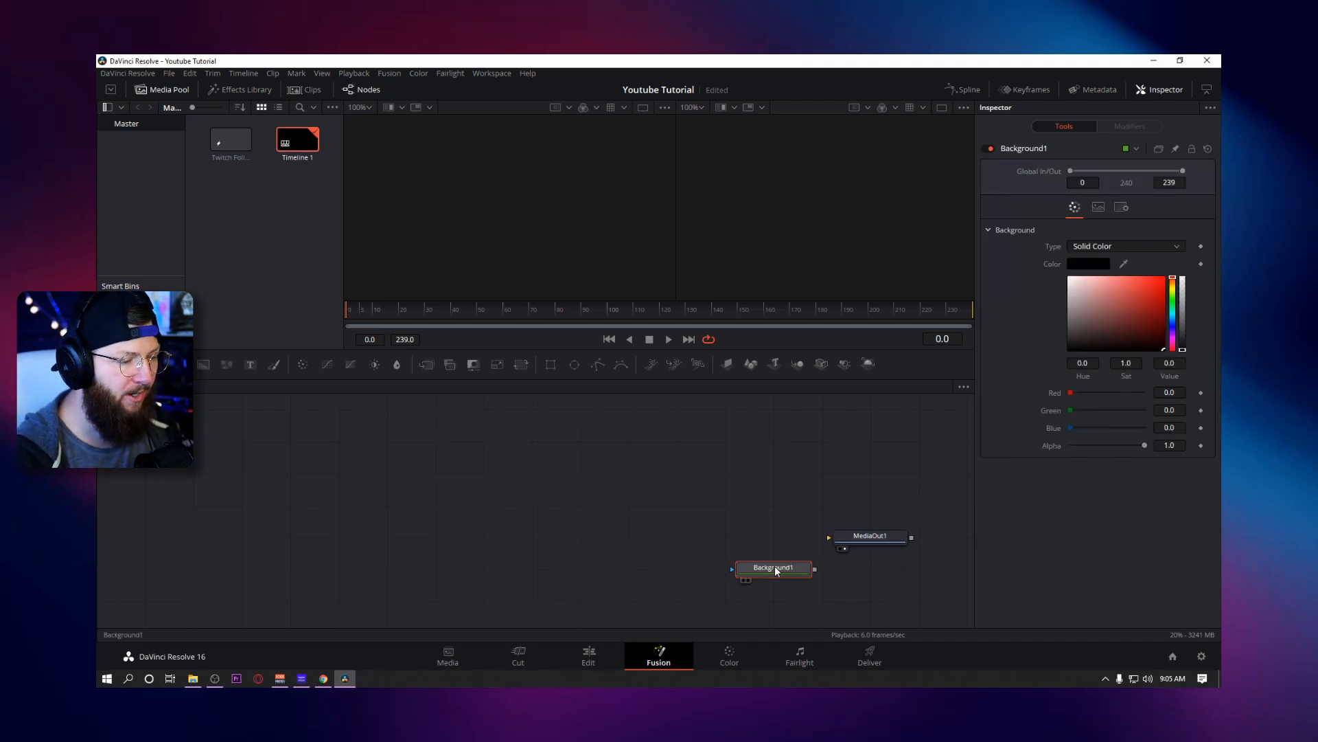
pyautogui.moveTo(775, 566); pyautogui.dragTo(532, 471)
pyautogui.click(1164, 275)
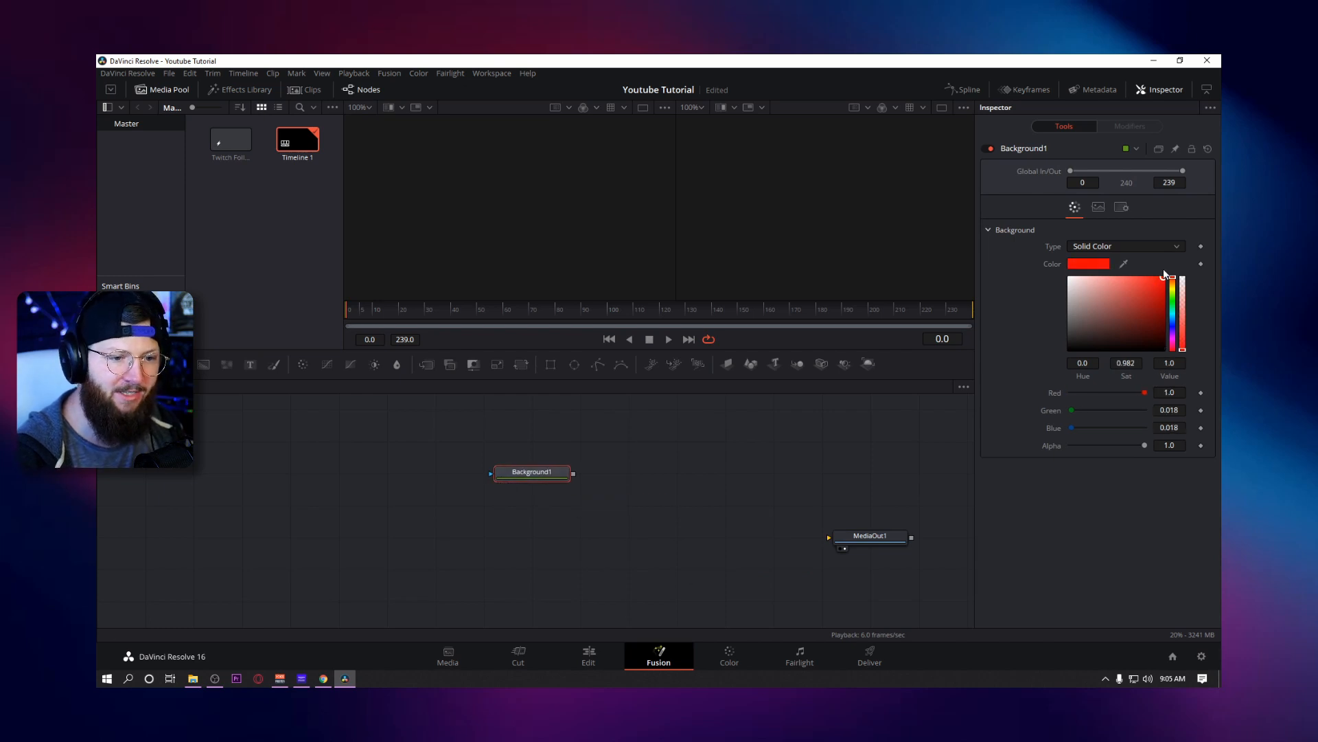
pyautogui.moveTo(542, 464); pyautogui.dragTo(842, 533)
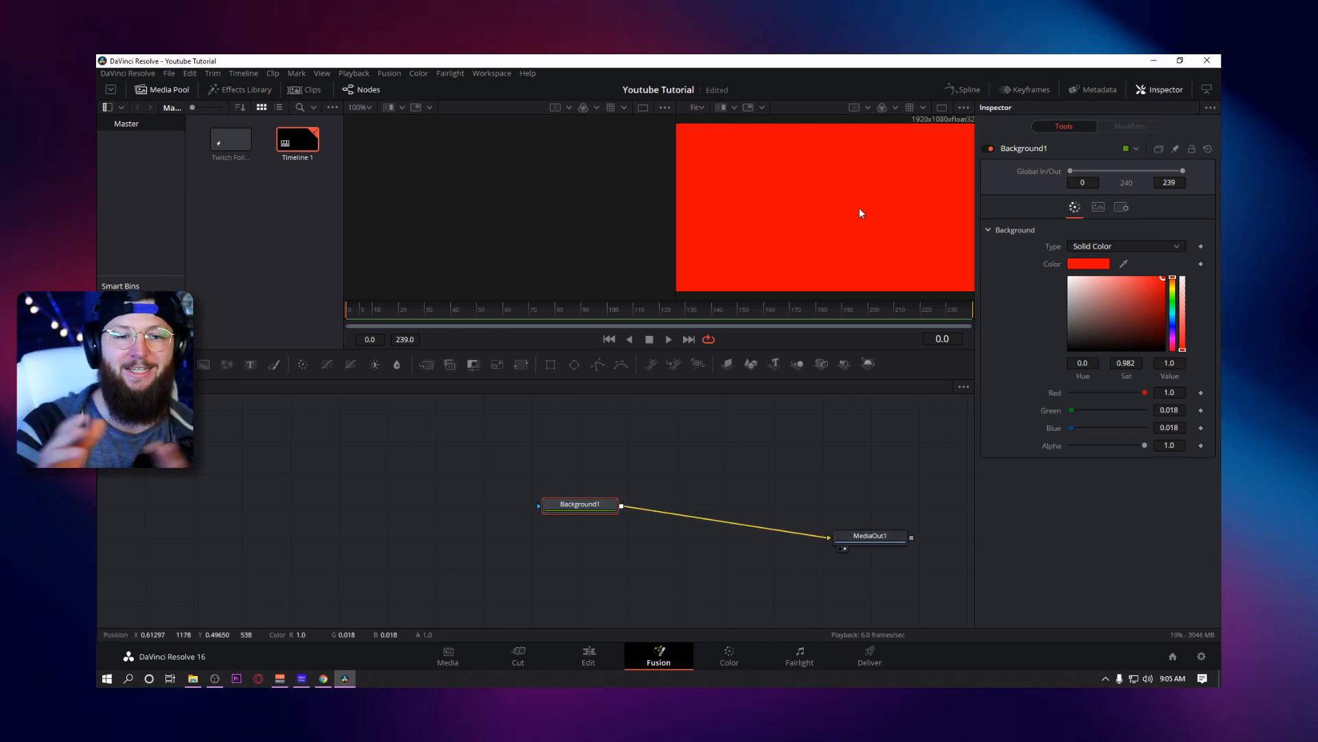
# Move Background1 to the far left in line with MediaOut1 and make it black with an alpha of 0.
pyautogui.moveTo(592, 512); pyautogui.dragTo(197, 536)
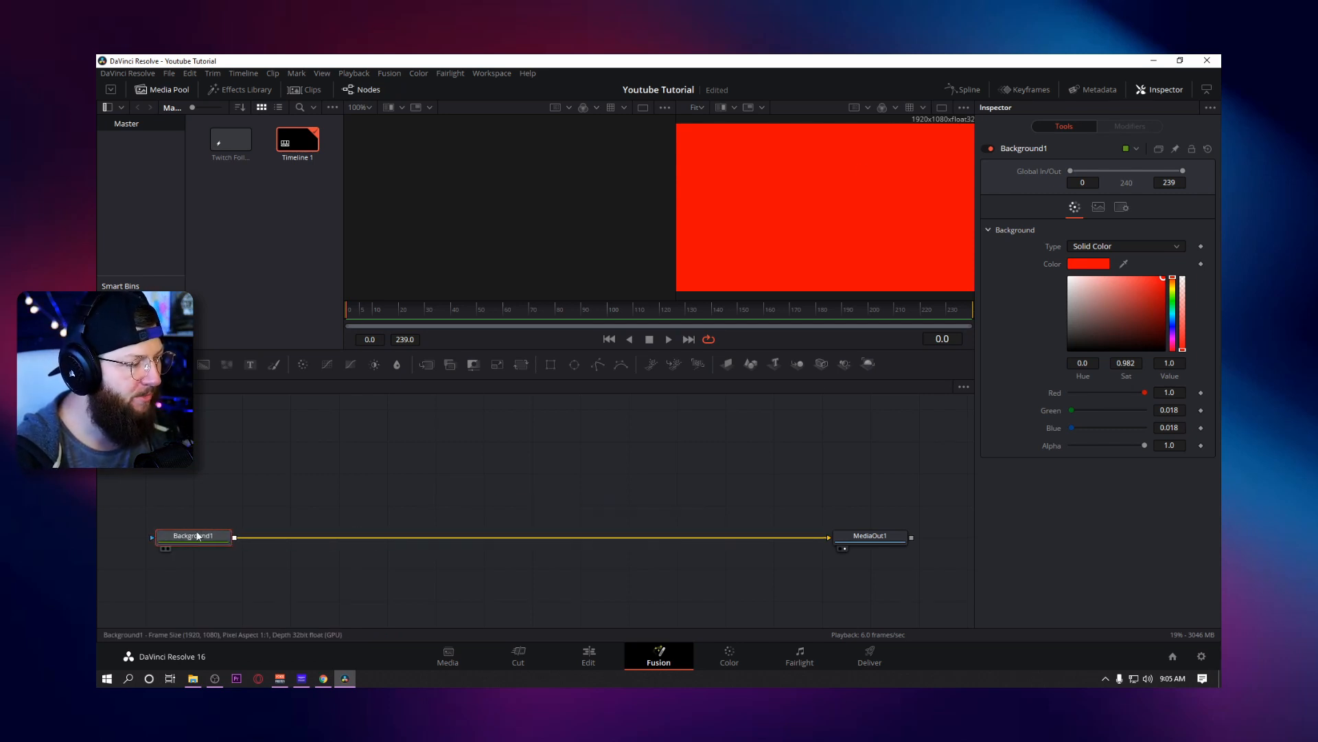
pyautogui.click(1101, 349)
pyautogui.moveTo(1071, 367); pyautogui.dragTo(1066, 367)
pyautogui.moveTo(1183, 349); pyautogui.dragTo(1181, 253)
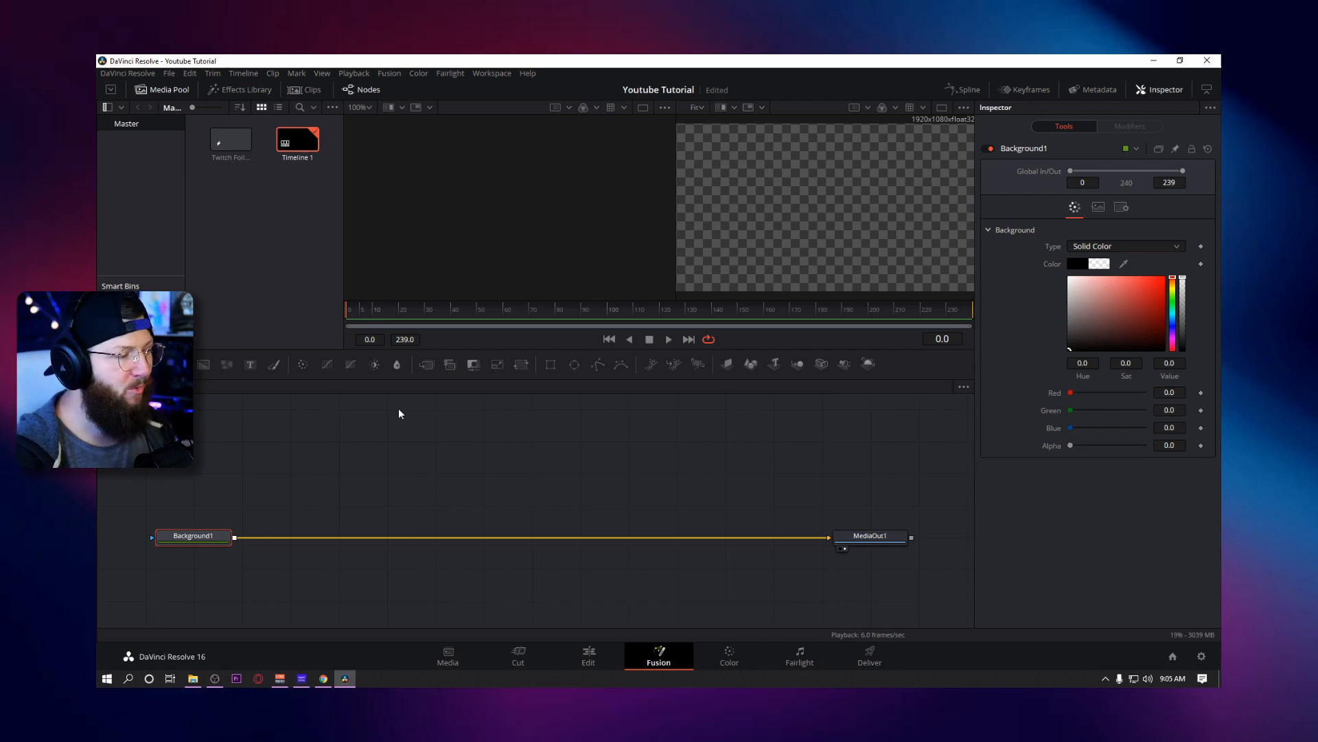
# Add a second Background node and merge it over Background1.
pyautogui.click(209, 383)
pyautogui.moveTo(204, 364); pyautogui.dragTo(333, 480)
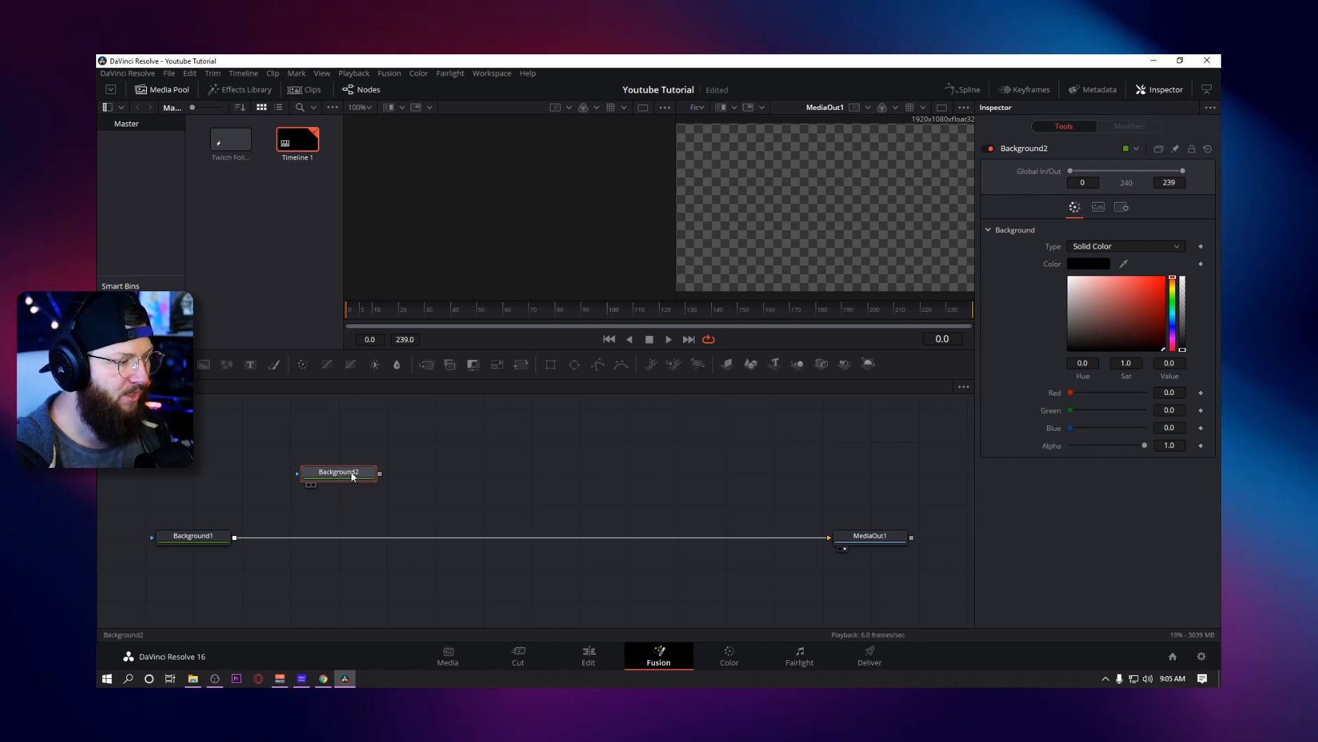
pyautogui.hotkey('ctrl', 'z')
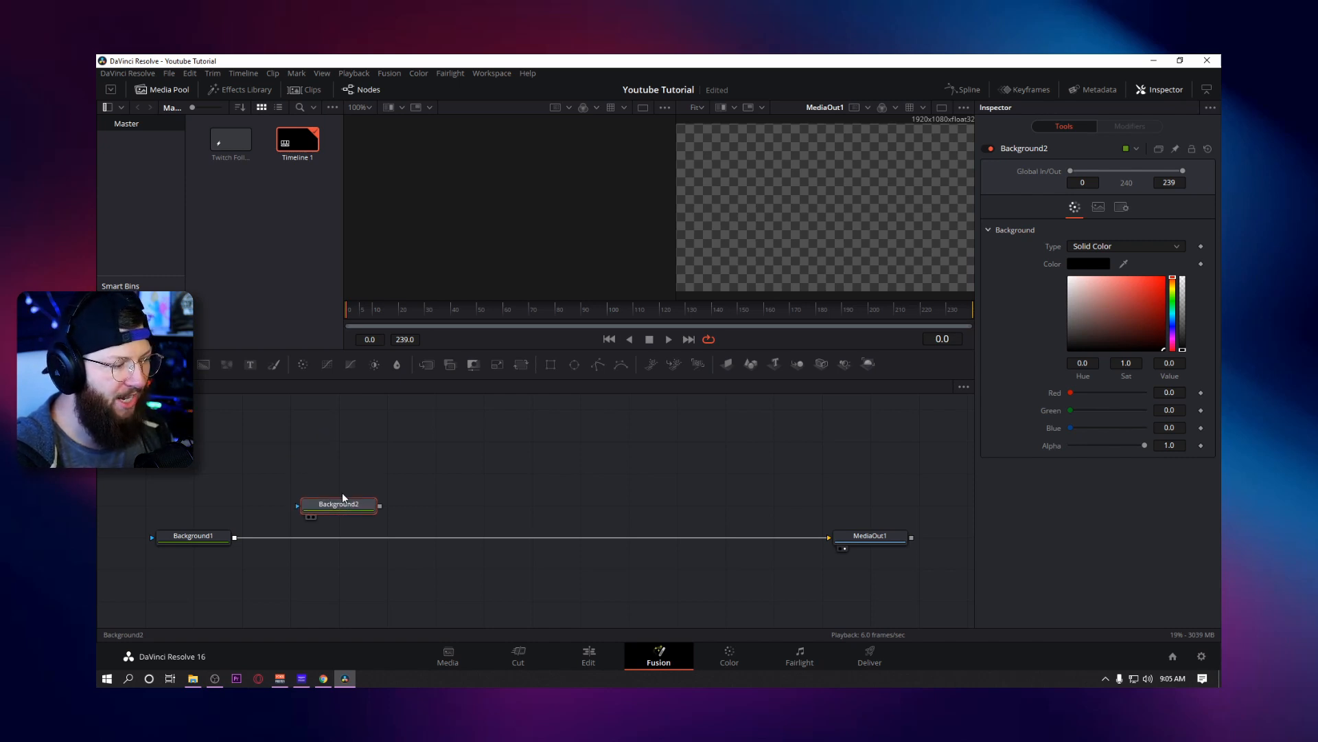
pyautogui.moveTo(342, 517); pyautogui.dragTo(343, 539)
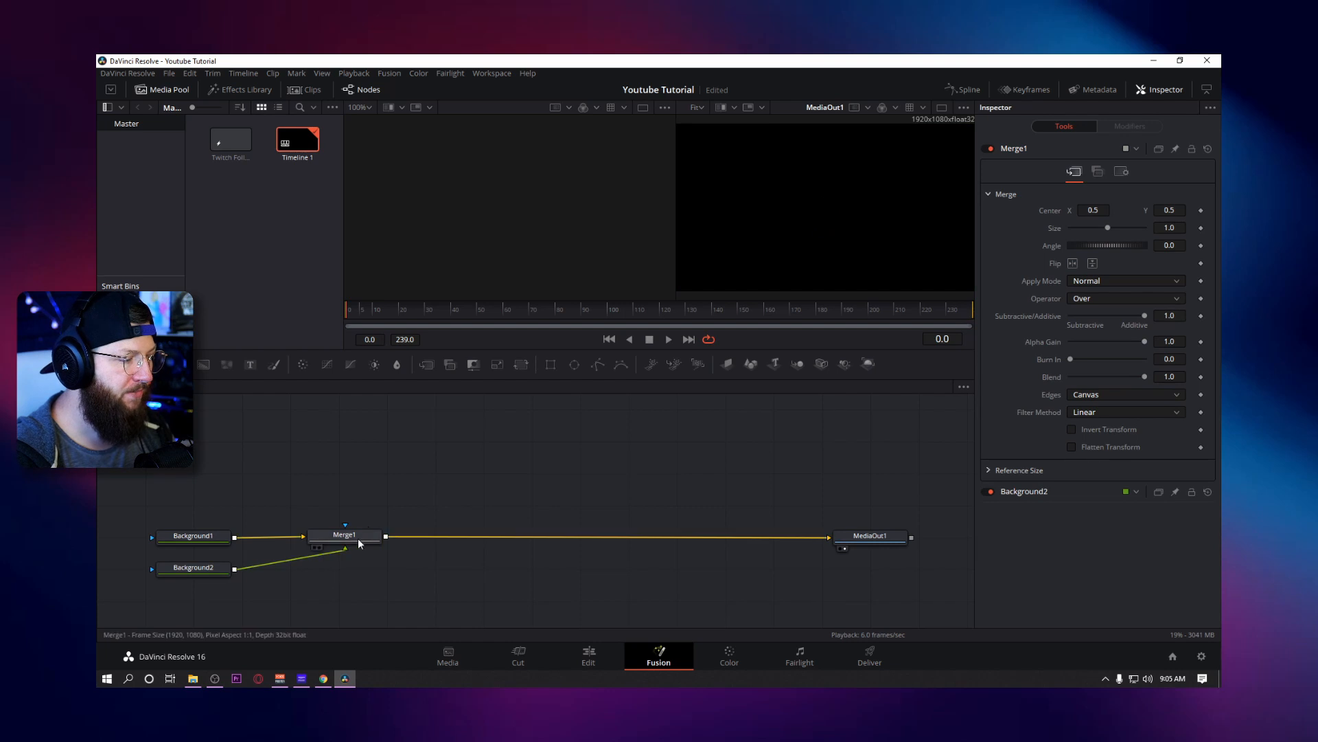
# Place Background2 above Merge1 with a gap between the two nodes.
pyautogui.moveTo(211, 567); pyautogui.dragTo(357, 511)
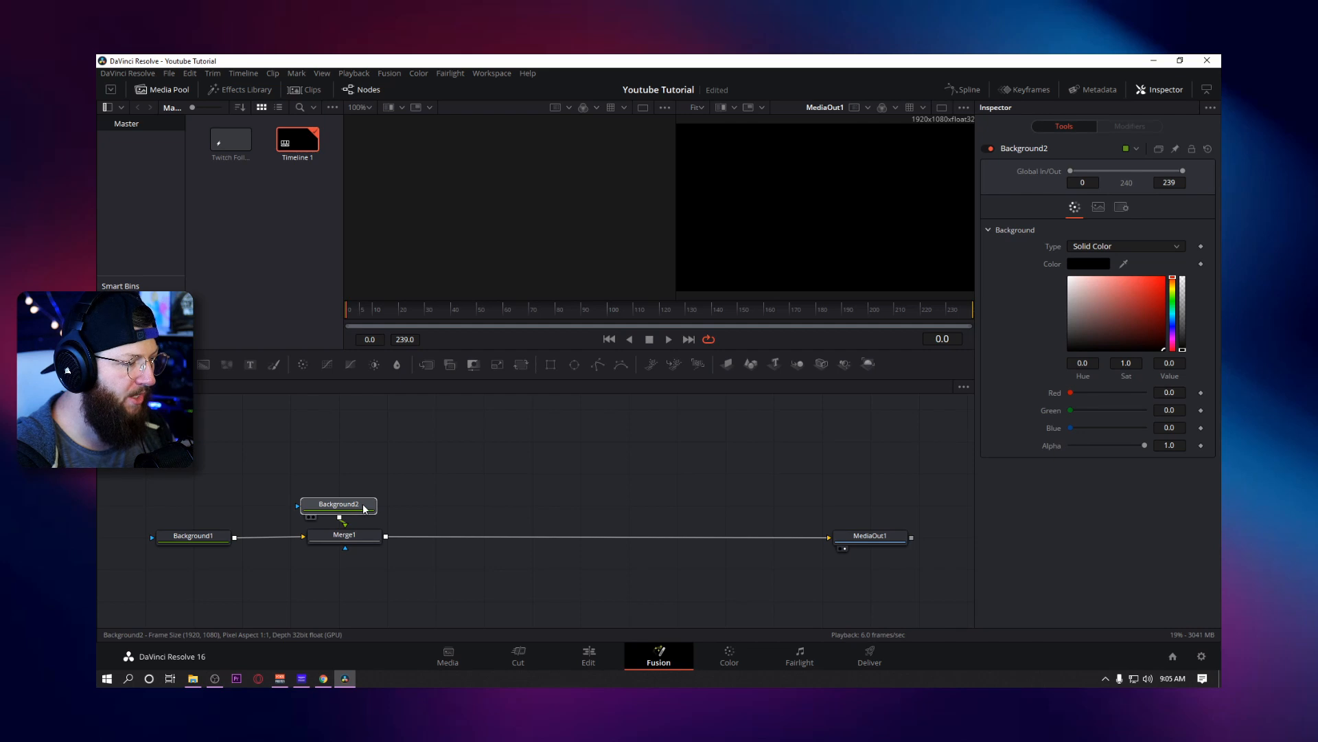
pyautogui.click(347, 537)
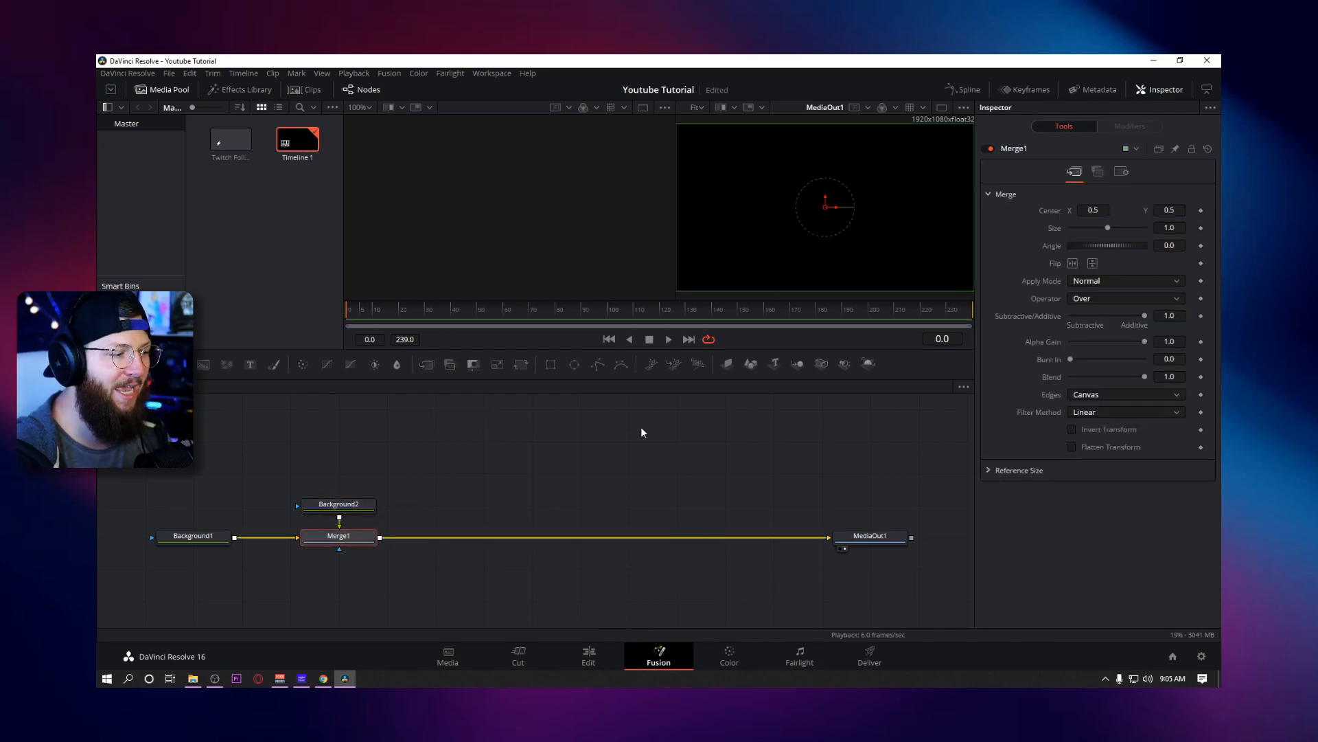
pyautogui.moveTo(359, 505); pyautogui.dragTo(359, 472)
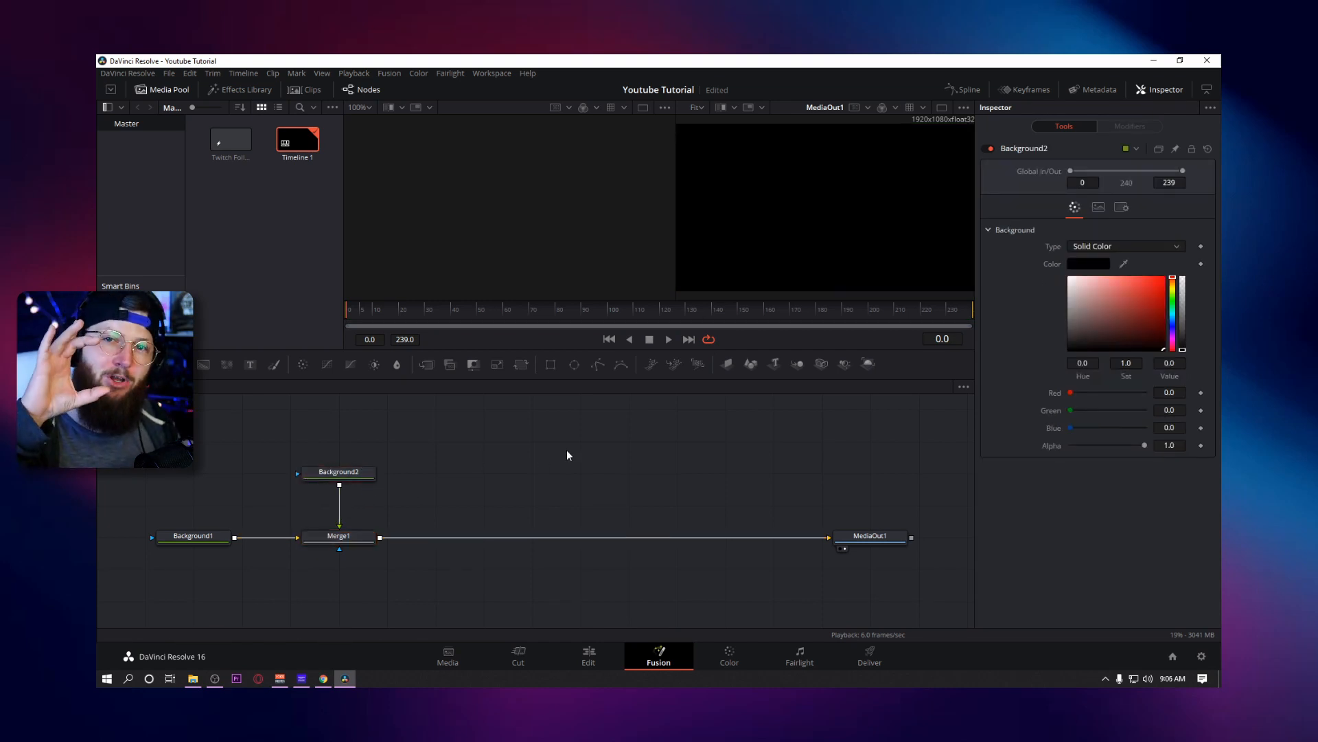
# Add a Rectangle mask to Background2 and stack both nodes directly above Merge1.
pyautogui.click(355, 475)
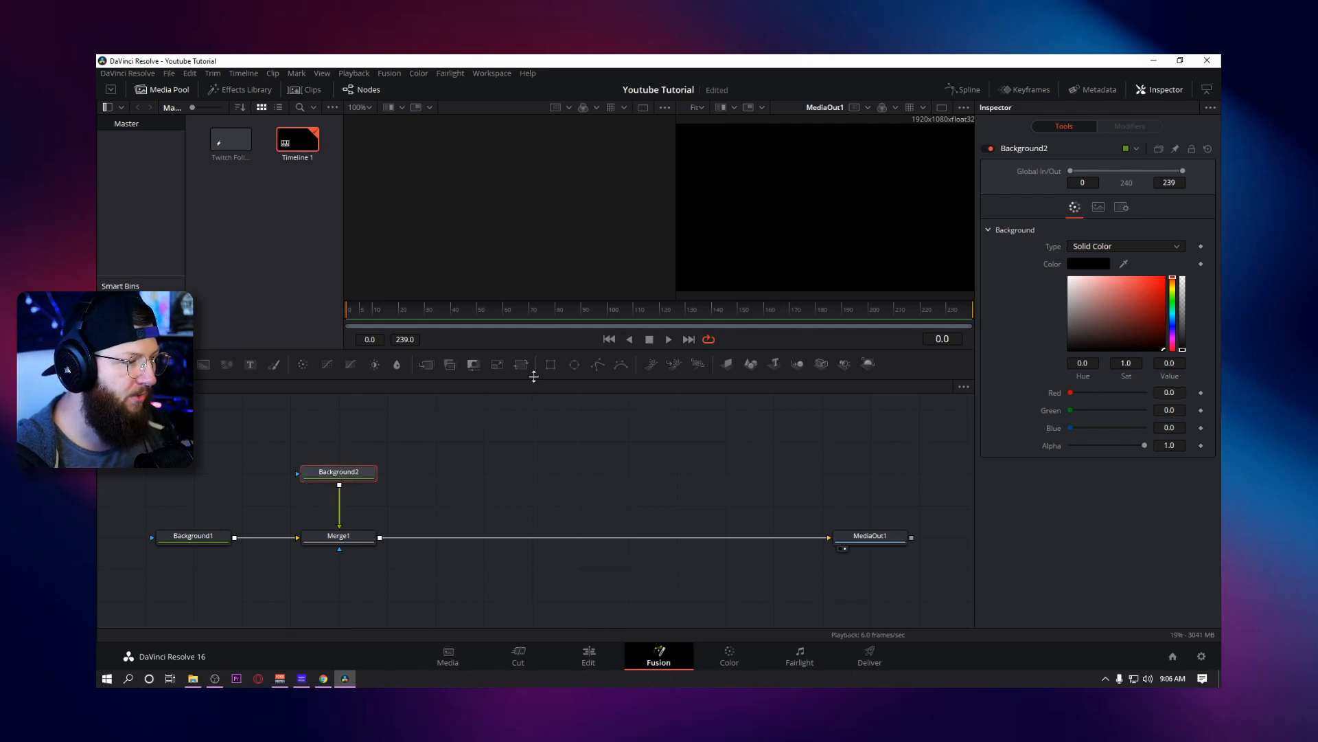
pyautogui.click(551, 365)
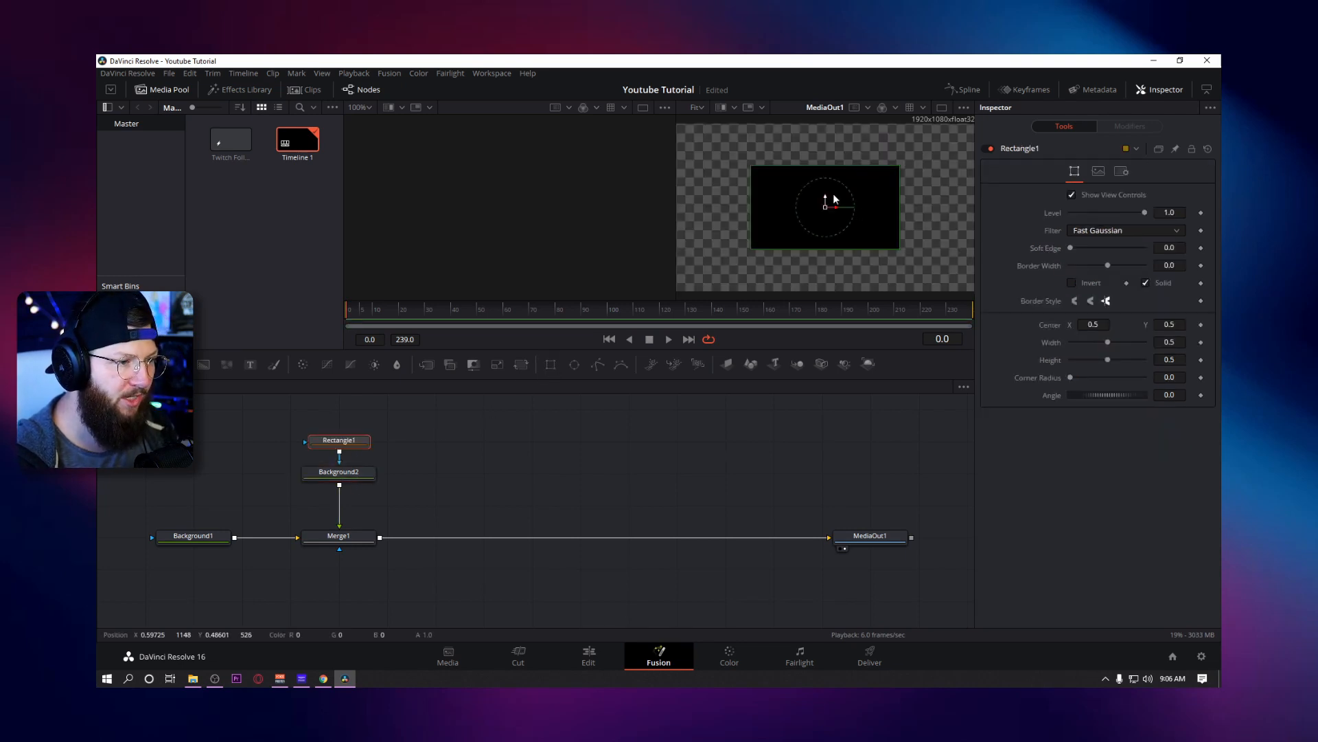
pyautogui.moveTo(356, 420); pyautogui.dragTo(354, 498)
pyautogui.click(435, 486)
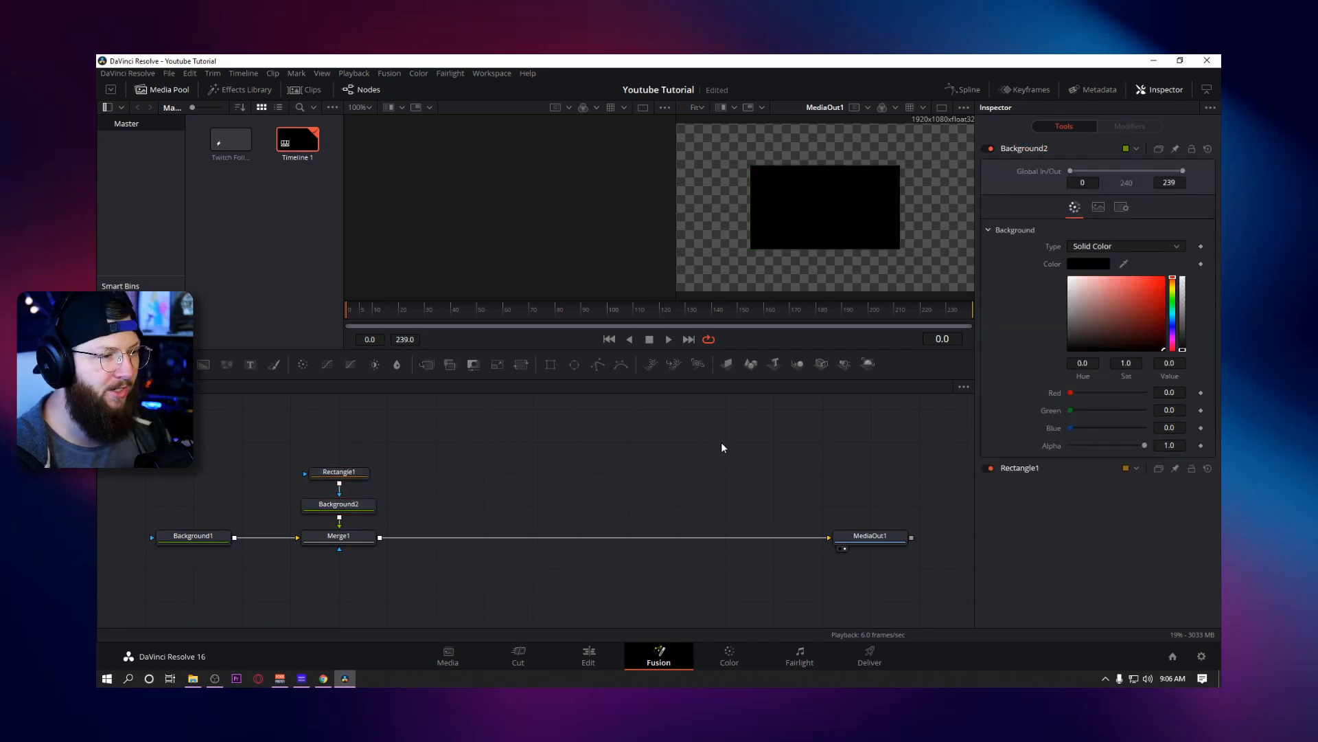
# Shape the rectangle mask to about 0.115 wide and 0.199 high, centred at Y about 0.196, with a corner radius of about 0.51.
pyautogui.click(356, 479)
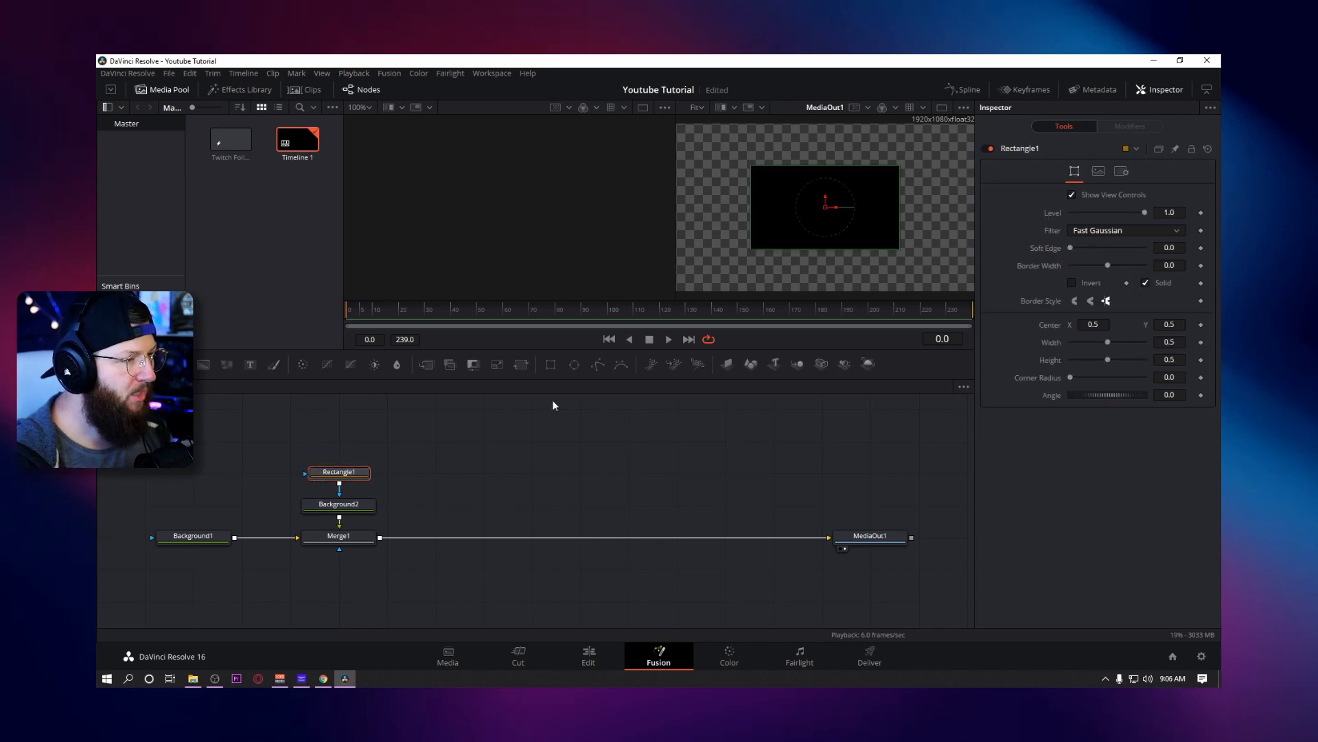
pyautogui.moveTo(899, 203); pyautogui.dragTo(842, 205)
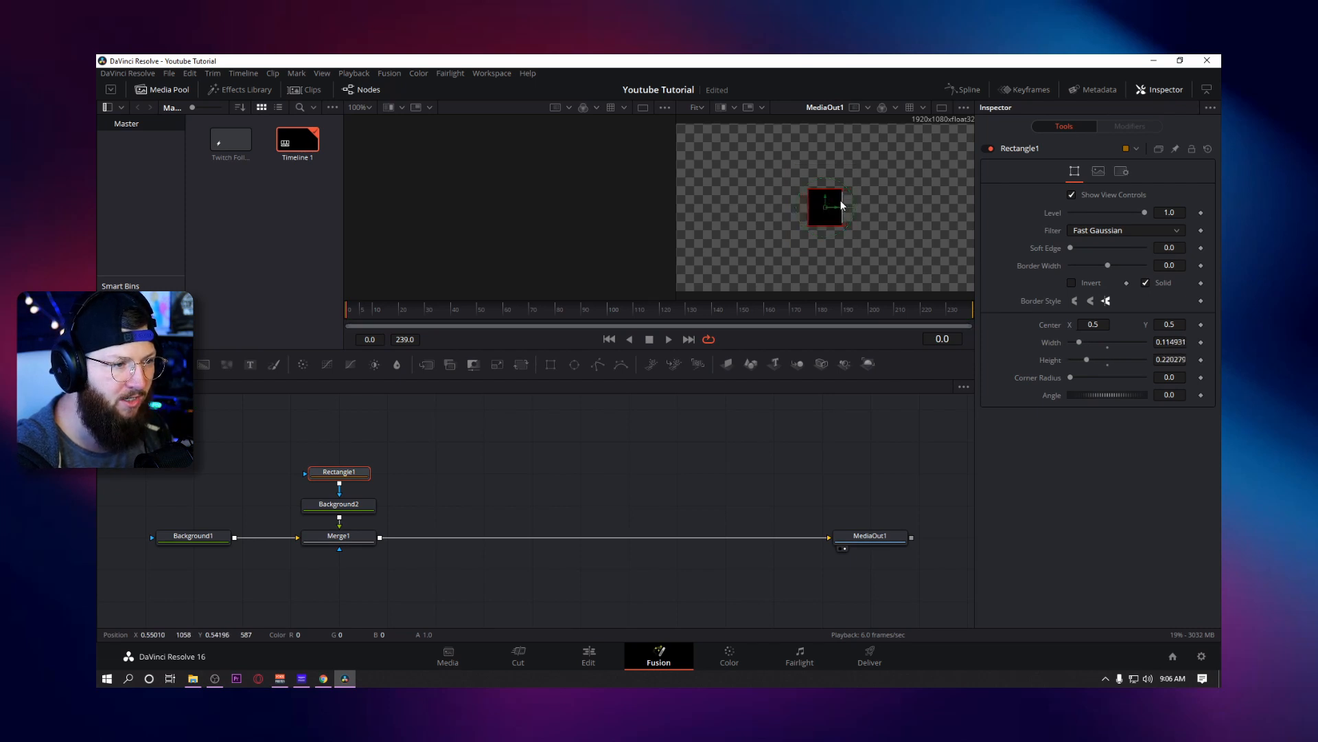
pyautogui.moveTo(826, 200); pyautogui.dragTo(829, 242)
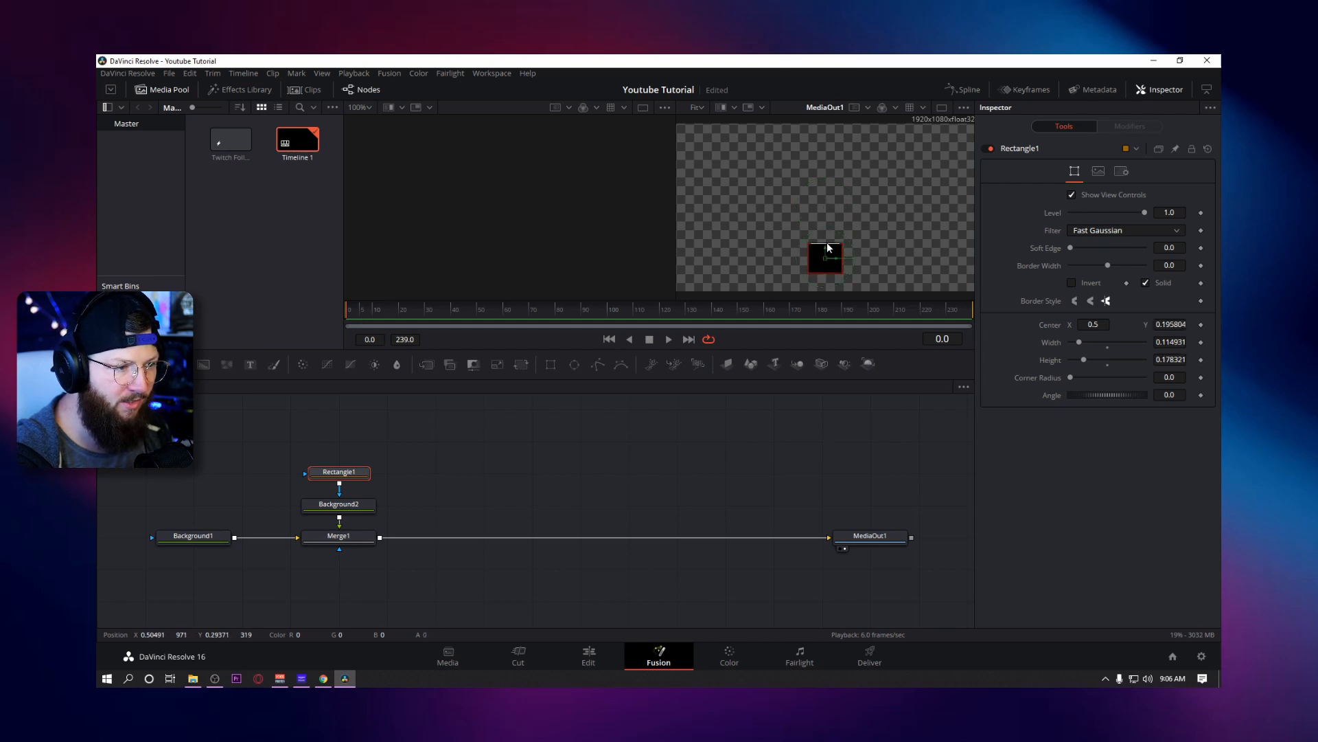
pyautogui.hotkey('ctrl', 'z')
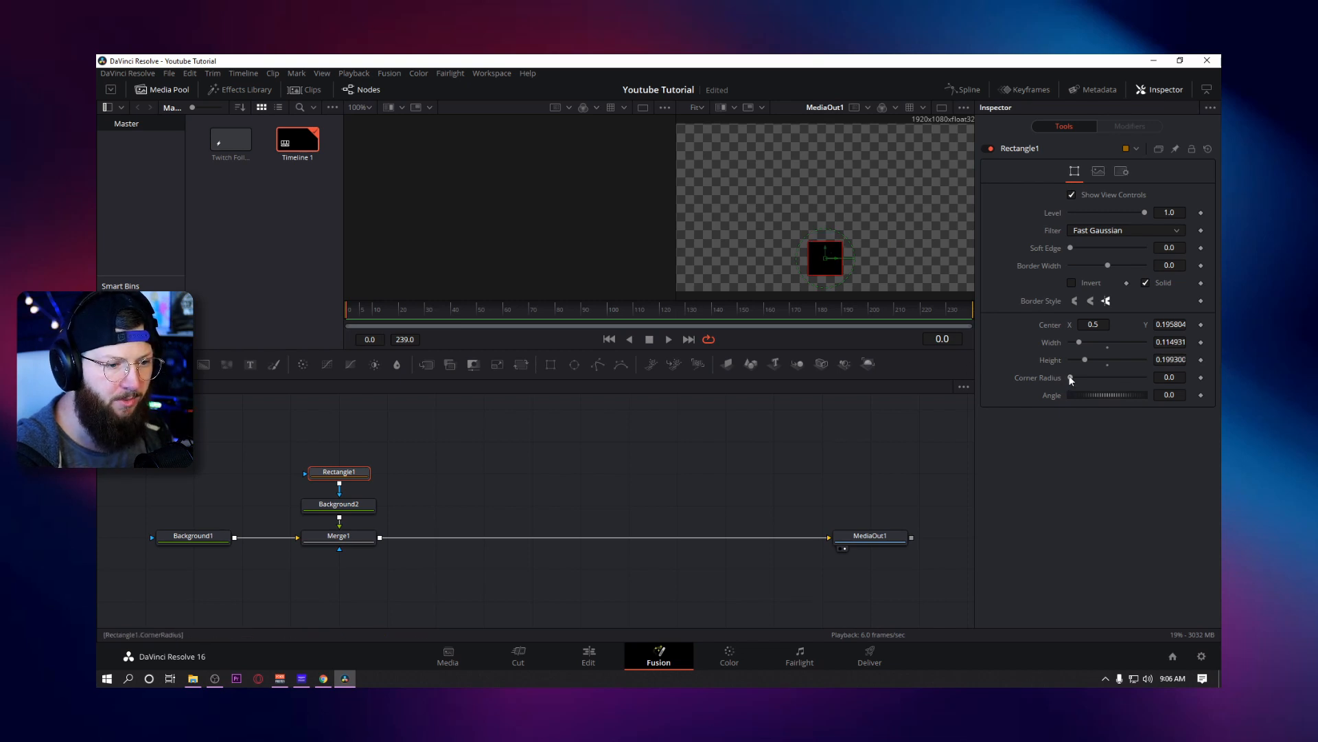
pyautogui.moveTo(1071, 378); pyautogui.dragTo(1108, 377)
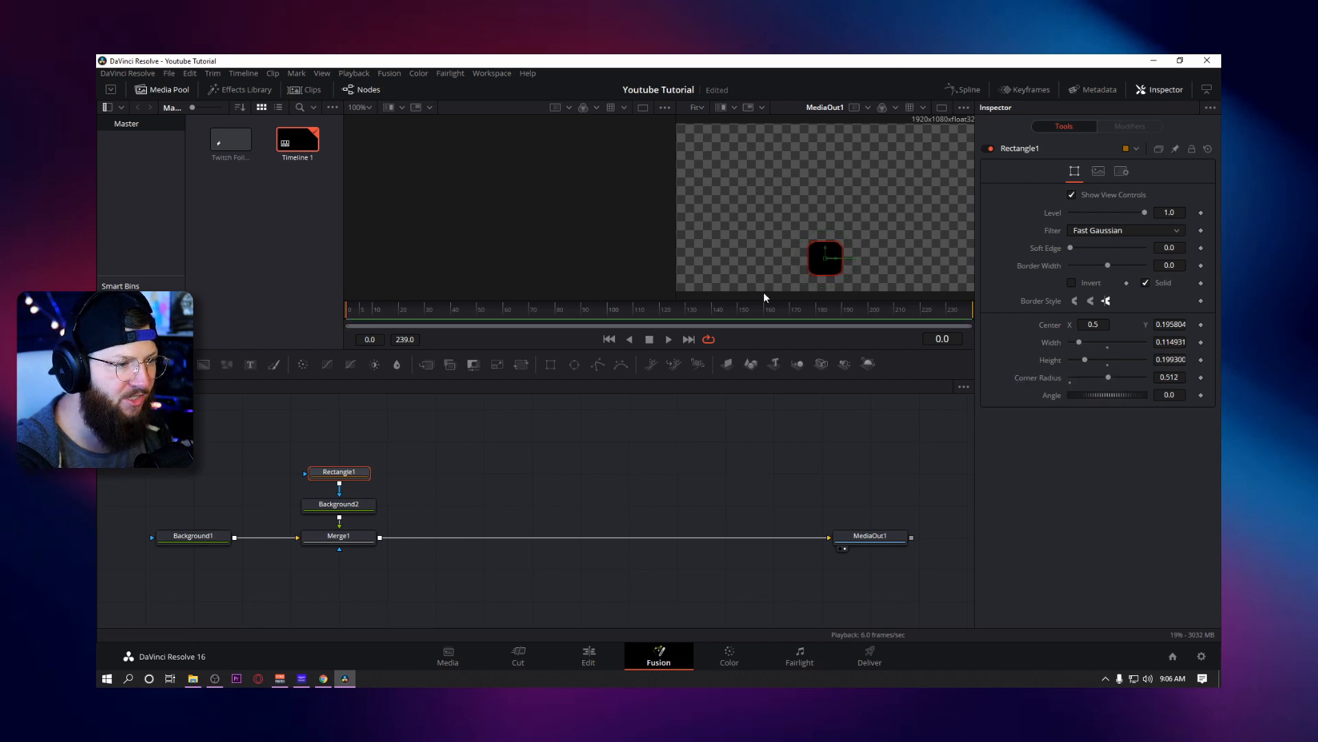
# Import the Twitch logo twitch-tv-128.png into the media pool and add it to the node graph.
pyautogui.click(351, 541)
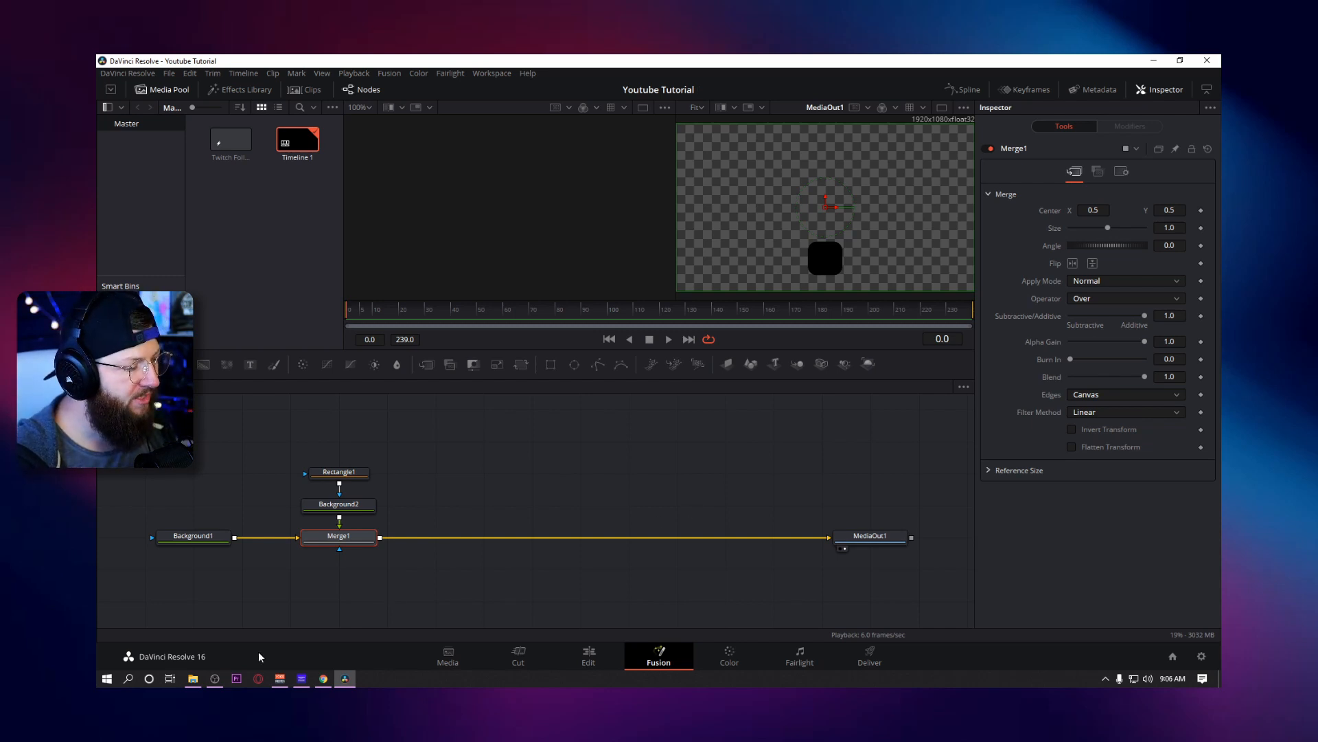
pyautogui.click(193, 679)
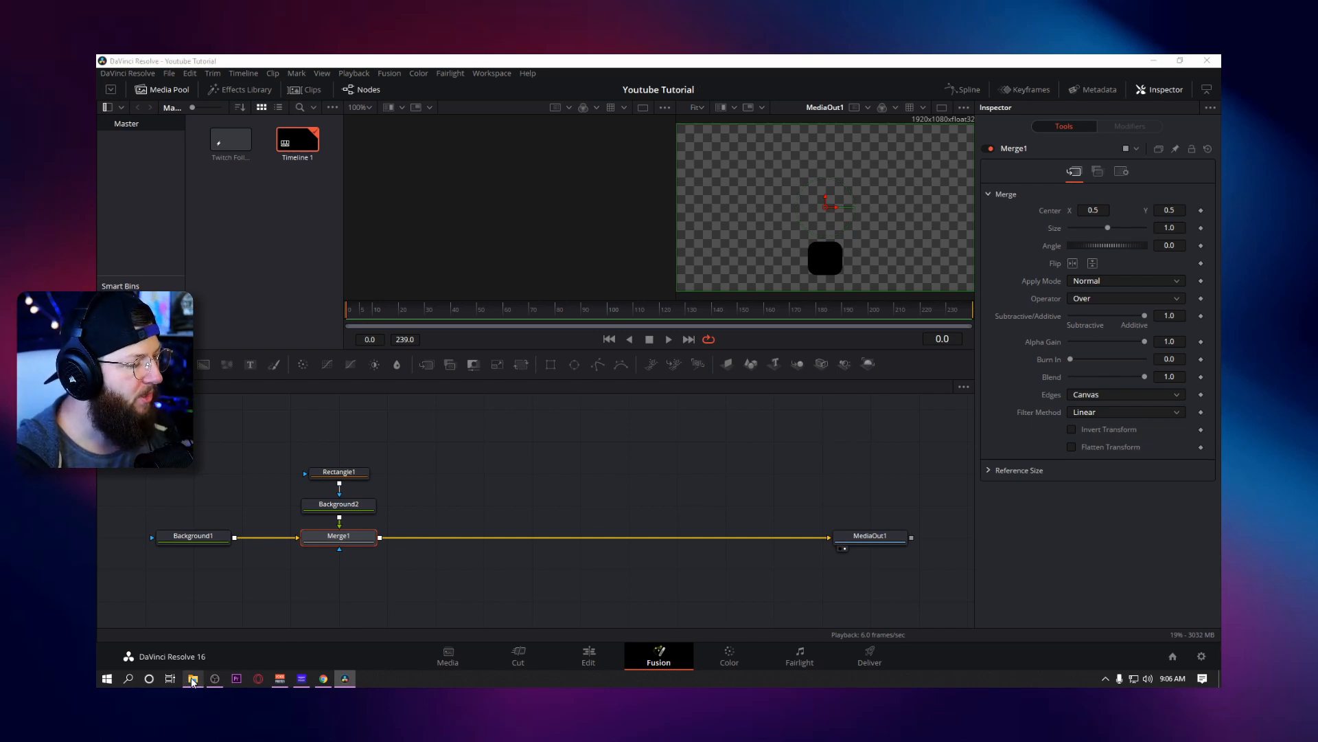
pyautogui.click(728, 405)
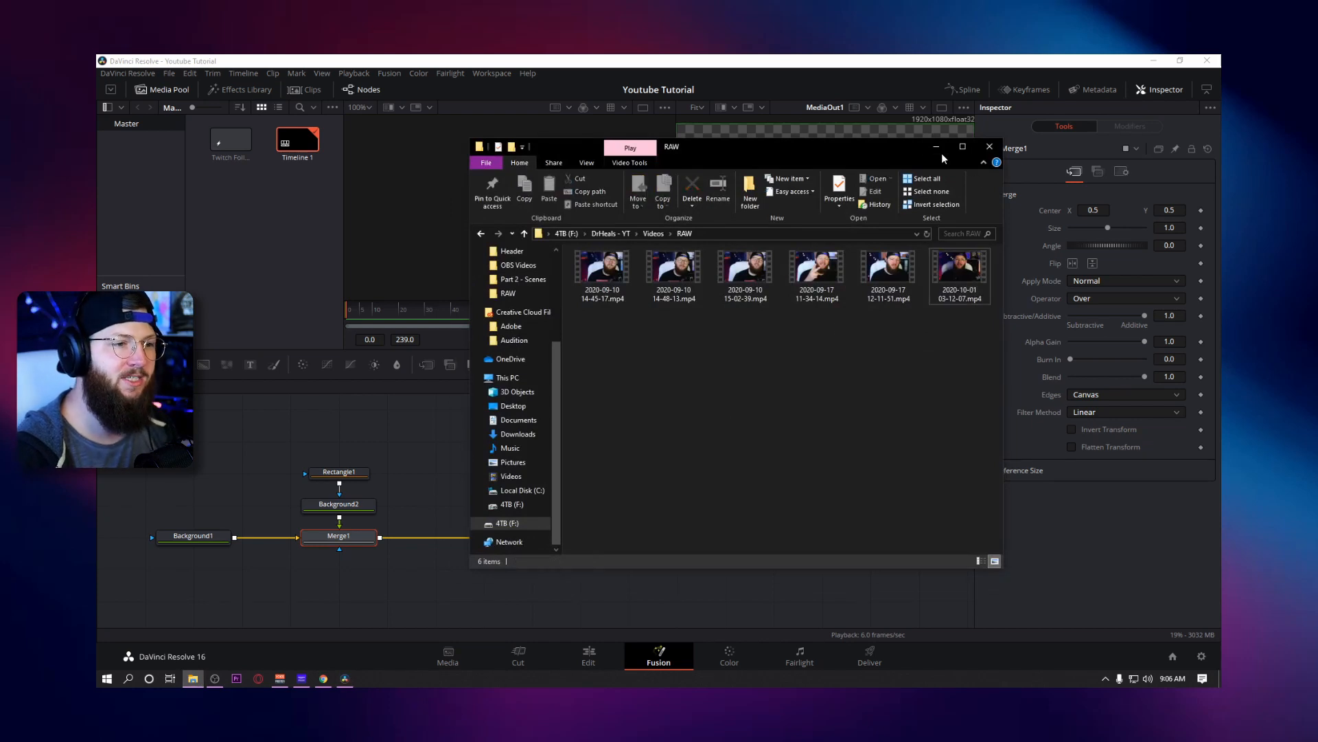
pyautogui.click(938, 146)
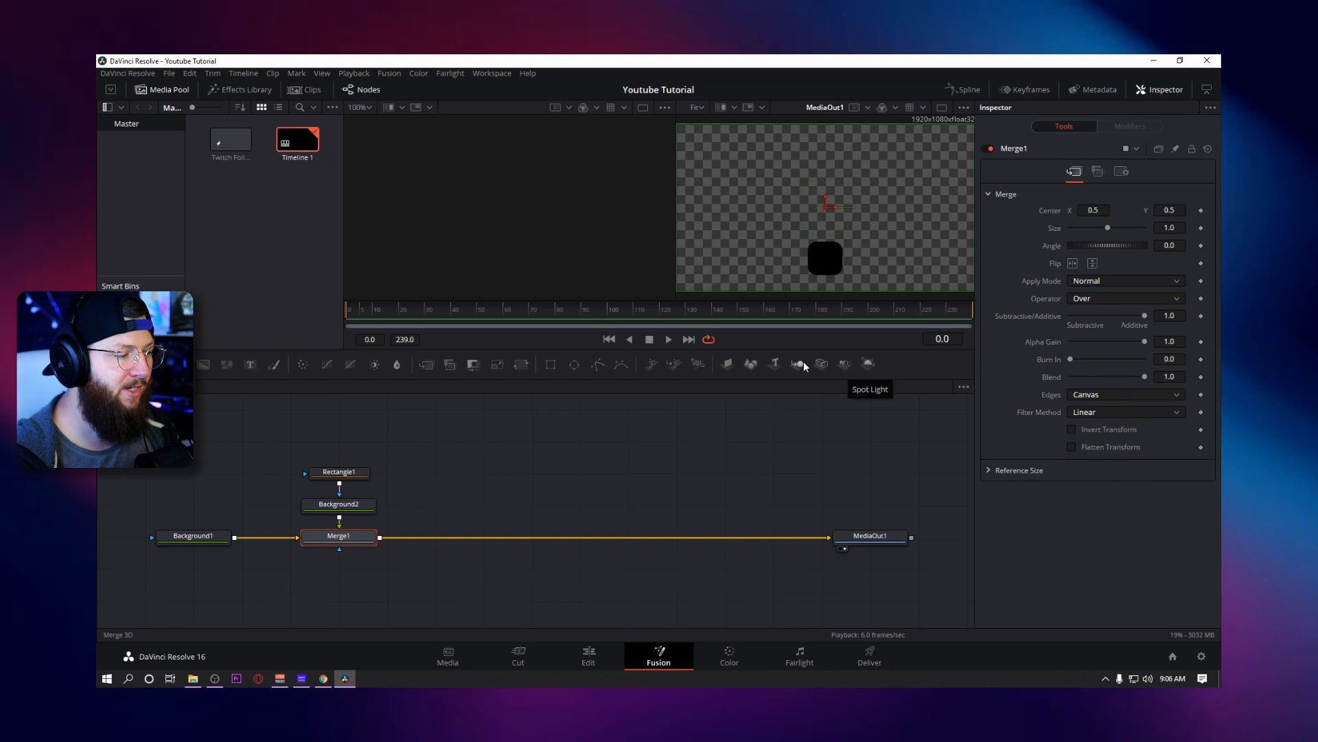
pyautogui.moveTo(192, 683)
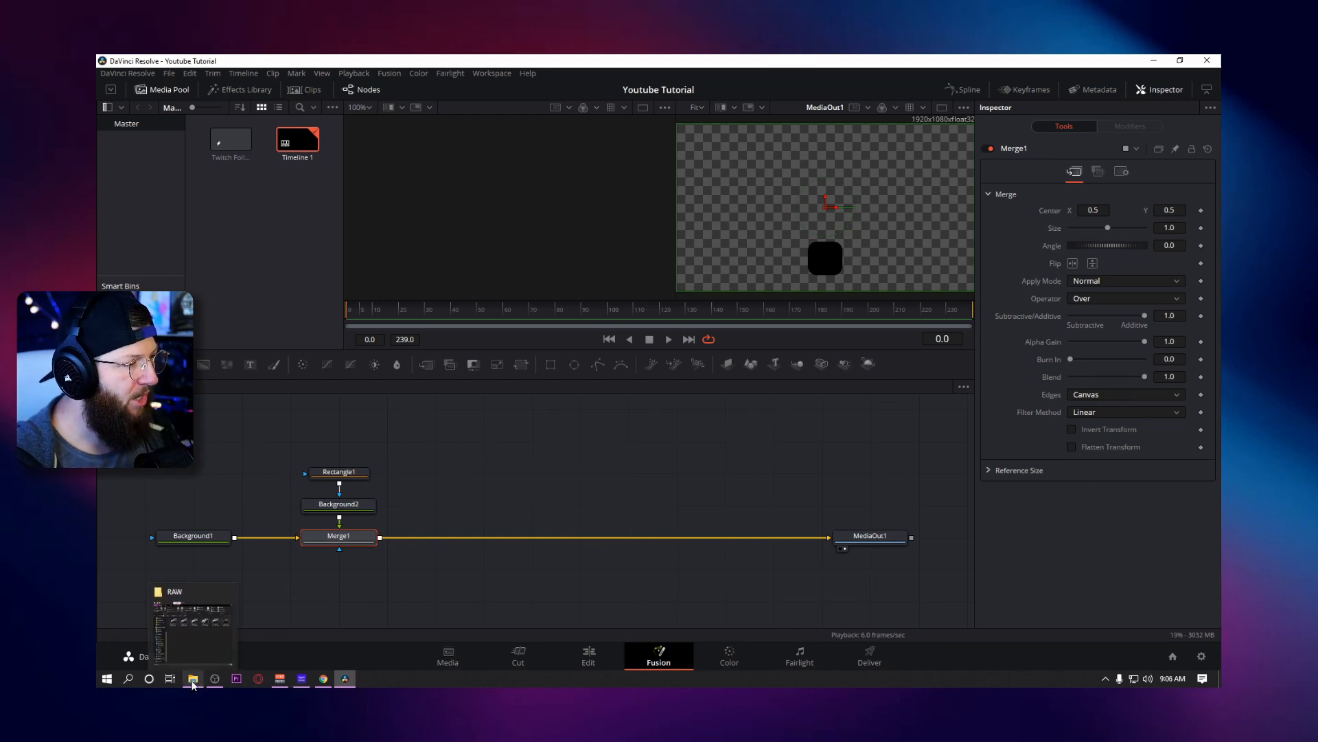
pyautogui.click(194, 682)
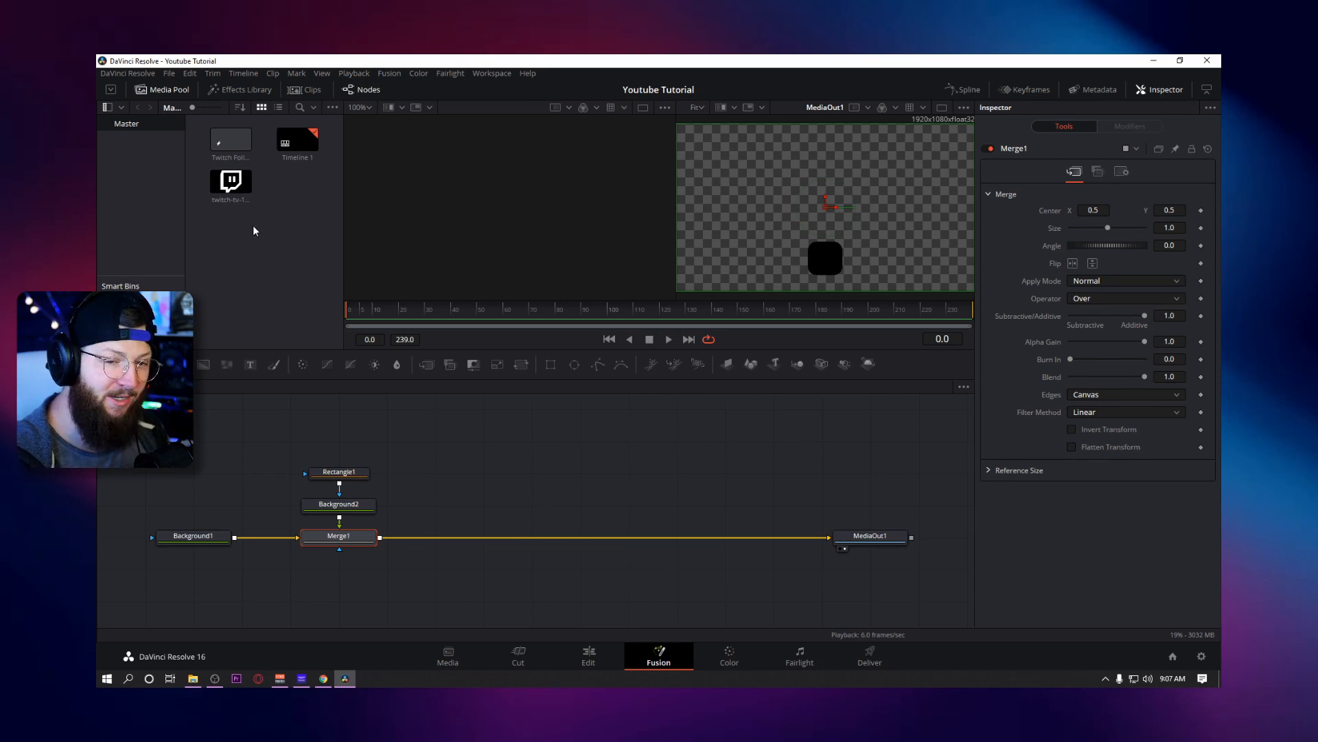
pyautogui.moveTo(226, 190); pyautogui.dragTo(502, 452)
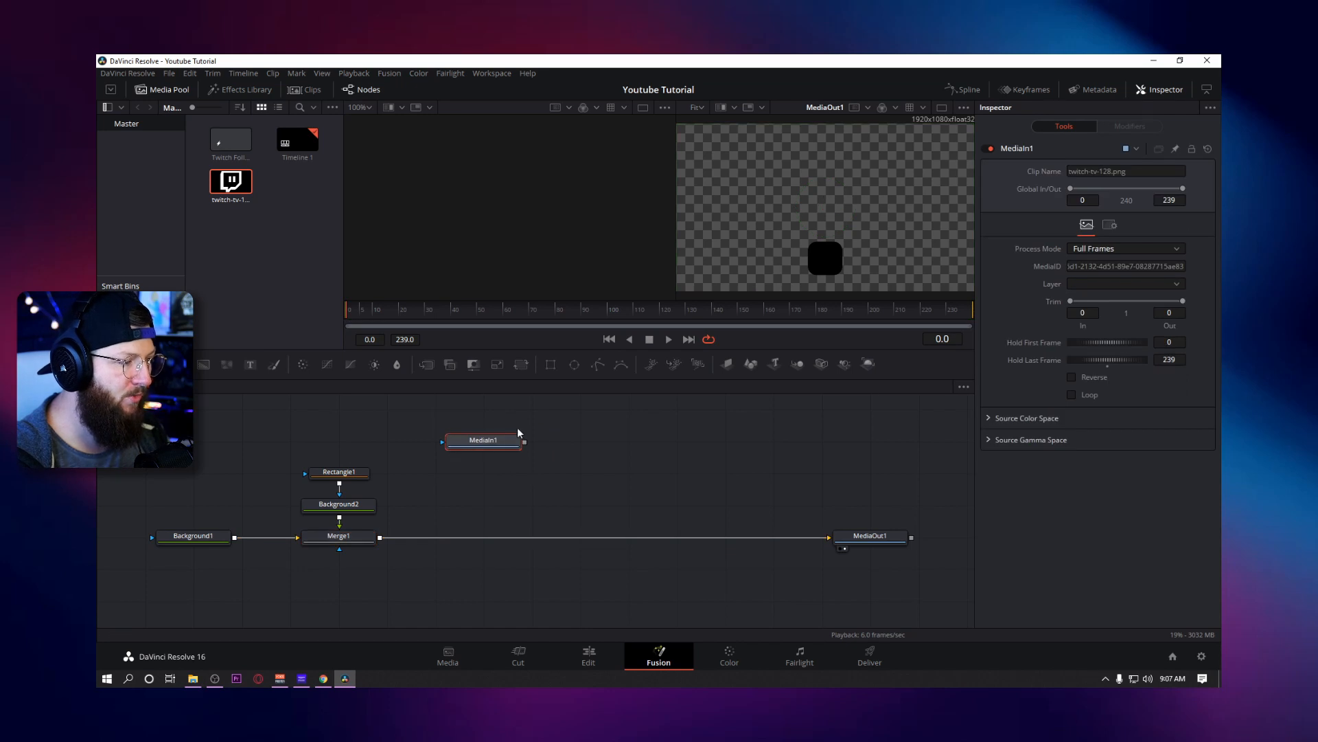
# Merge the logo over Merge1's output and place the MediaIn1 node directly above its new Merge2 node.
pyautogui.moveTo(505, 445); pyautogui.dragTo(472, 537)
pyautogui.click(472, 587)
pyautogui.moveTo(358, 570); pyautogui.dragTo(485, 537)
pyautogui.moveTo(497, 487); pyautogui.dragTo(429, 536)
pyautogui.click(495, 453)
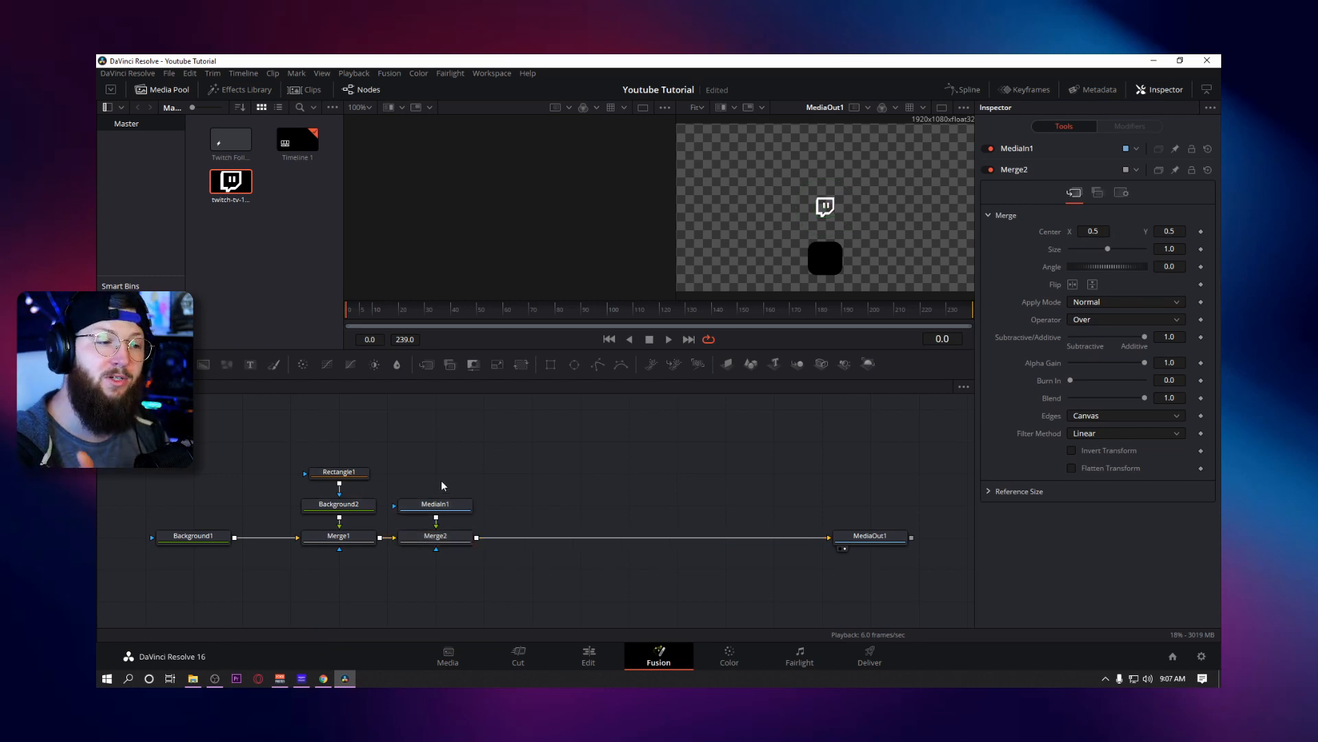
# Insert a Transform node between MediaIn1 and Merge2, and shift the stack up so Merge2 lines up with the main row.
pyautogui.click(440, 504)
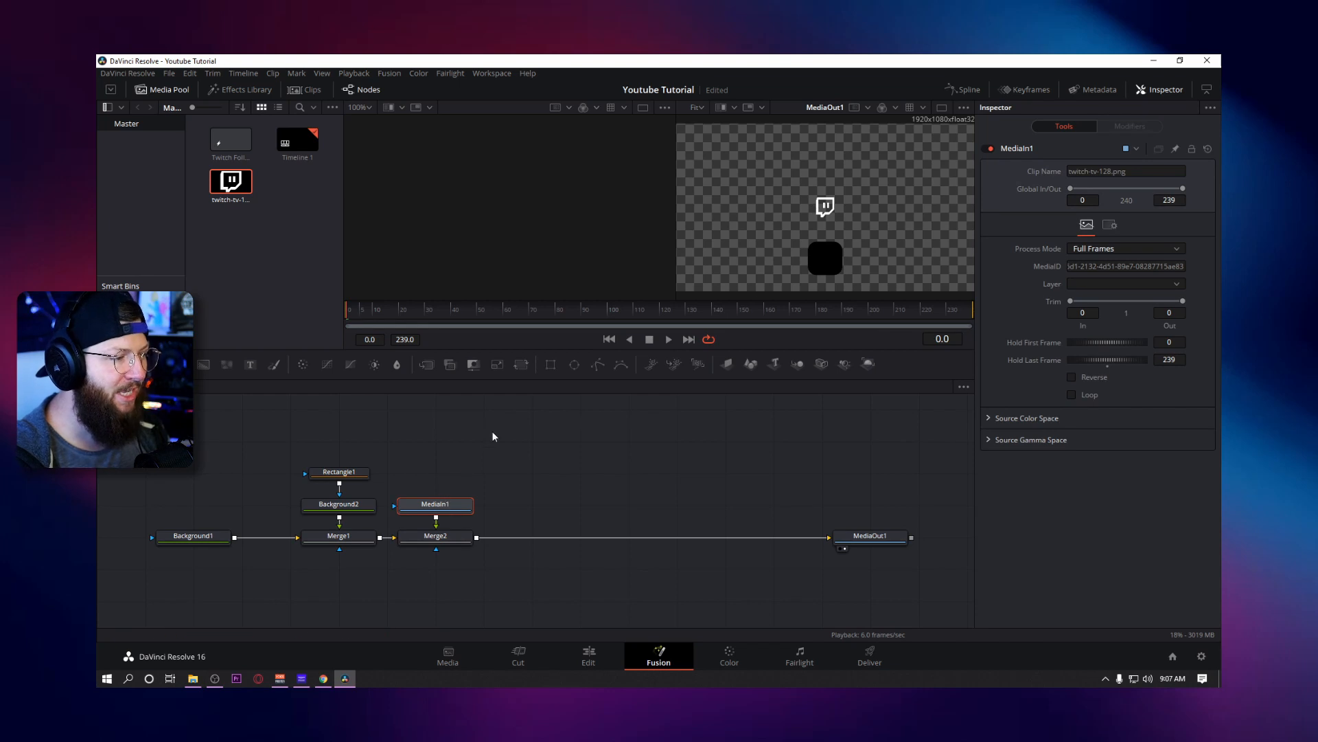
pyautogui.click(521, 364)
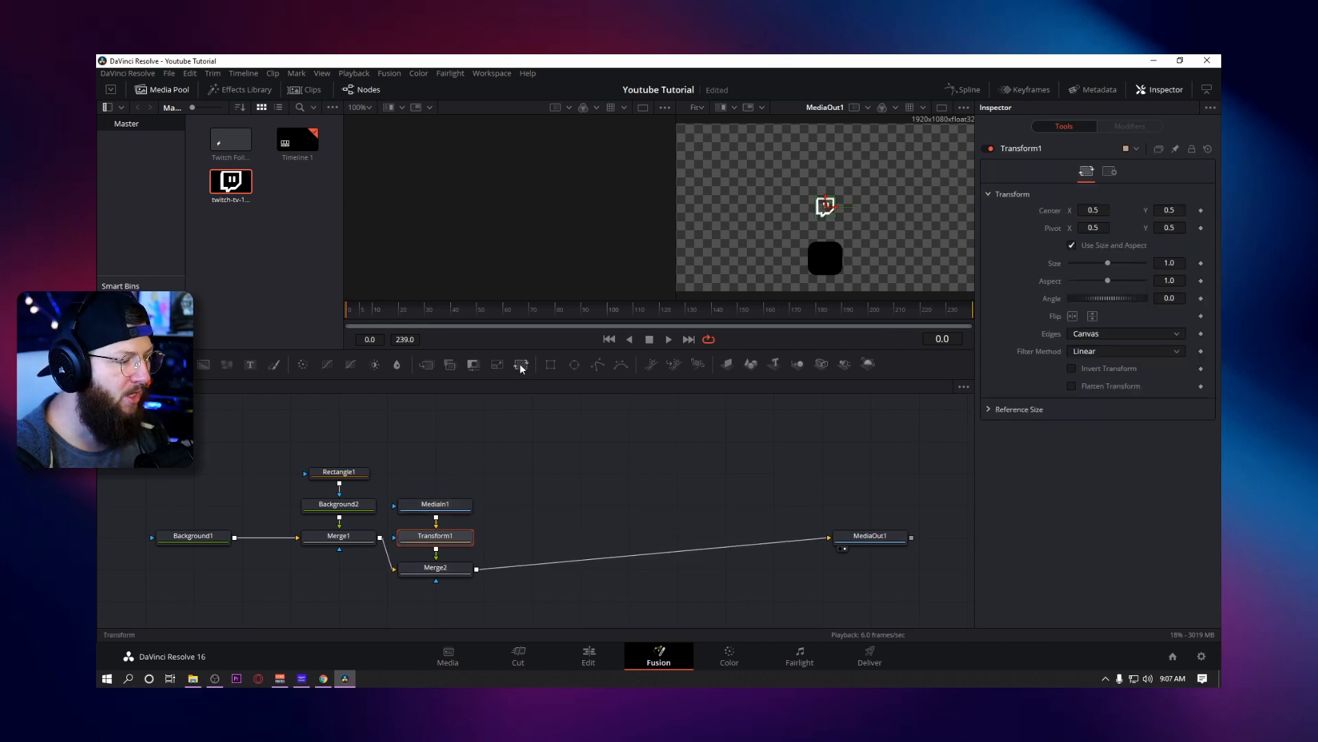
pyautogui.moveTo(471, 459); pyautogui.dragTo(404, 594)
pyautogui.moveTo(445, 506); pyautogui.dragTo(448, 482)
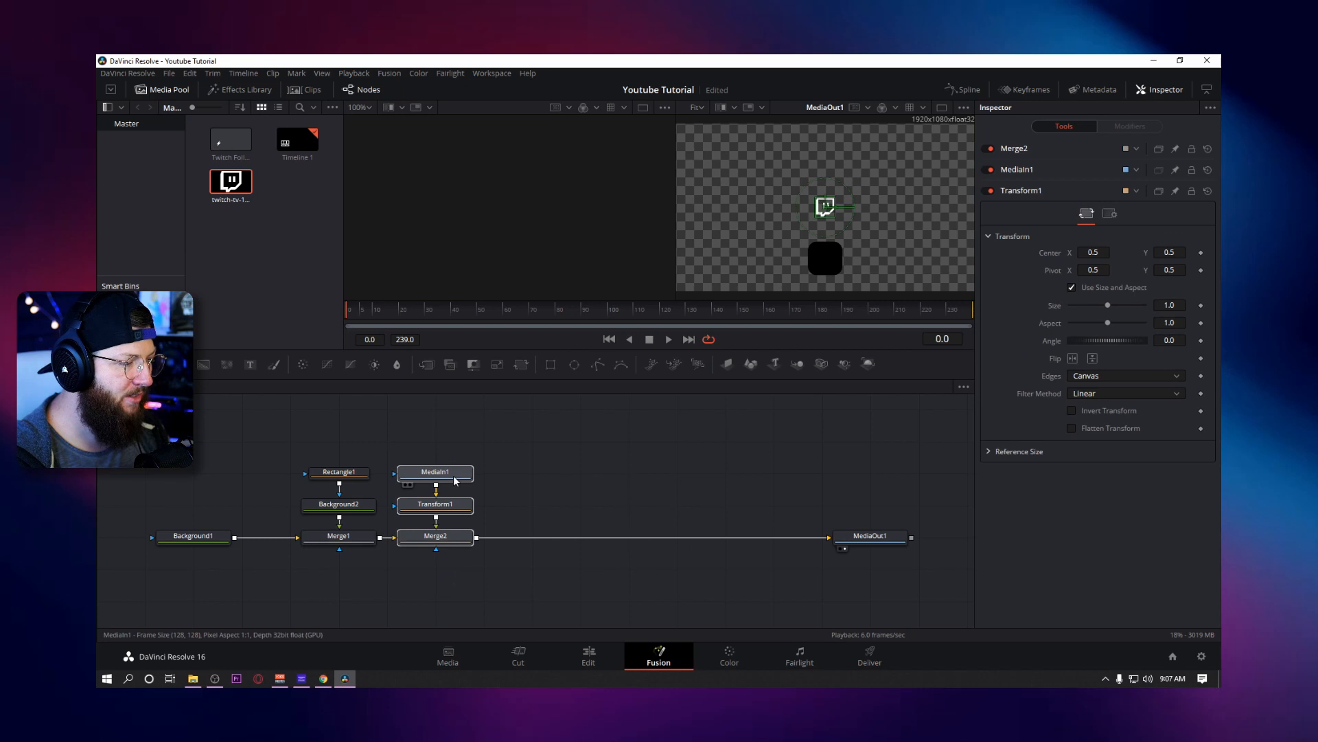
pyautogui.click(500, 478)
# Set the node colour of Rectangle1 and Transform1 to Orange.
pyautogui.click(460, 507)
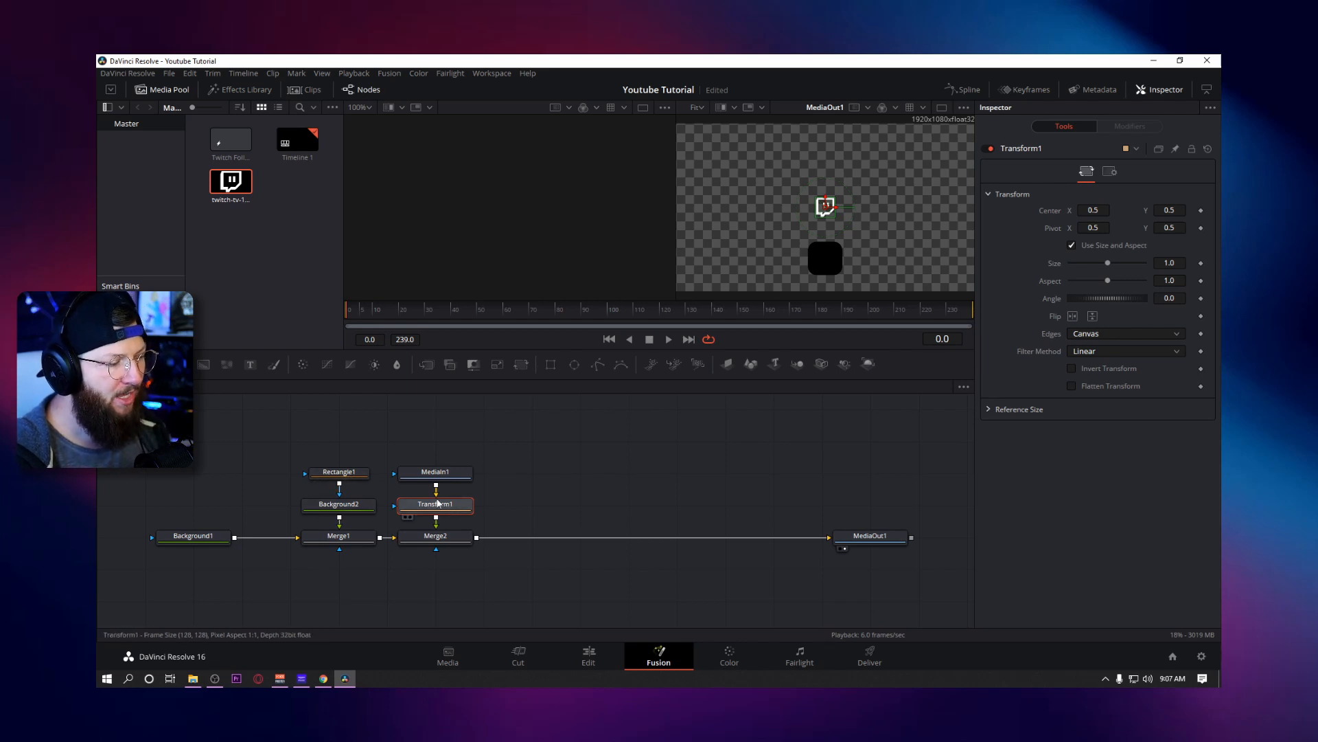
pyautogui.click(352, 473)
pyautogui.rightClick(353, 473)
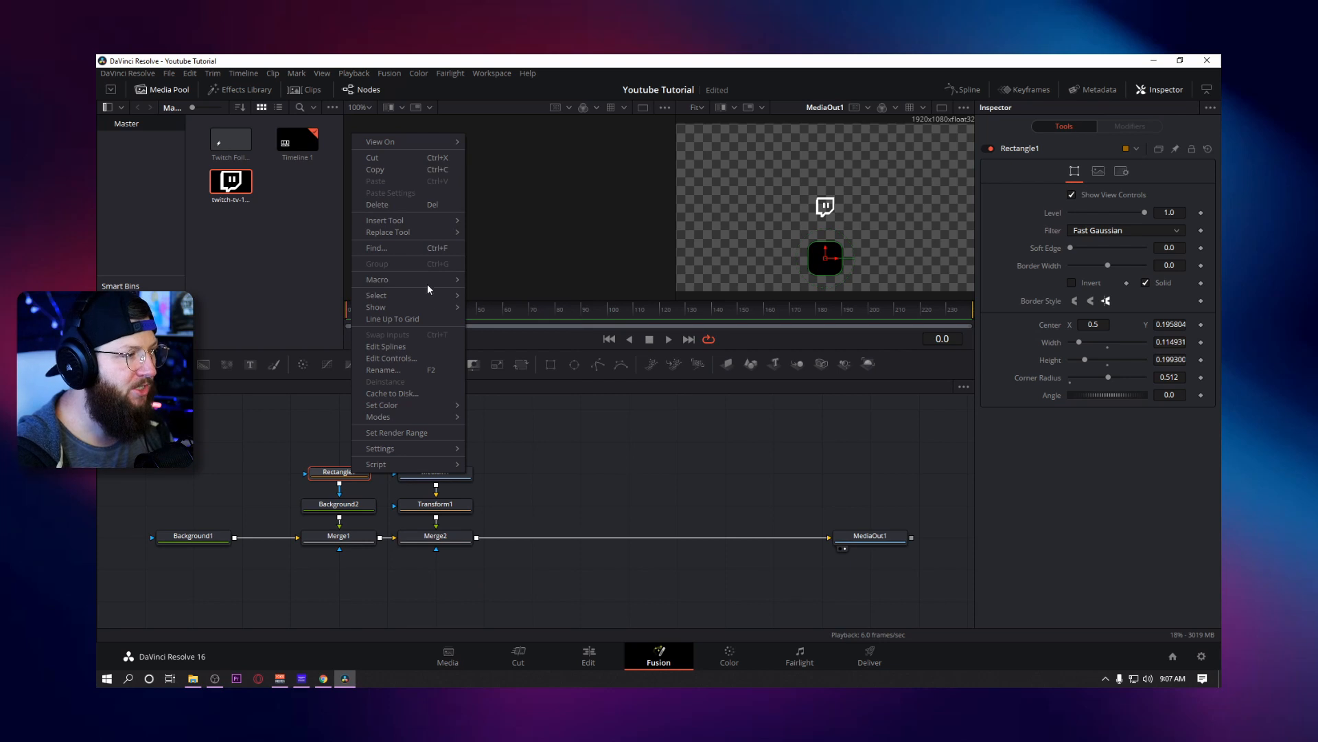
pyautogui.moveTo(426, 407)
pyautogui.click(504, 418)
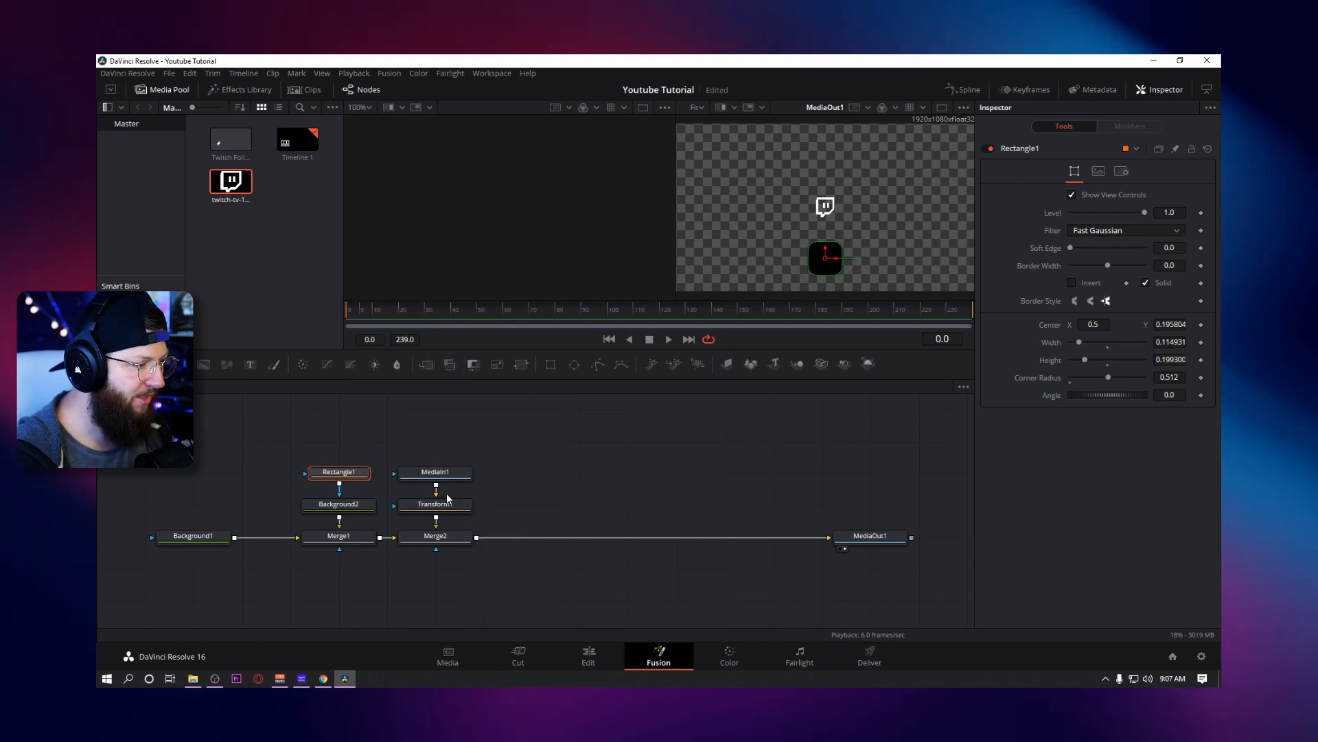
pyautogui.rightClick(440, 503)
pyautogui.moveTo(475, 437)
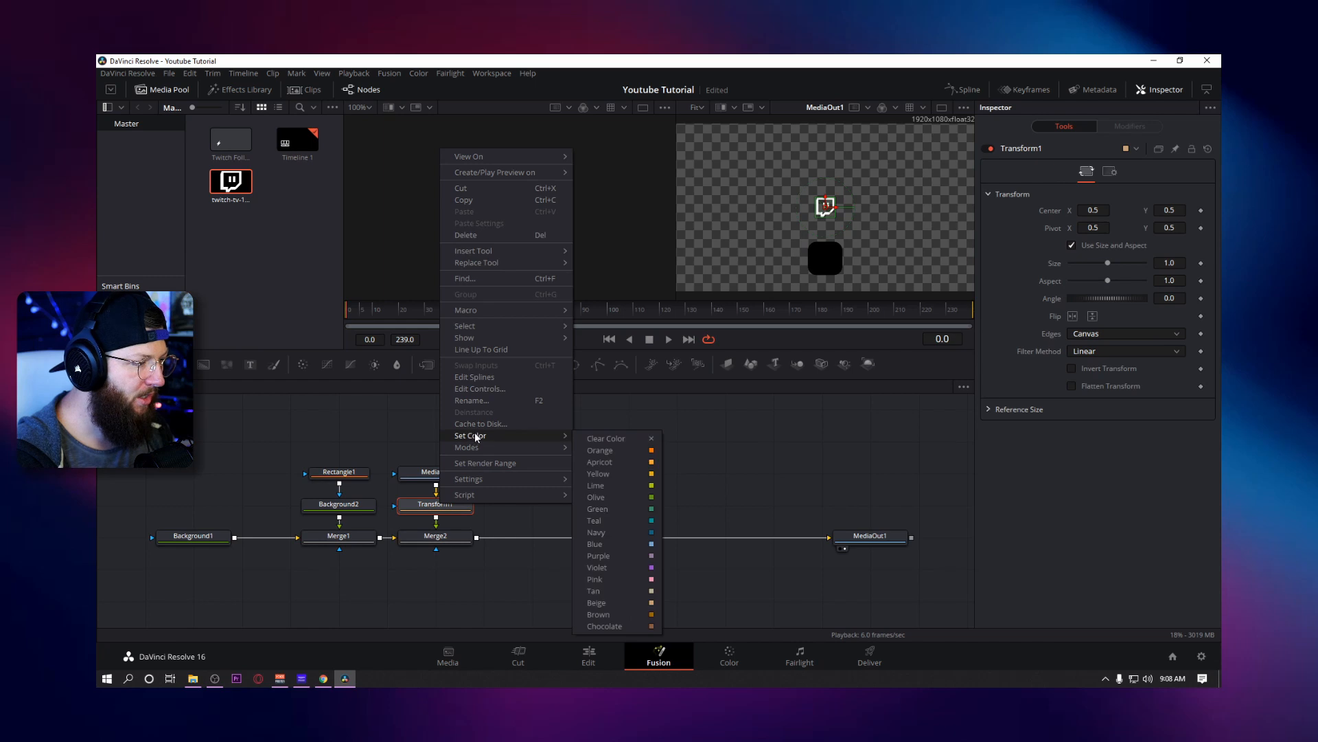
pyautogui.click(615, 452)
# Scale the logo to 0.75 in Transform1 and move it onto the black box, centred at X 0.523 and Y about -2.06.
pyautogui.click(455, 508)
pyautogui.moveTo(1107, 261); pyautogui.dragTo(1098, 262)
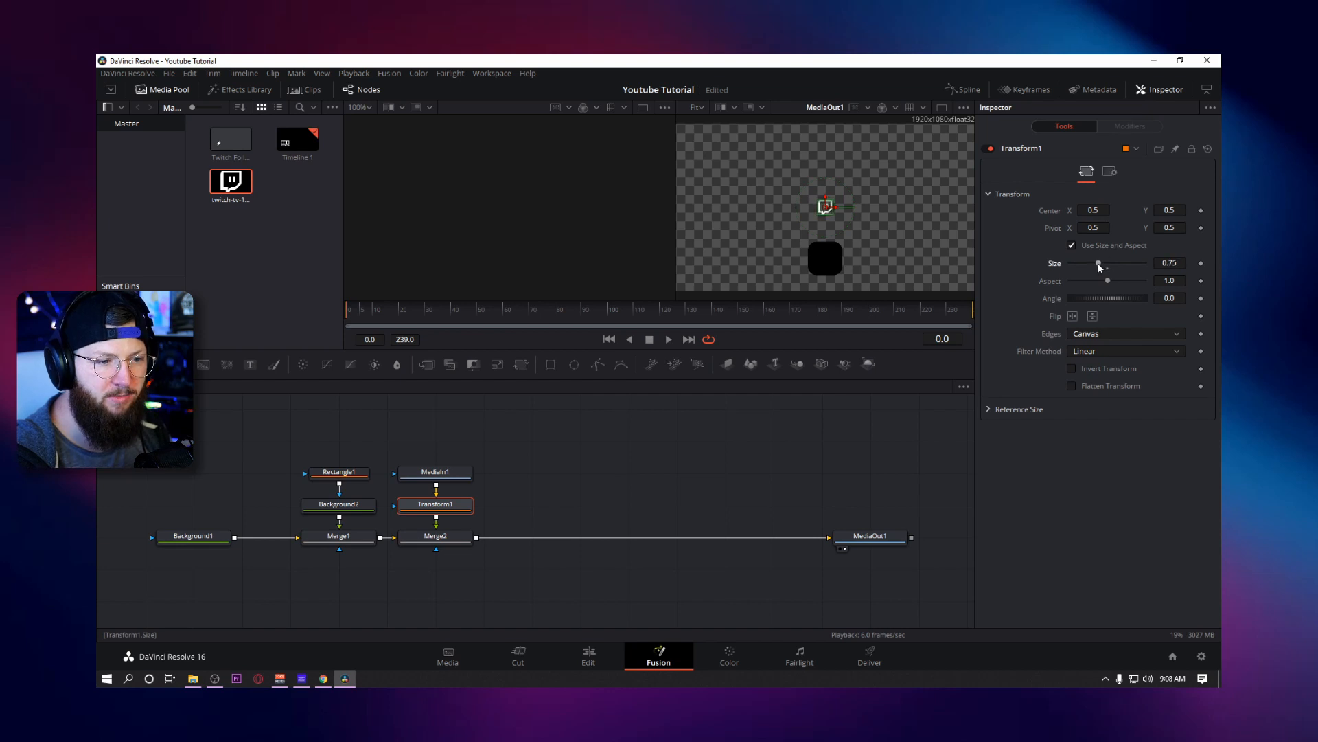
pyautogui.moveTo(826, 206); pyautogui.dragTo(825, 258)
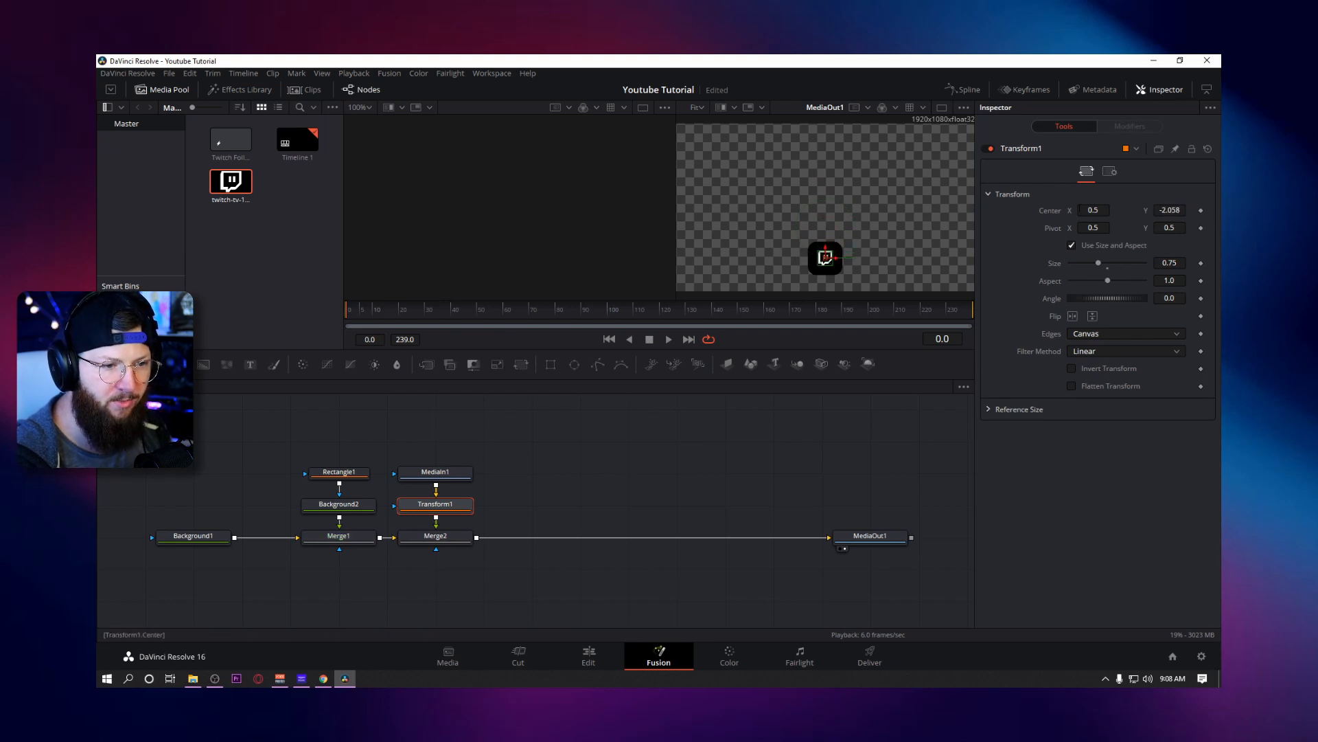
pyautogui.moveTo(1091, 210); pyautogui.dragTo(1106, 210)
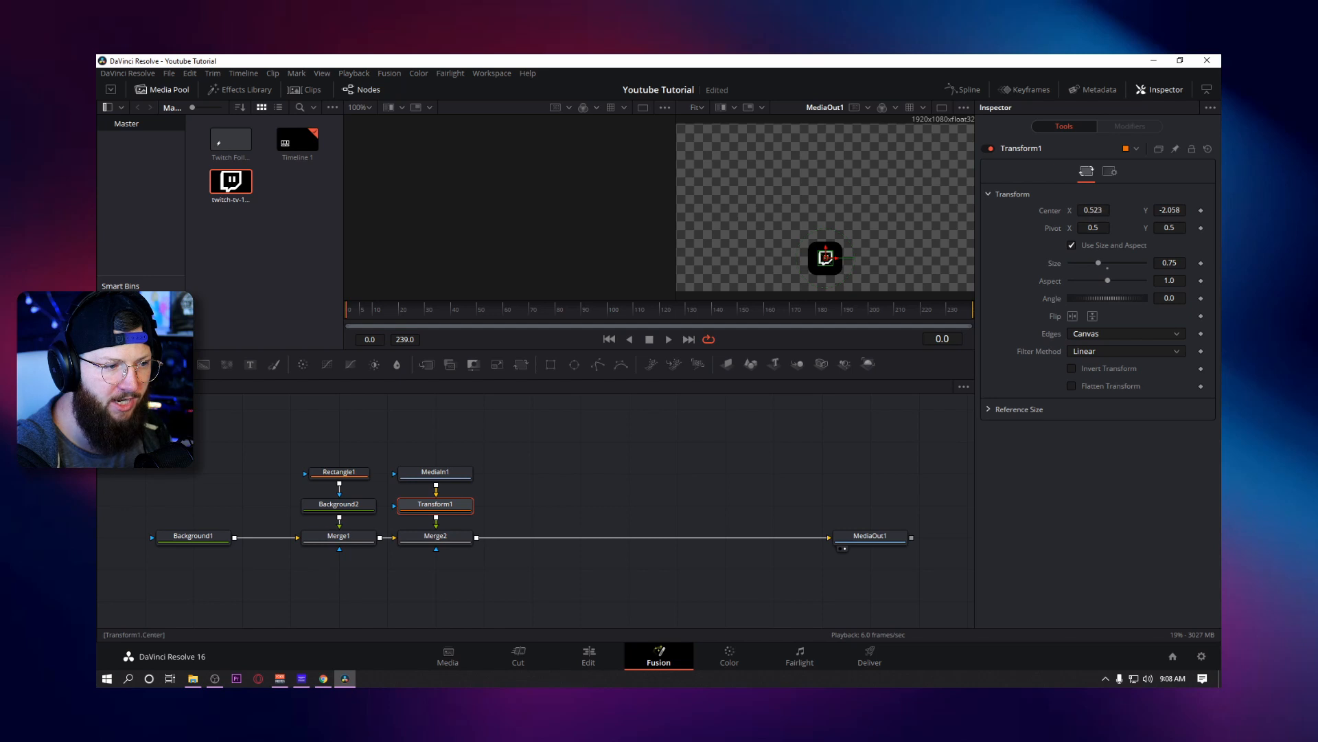
pyautogui.click(438, 536)
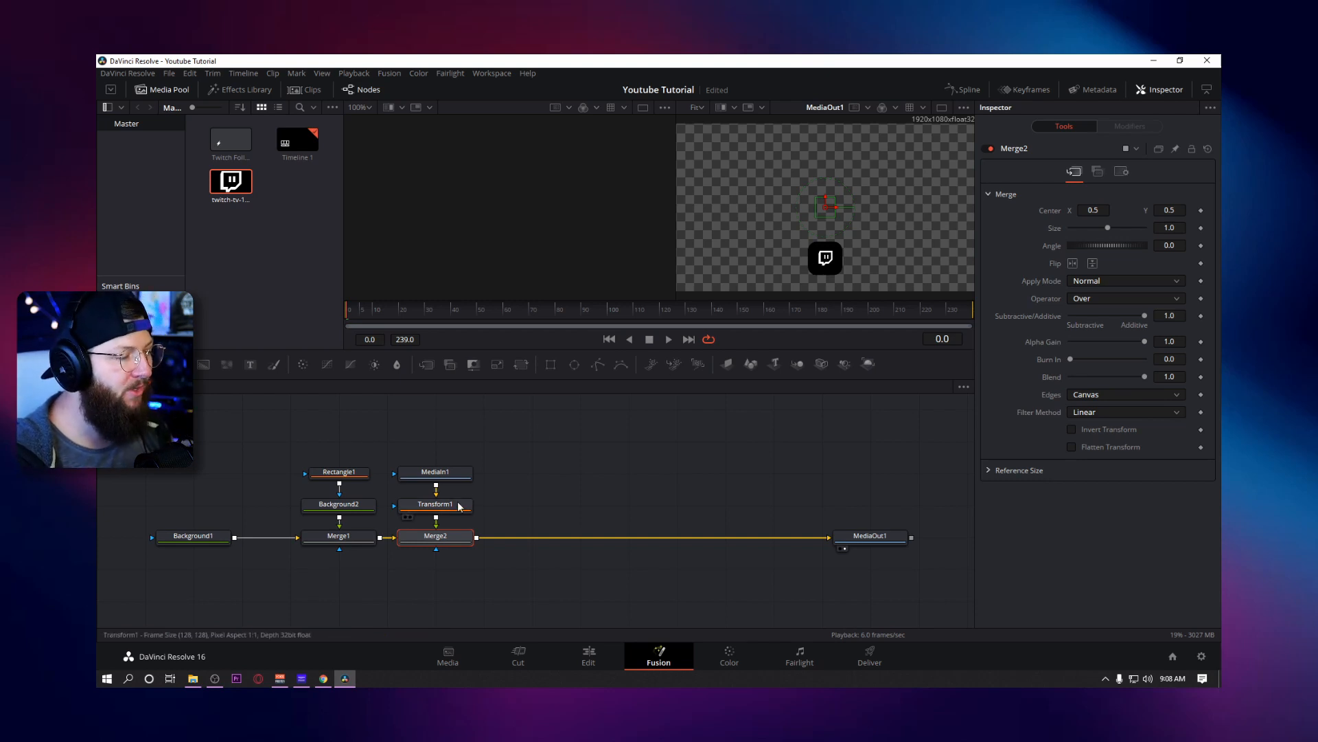
# Fine-tune the logo in Transform1 to a centre Y of -2.093 and a size of 0.81.
pyautogui.click(436, 504)
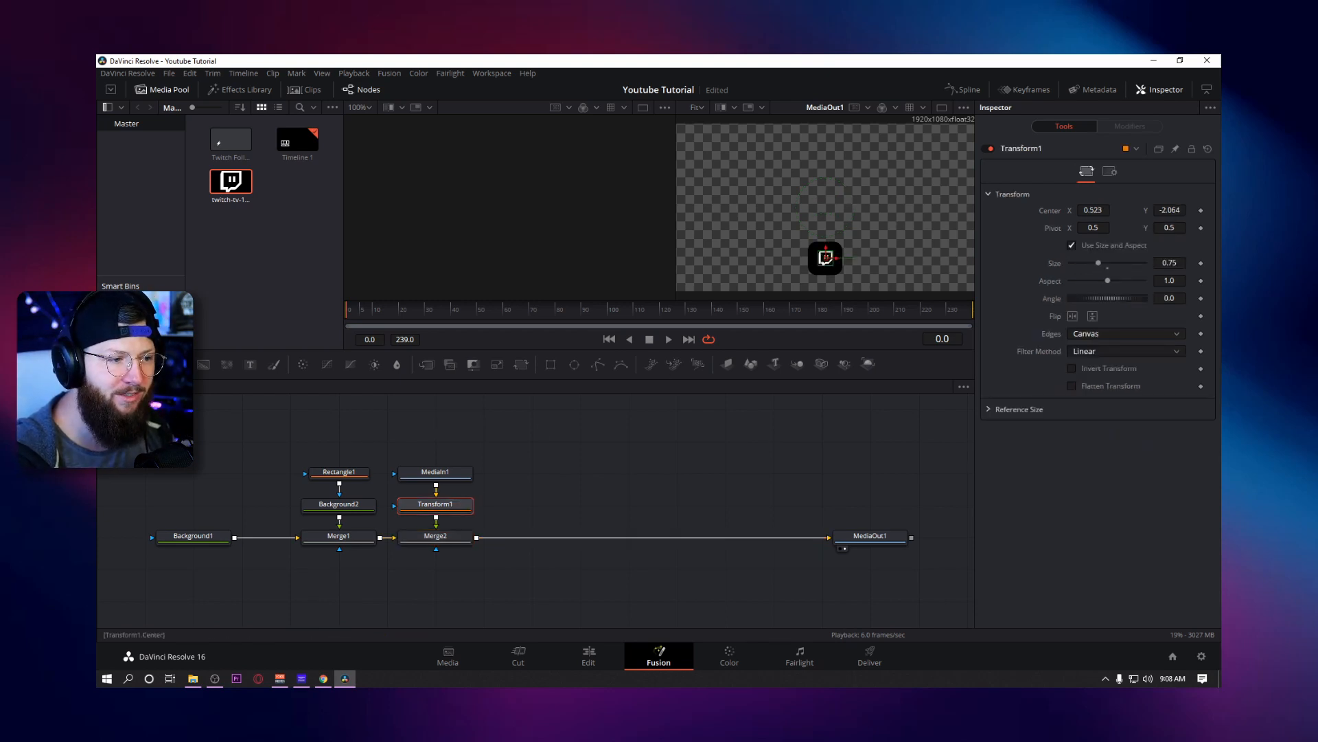
pyautogui.moveTo(1169, 210); pyautogui.dragTo(1161, 210)
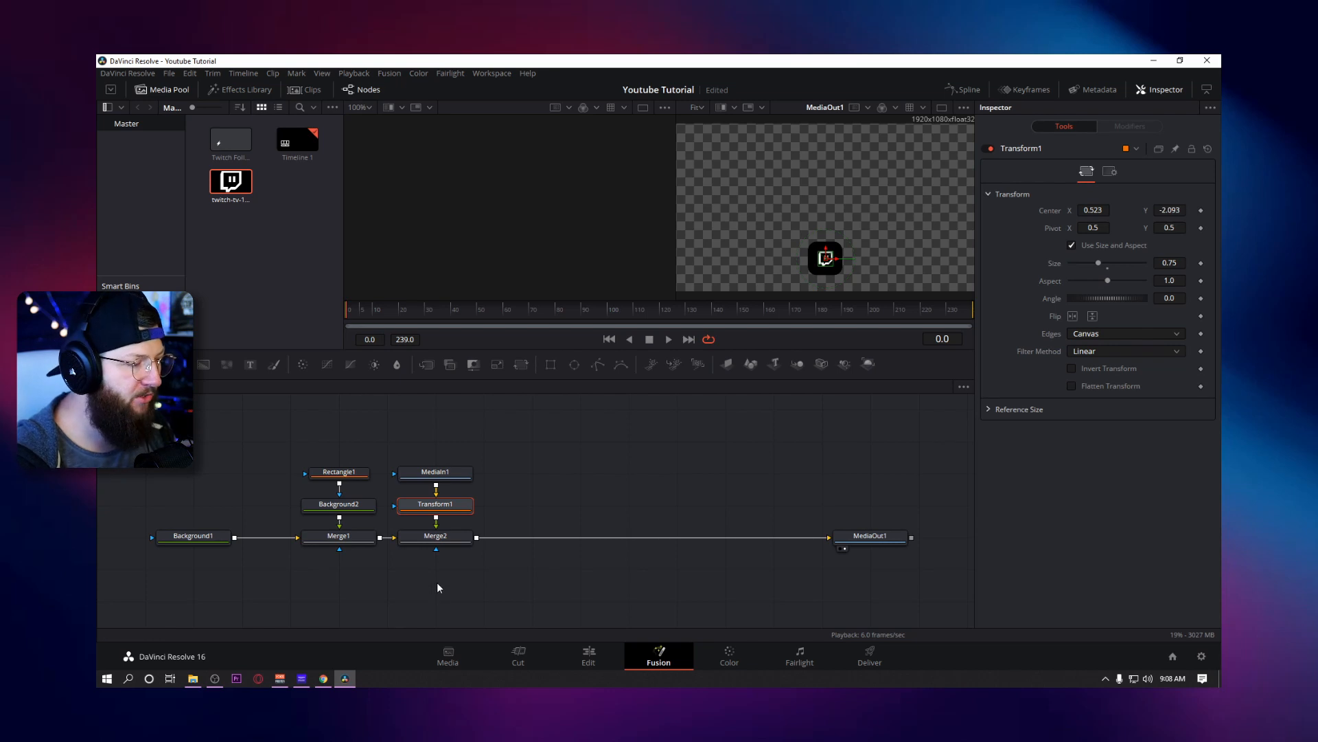
pyautogui.click(435, 536)
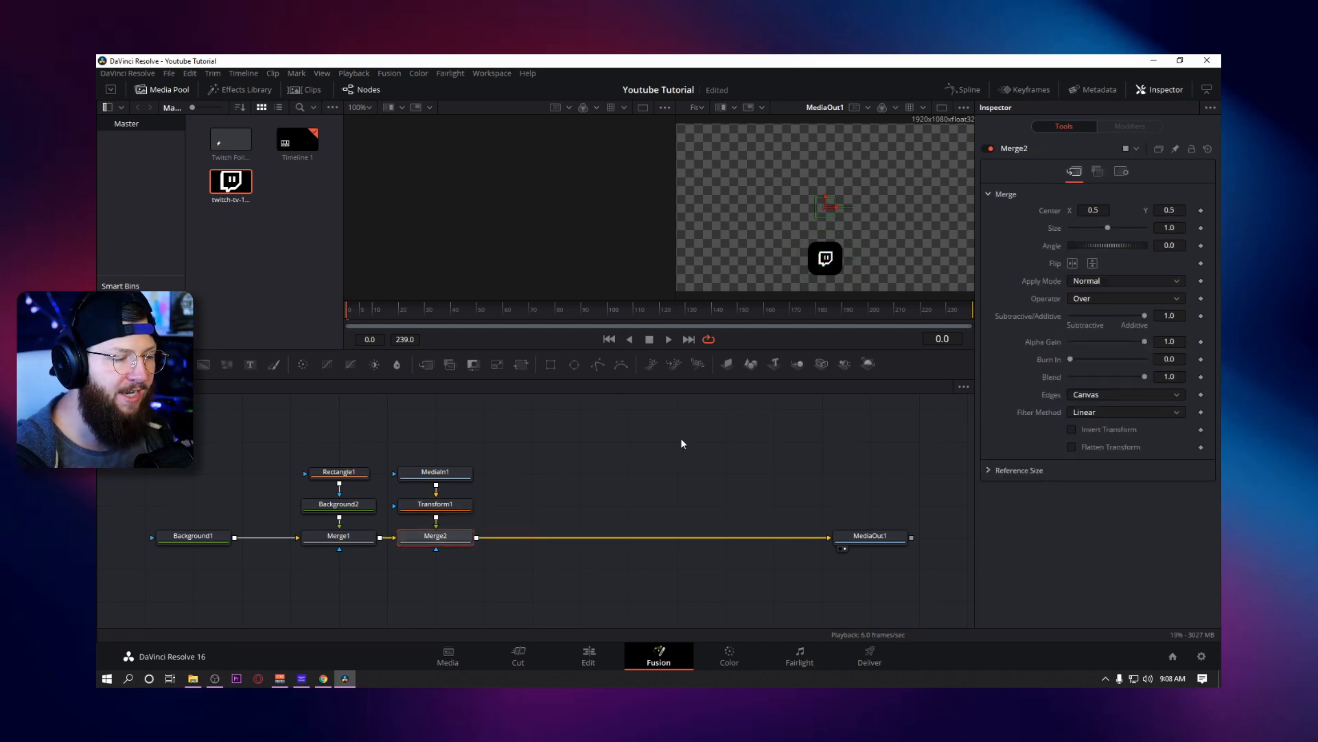
pyautogui.click(447, 507)
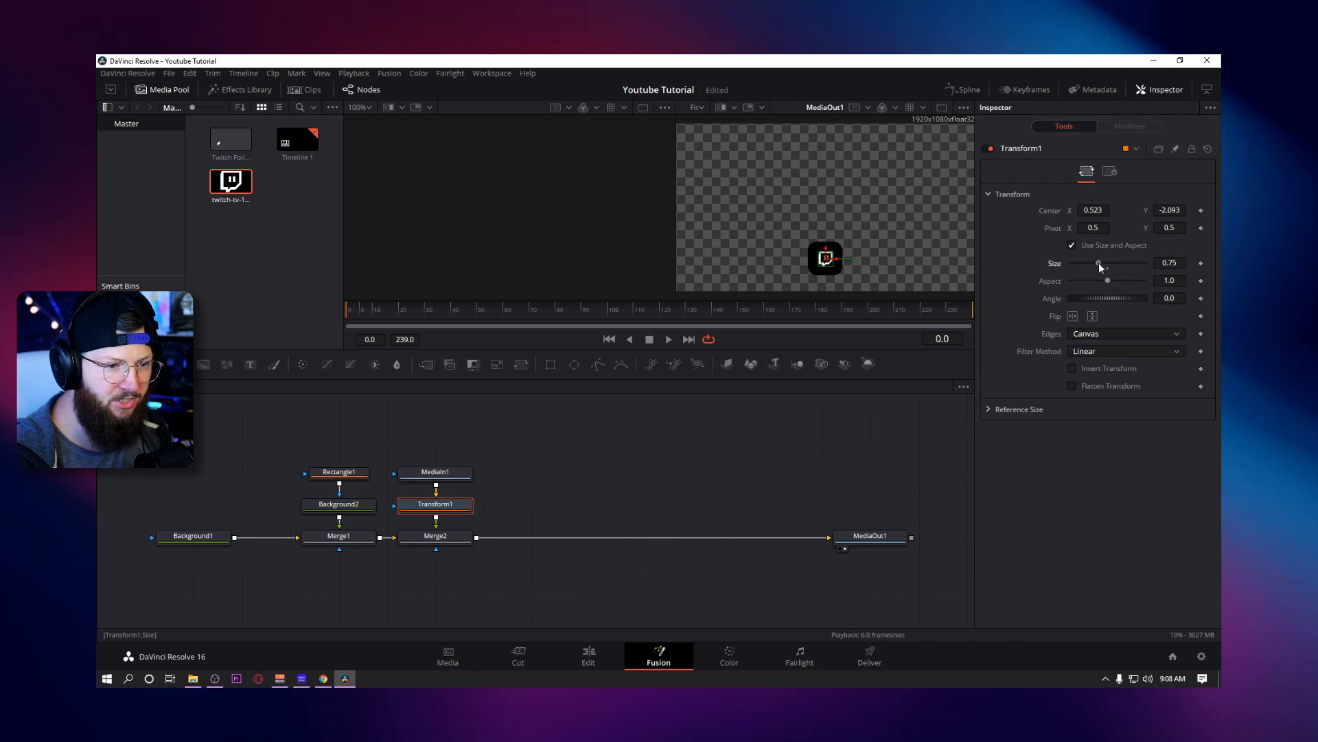
pyautogui.moveTo(1099, 263); pyautogui.dragTo(1101, 262)
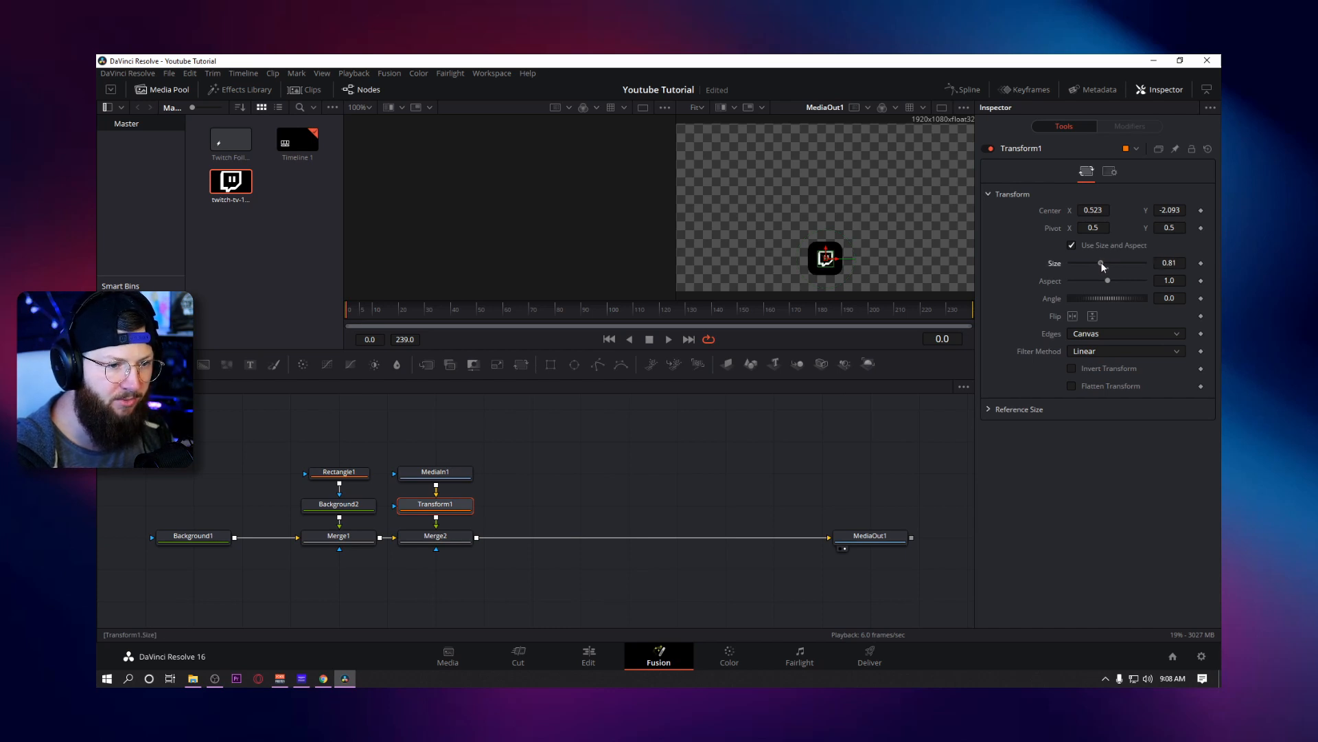
pyautogui.click(440, 536)
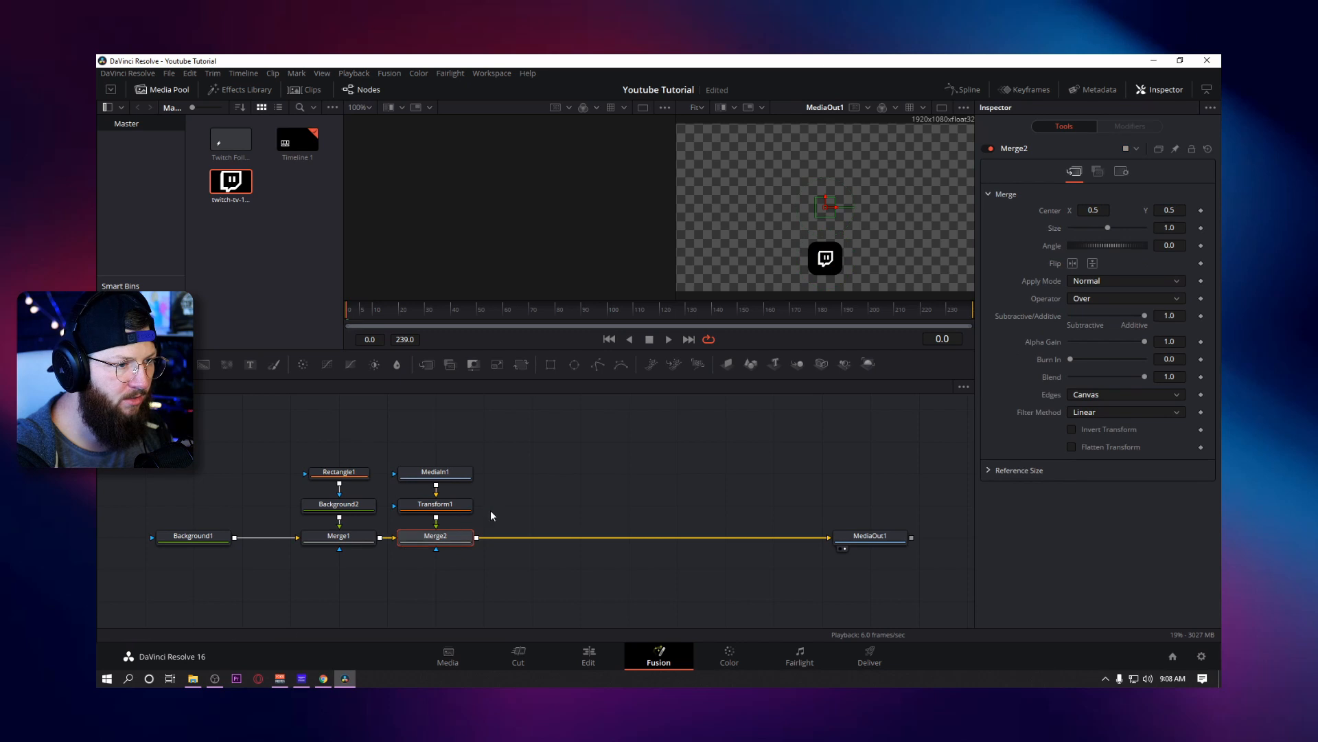
# Select the box and logo nodes together with their merges, and save the project.
pyautogui.moveTo(307, 455); pyautogui.dragTo(432, 576)
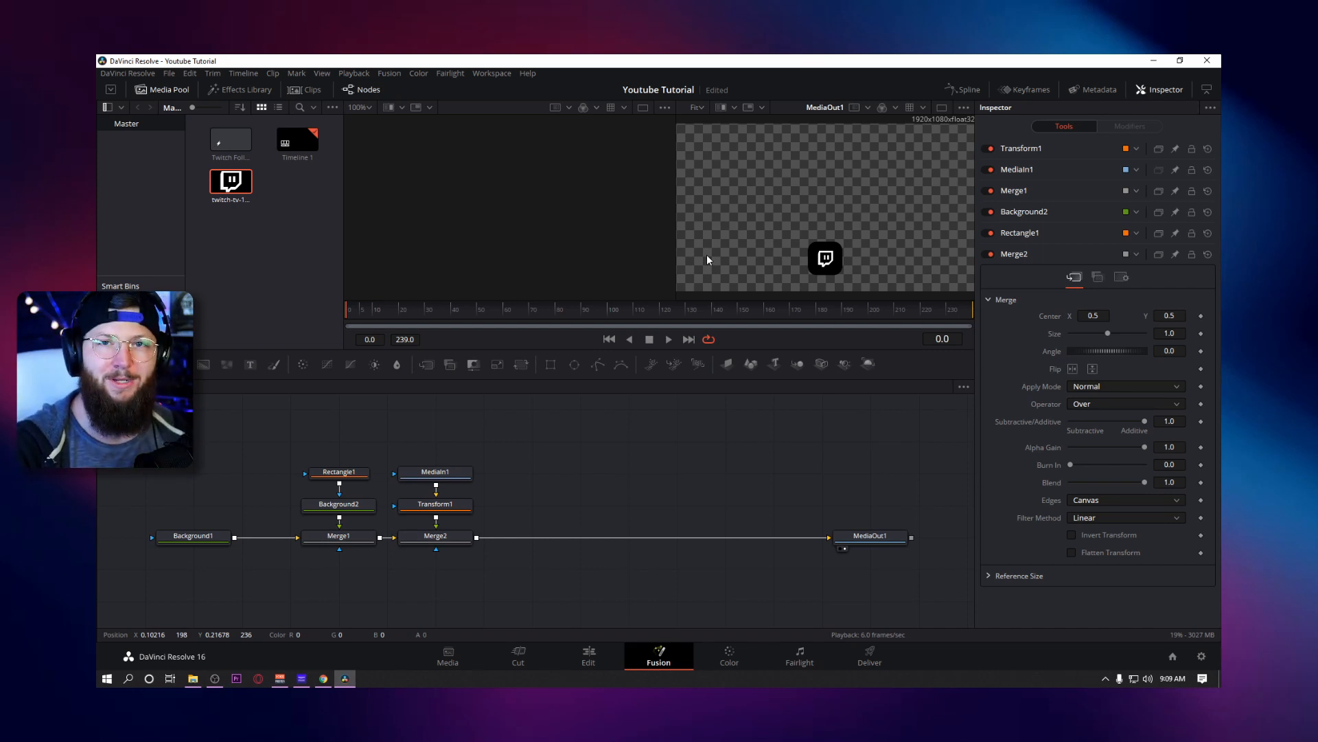
pyautogui.hotkey('ctrl', 's')
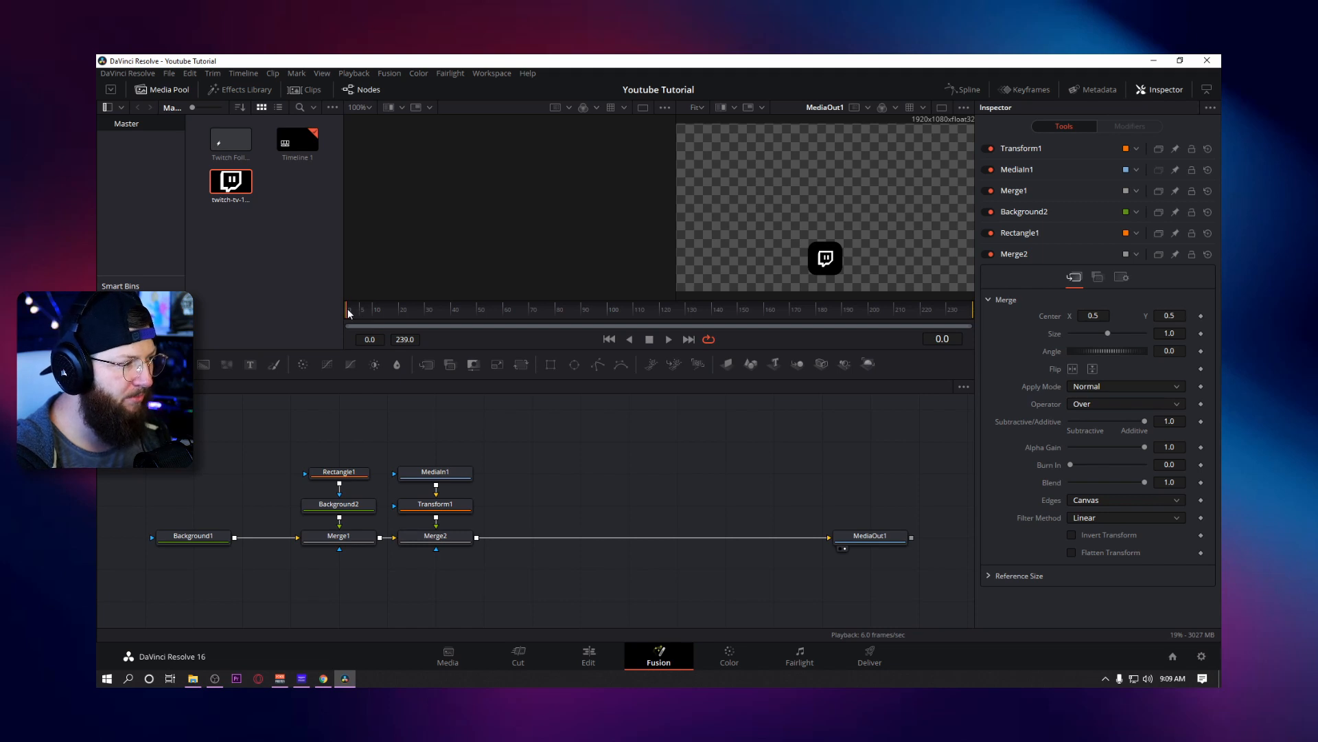
# Move the playhead to frame 20 with the timeline zoomed to about its first 75 frames, and select Rectangle1.
pyautogui.press('space')
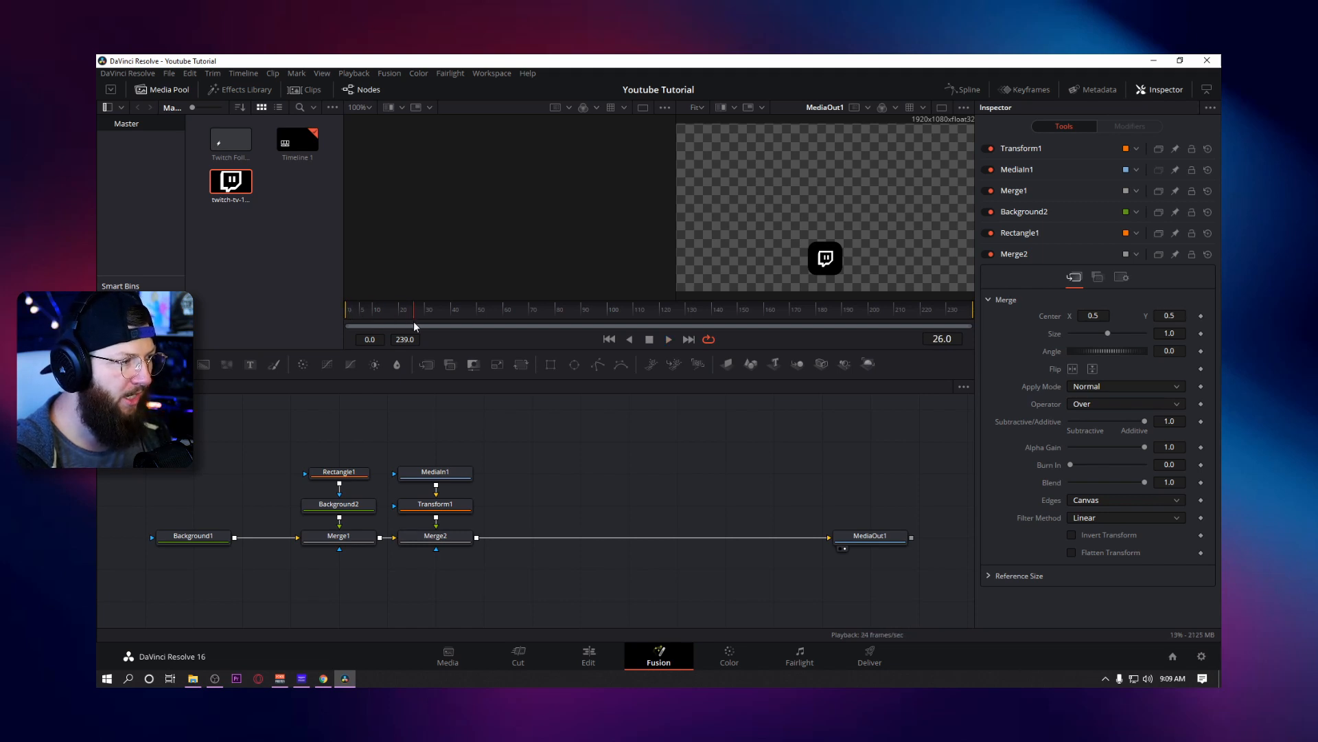
pyautogui.click(402, 312)
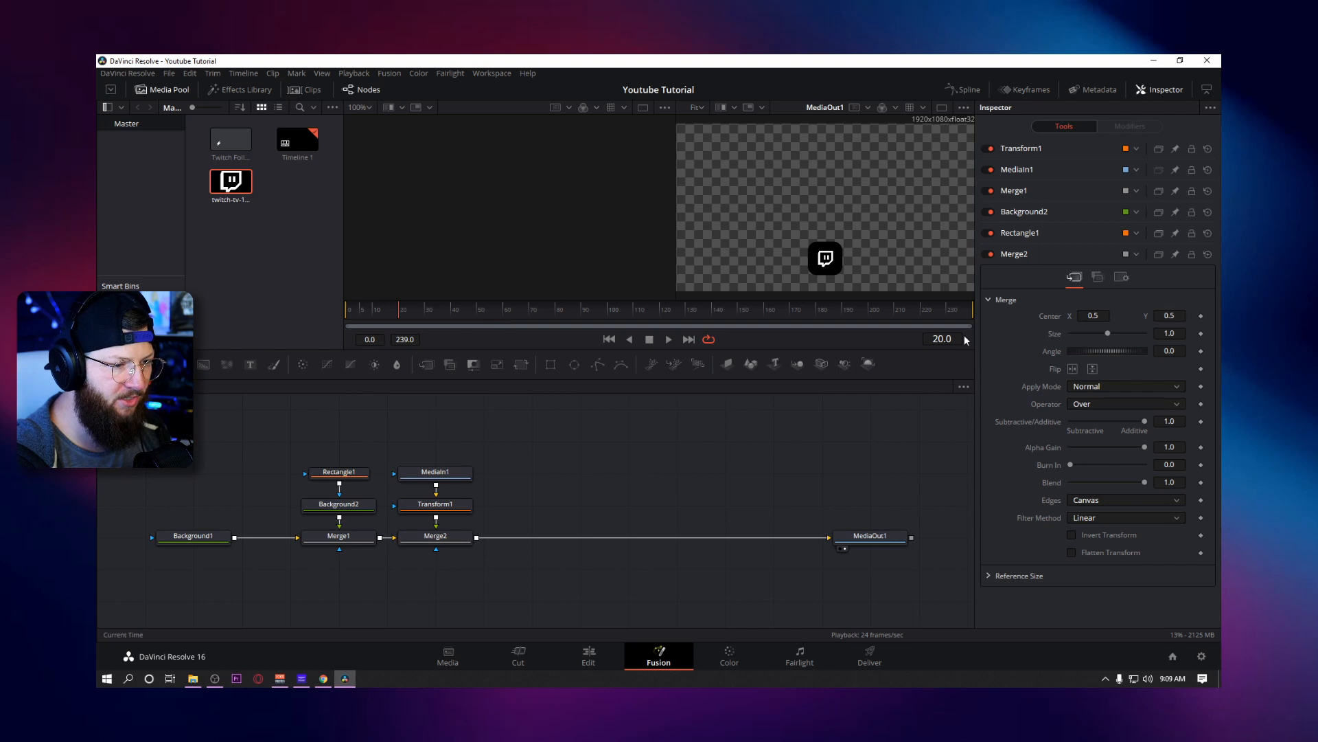
pyautogui.moveTo(969, 324); pyautogui.dragTo(550, 334)
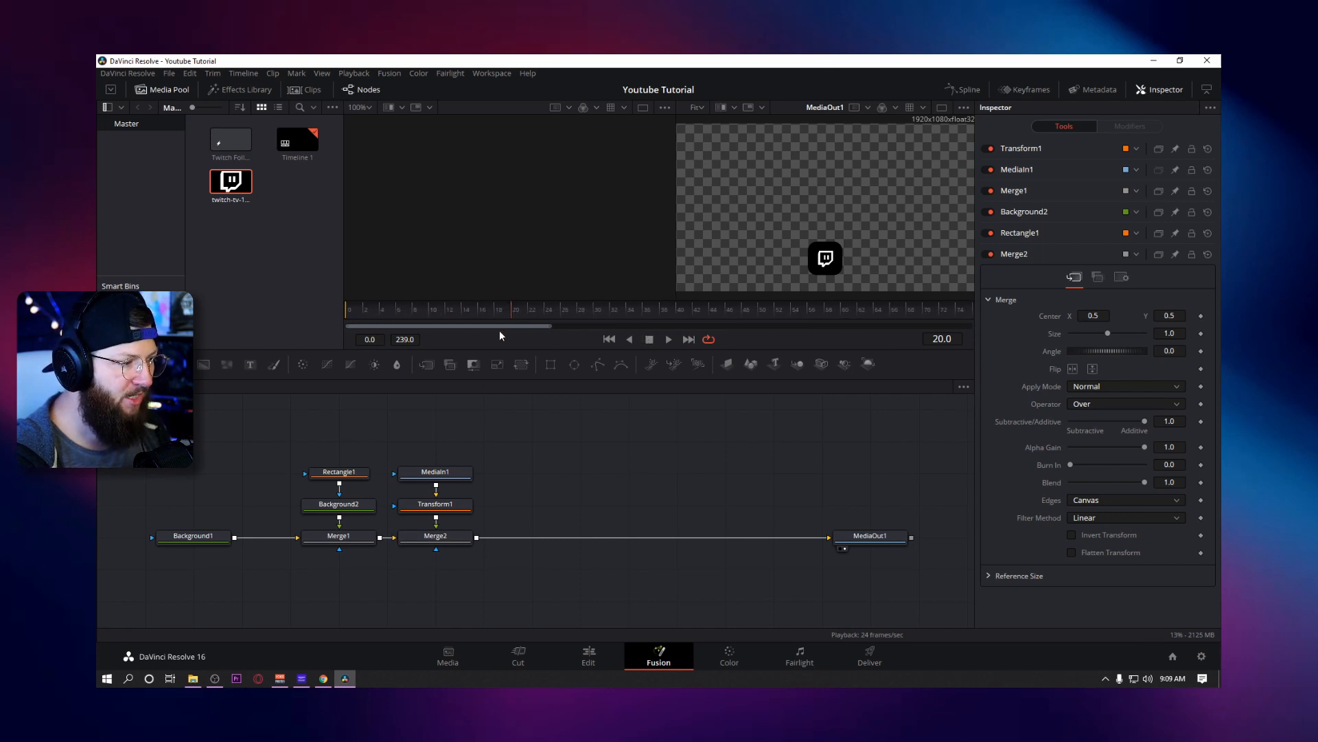
pyautogui.click(336, 474)
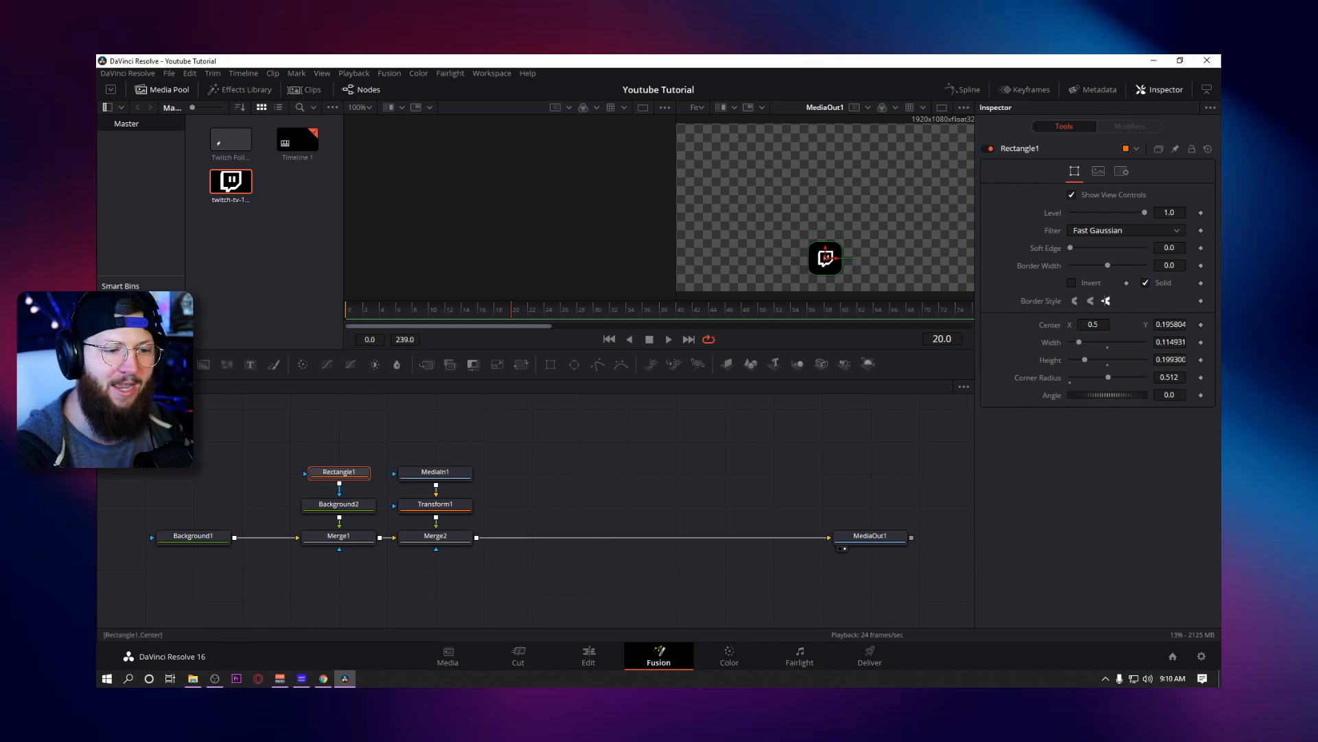
pyautogui.moveTo(1093, 325); pyautogui.dragTo(1142, 325)
pyautogui.hotkey('ctrl', 'z')
pyautogui.hotkey('ctrl', 'z')
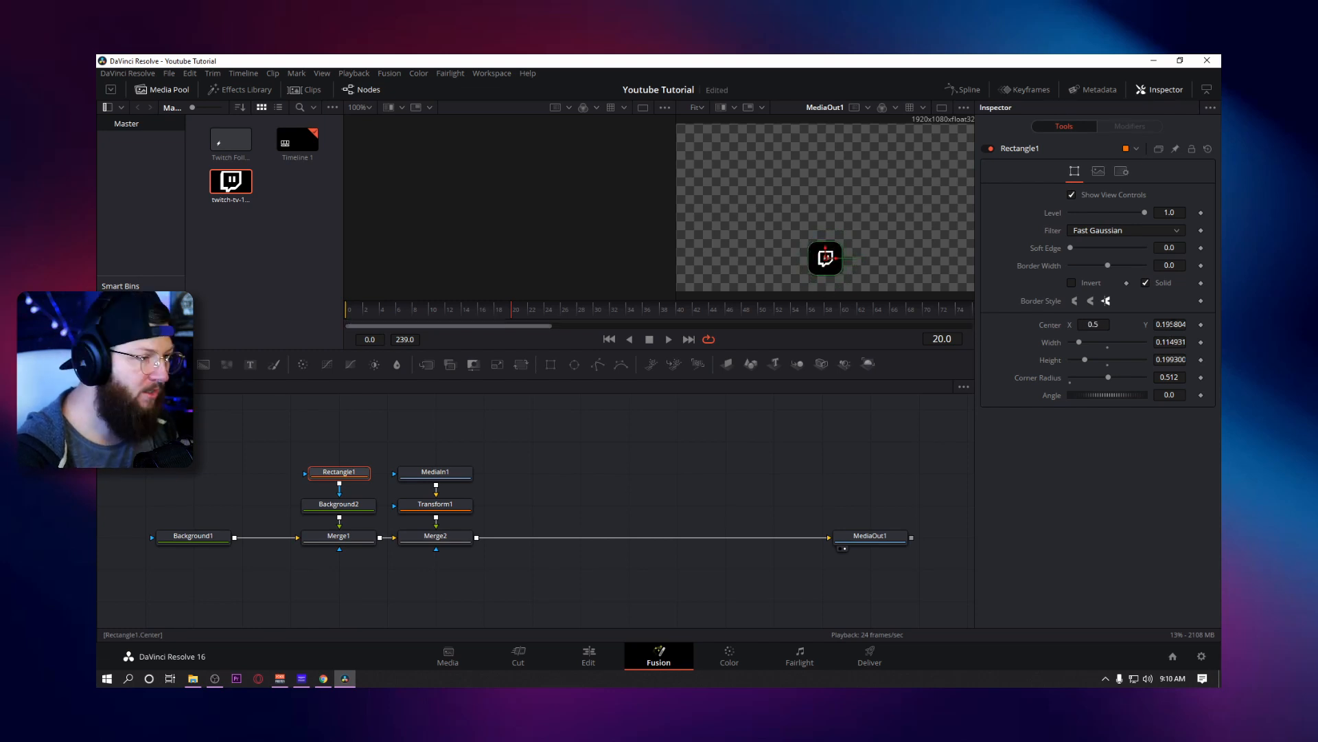
# Keyframe Rectangle1's centre at frame 20, and at frame 0 set its Y to about -0.122, below the frame.
pyautogui.click(1202, 324)
pyautogui.click(490, 308)
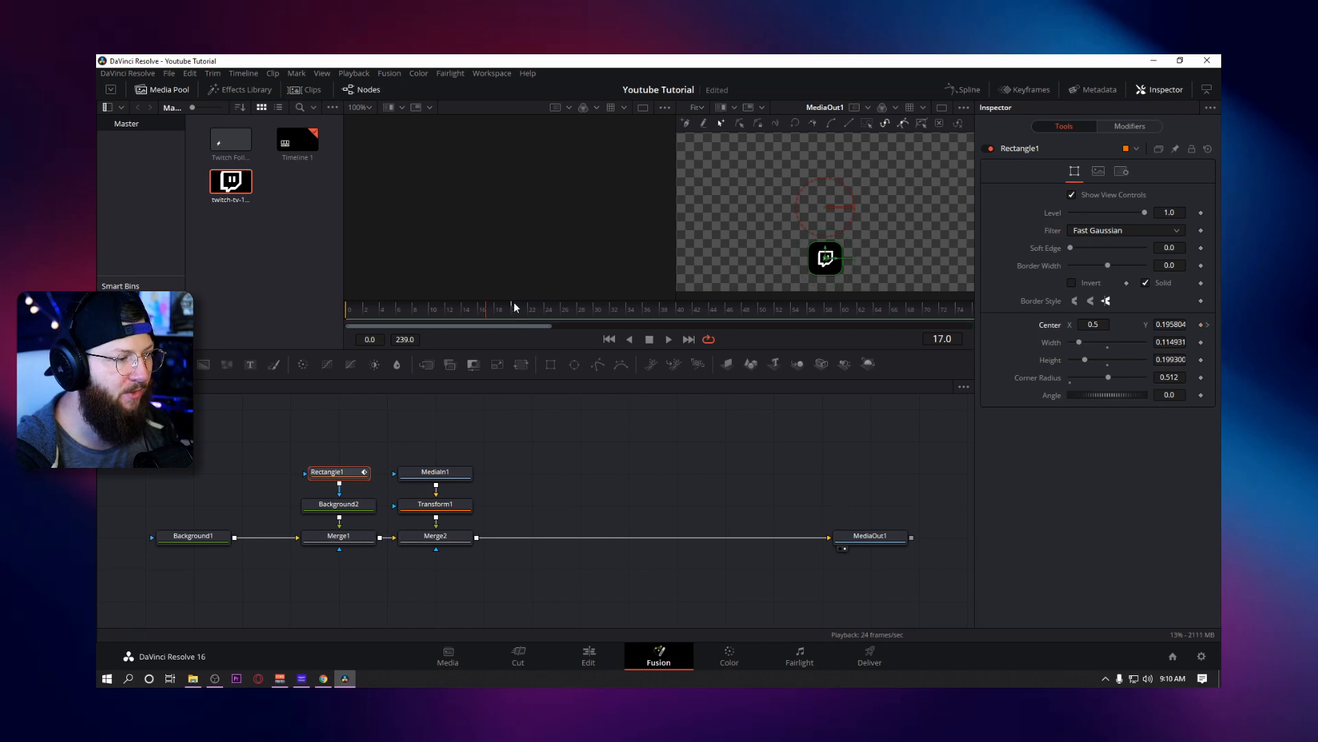
pyautogui.click(348, 311)
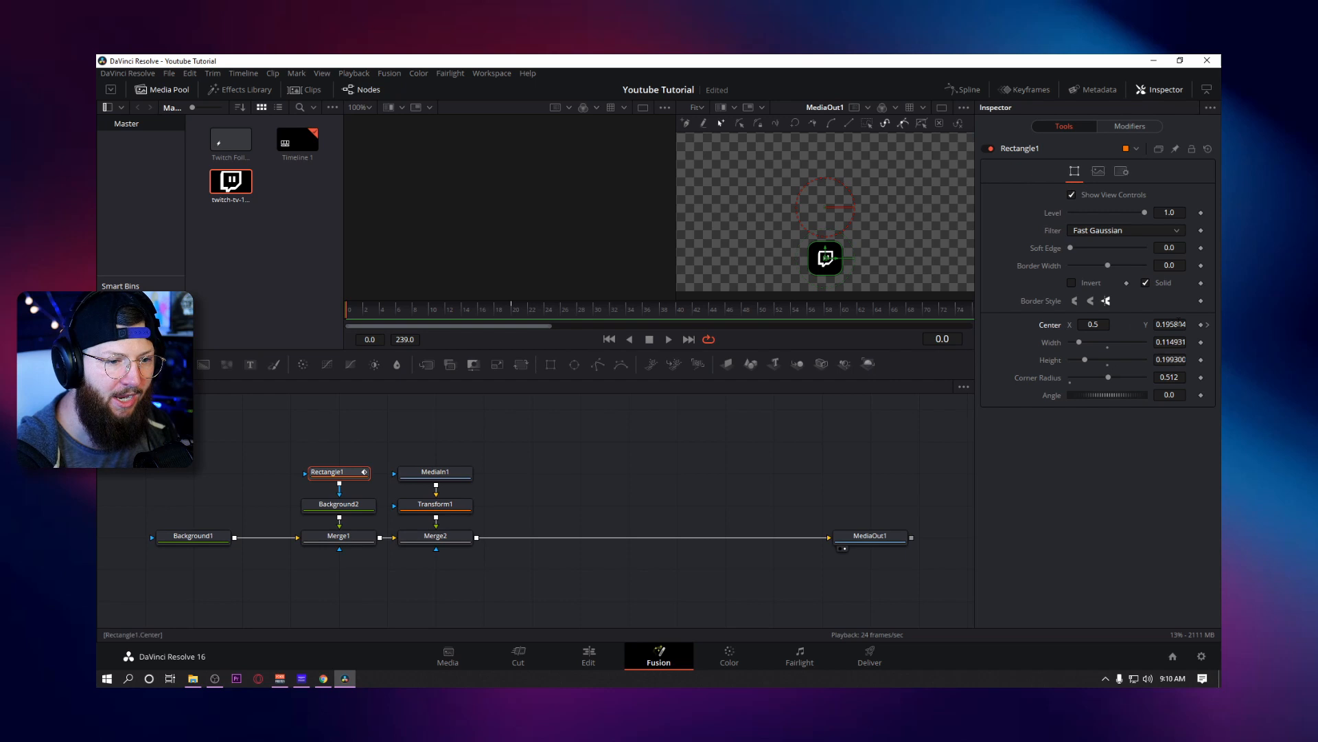
pyautogui.moveTo(1145, 324); pyautogui.dragTo(1095, 324)
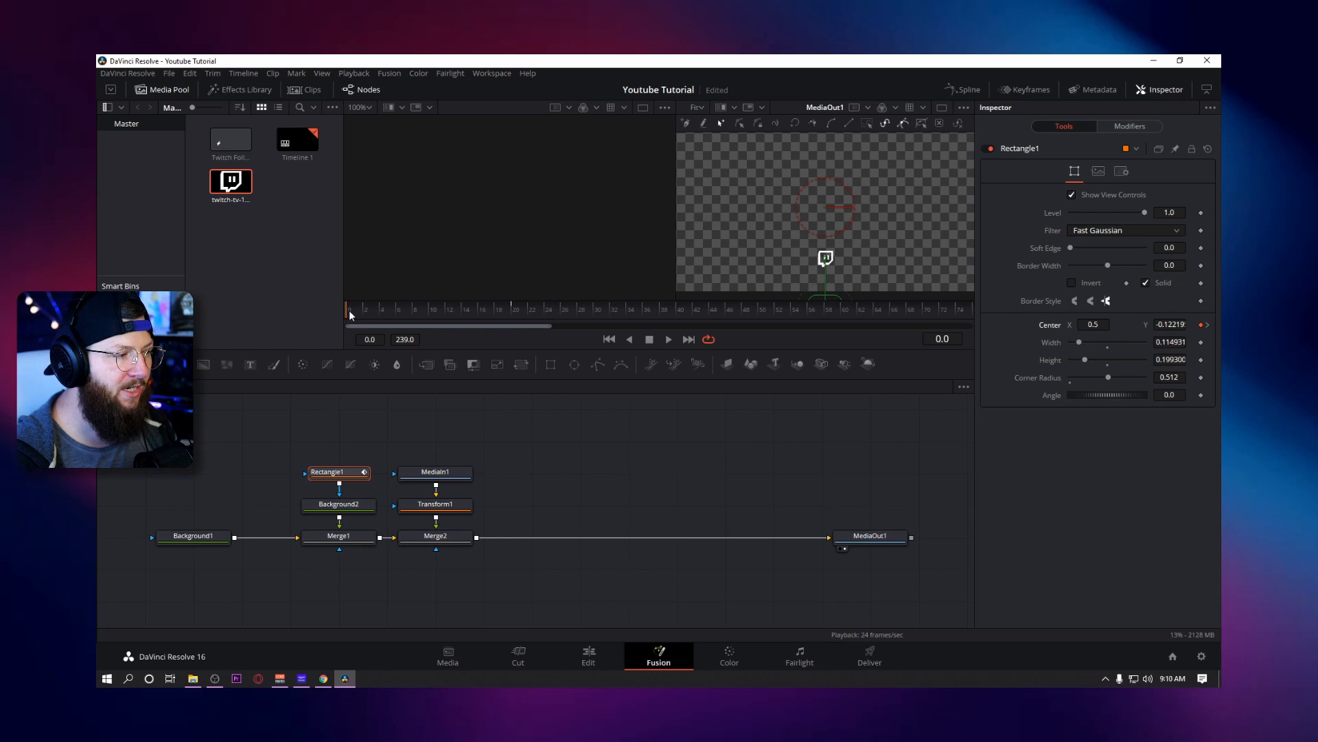
# Try an overshoot keyframe at frame 16 with Rectangle1's centre Y at about 0.216, and play the animation from frame 0.
pyautogui.press('space')
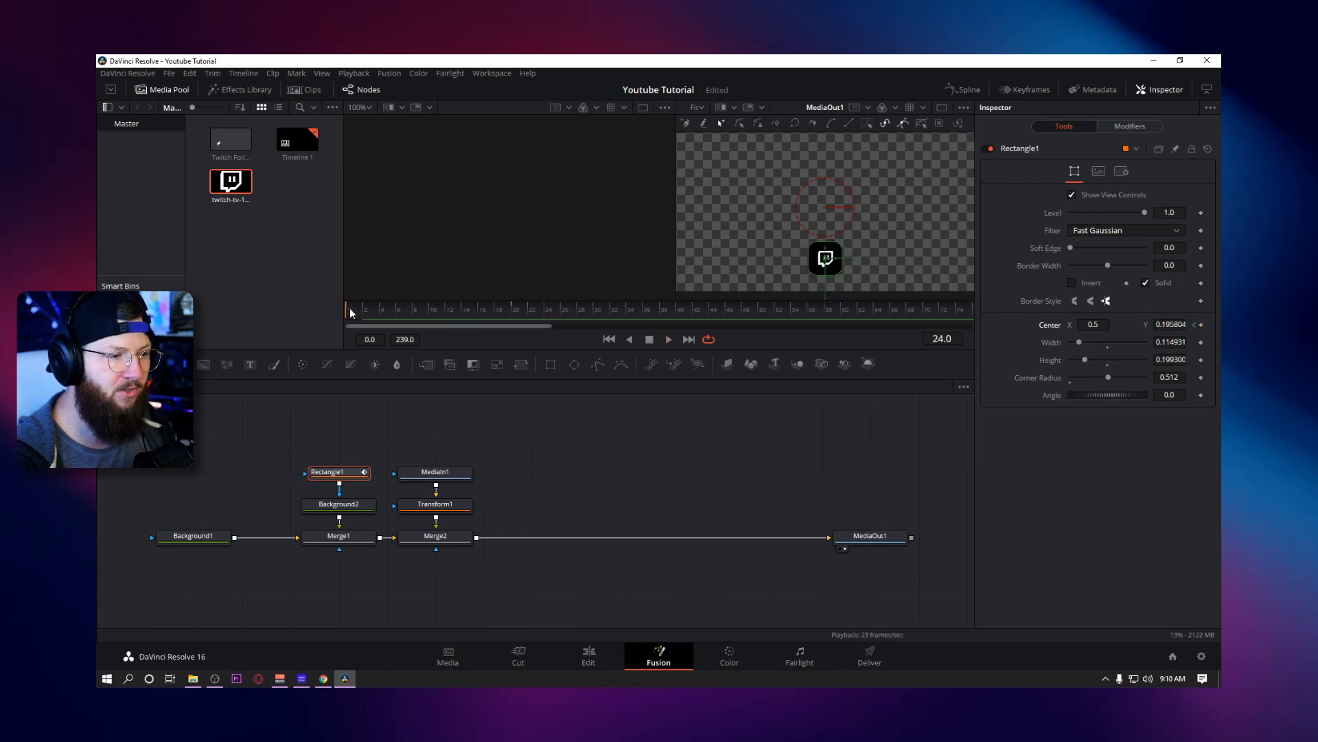
pyautogui.click(477, 310)
pyautogui.moveTo(476, 306); pyautogui.dragTo(479, 303)
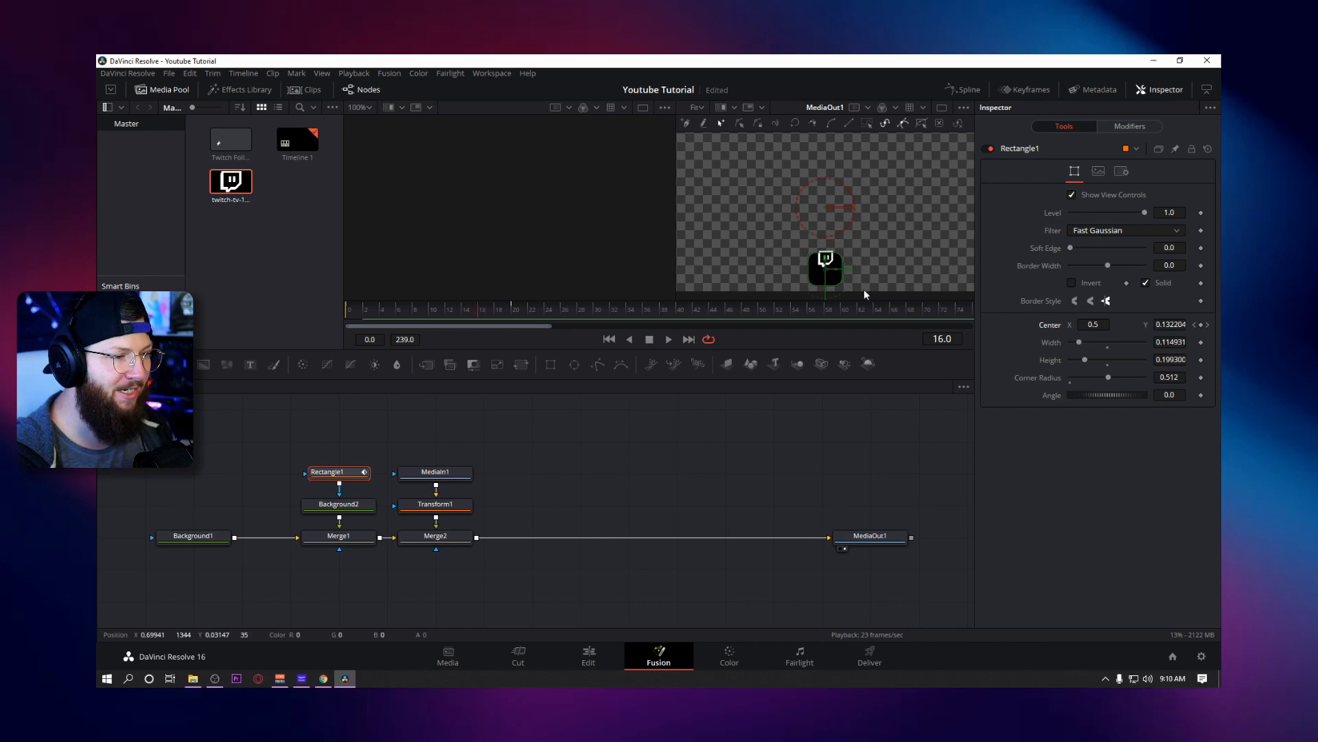
pyautogui.moveTo(1170, 324); pyautogui.dragTo(1220, 324)
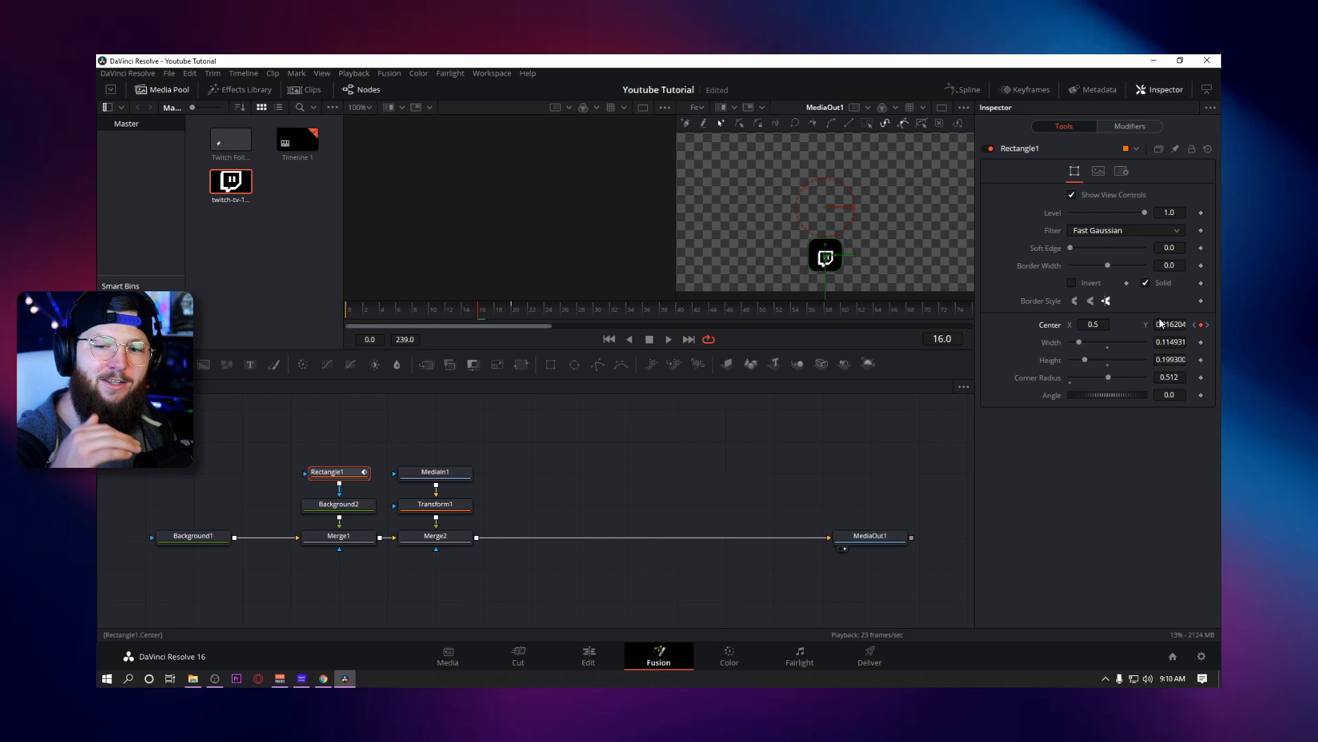
pyautogui.click(350, 310)
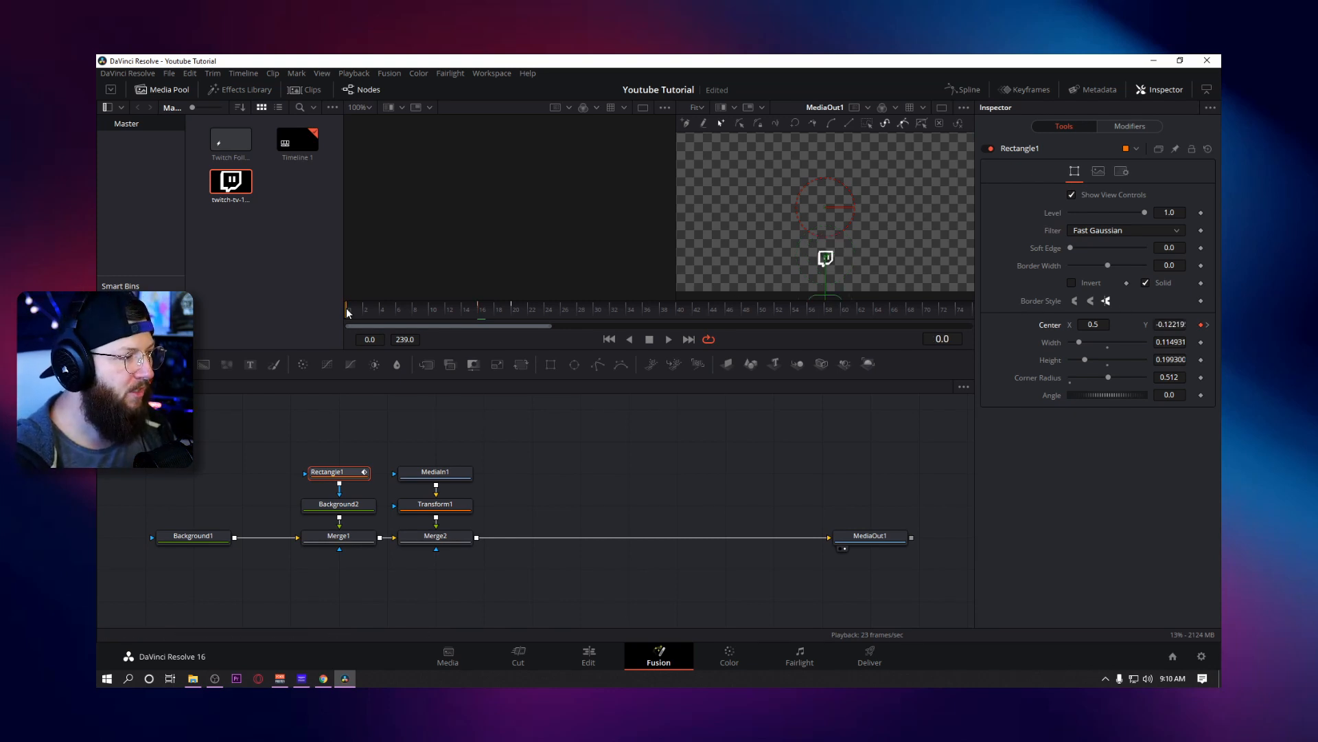
pyautogui.press('space')
pyautogui.press('space')
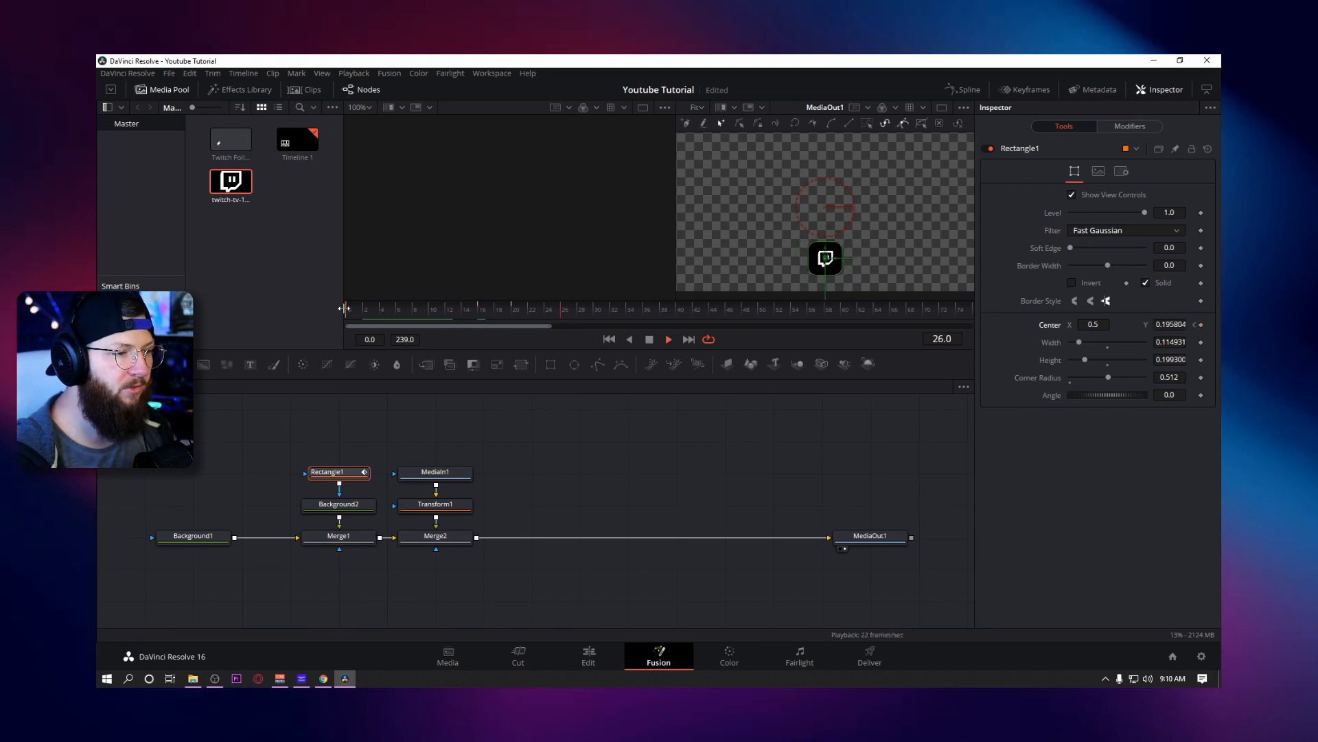
# Remove Rectangle1's centre keyframe at frame 16.
pyautogui.click(480, 308)
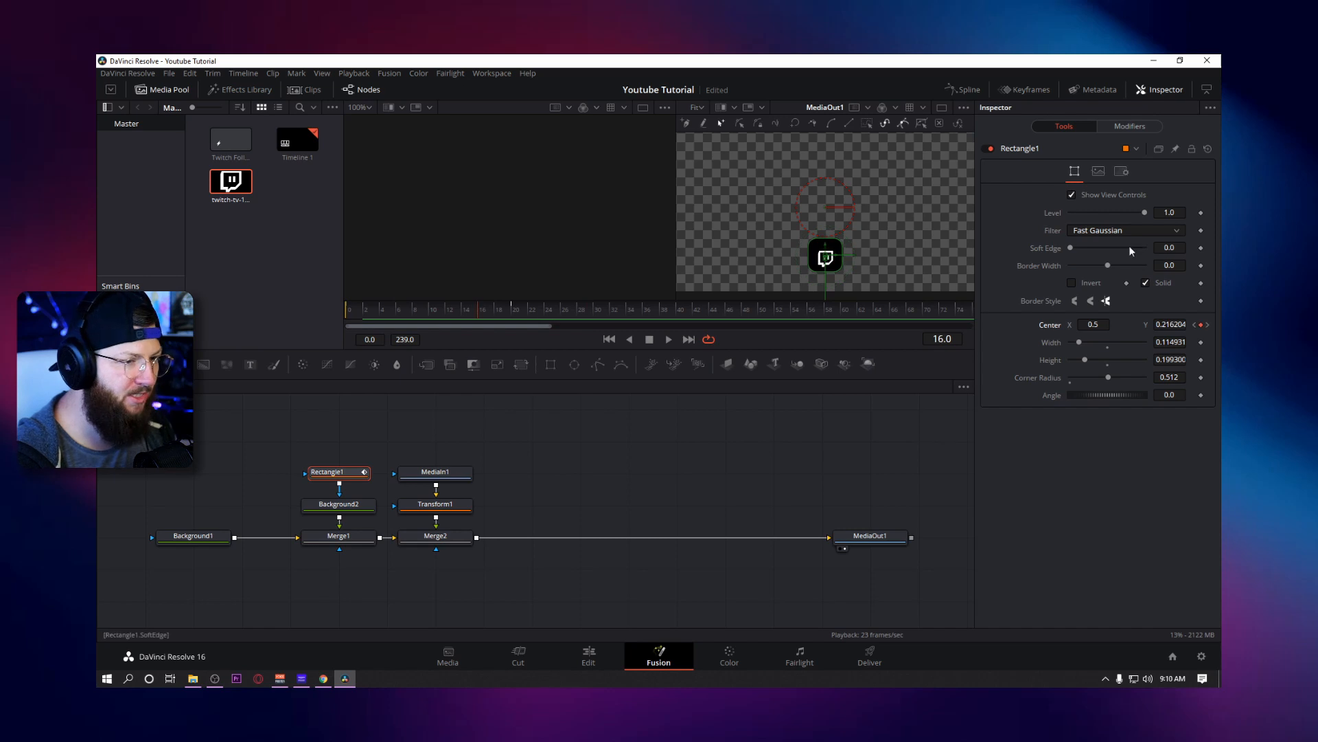
pyautogui.click(1201, 326)
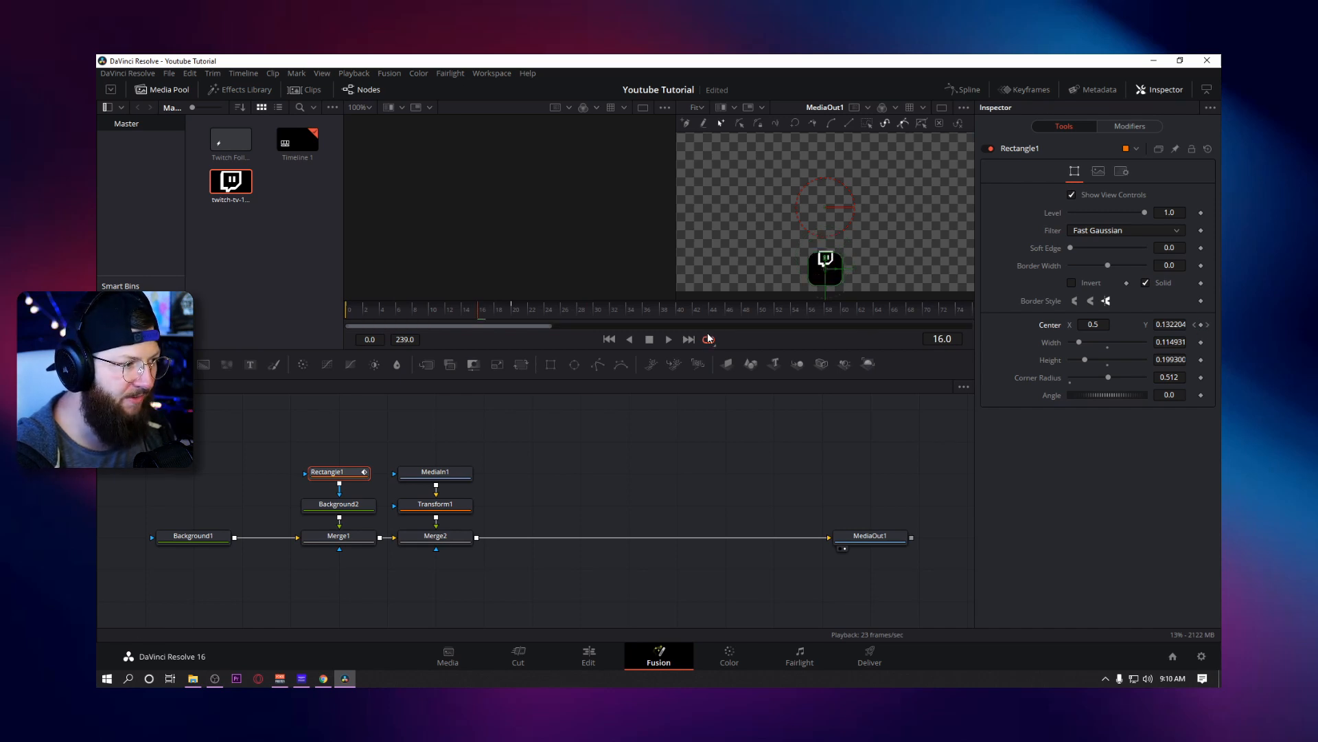
# Set Rectangle1's centre Y to about 0.229 at frame 18 as an overshoot keyframe, and play the animation from frame 0.
pyautogui.click(495, 309)
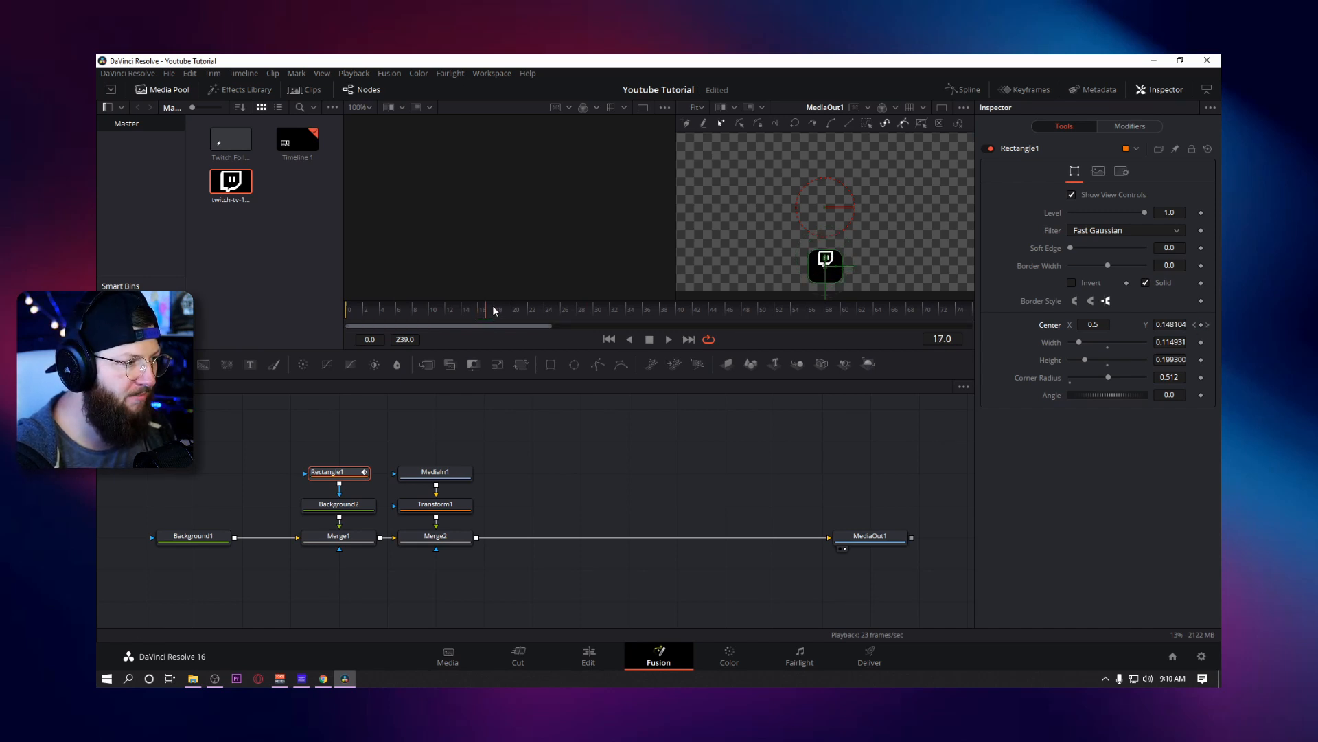
pyautogui.click(499, 308)
pyautogui.moveTo(1170, 324); pyautogui.dragTo(1178, 325)
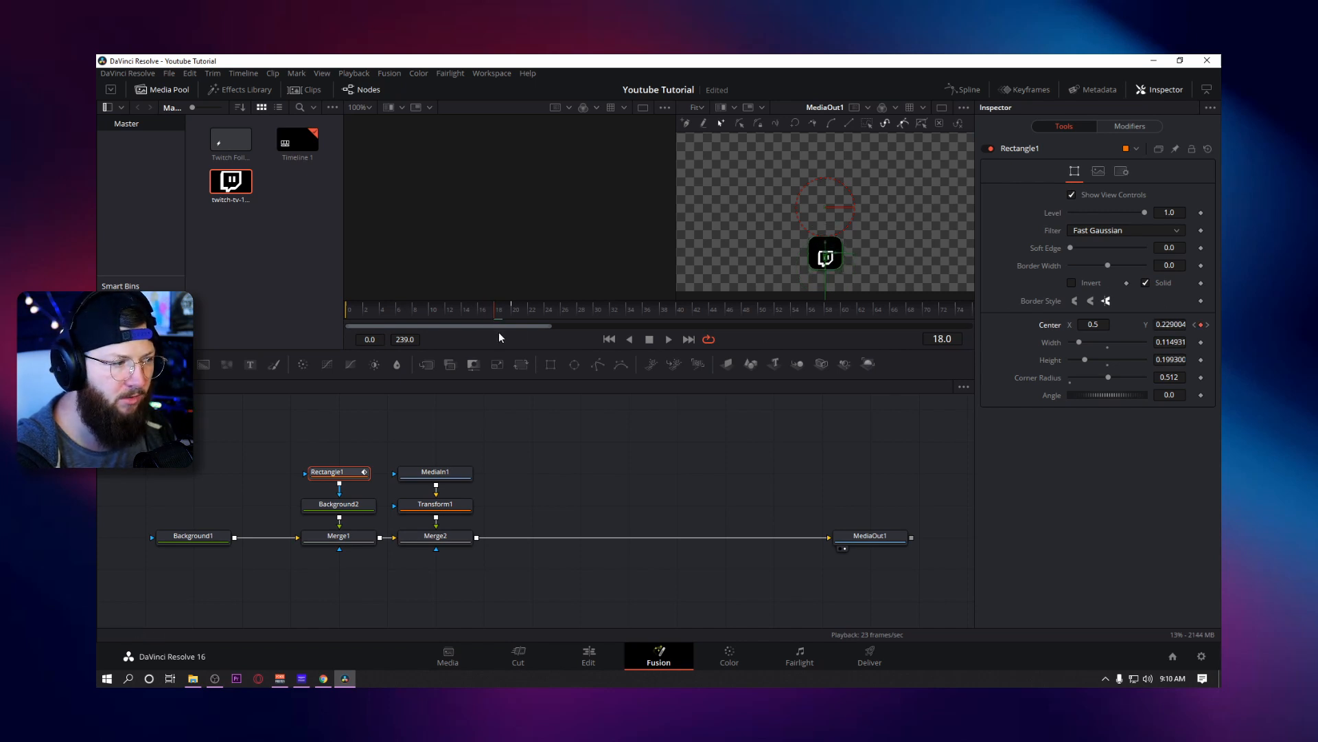
pyautogui.moveTo(499, 309); pyautogui.dragTo(337, 311)
pyautogui.press('space')
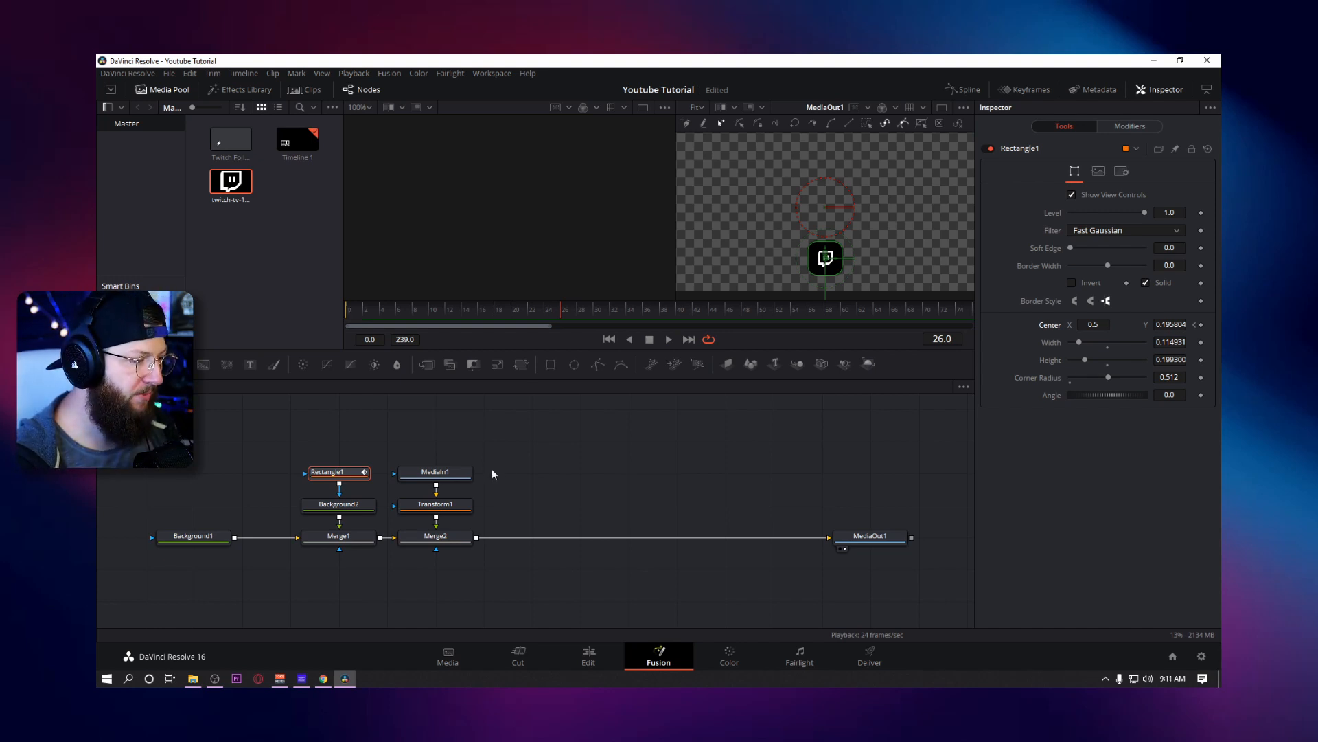
# Keyframe Transform1's centre at frame 20, in line with Rectangle1's last centre keyframe.
pyautogui.click(442, 510)
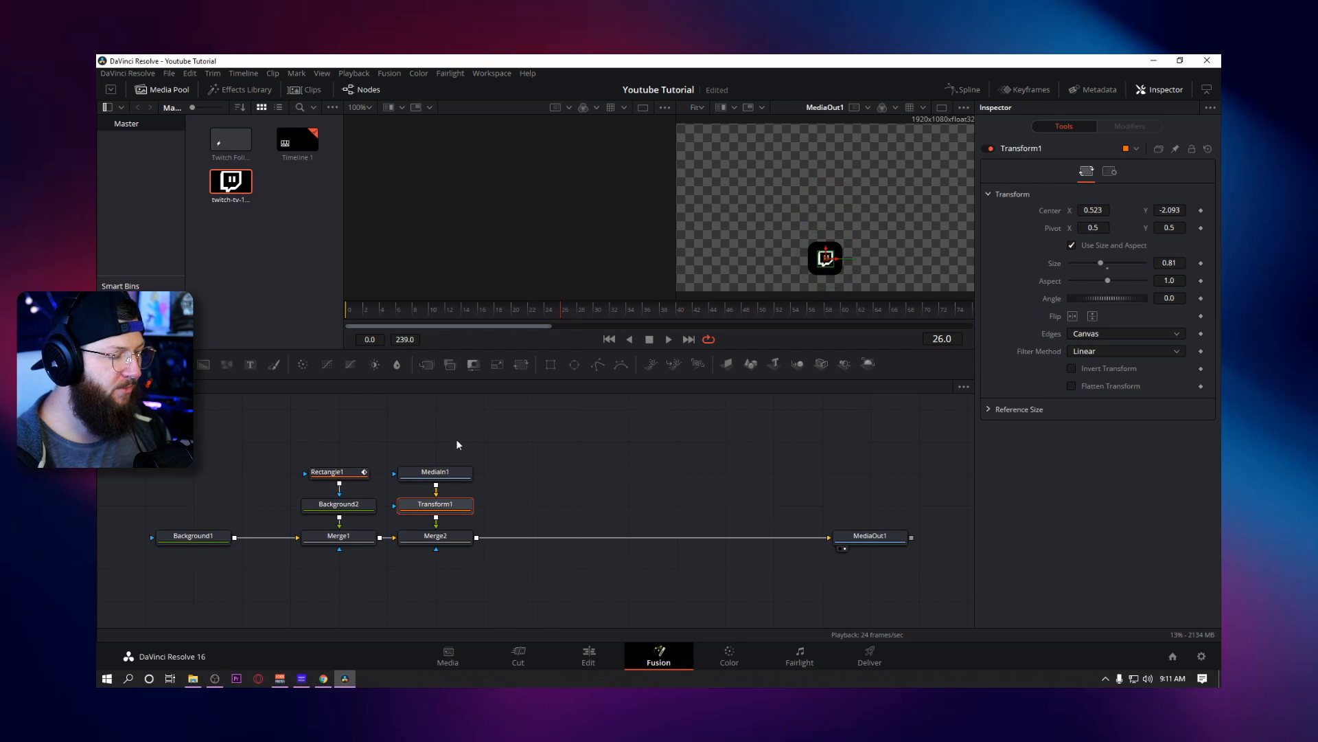
pyautogui.click(357, 473)
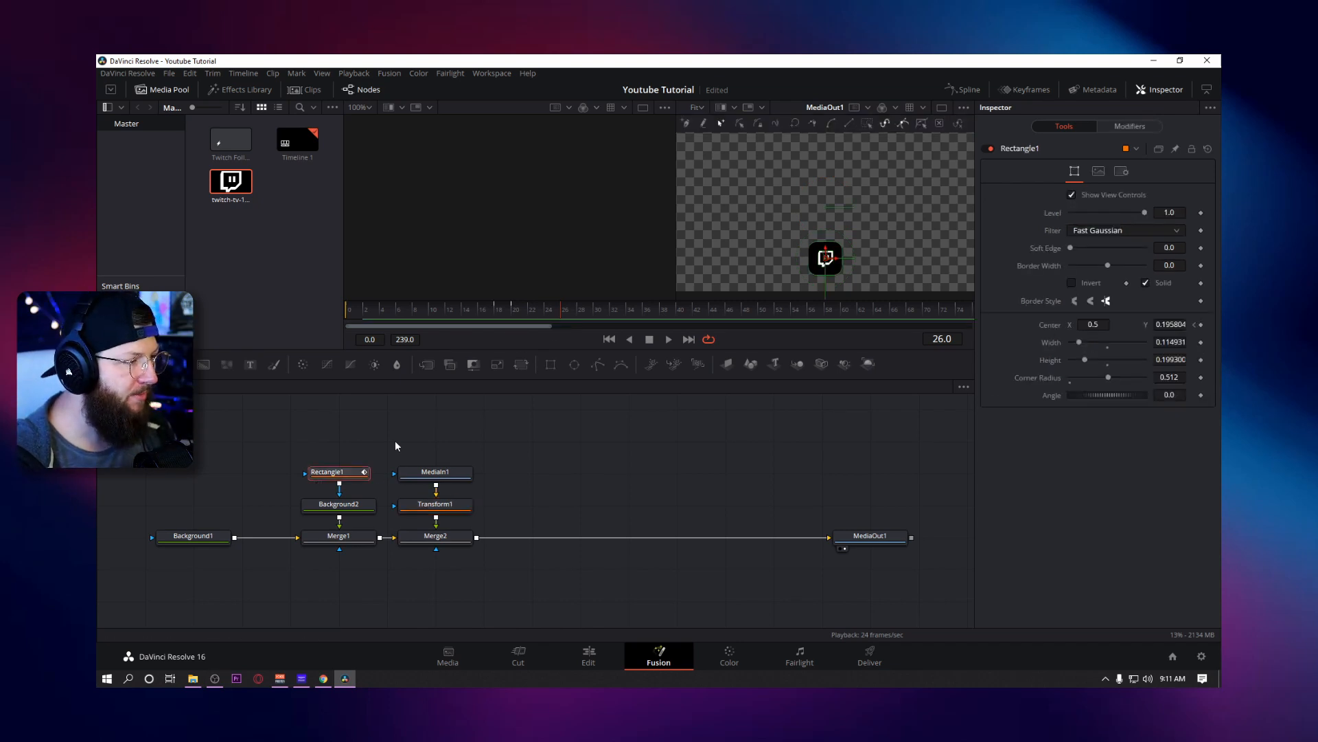
pyautogui.click(511, 307)
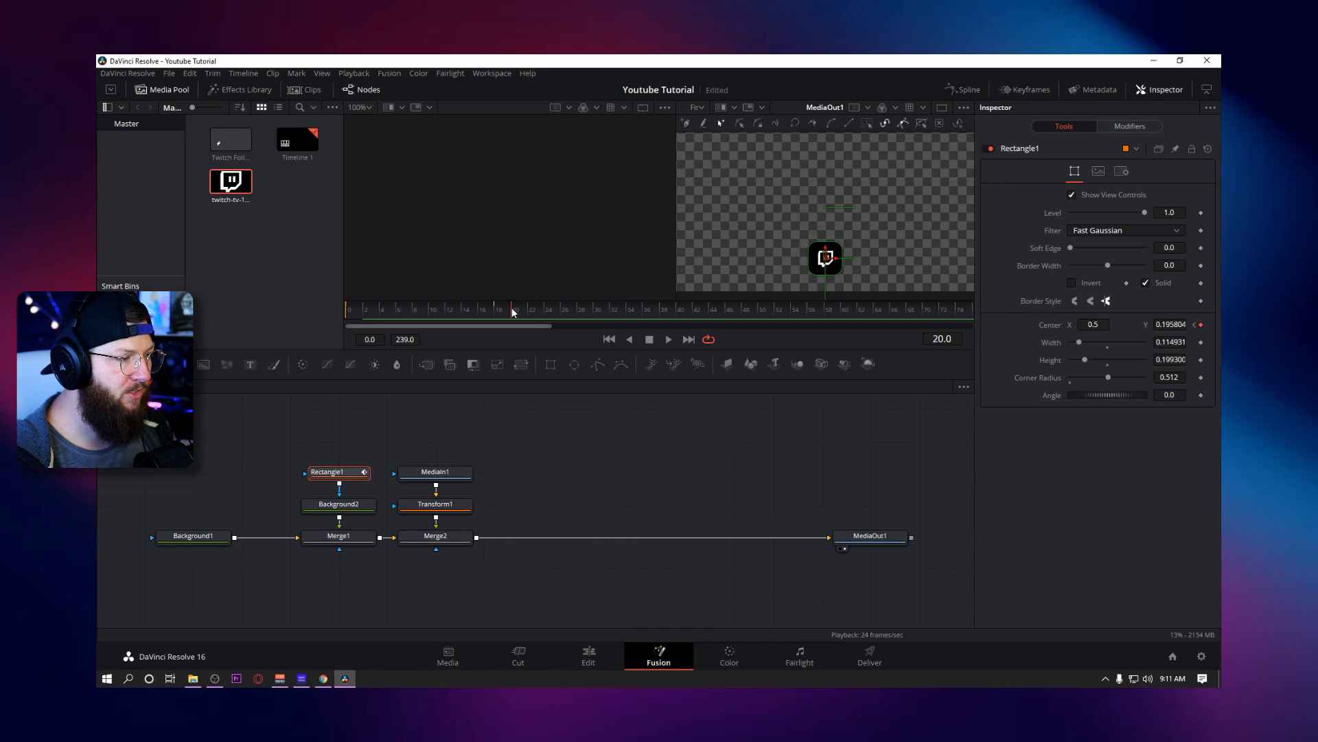
pyautogui.press('Left')
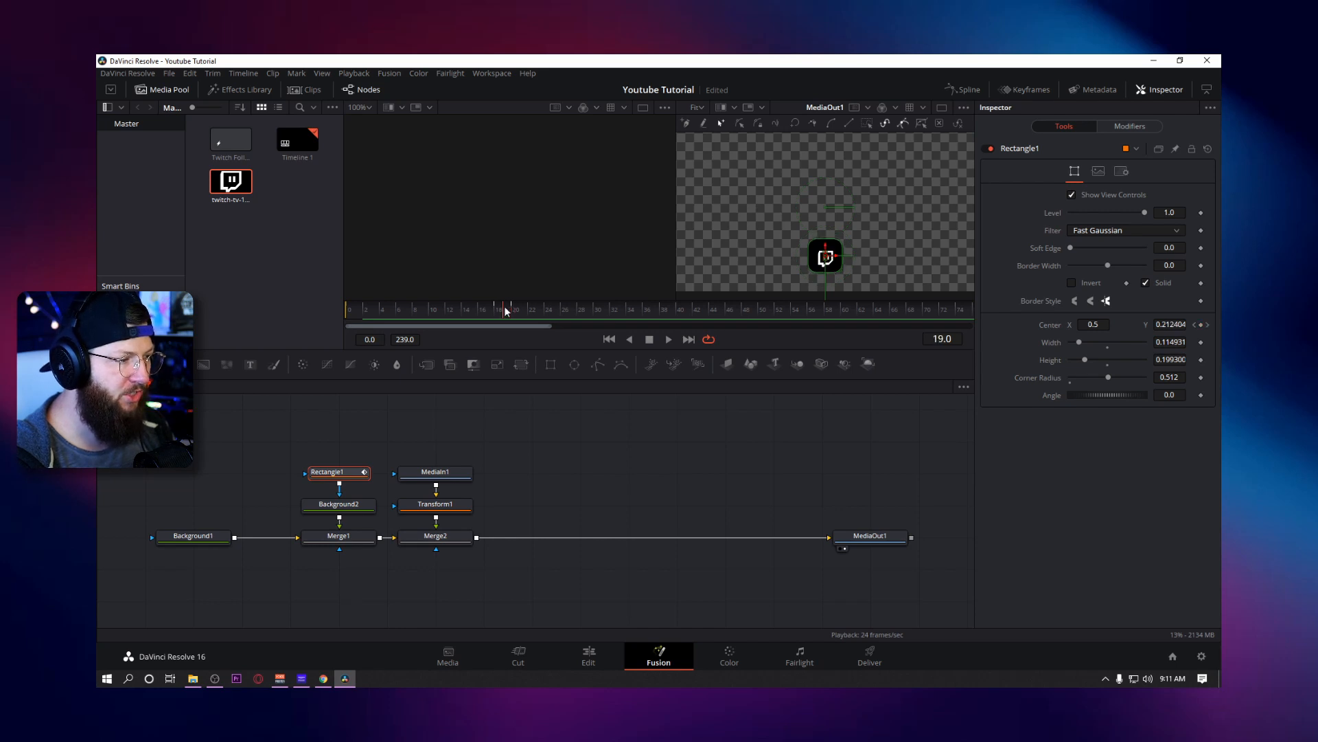
pyautogui.press('Right')
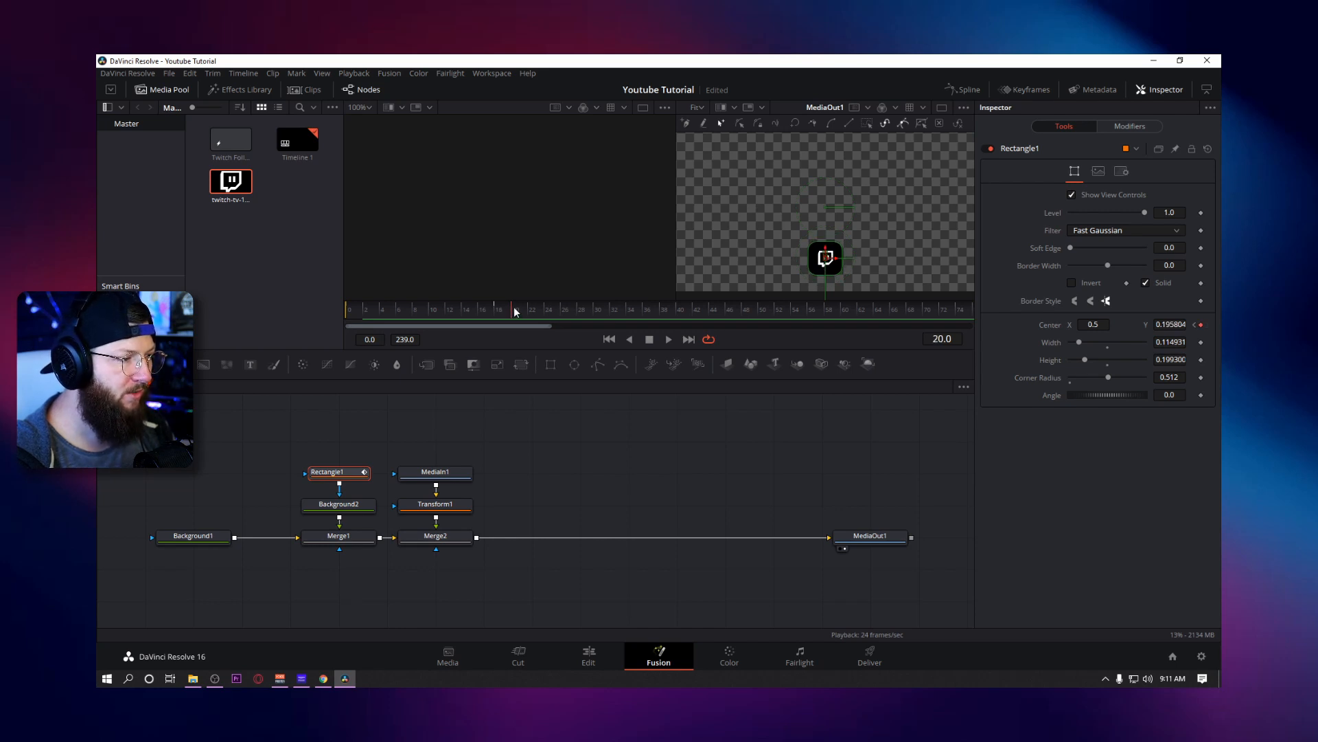
pyautogui.click(447, 508)
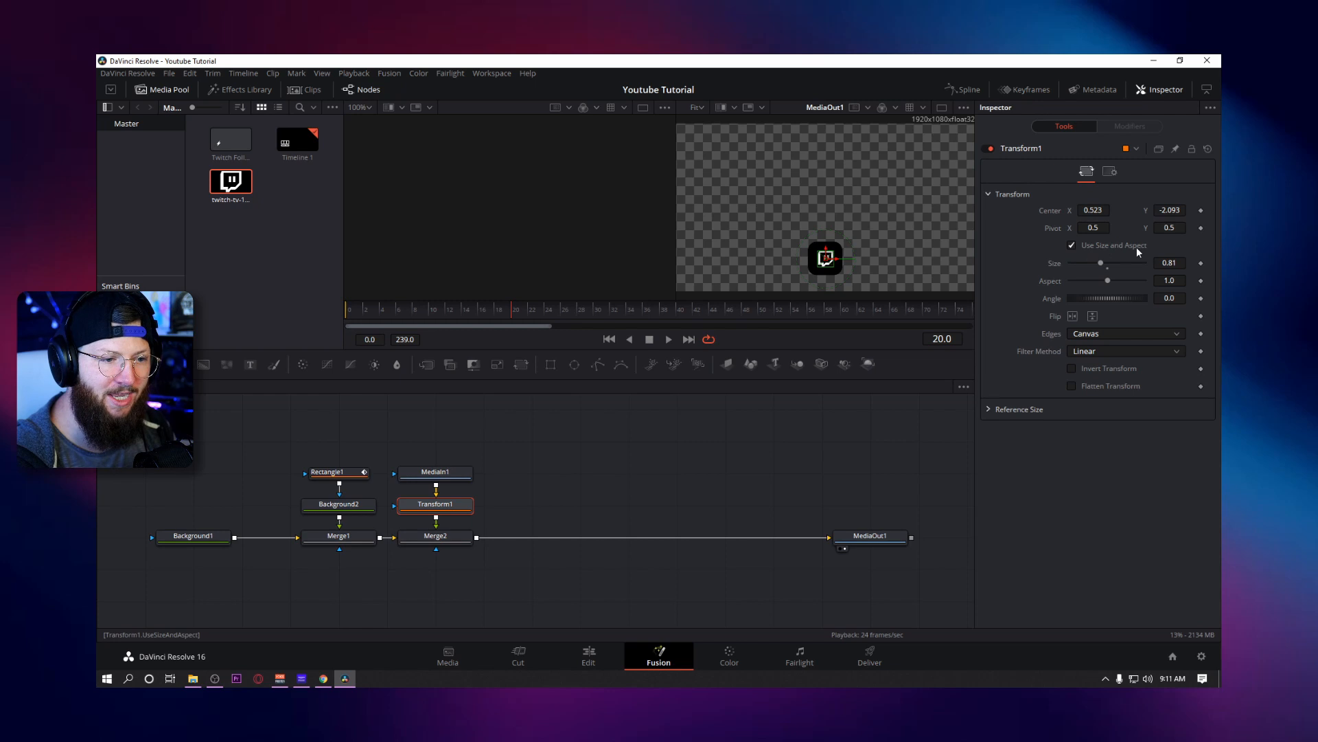
pyautogui.click(1200, 209)
# Set Transform1's centre Y to about -1.81 at frame 18 so the logo overshoots together with the box.
pyautogui.click(495, 307)
pyautogui.click(499, 310)
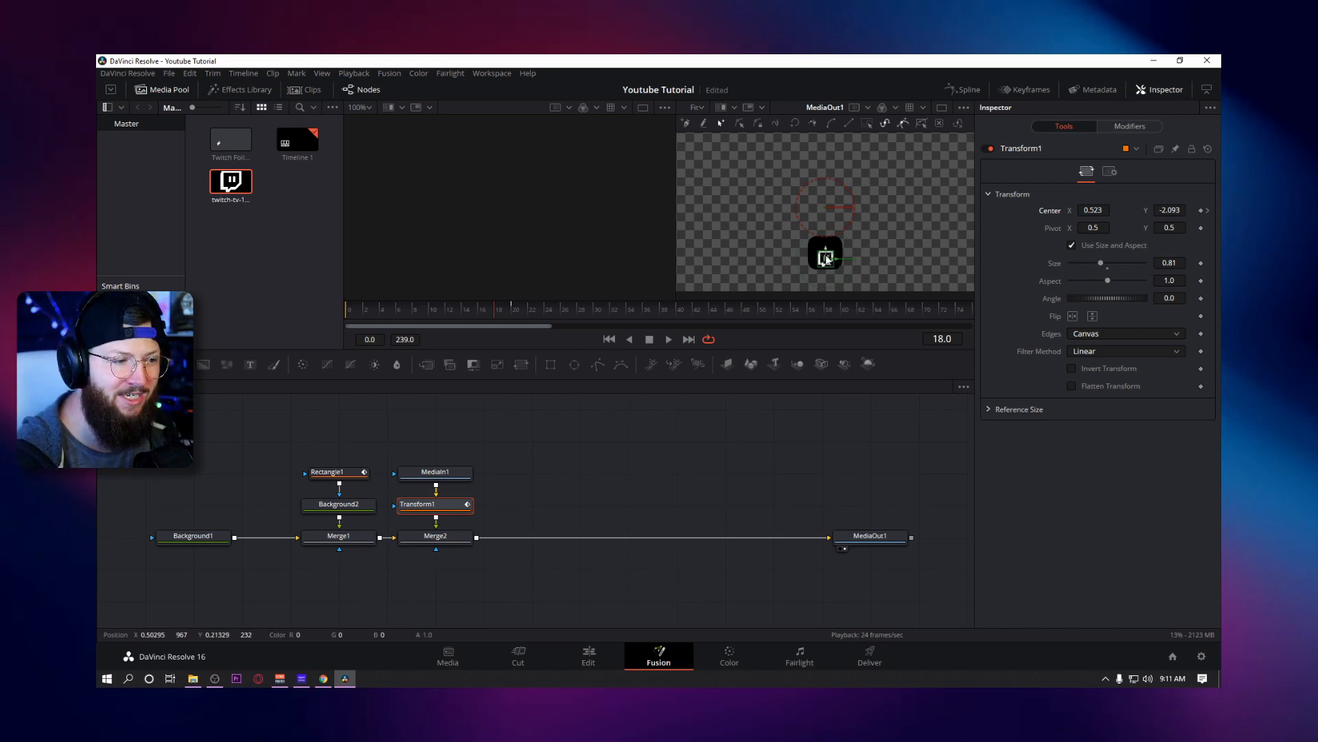
pyautogui.moveTo(1169, 210); pyautogui.dragTo(1230, 210)
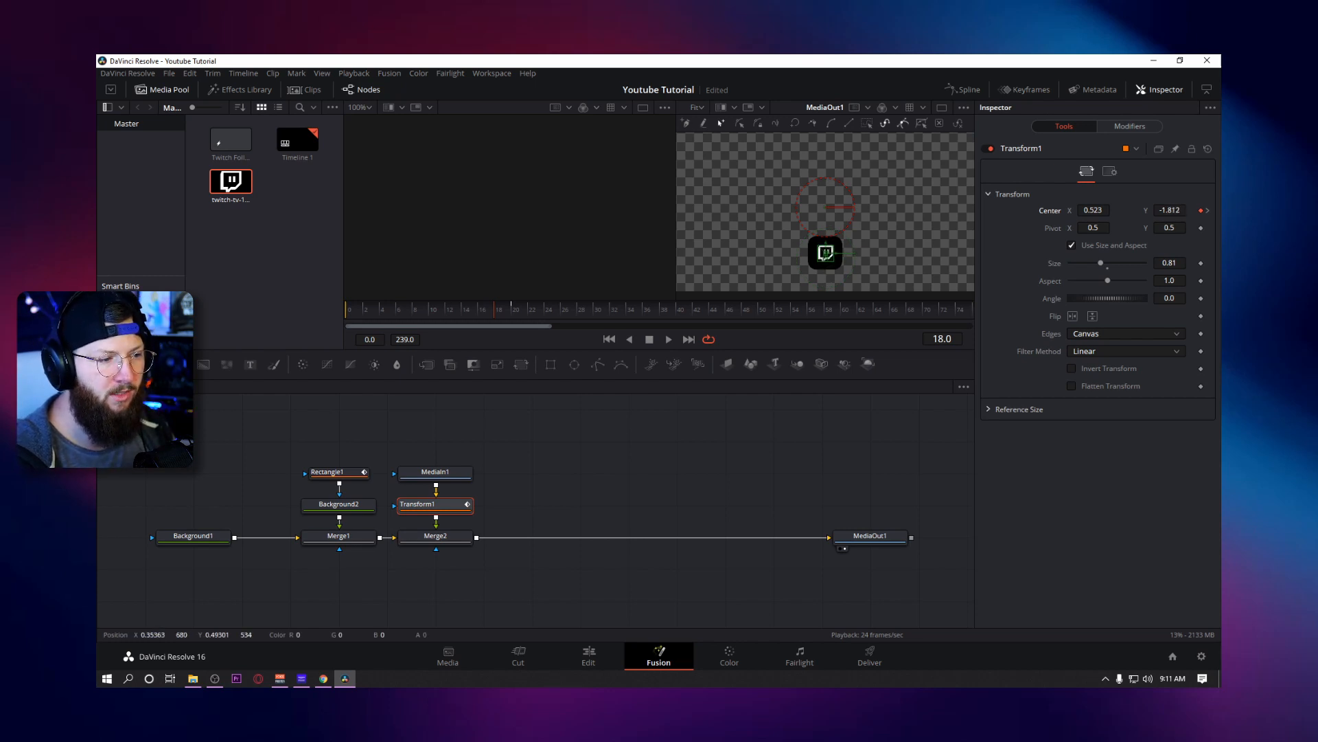
# Set Transform1's centre Y to -4.5 at frame 0, hiding the logo below the frame, and play the animation from the start.
pyautogui.click(437, 536)
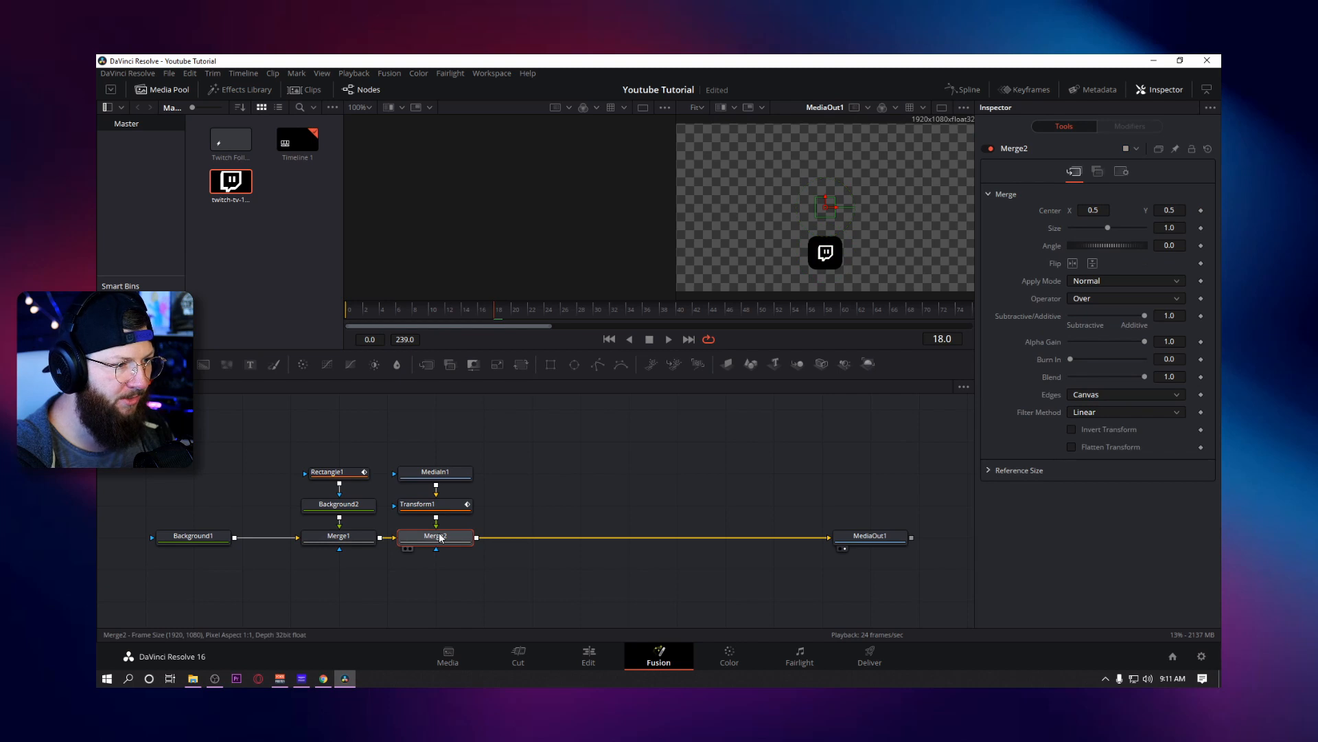
pyautogui.moveTo(367, 310); pyautogui.dragTo(337, 312)
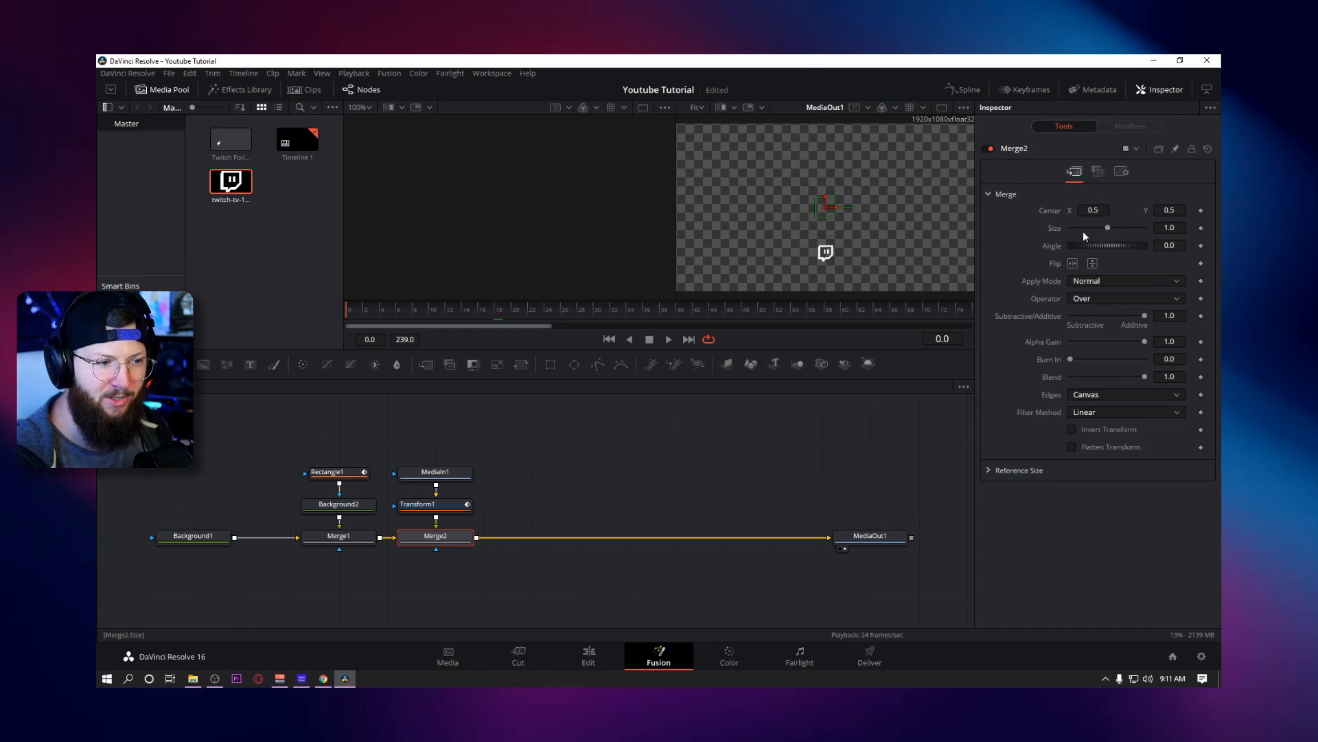
pyautogui.click(454, 507)
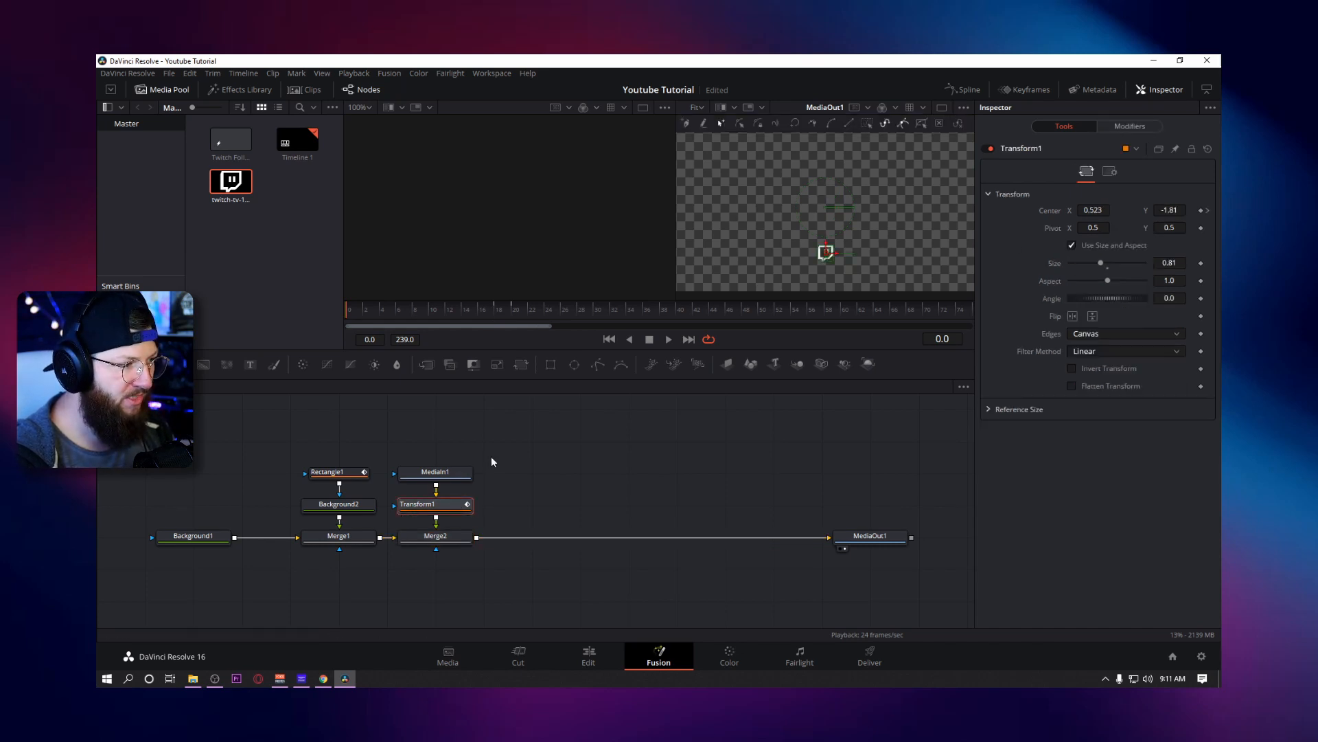
pyautogui.moveTo(1173, 210); pyautogui.dragTo(1051, 211)
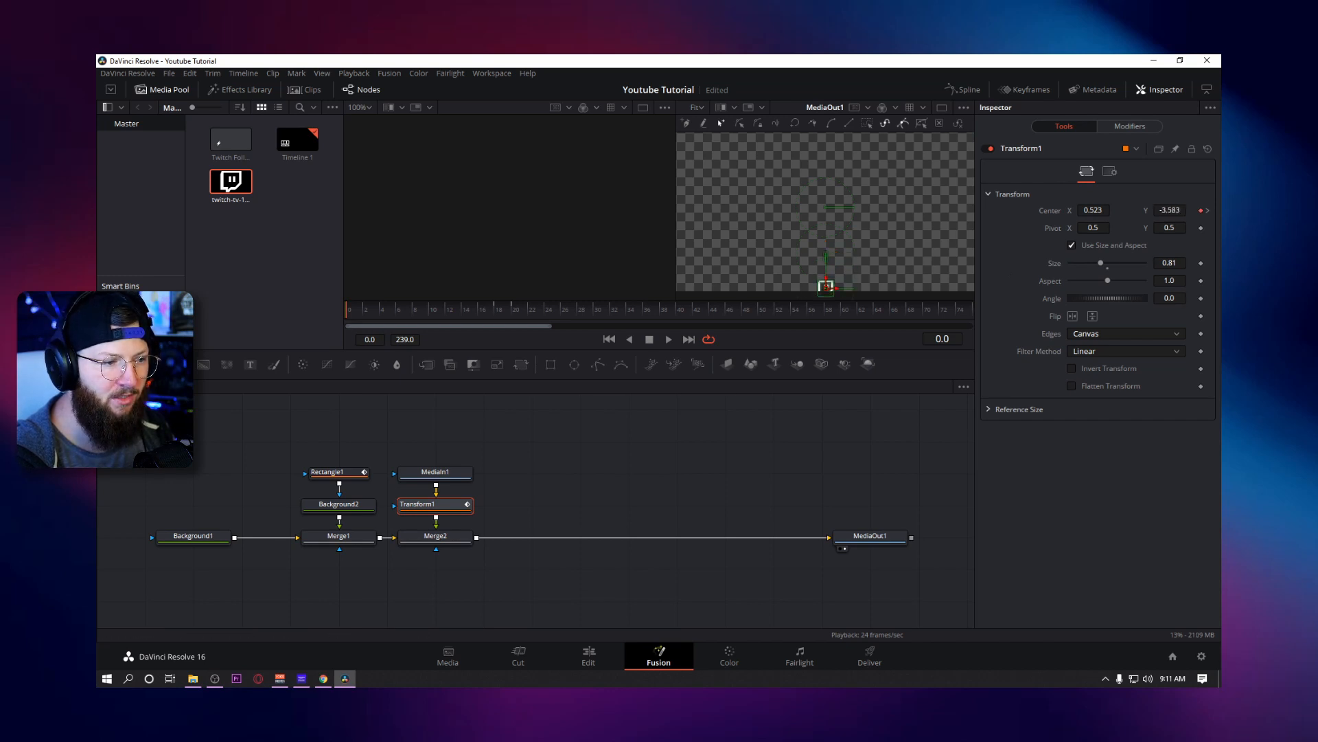
pyautogui.moveTo(1170, 210); pyautogui.dragTo(911, 199)
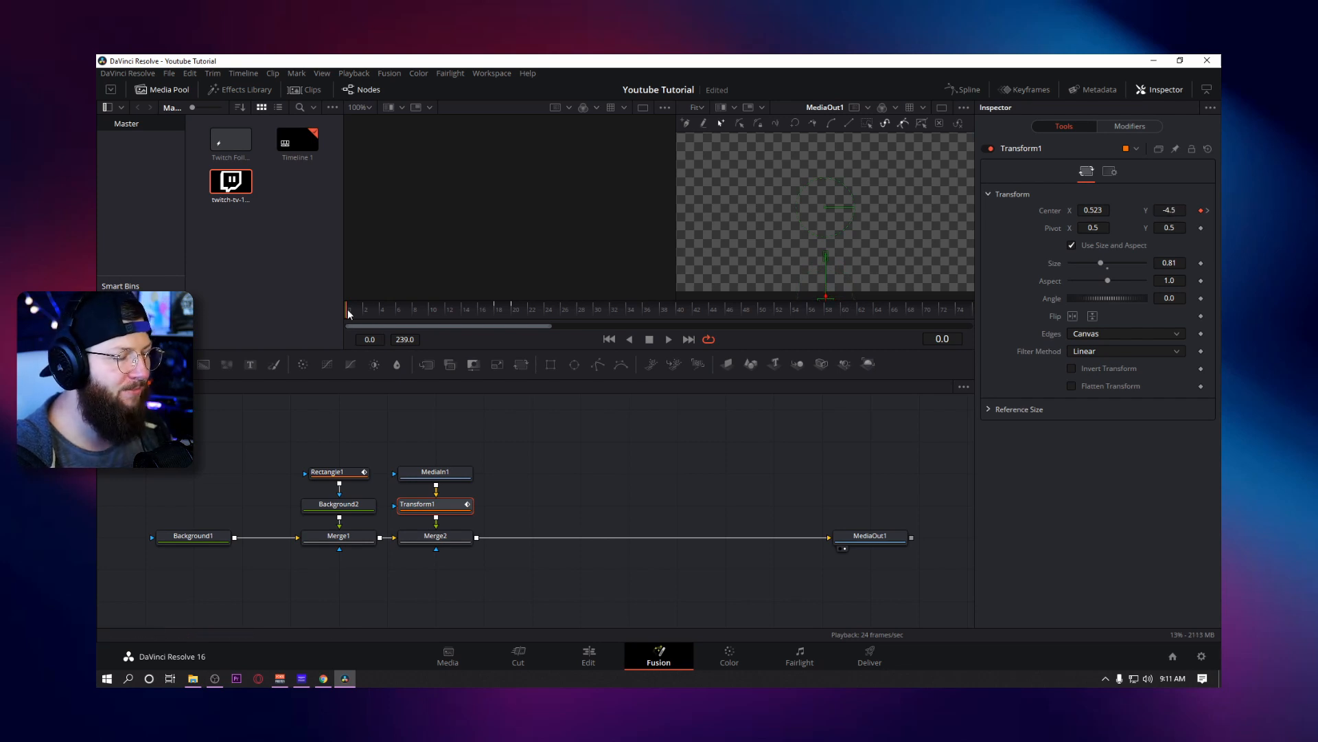
pyautogui.press('space')
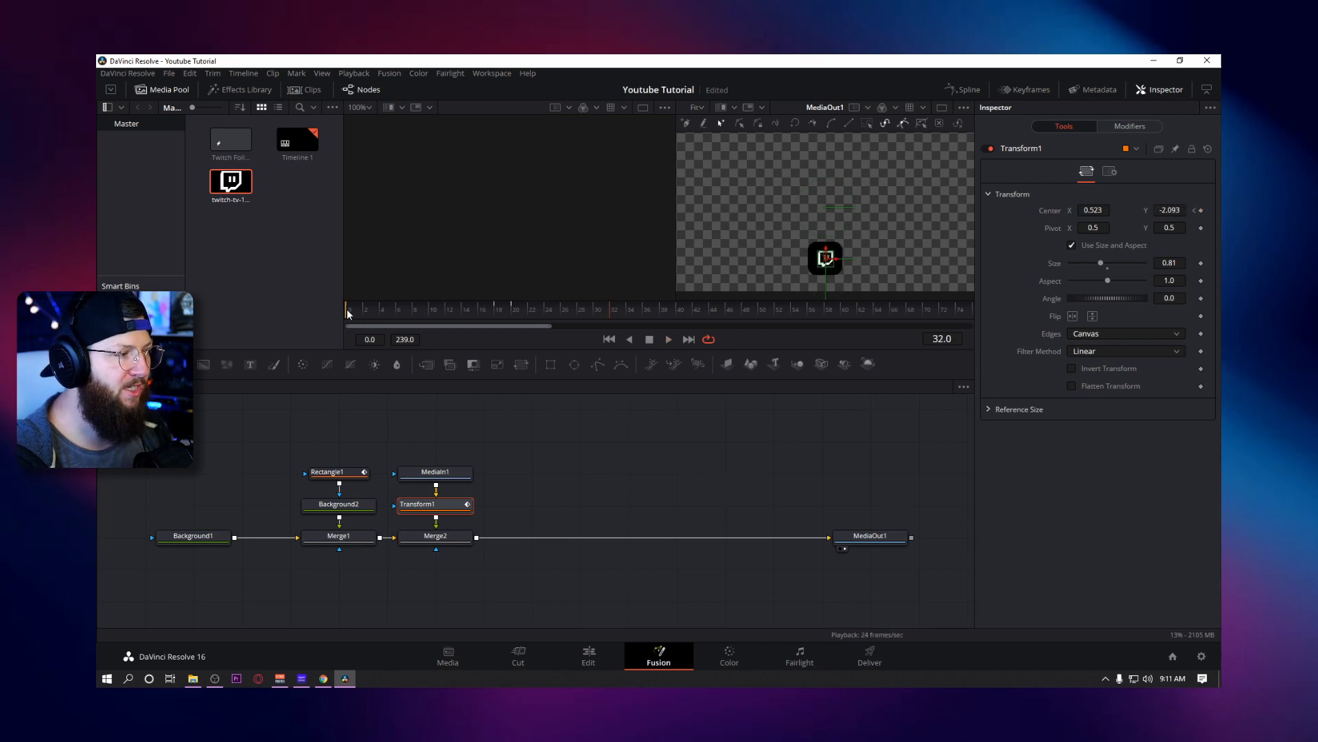
pyautogui.click(348, 311)
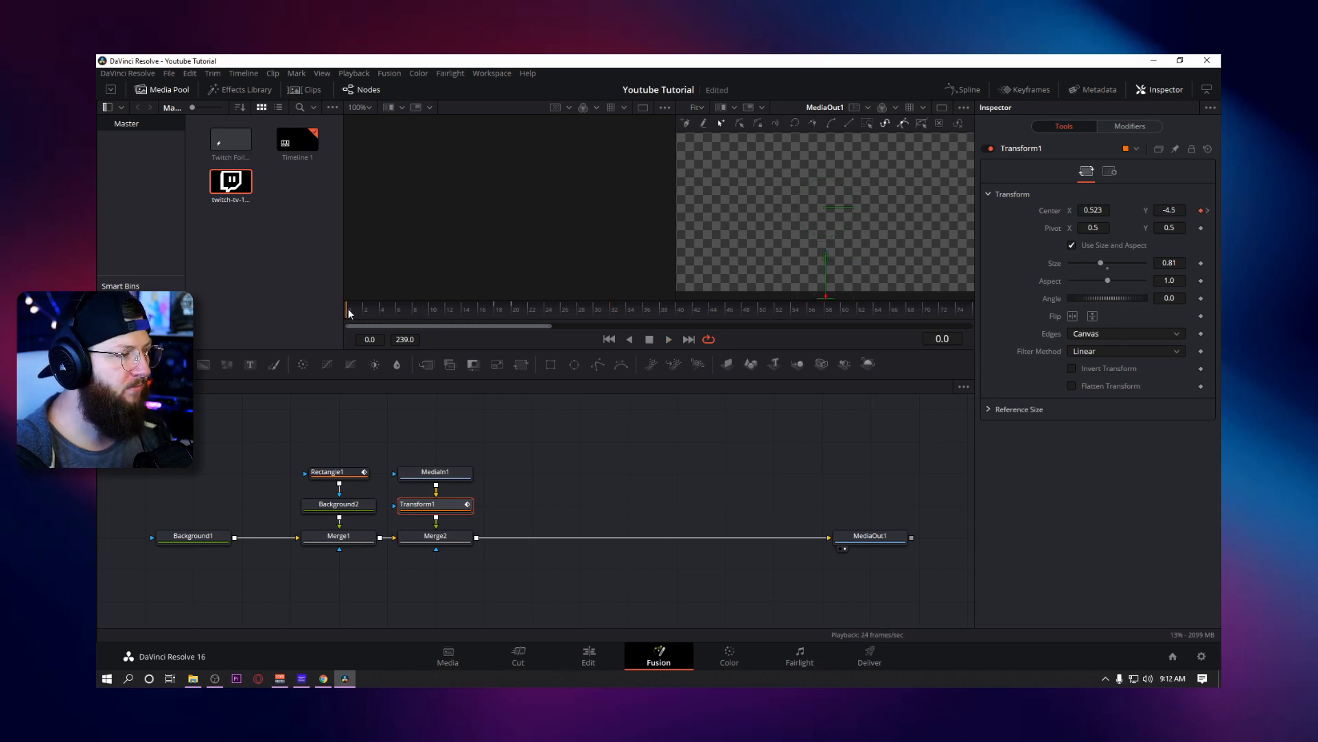
pyautogui.press('space')
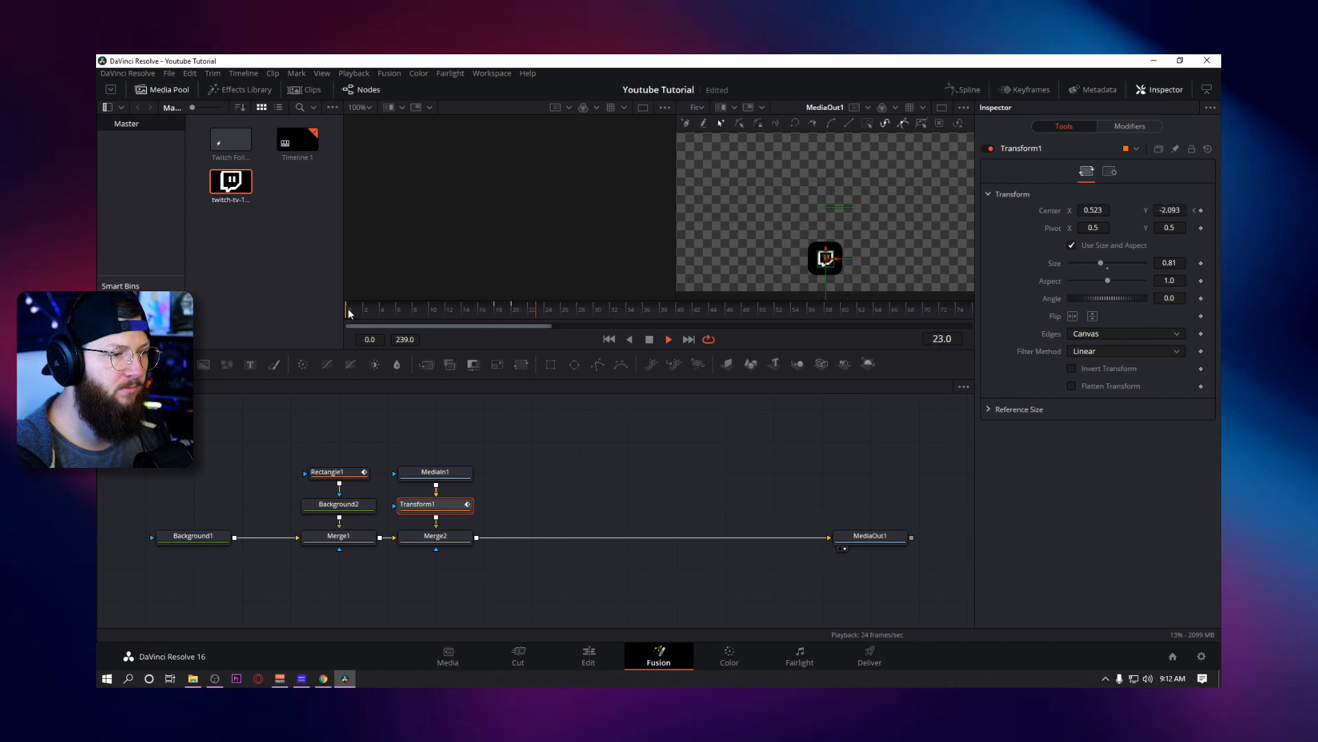
pyautogui.press('space')
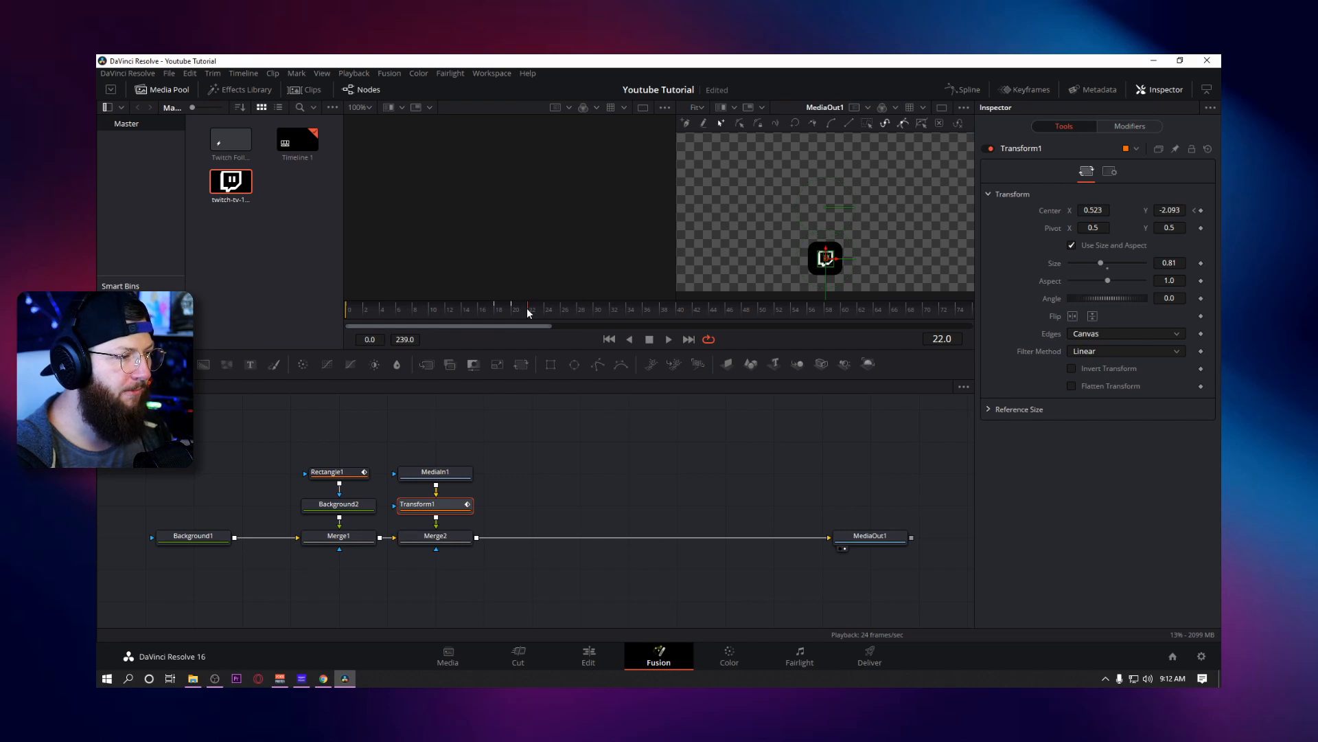
# Move the Twitch logo left of the box at frame 32, to a Transform1 centre X of about -2.748.
pyautogui.click(611, 308)
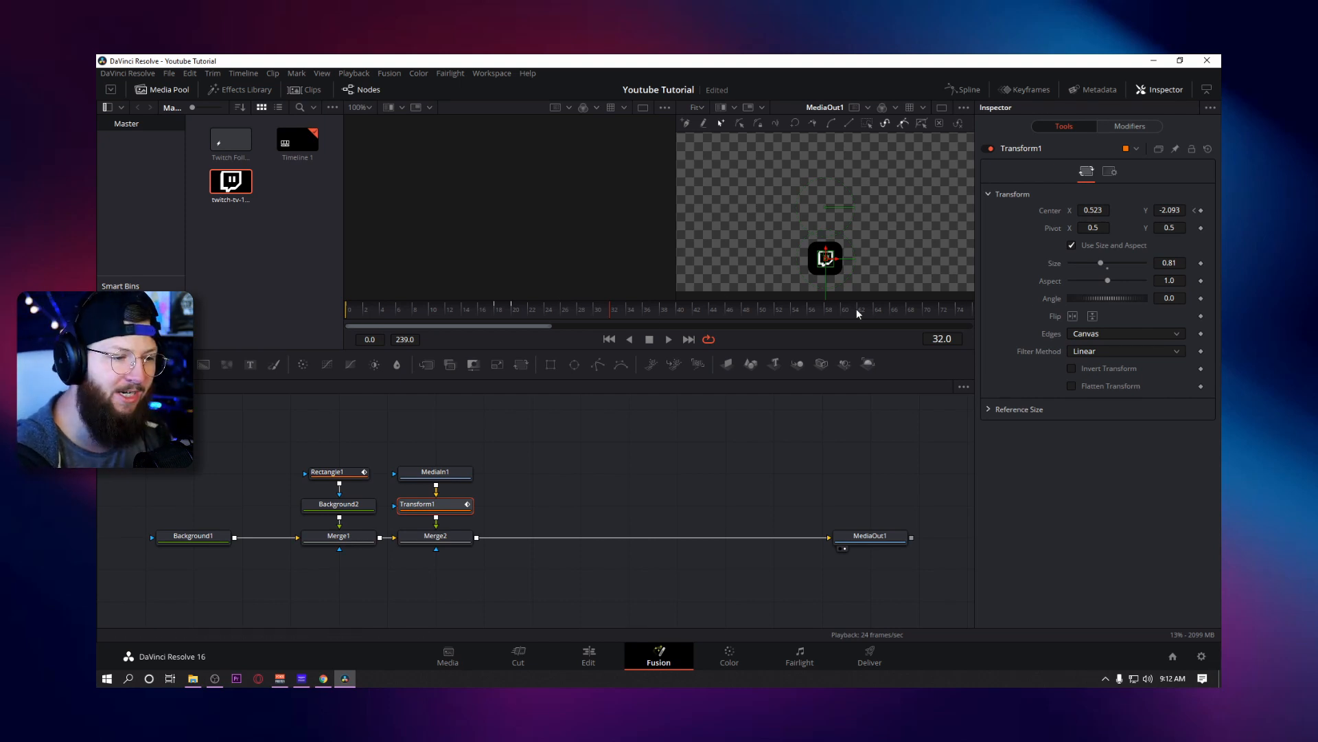
pyautogui.moveTo(837, 262); pyautogui.dragTo(772, 258)
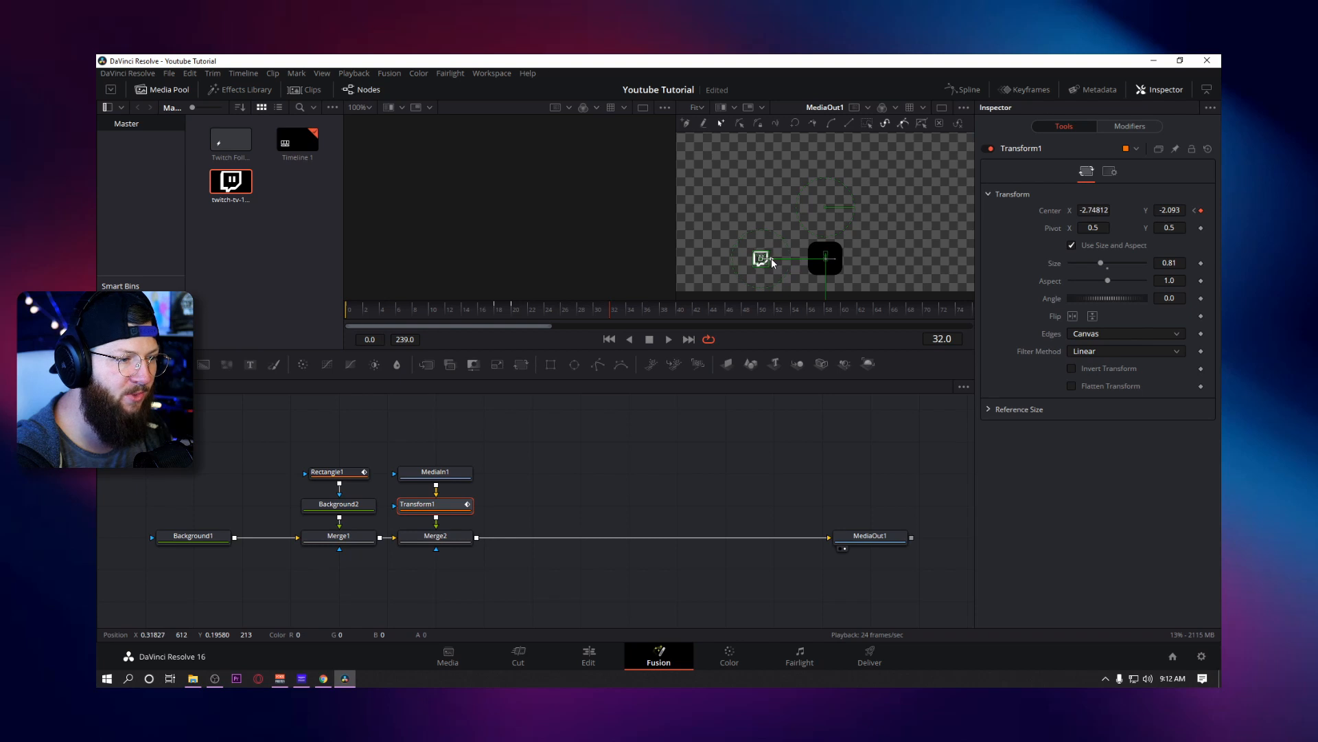
pyautogui.press('space')
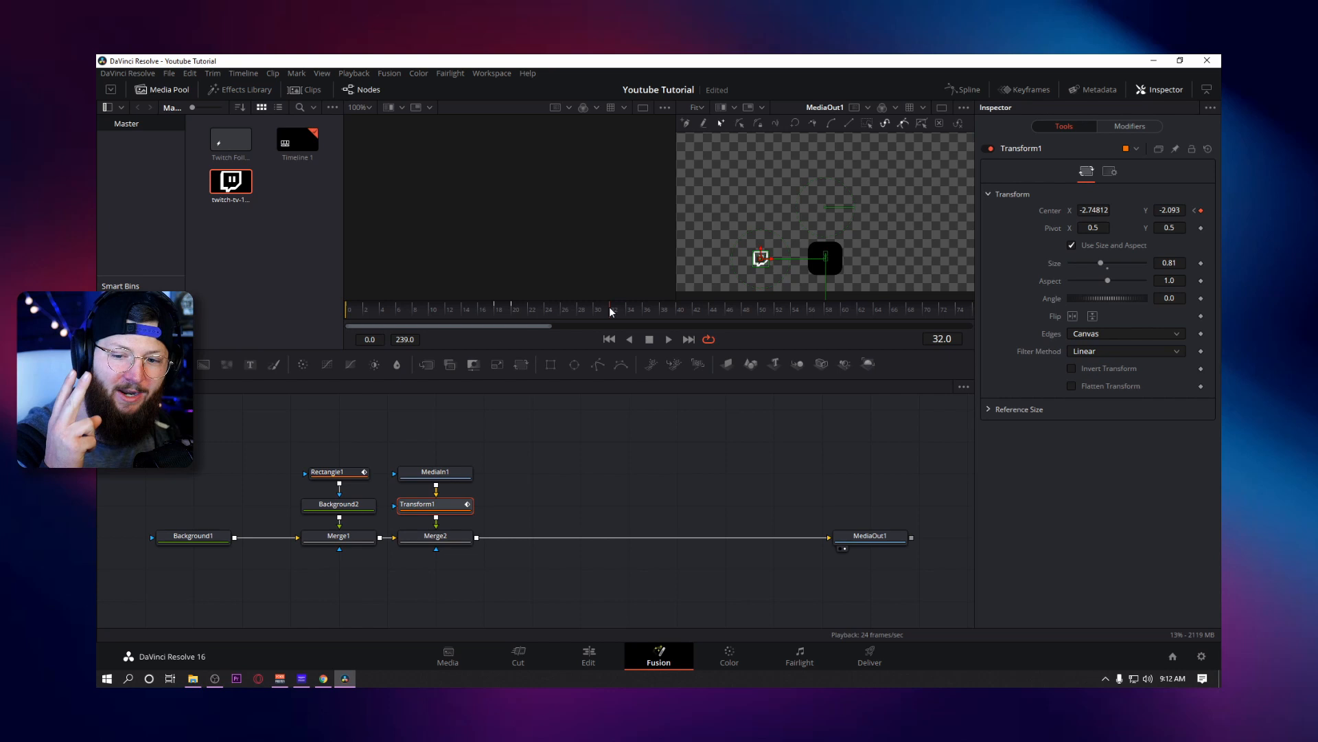
# Keyframe Rectangle1's width at frame 20, in line with its last centre keyframe.
pyautogui.click(343, 472)
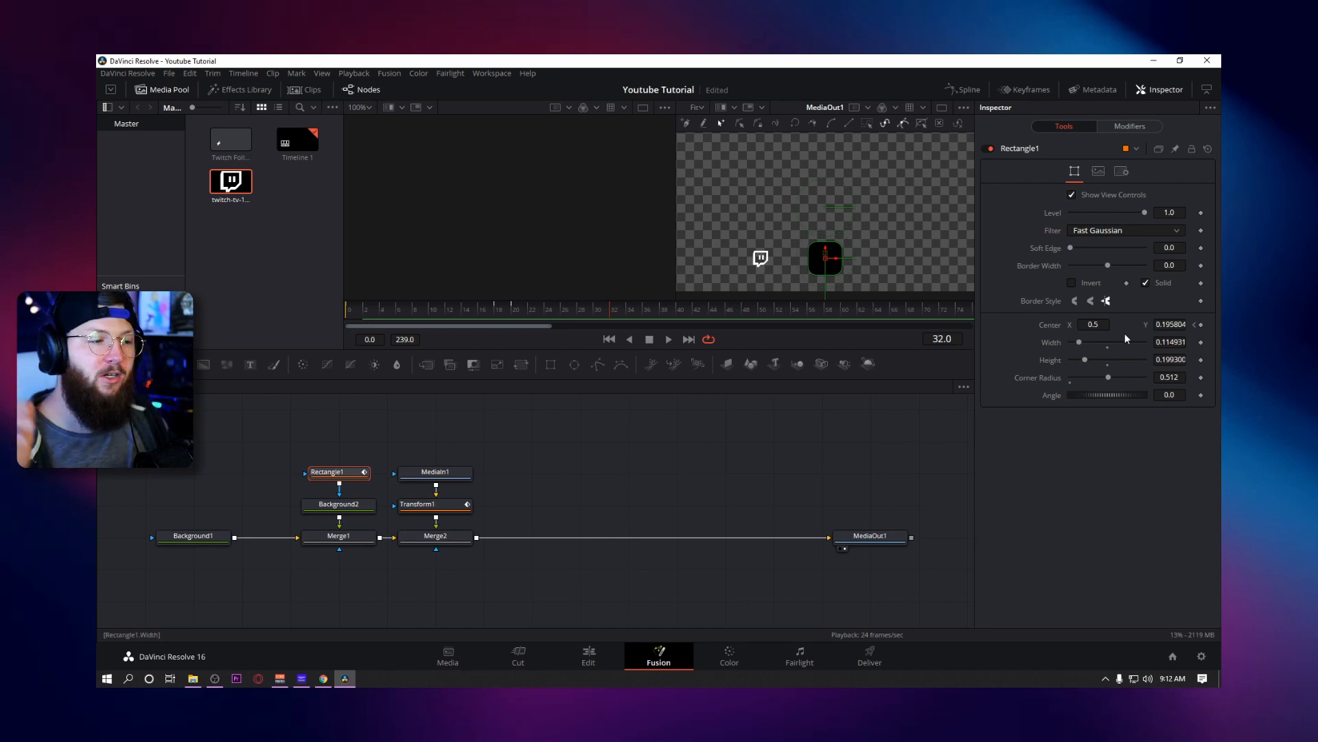
pyautogui.click(511, 311)
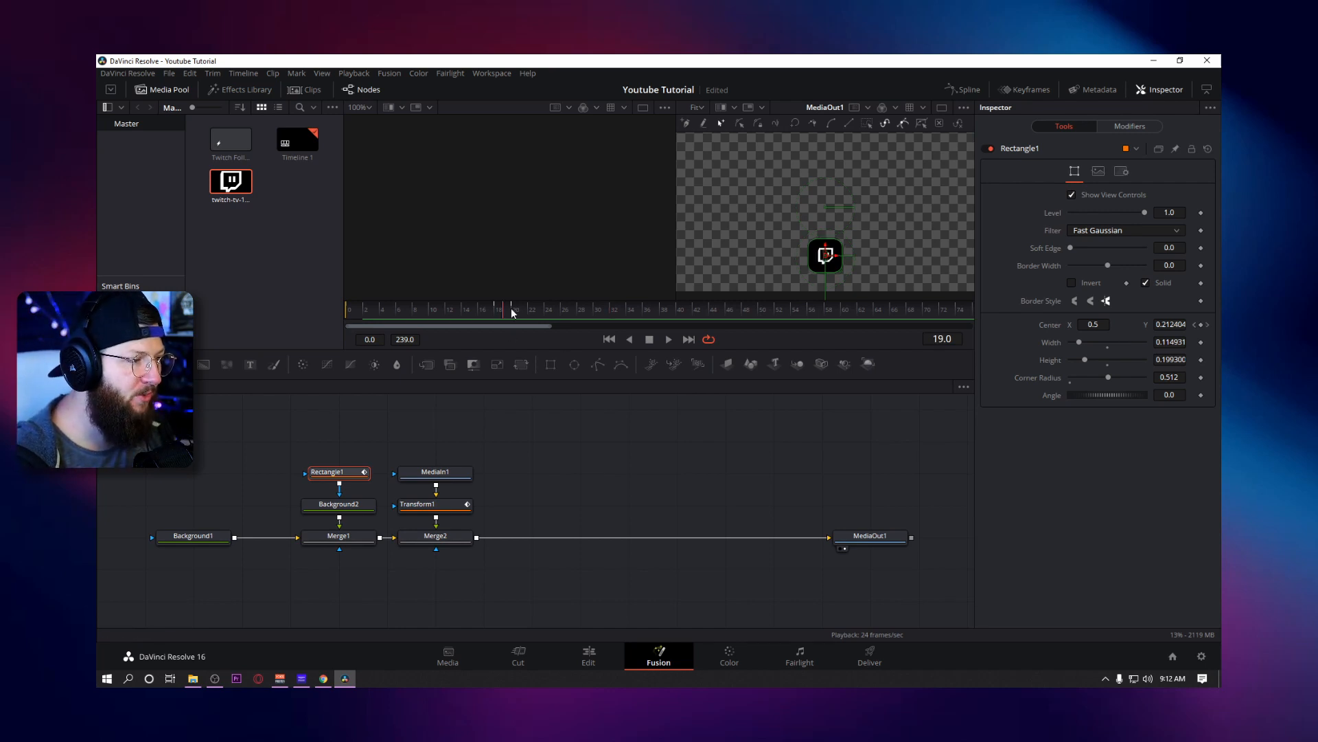
pyautogui.click(515, 311)
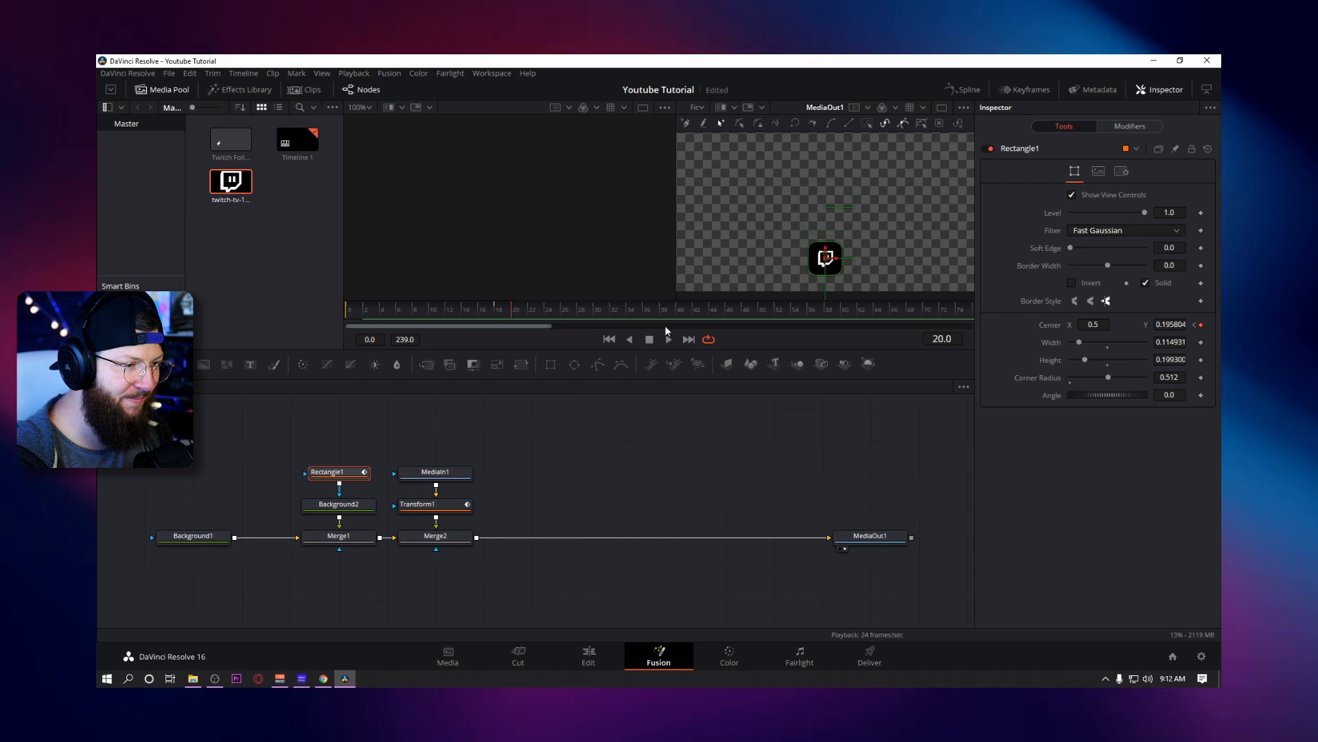
pyautogui.click(1201, 342)
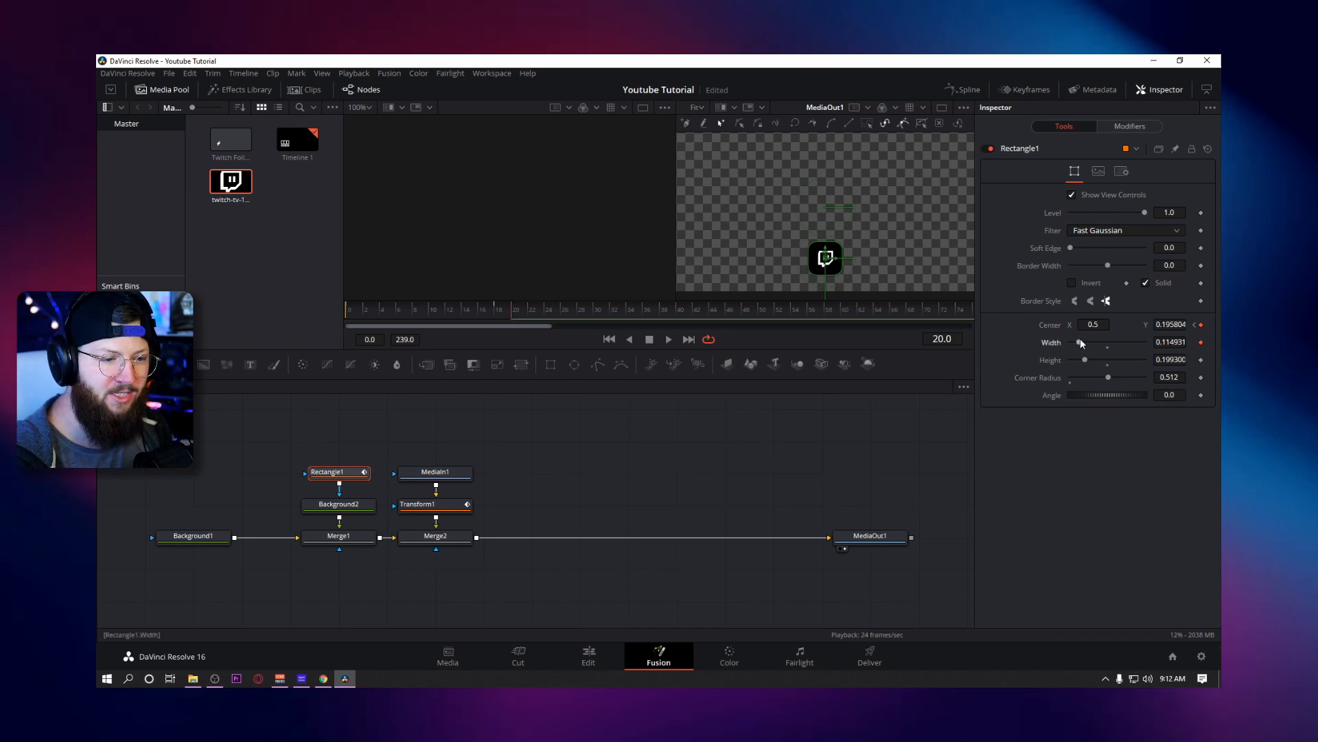
# Widen Rectangle1 to a width of about 0.543 at frame 32 and play the animation from the start.
pyautogui.click(611, 306)
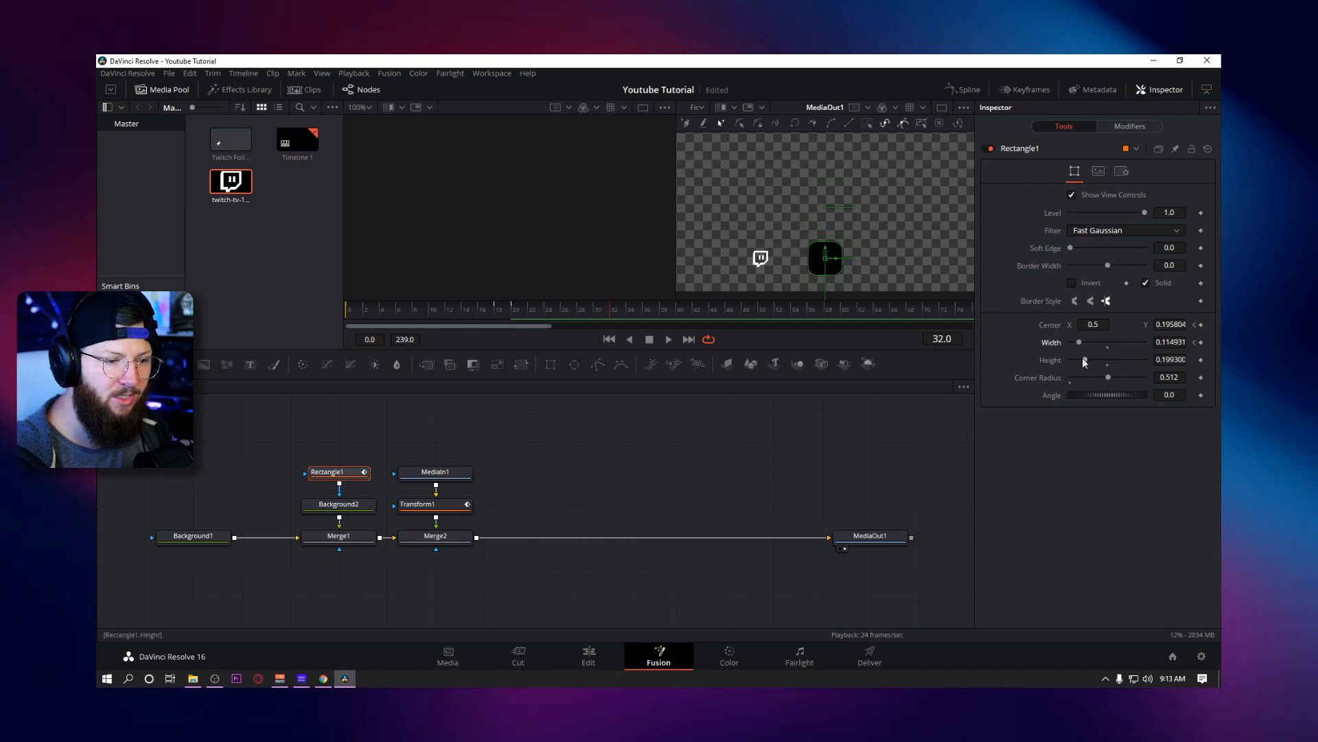
pyautogui.moveTo(1081, 341); pyautogui.dragTo(1113, 337)
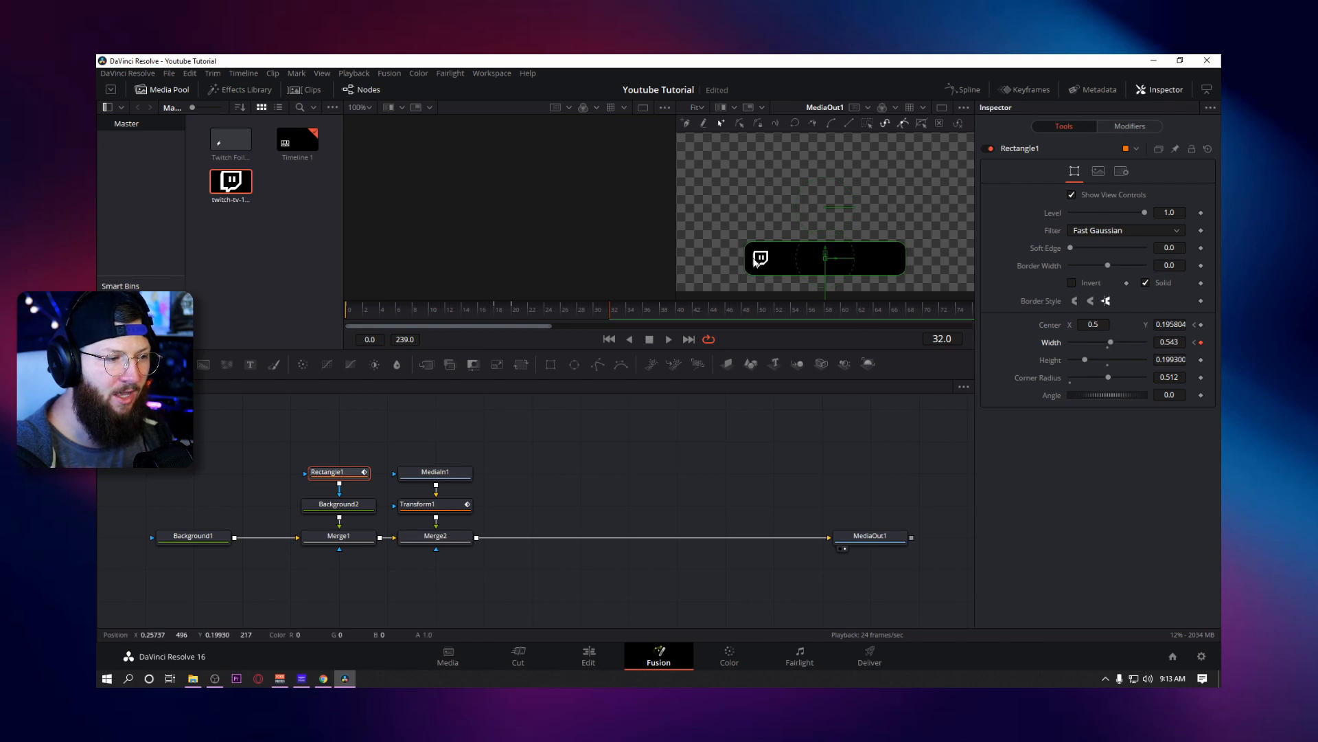
pyautogui.click(348, 311)
pyautogui.press('space')
pyautogui.press('space')
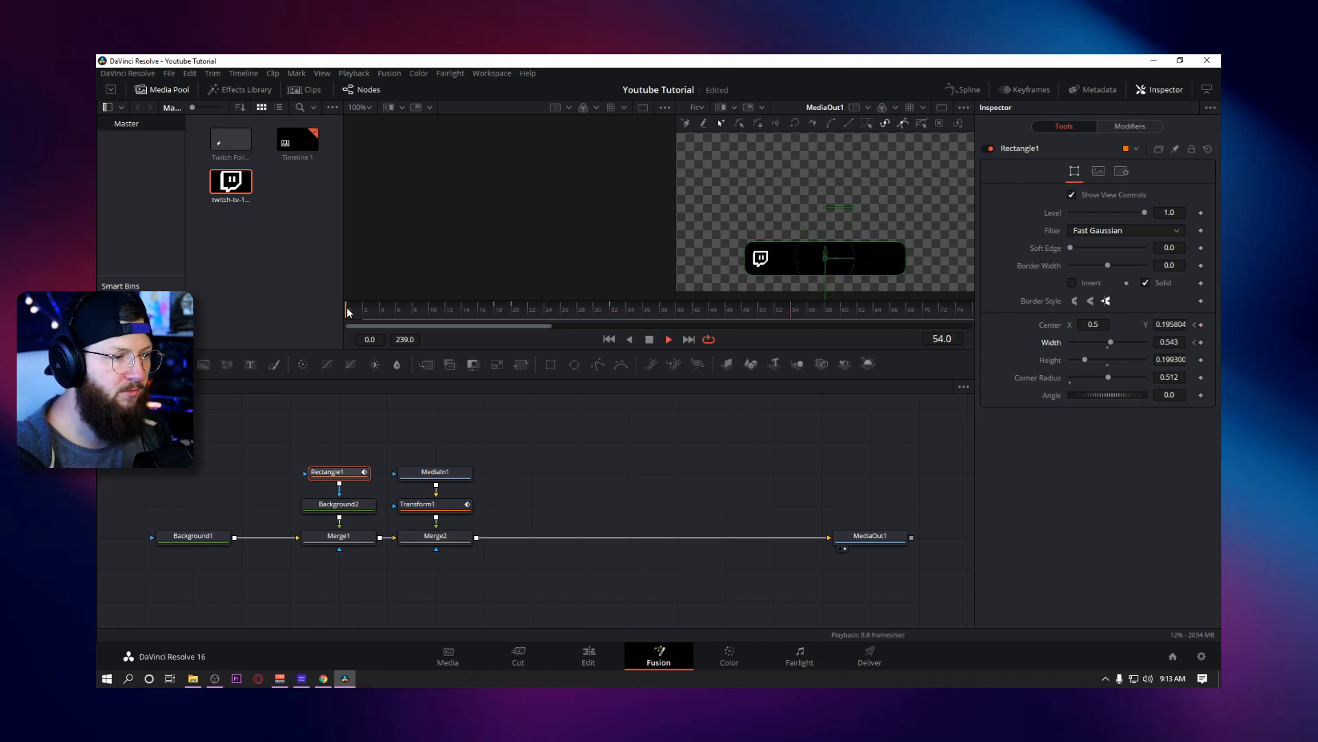
pyautogui.click(348, 311)
pyautogui.press('space')
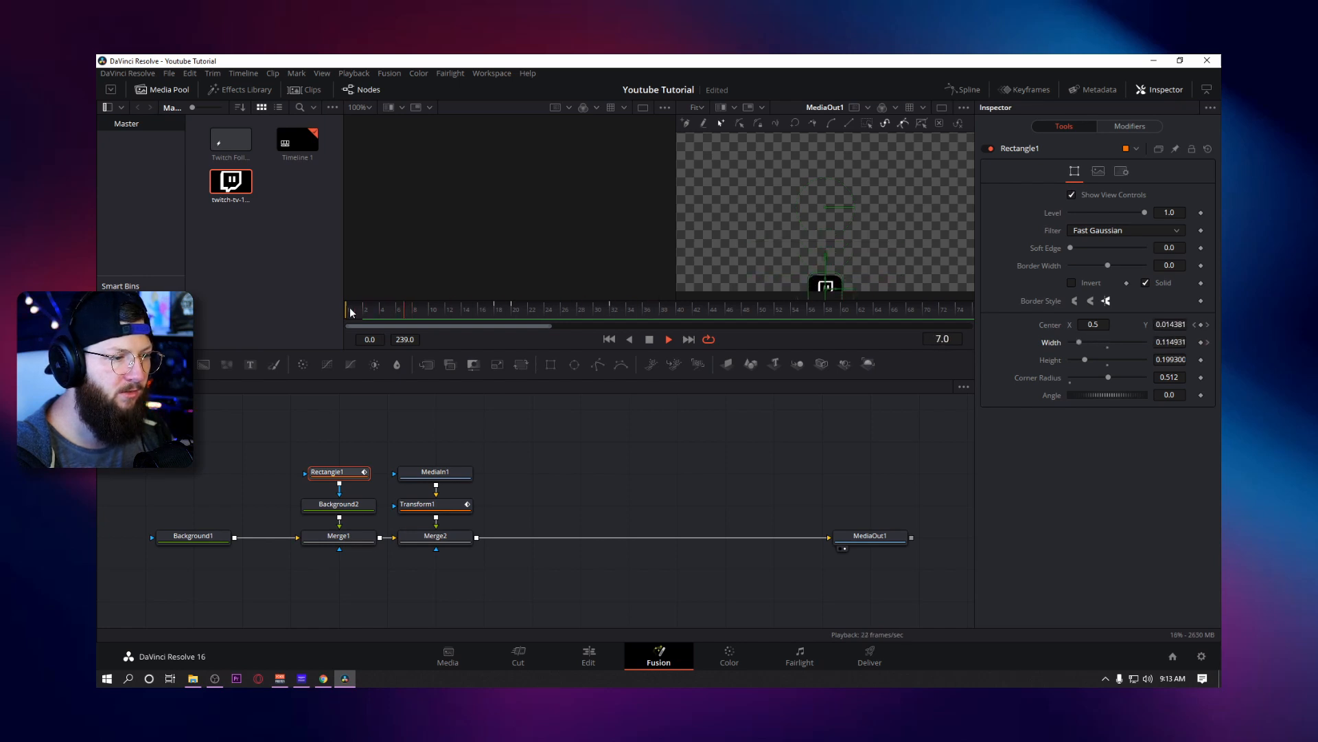
pyautogui.press('space')
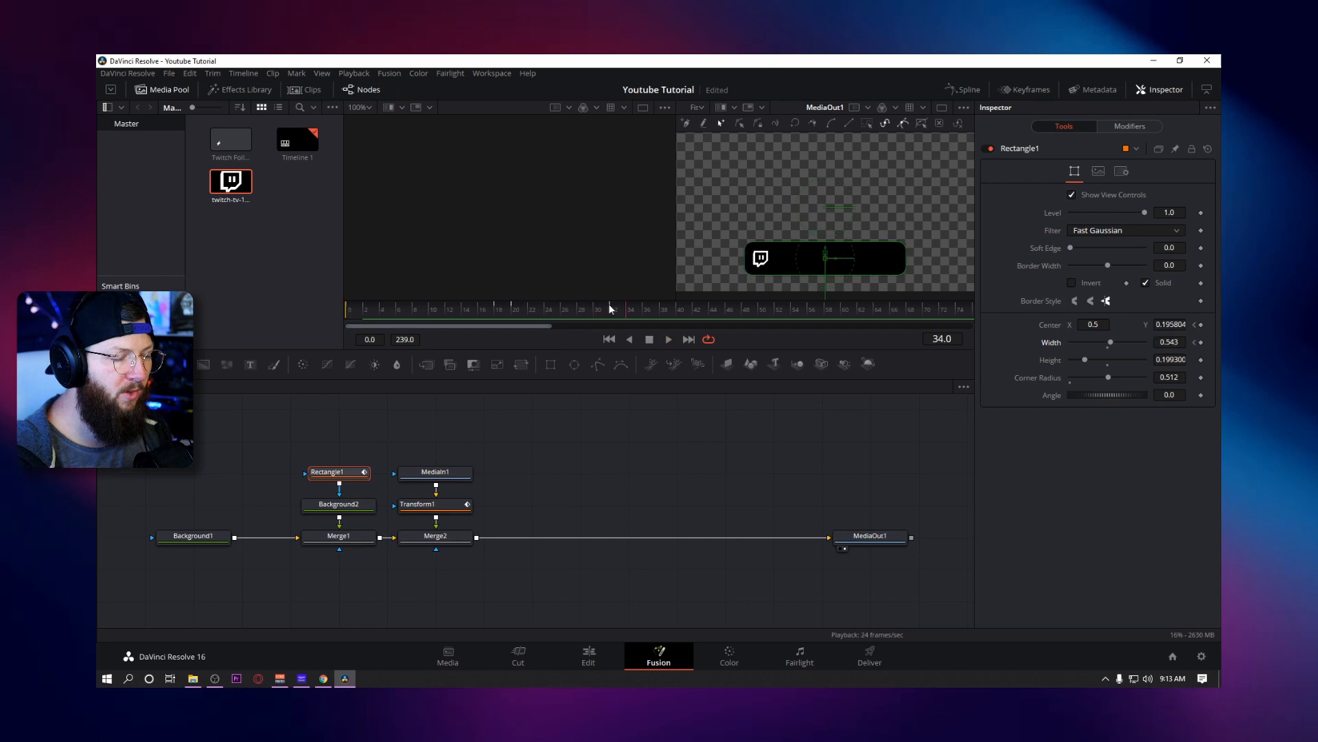
# Enlarge the Twitch logo to a Transform1 size of 0.91 and scrub through the animation to check its fit in the box.
pyautogui.click(364, 310)
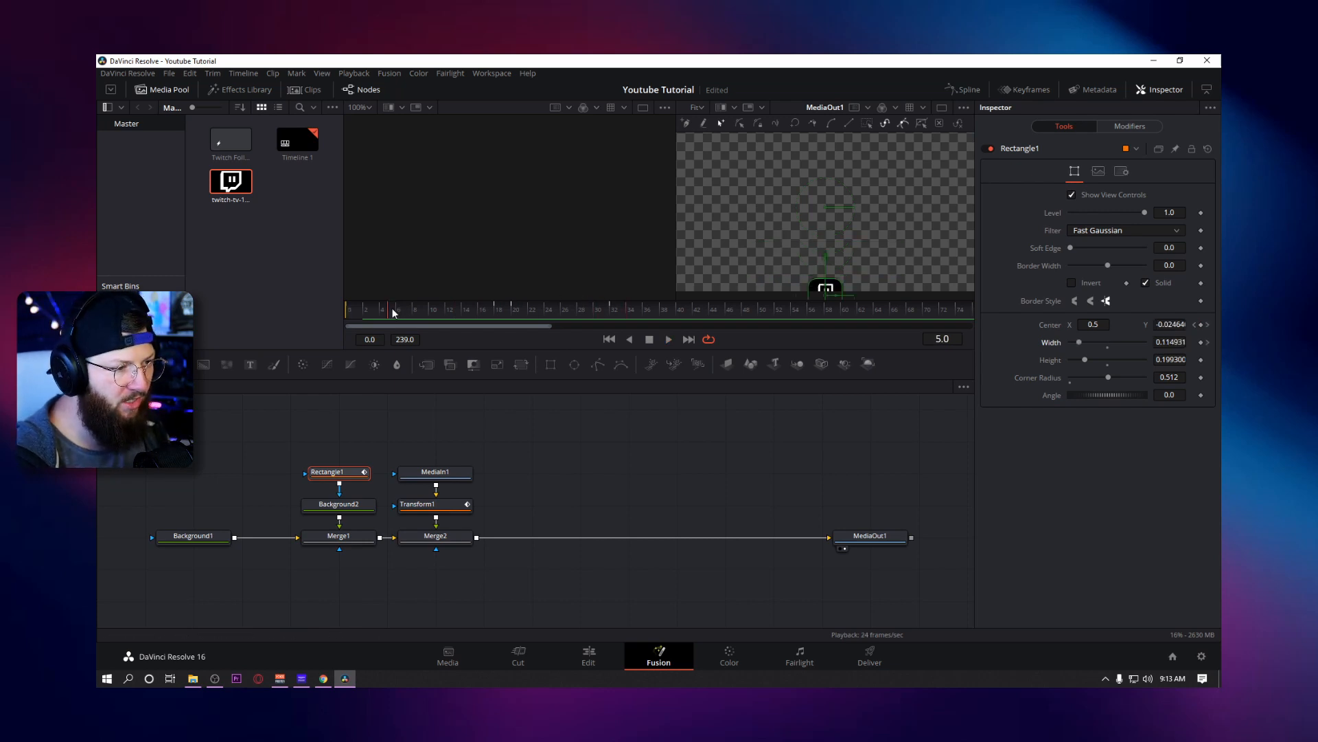
pyautogui.moveTo(365, 310); pyautogui.dragTo(450, 308)
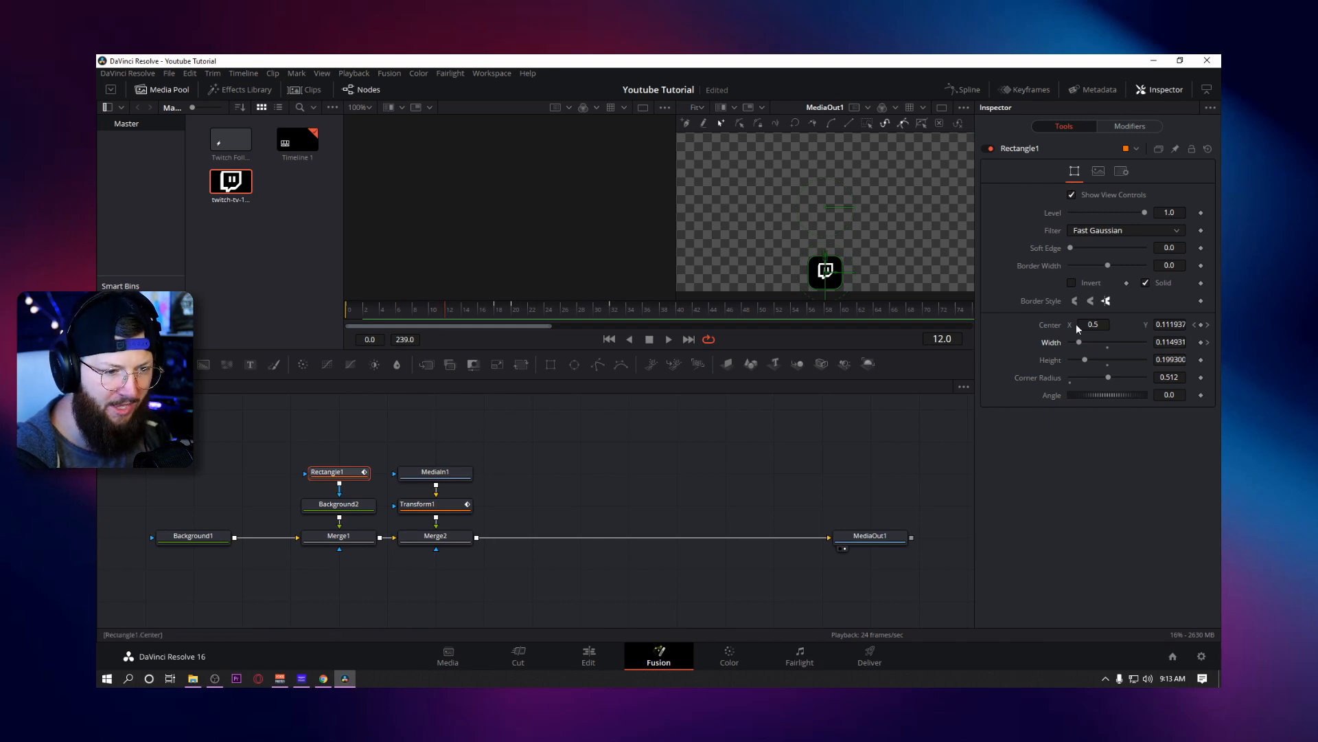
pyautogui.click(436, 505)
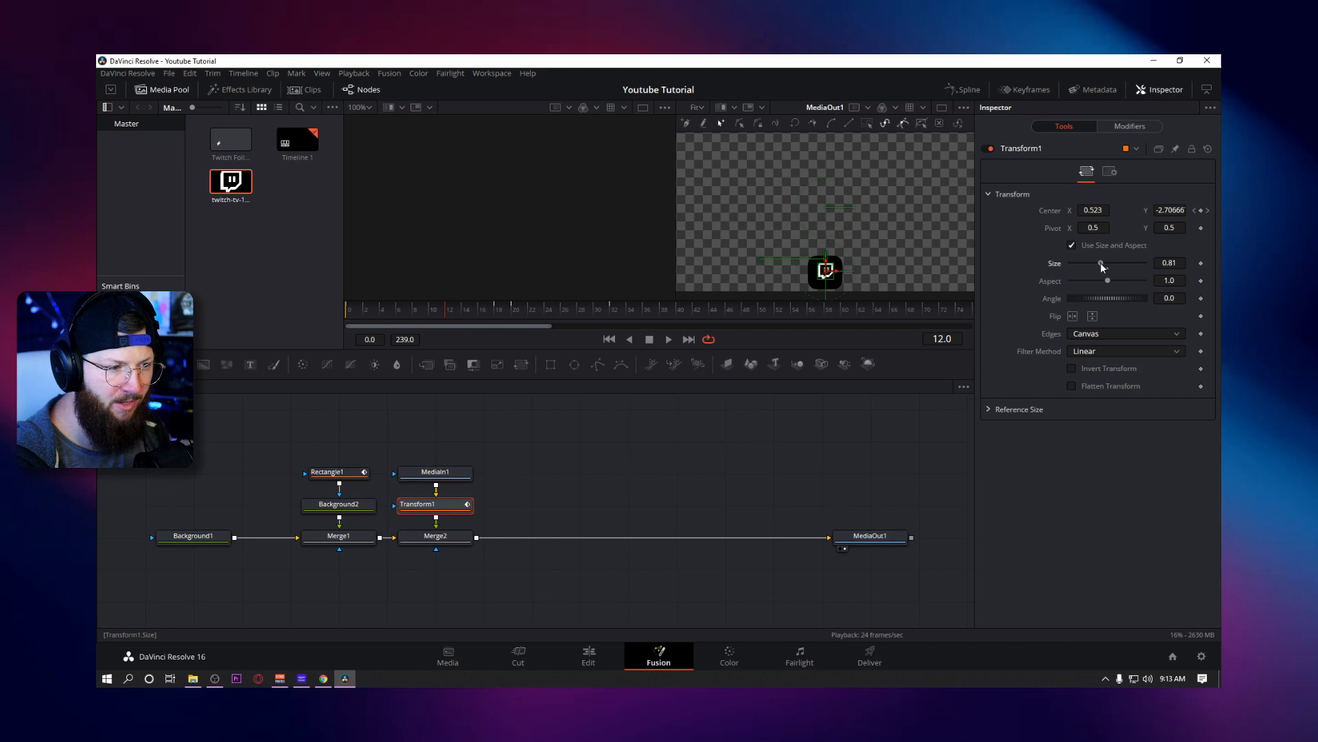
pyautogui.moveTo(1102, 263); pyautogui.dragTo(1104, 261)
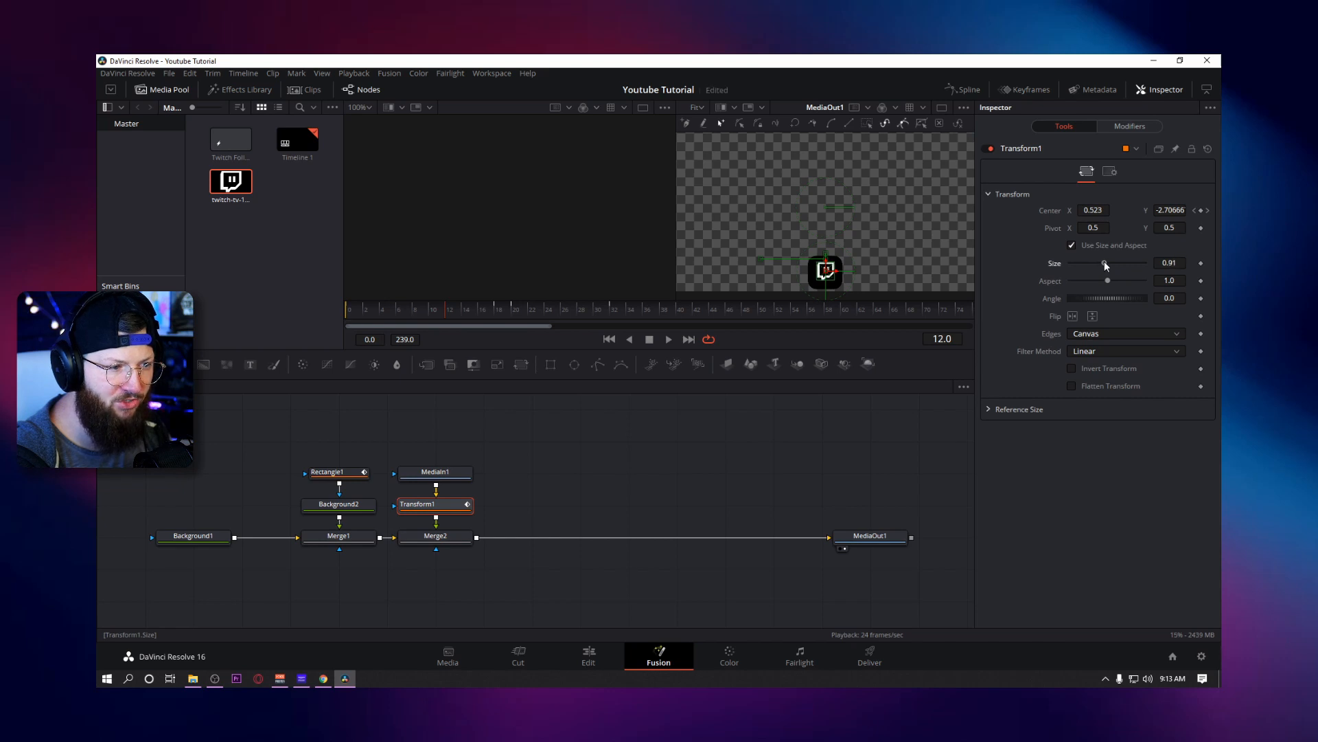
pyautogui.moveTo(524, 309); pyautogui.dragTo(634, 306)
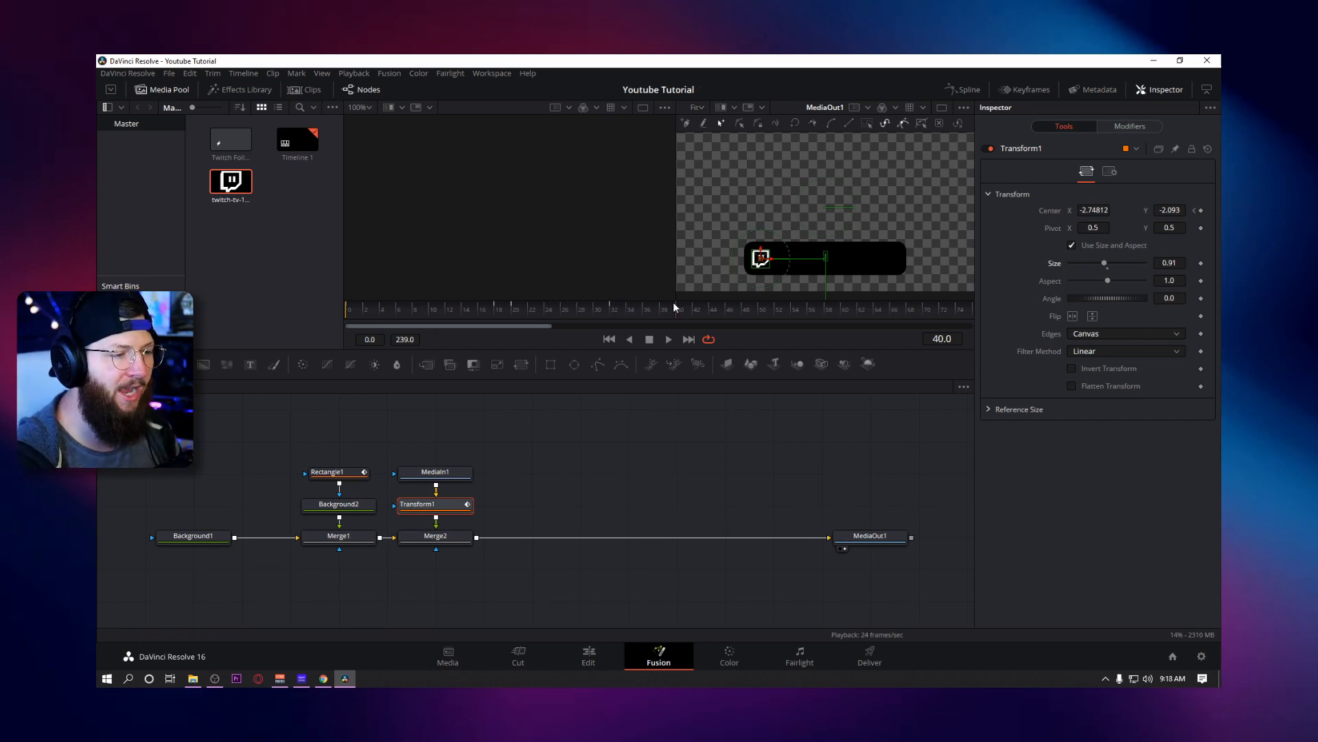
pyautogui.moveTo(602, 311); pyautogui.dragTo(626, 308)
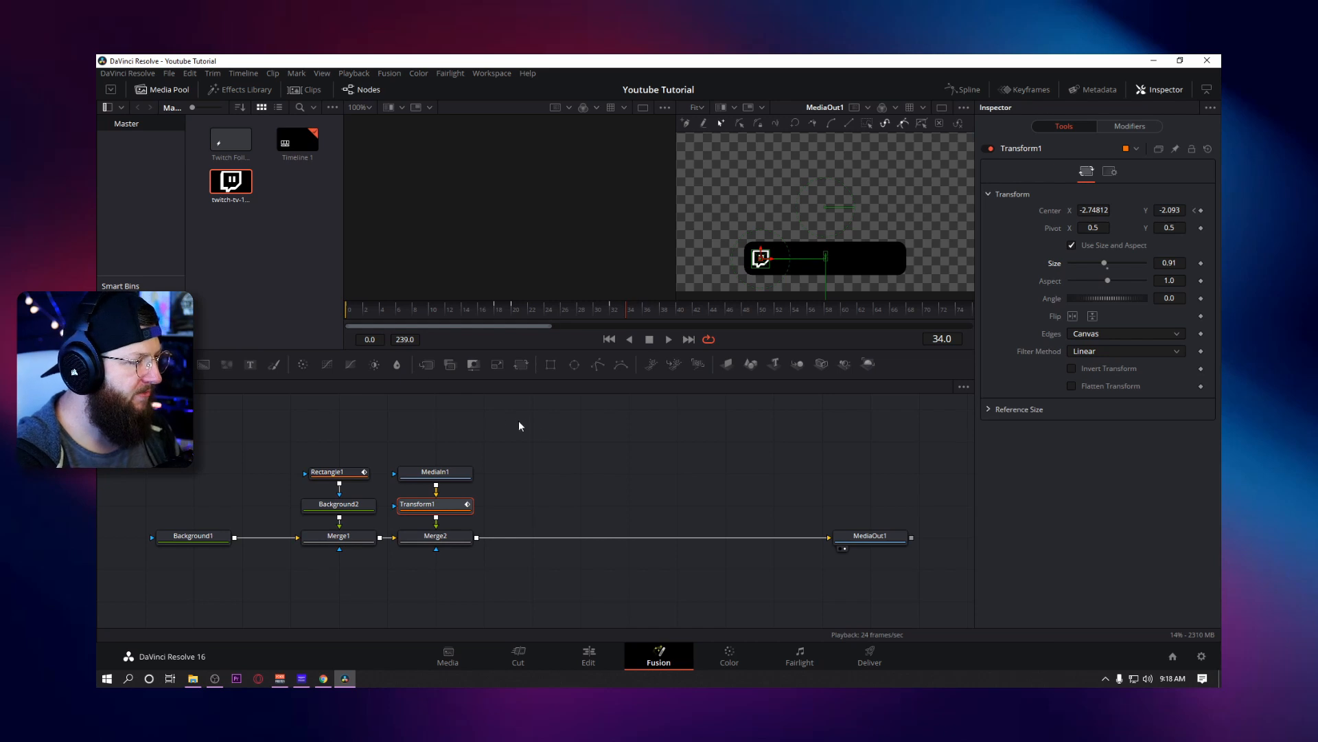
# Add a text node with its own merge between Merge2 and MediaOut1, and space the pair out along the flow.
pyautogui.click(250, 363)
pyautogui.hotkey('ctrl', 'z')
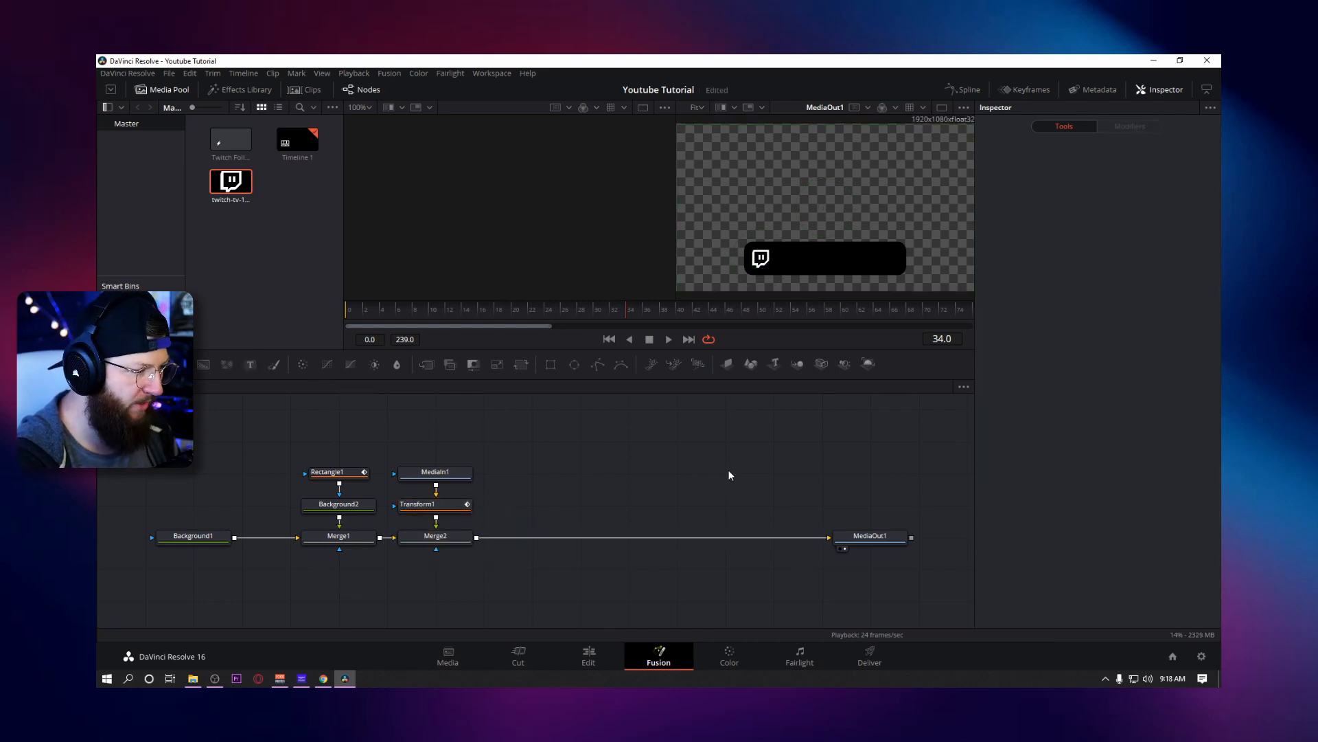
pyautogui.moveTo(251, 365); pyautogui.dragTo(578, 541)
pyautogui.click(486, 576)
pyautogui.moveTo(460, 569); pyautogui.dragTo(617, 542)
pyautogui.click(581, 501)
pyautogui.click(617, 542)
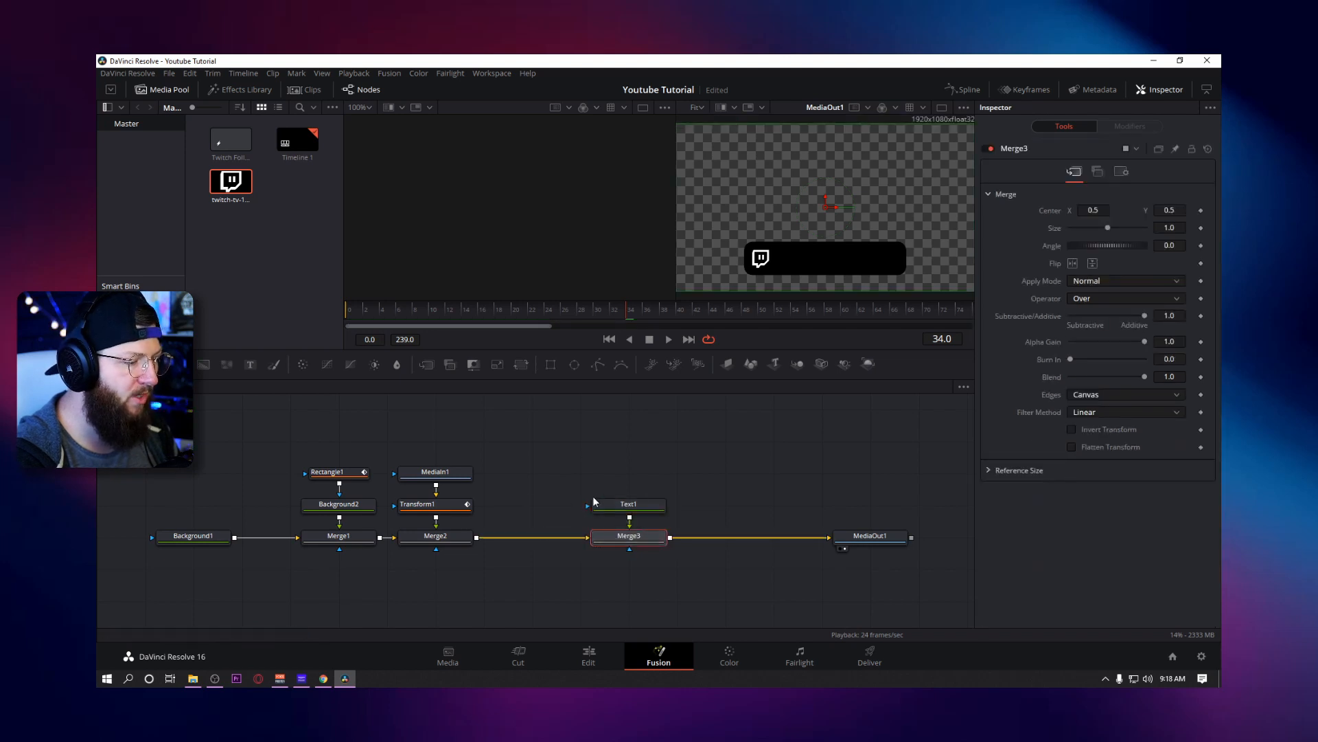
# Enter FOLLOW ON TWITCH as Text1's wording and set its font to Gilroy-ExtraBold.
pyautogui.click(645, 508)
pyautogui.click(1152, 274)
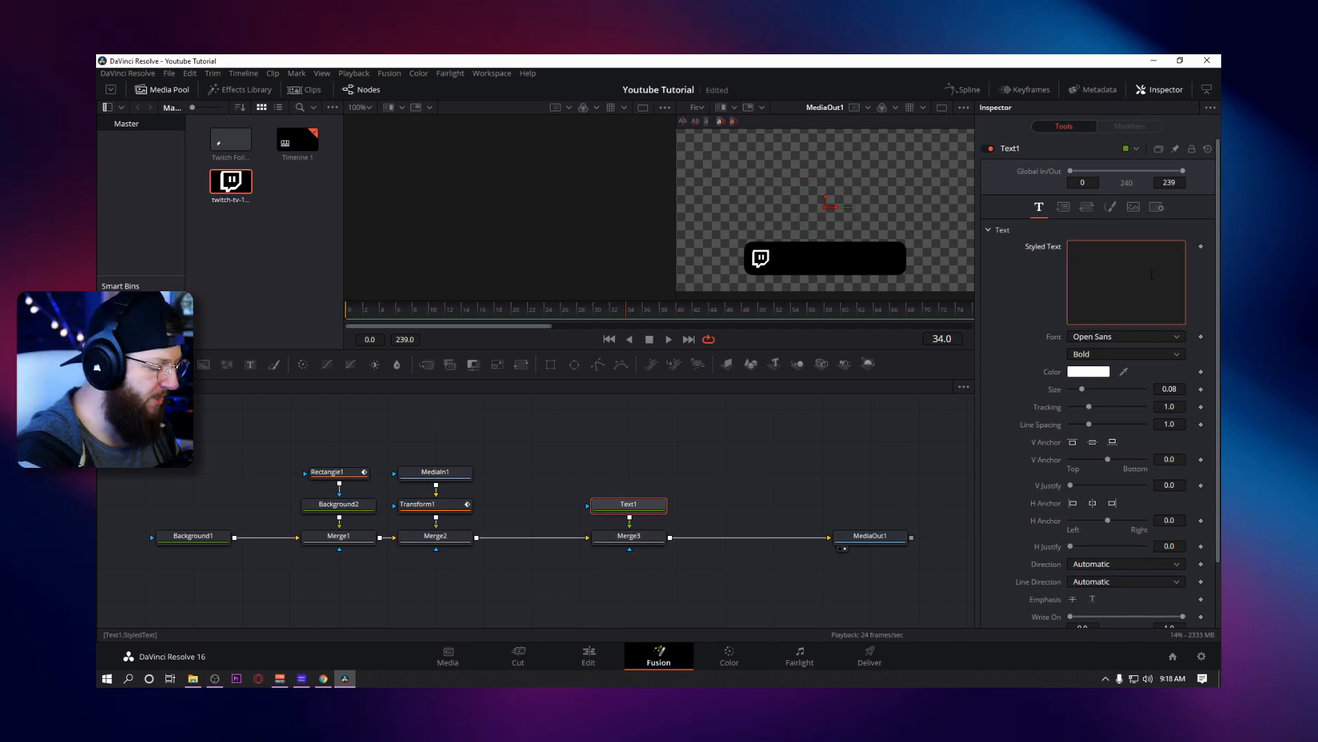
pyautogui.write('FOLLOW ON TWITCH')
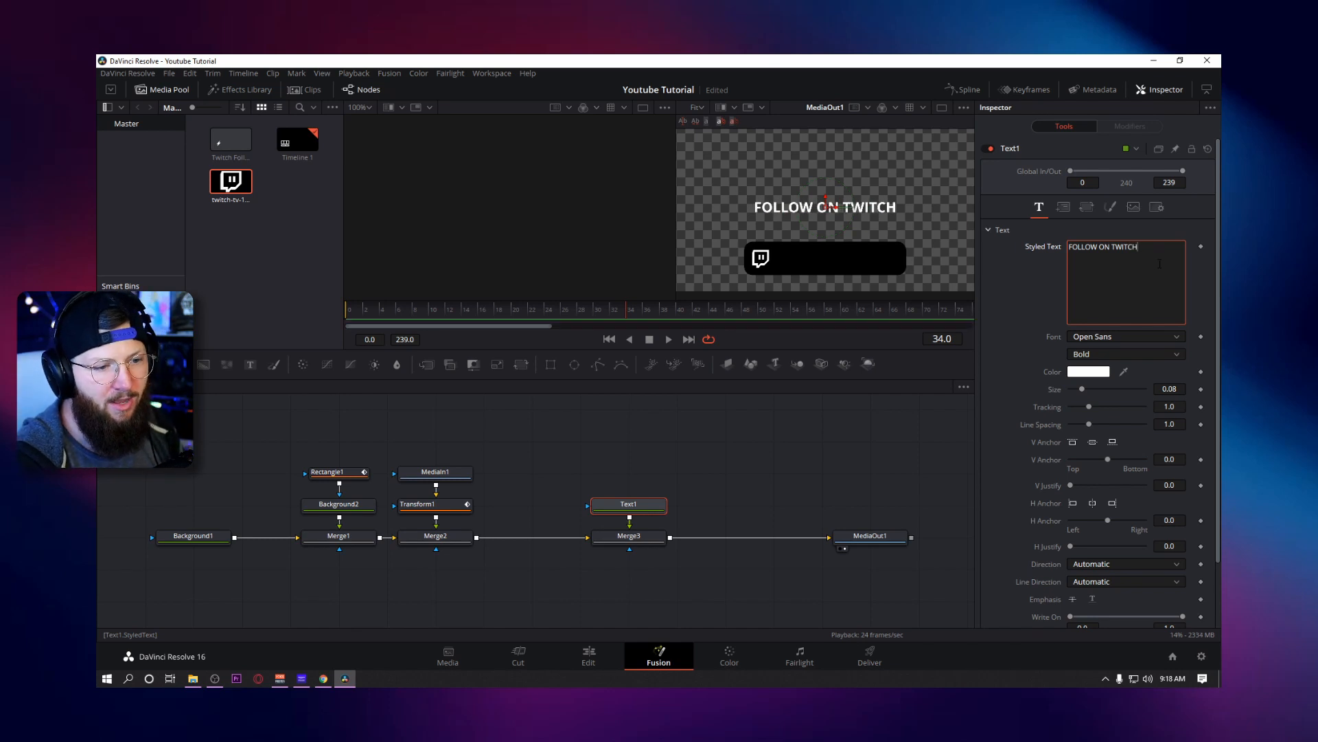
pyautogui.click(1123, 337)
pyautogui.scroll(15, 1110, 405)
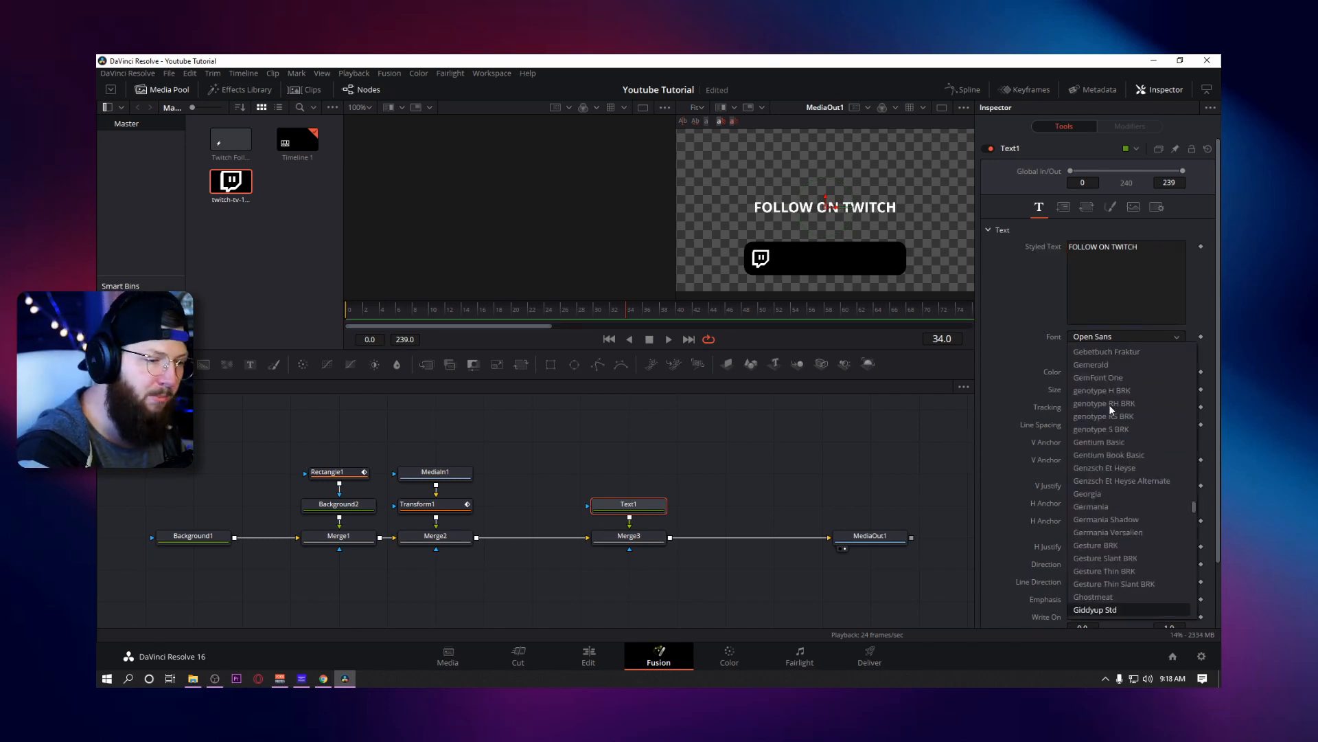
pyautogui.scroll(-3, 1134, 524)
pyautogui.click(1124, 544)
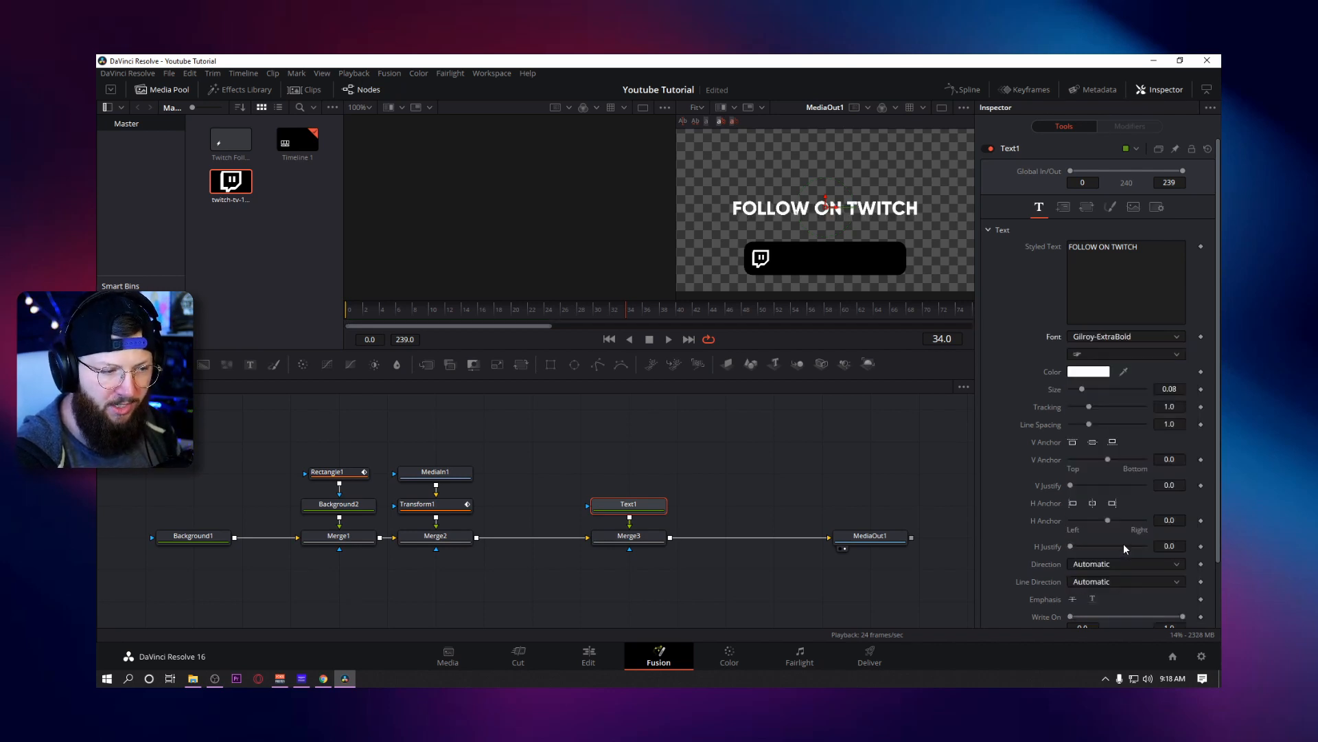
# Set Text1's size to about 0.0433 and tracking to about 1.102, and place it in the upper half of the box beside the logo.
pyautogui.moveTo(1082, 388)
pyautogui.mouseDown()
pyautogui.moveTo(1093, 408)
pyautogui.moveTo(1077, 387)
pyautogui.mouseUp()
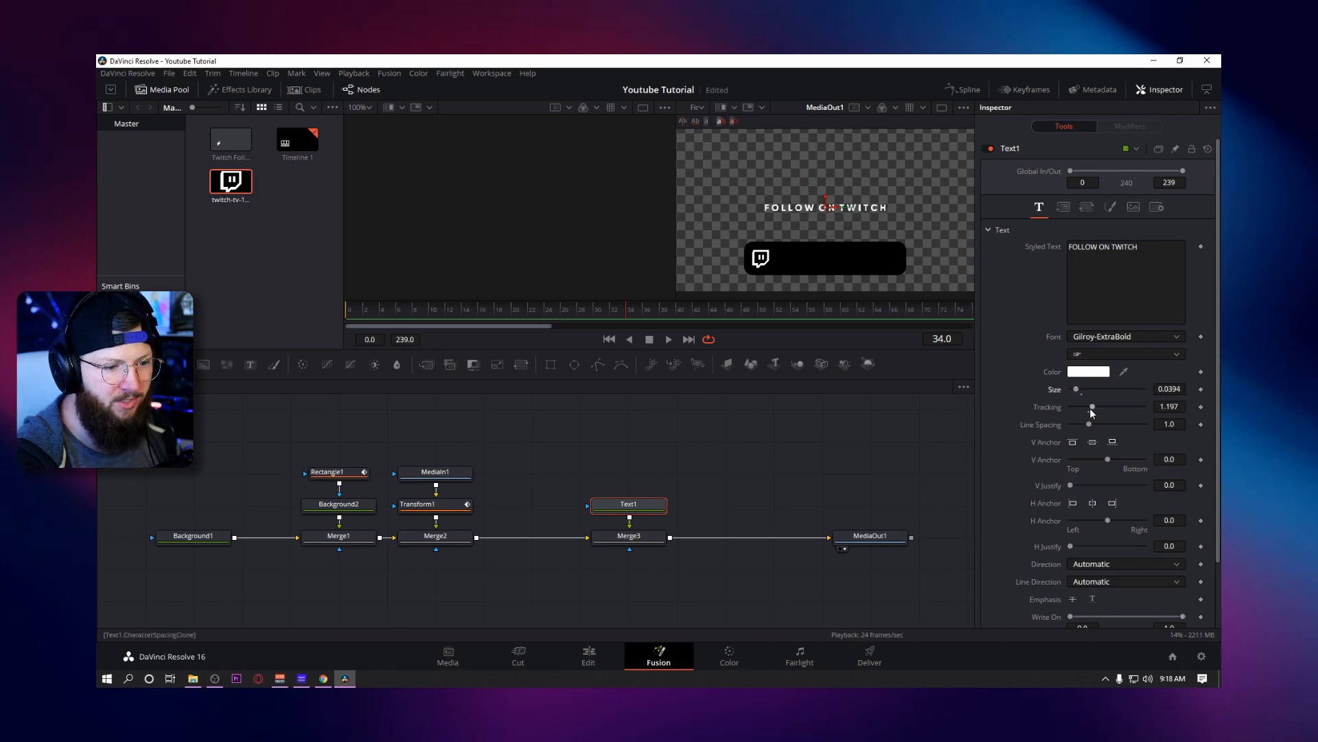
pyautogui.moveTo(1093, 408); pyautogui.dragTo(1077, 387)
pyautogui.moveTo(833, 215); pyautogui.dragTo(847, 257)
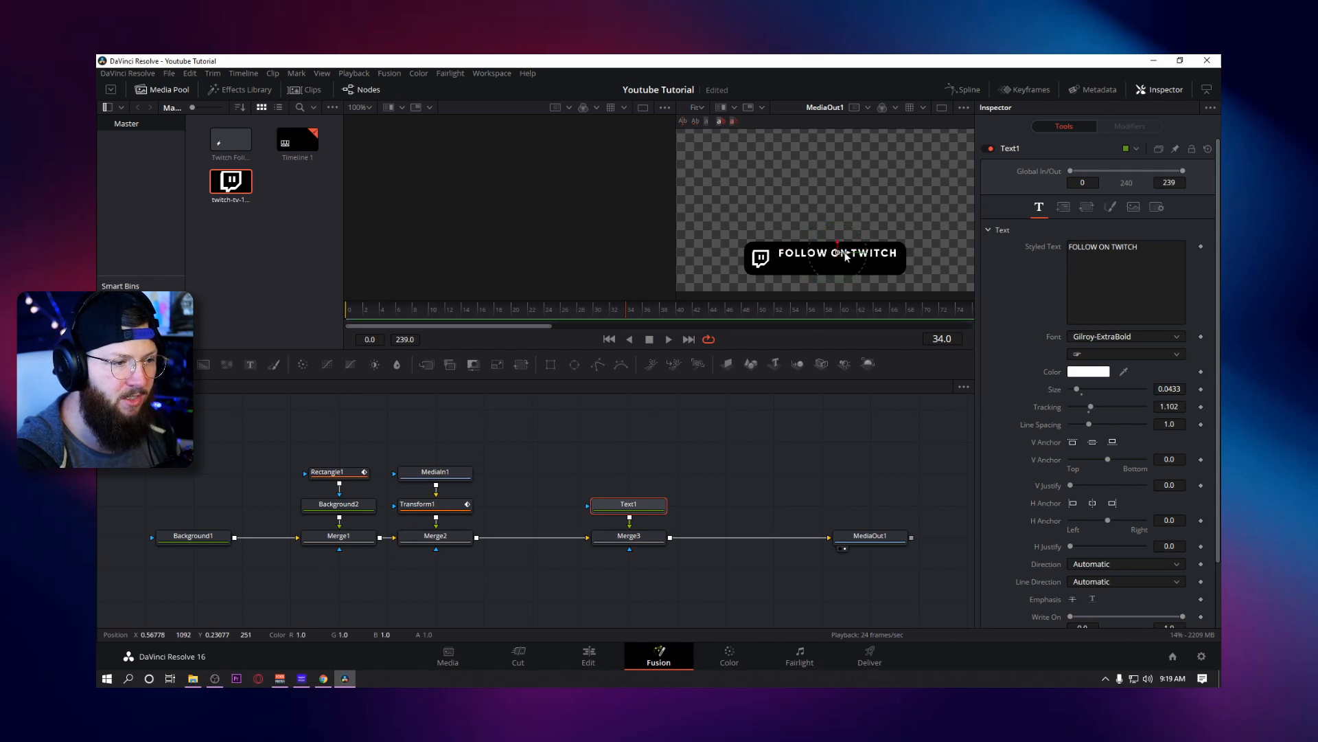
pyautogui.moveTo(837, 244); pyautogui.dragTo(837, 242)
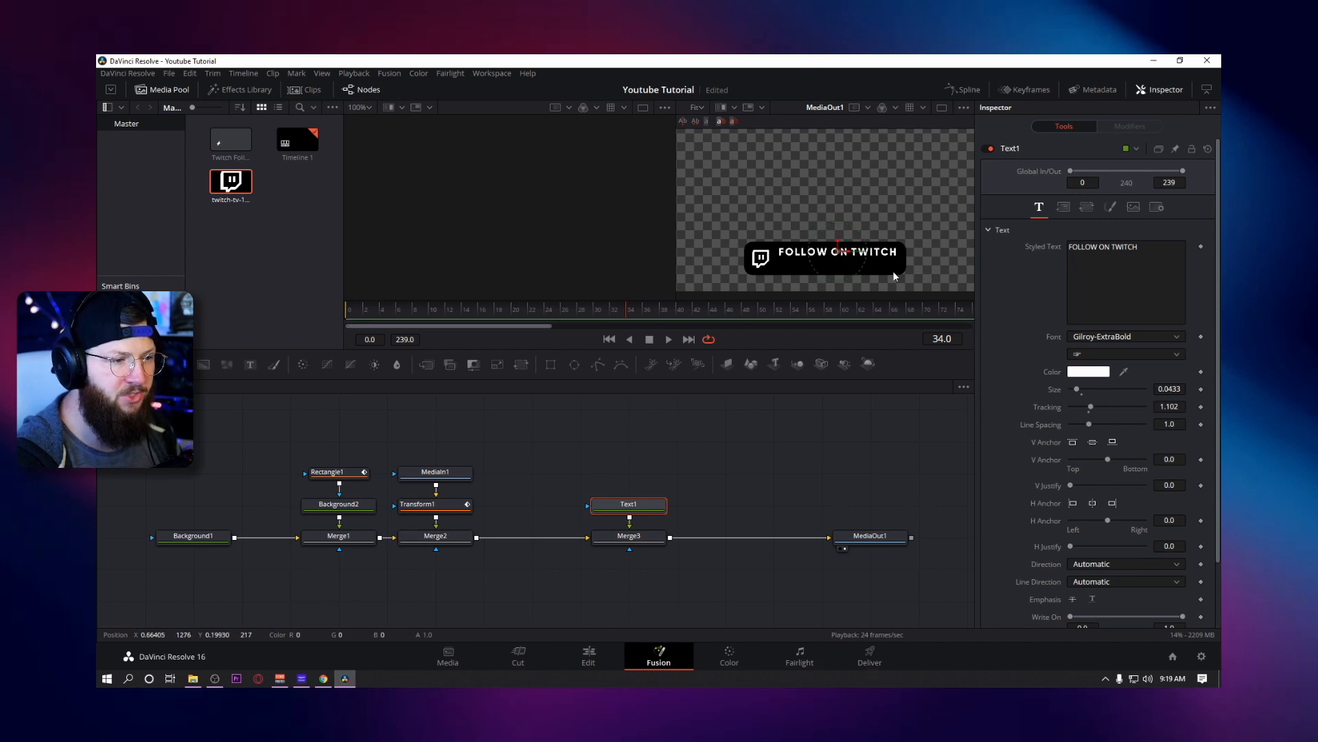
pyautogui.moveTo(848, 253); pyautogui.dragTo(849, 253)
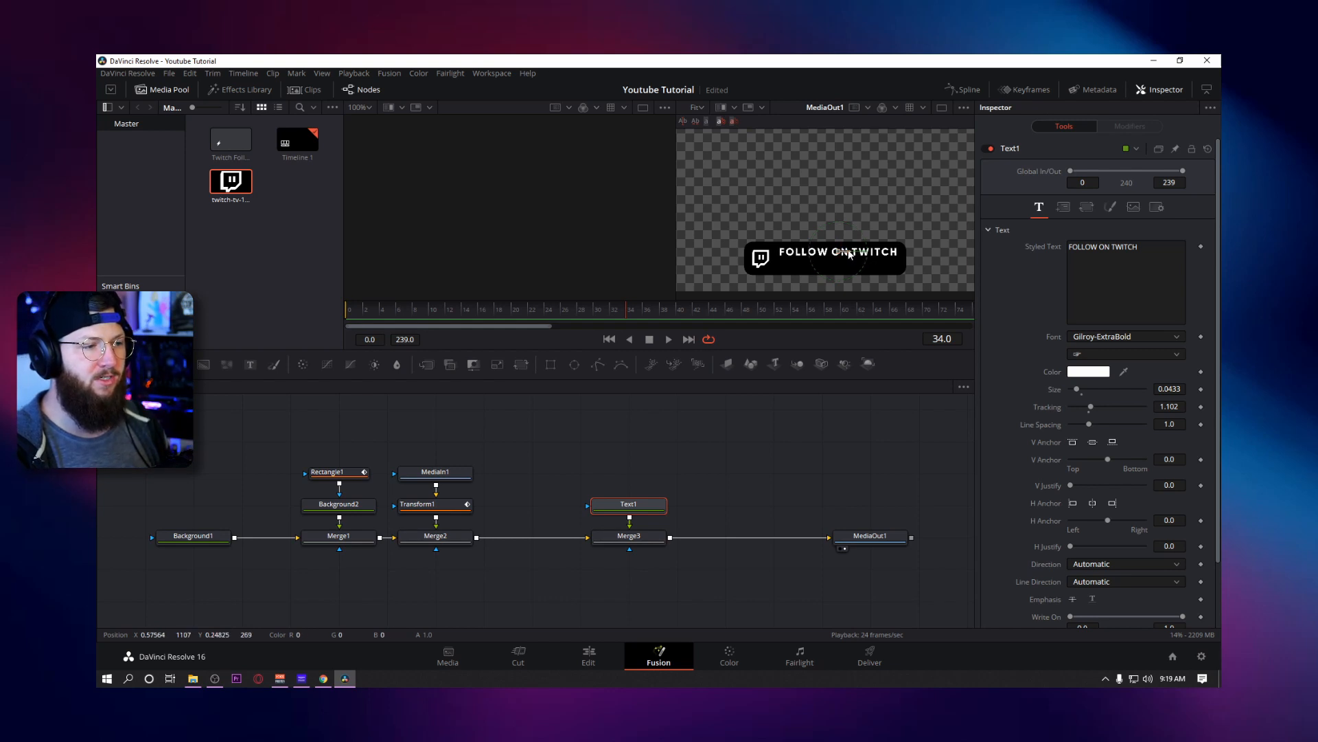
# Mask Text1 with a rectangle about 0.115 high, centred at about Y 0.234 around the text, and save the project.
pyautogui.click(629, 536)
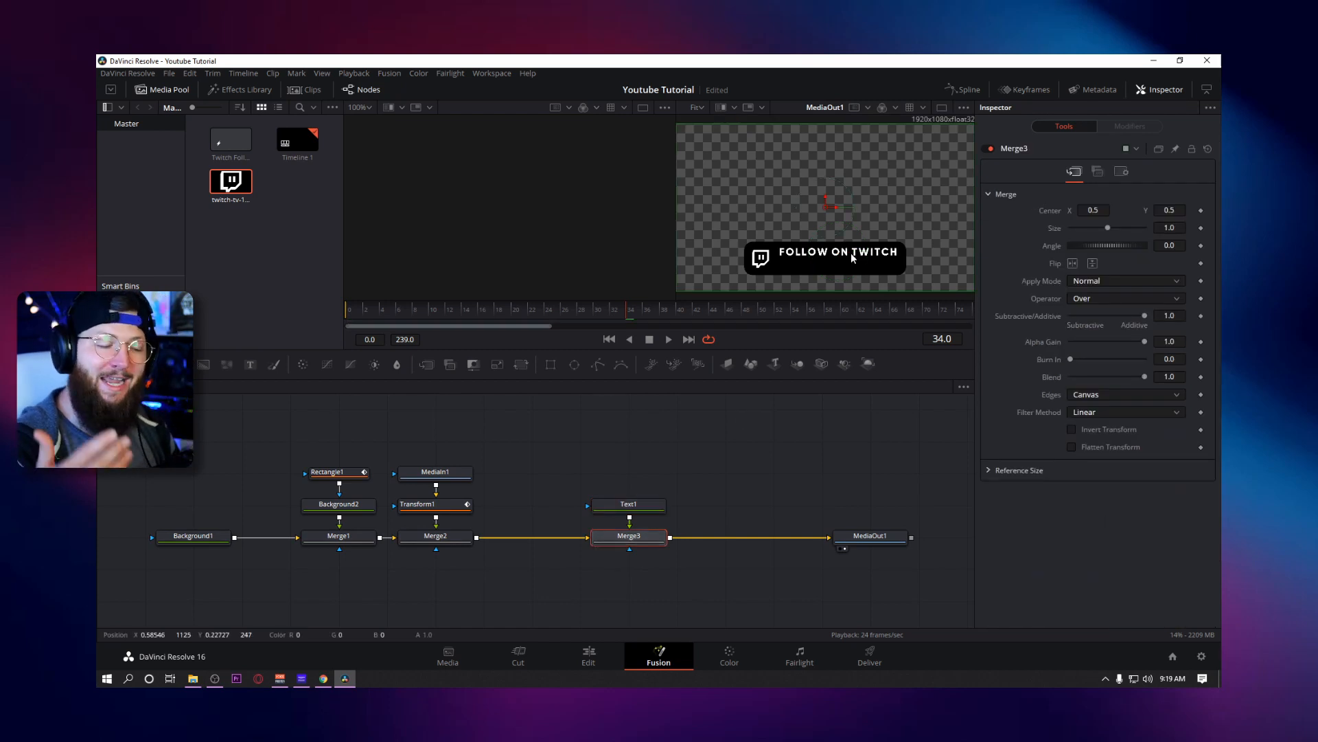
pyautogui.click(638, 504)
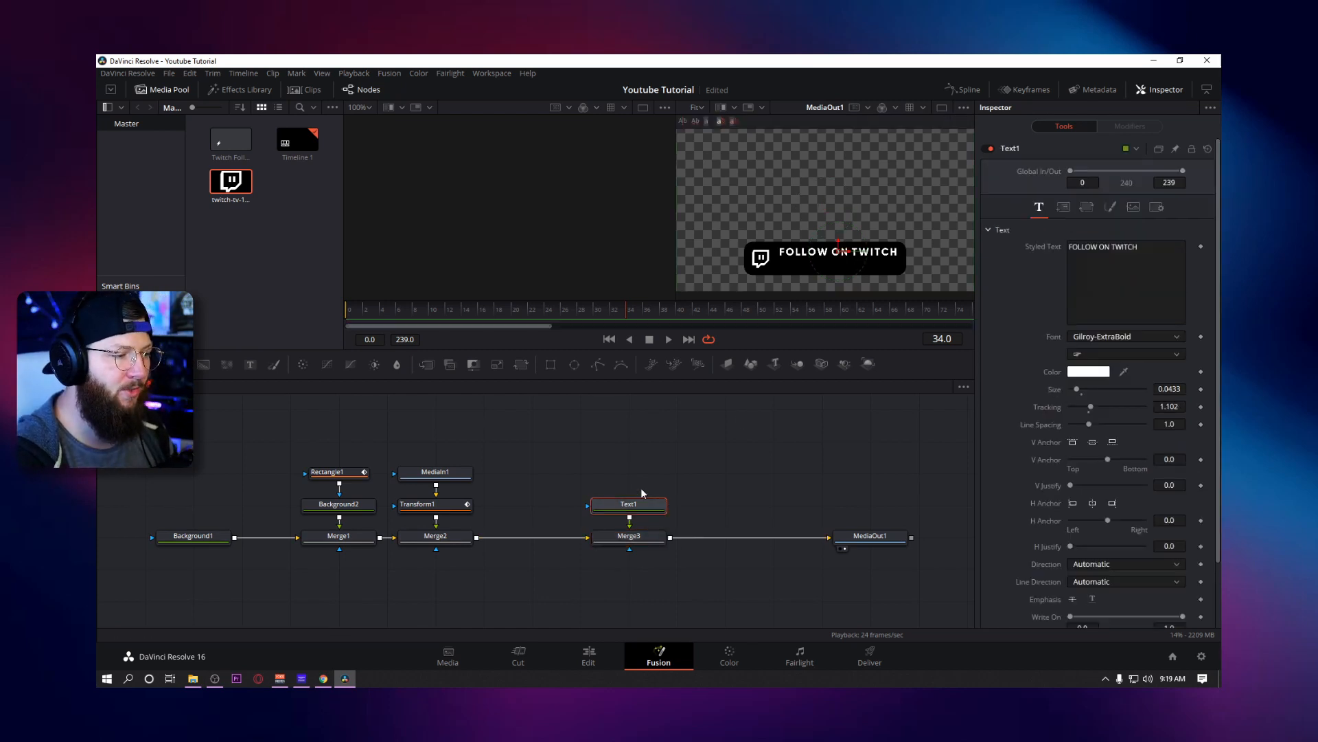
pyautogui.click(550, 364)
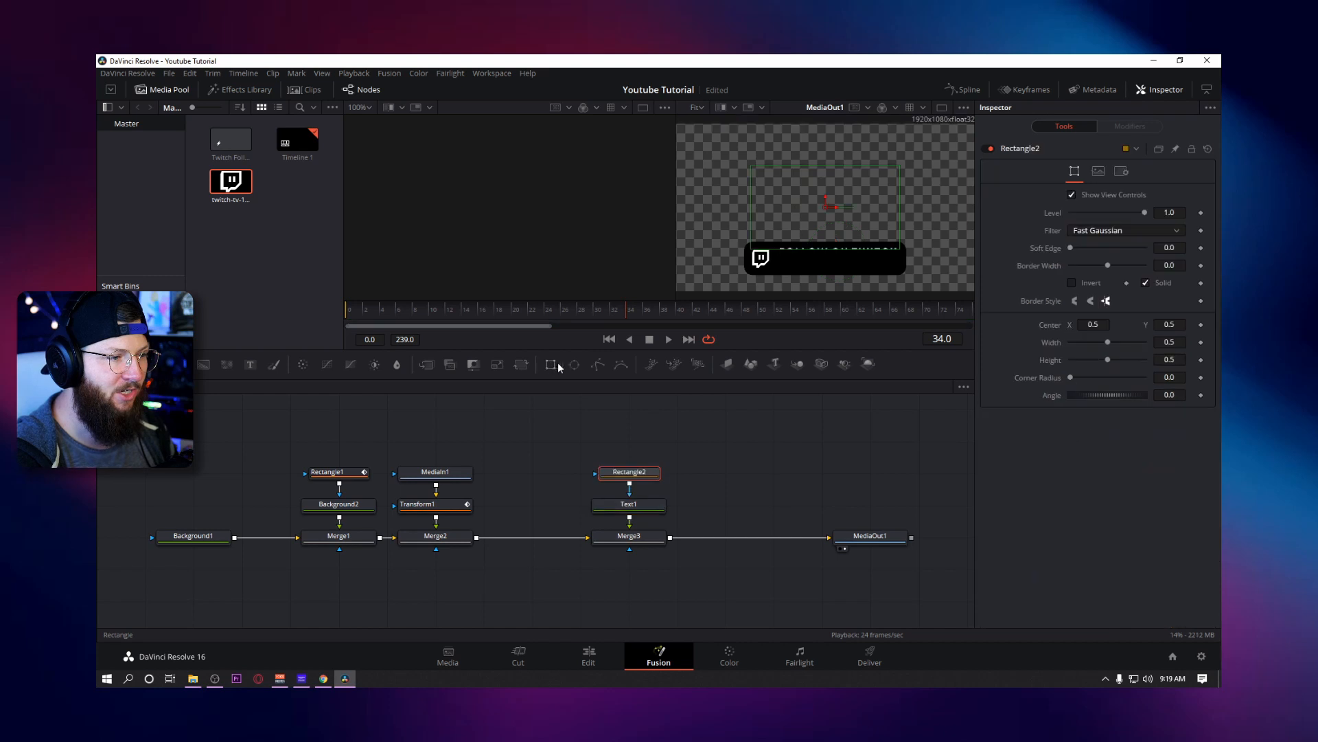
pyautogui.moveTo(827, 196); pyautogui.dragTo(826, 245)
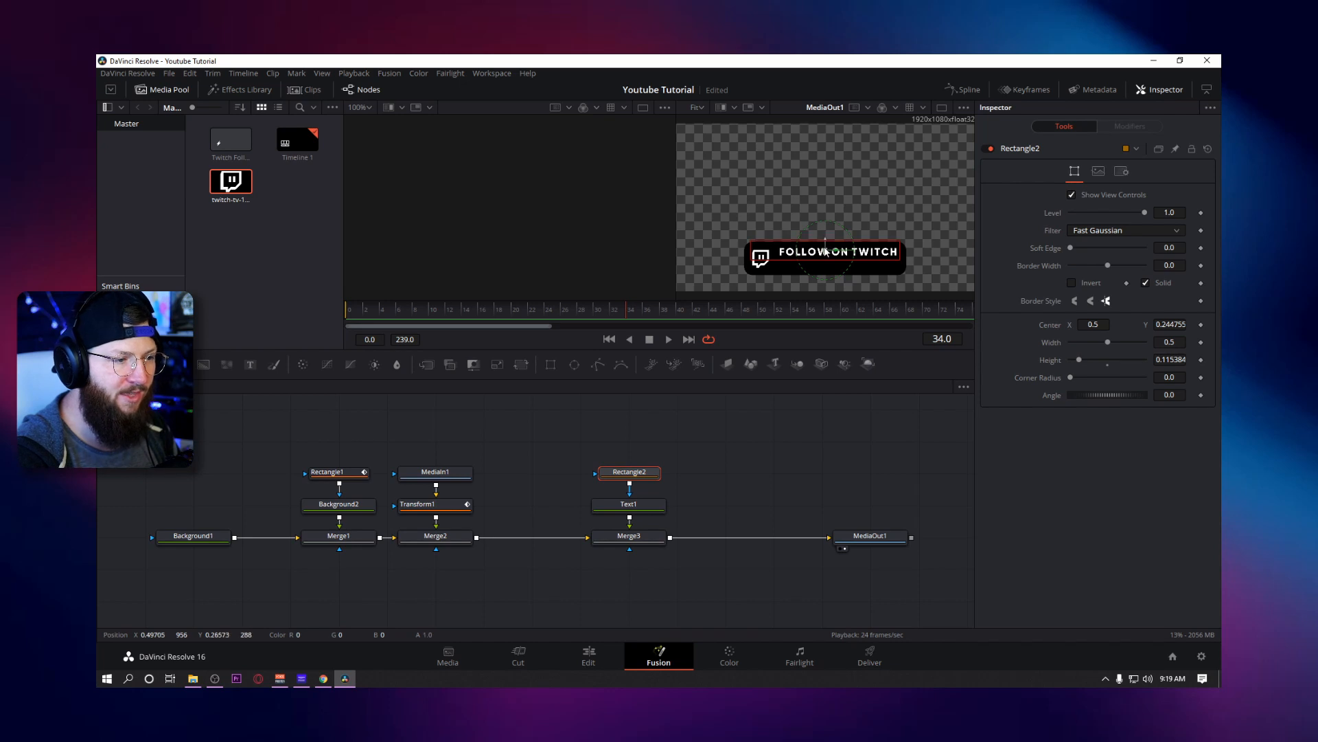
pyautogui.moveTo(825, 248); pyautogui.dragTo(827, 252)
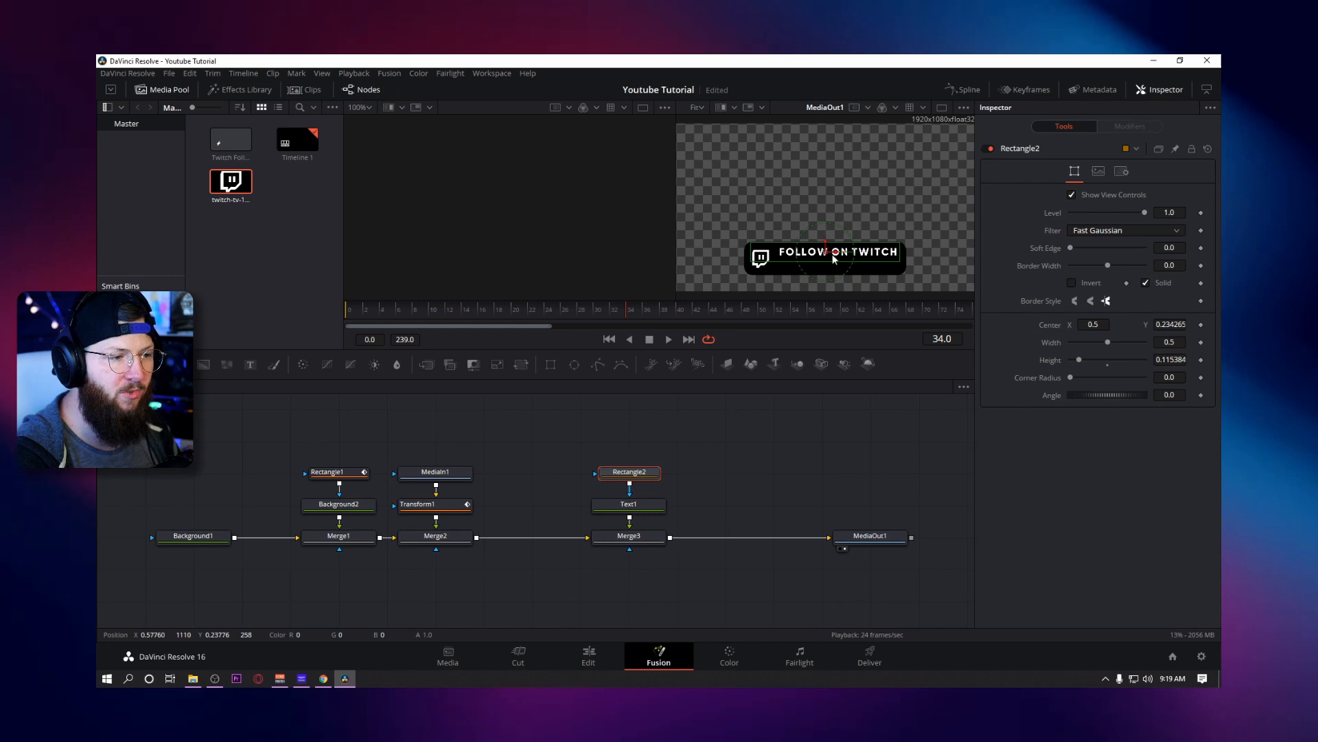
pyautogui.hotkey('ctrl', 's')
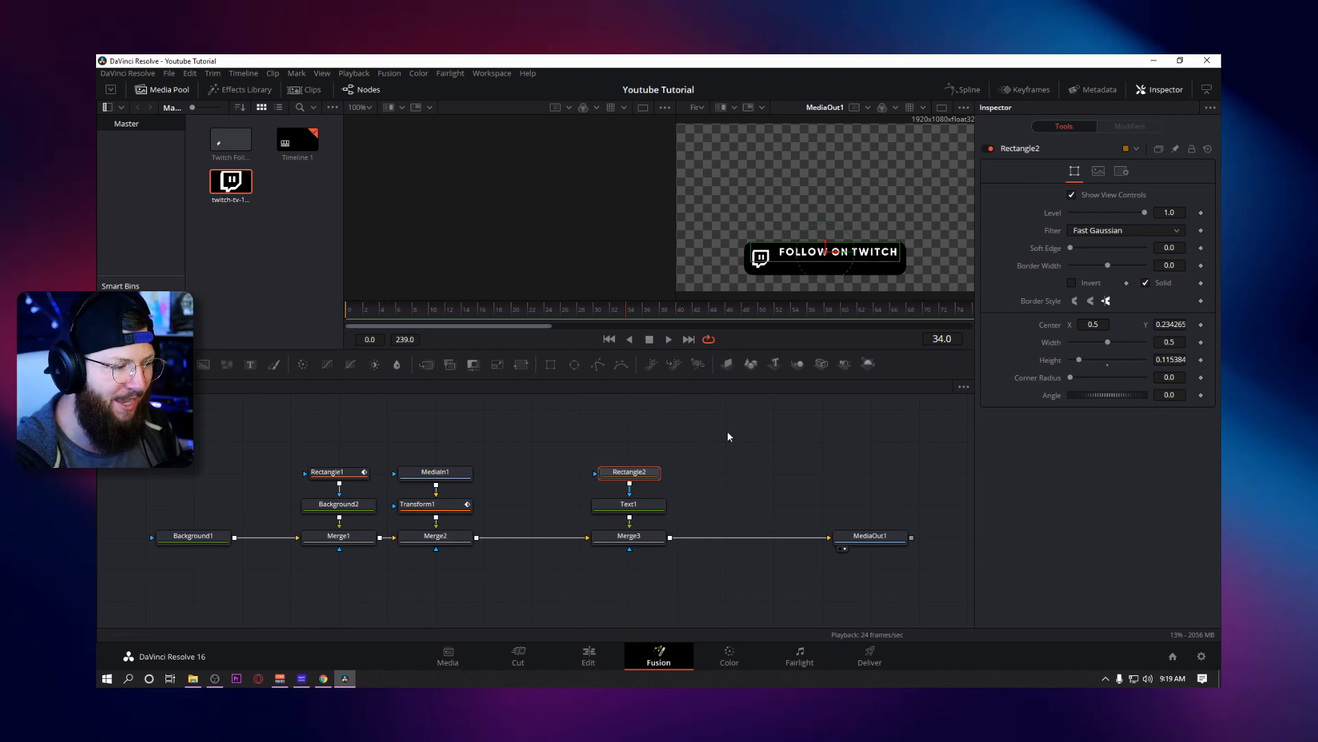
# Add a second text node with its own merge between Merge3 and MediaOut1, placing it above that merge.
pyautogui.click(746, 448)
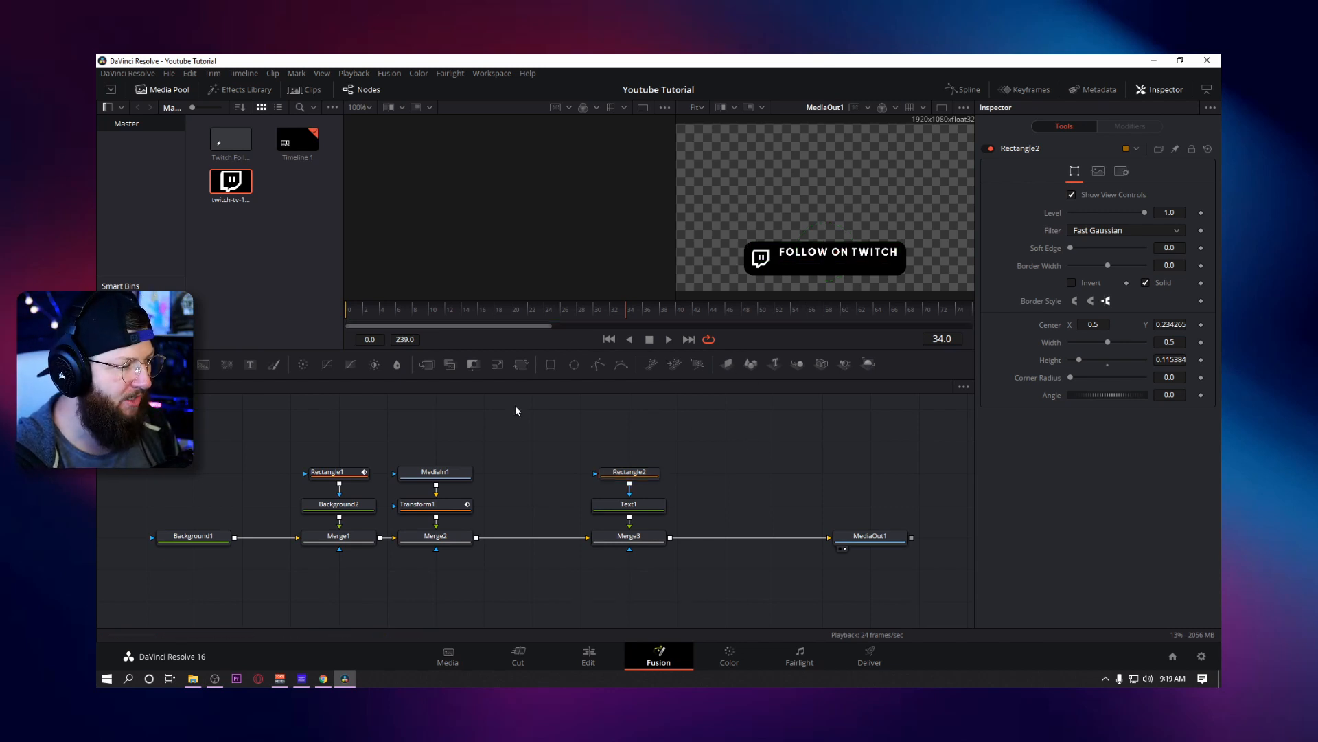
pyautogui.click(250, 365)
pyautogui.moveTo(724, 452); pyautogui.dragTo(717, 542)
pyautogui.moveTo(636, 567); pyautogui.dragTo(736, 538)
pyautogui.click(746, 460)
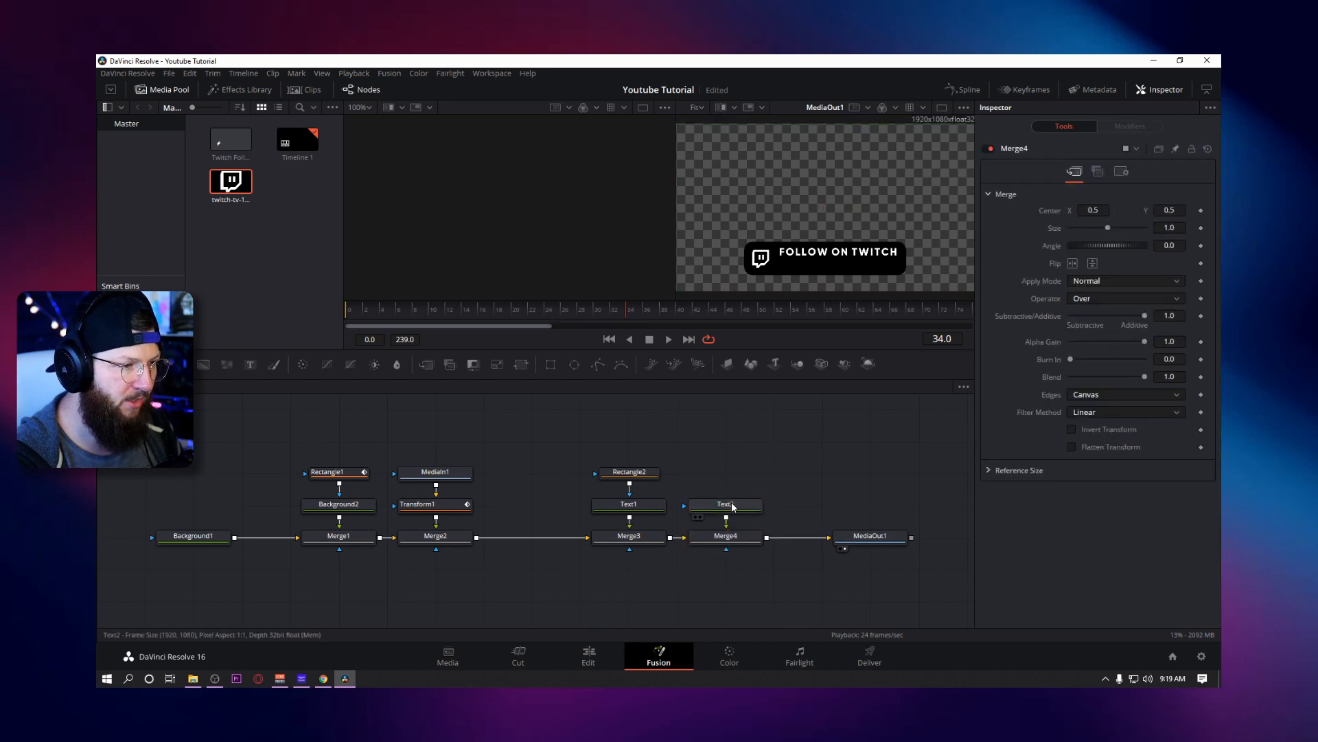
# Enter LINK IN DESCRIPTION as Text2's wording and set its font to Gilroy-Light.
pyautogui.click(731, 503)
pyautogui.click(1119, 279)
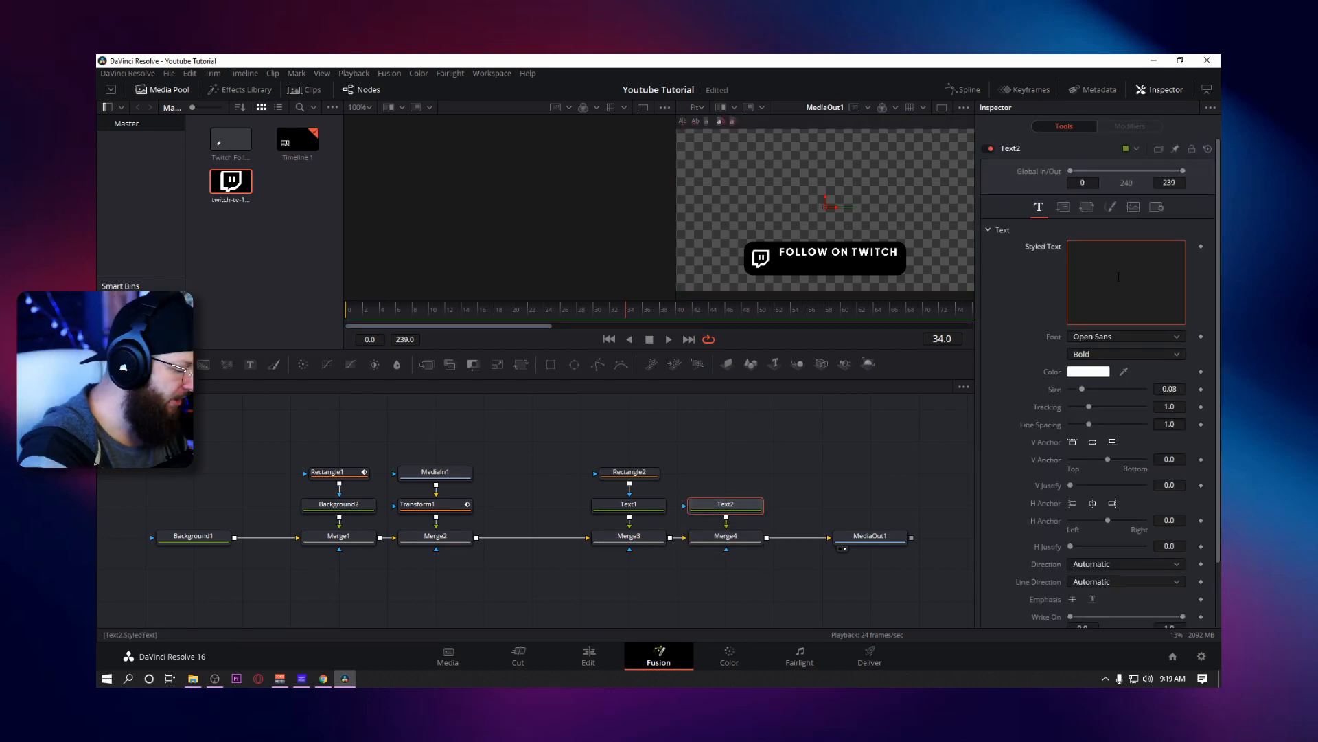
pyautogui.write('LINK IN DE')
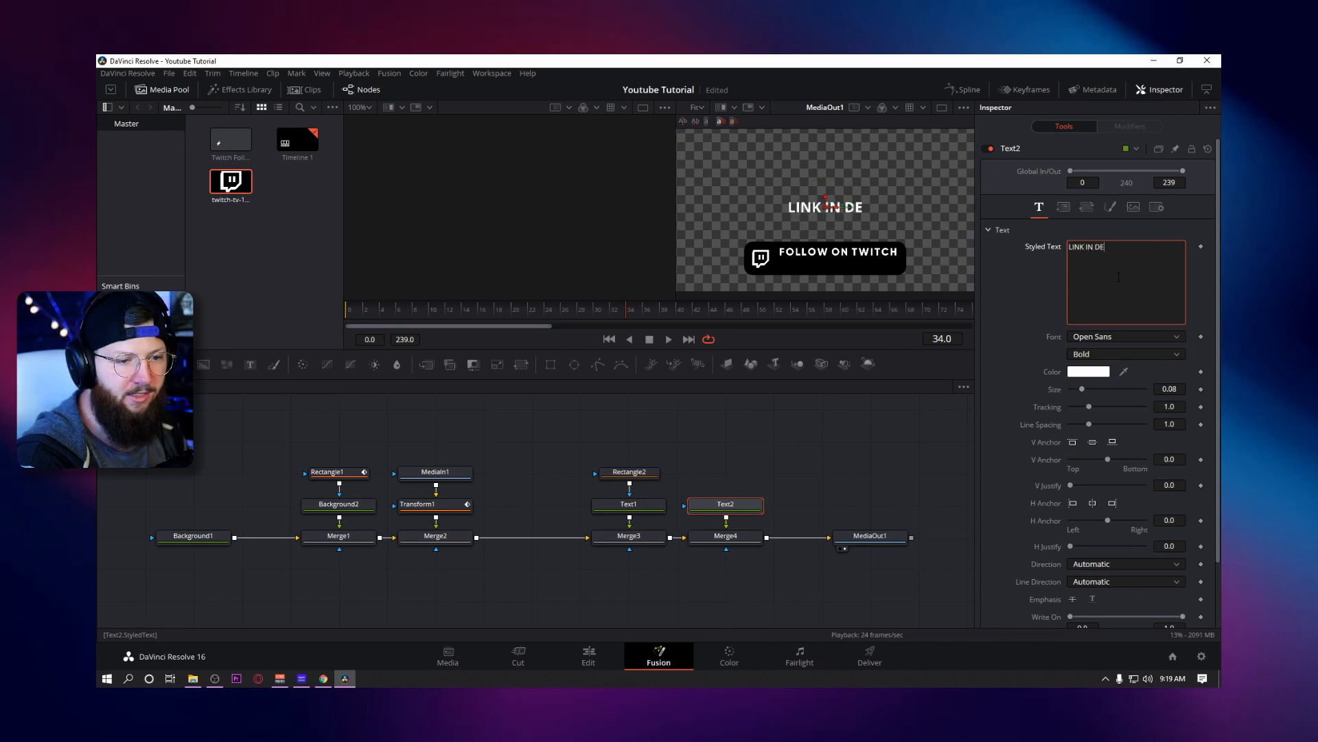
pyautogui.write('SCRIPTION')
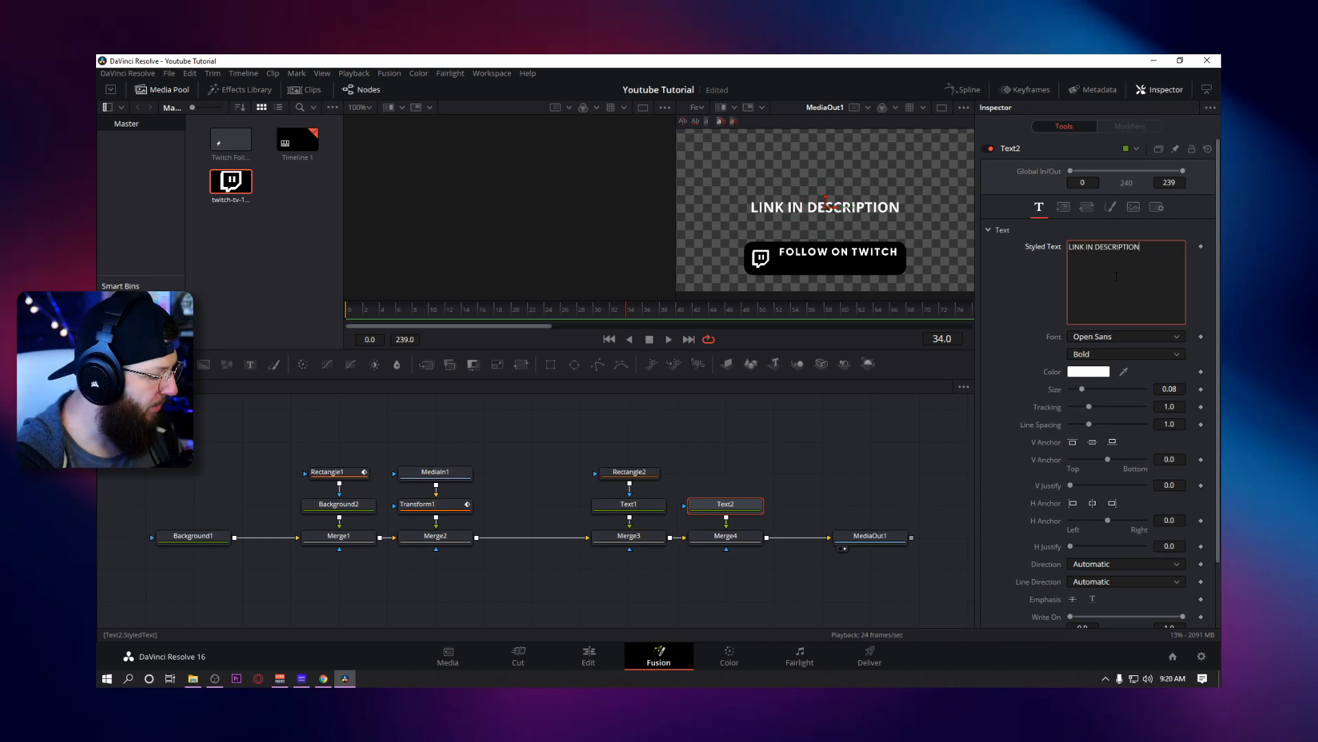
pyautogui.click(1142, 336)
pyautogui.write('gil')
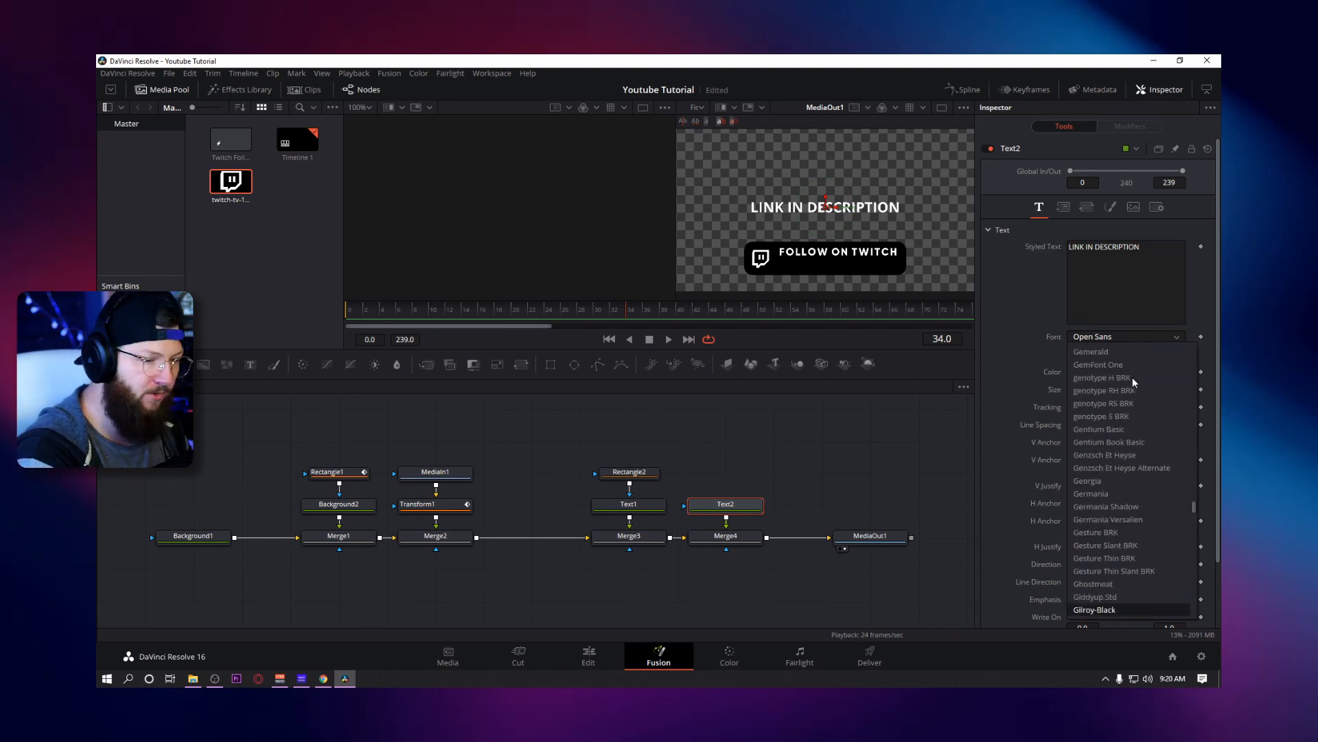
pyautogui.scroll(-4, 1123, 494)
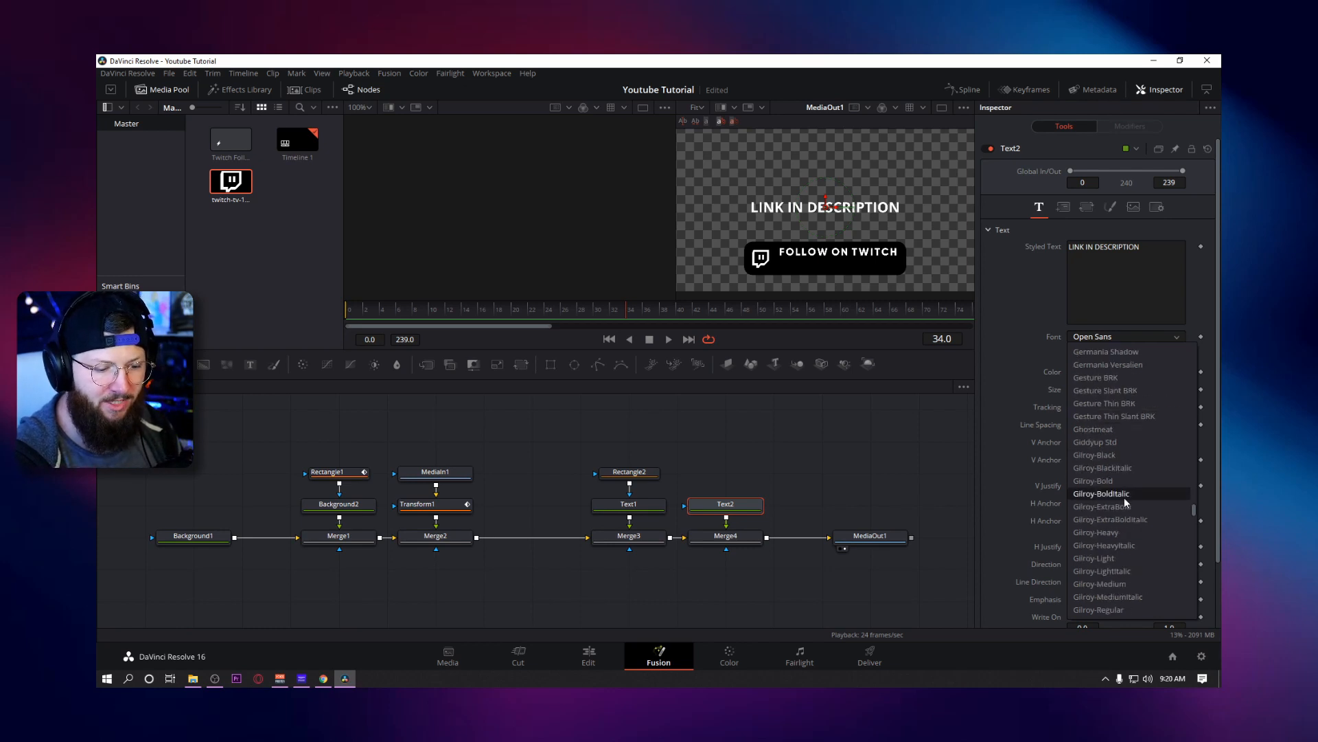
pyautogui.click(1128, 557)
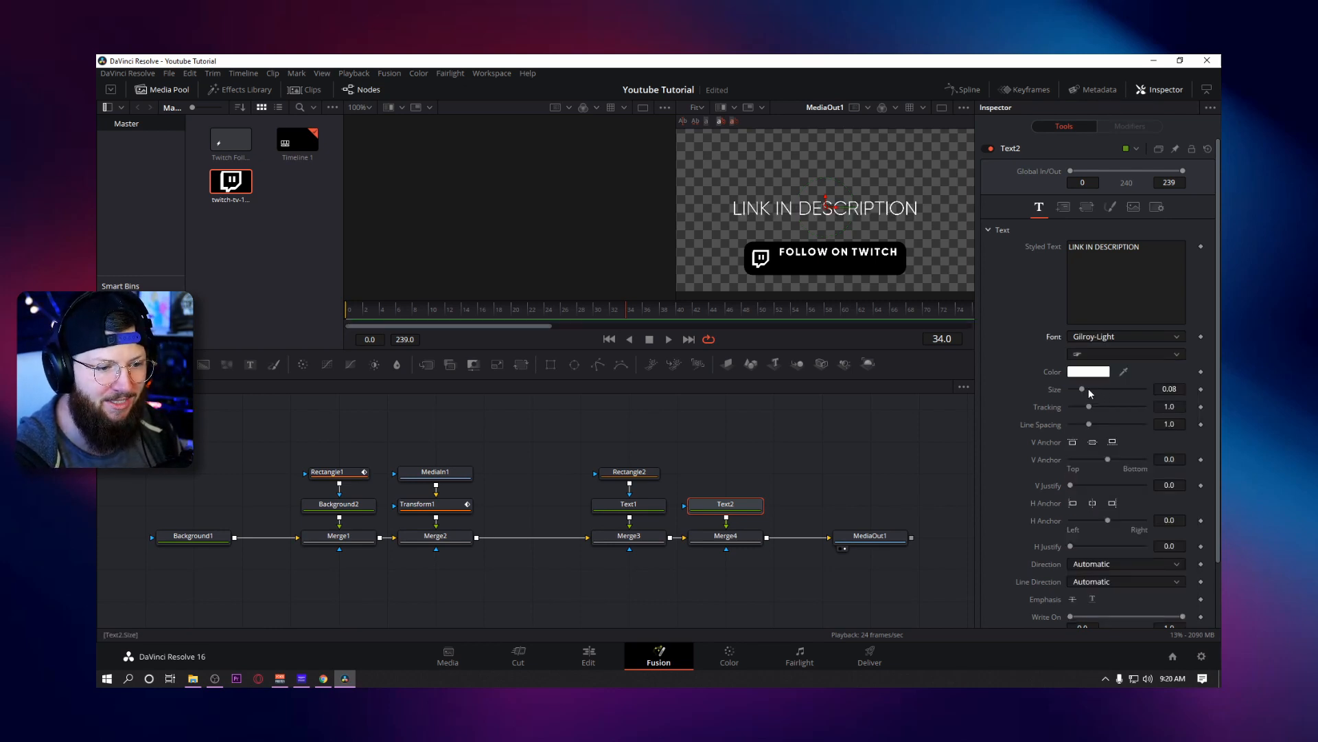
# Set Text2's size to about 0.0315 and place it directly beneath the FOLLOW ON TWITCH line inside the box.
pyautogui.moveTo(1082, 387); pyautogui.dragTo(1074, 387)
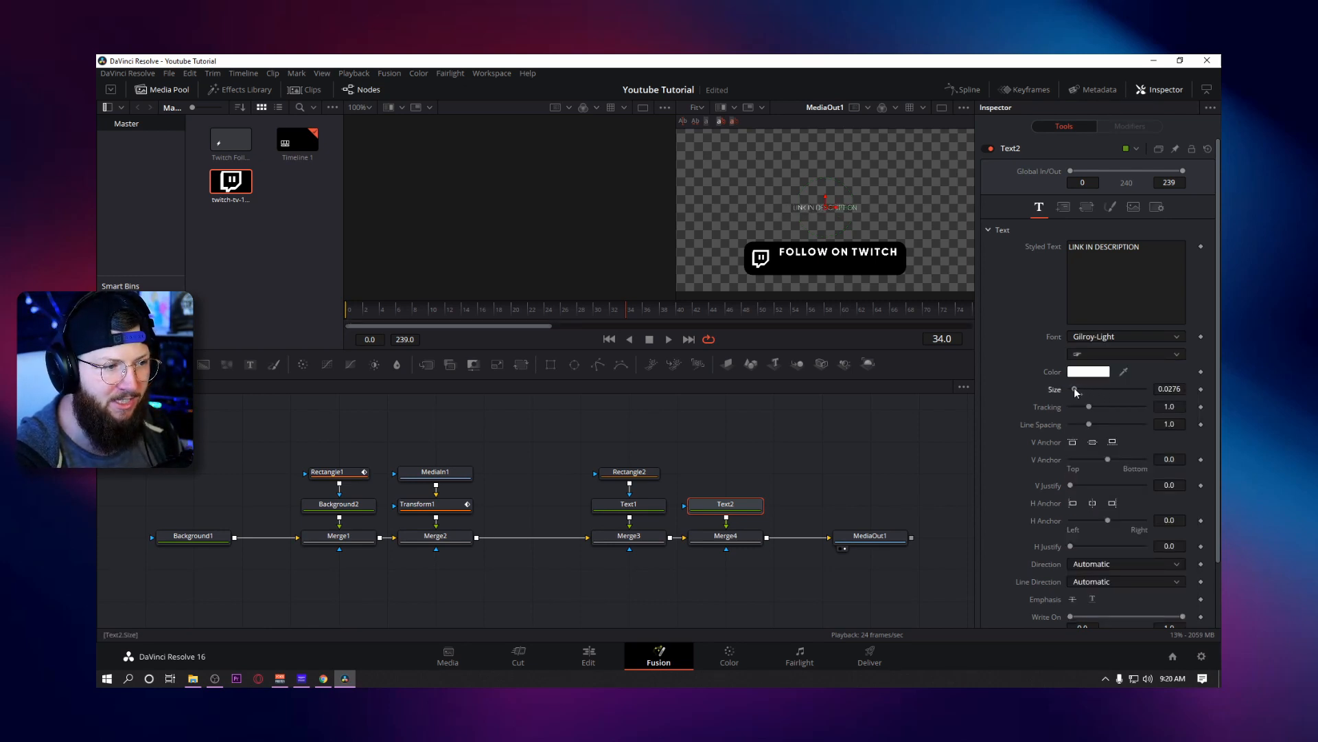
pyautogui.moveTo(824, 208); pyautogui.dragTo(847, 264)
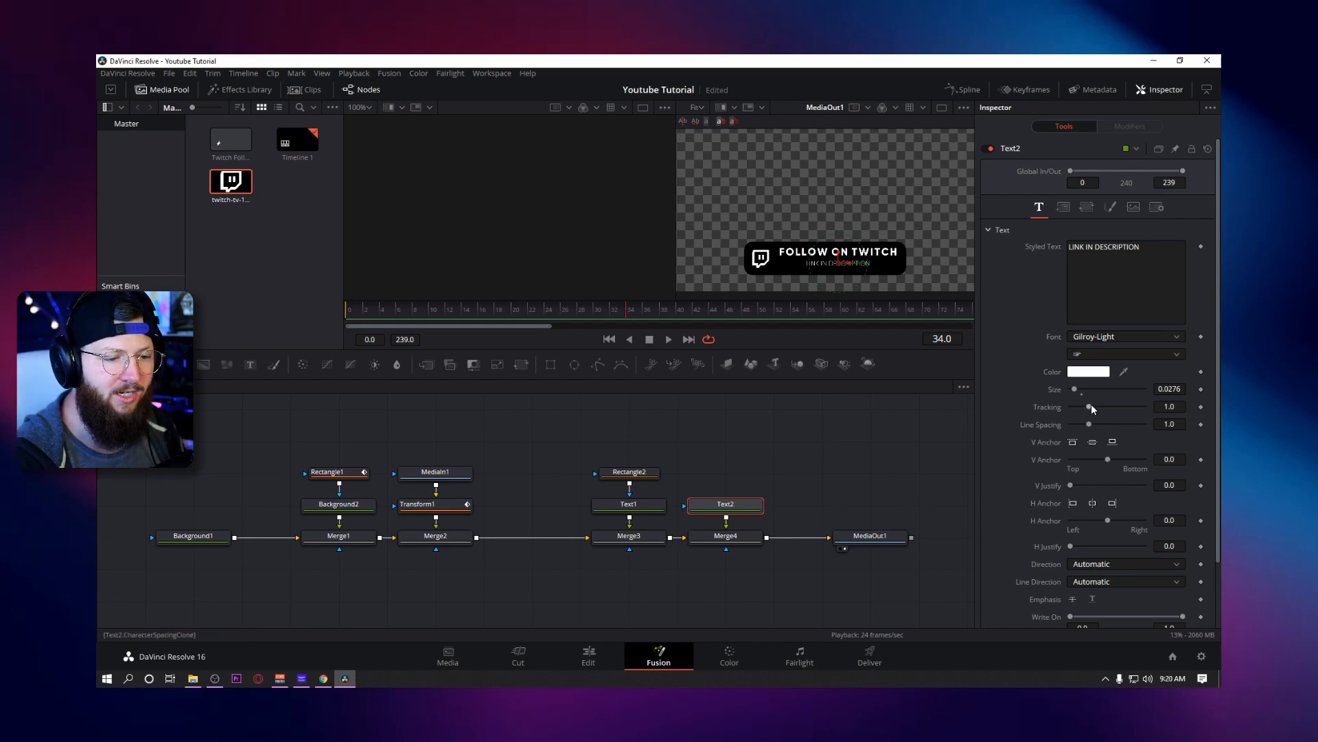
pyautogui.moveTo(1077, 389); pyautogui.dragTo(1078, 388)
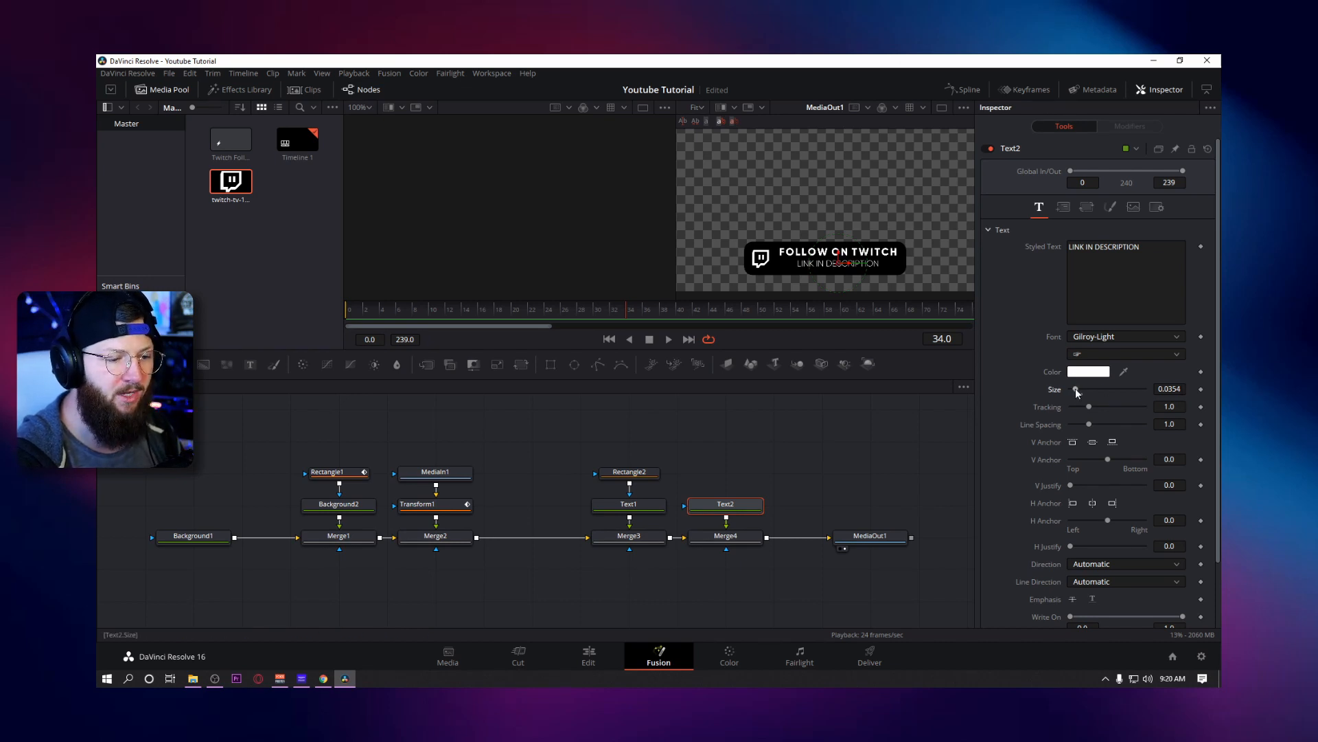
pyautogui.moveTo(1077, 392); pyautogui.dragTo(1075, 391)
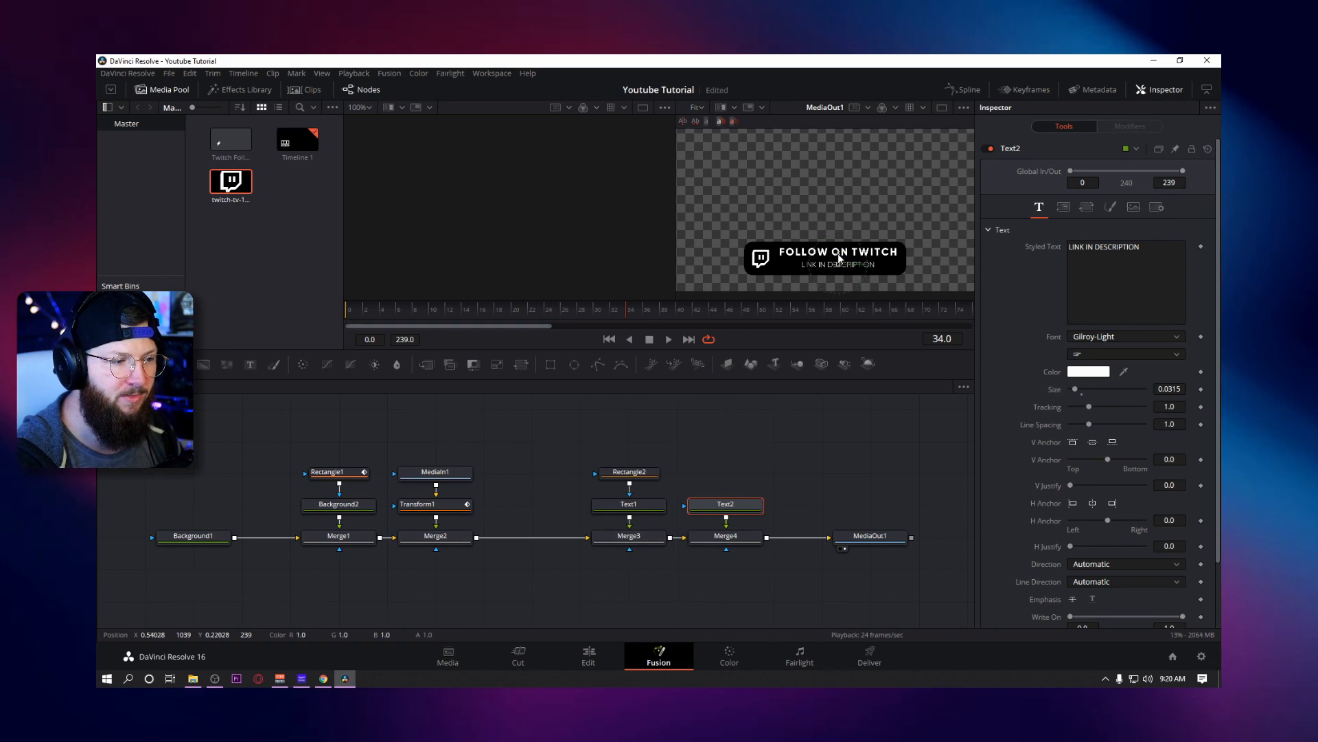
# Nudge the FOLLOW ON TWITCH and LINK IN DESCRIPTION lines slightly lower so they sit balanced inside the box.
pyautogui.click(645, 473)
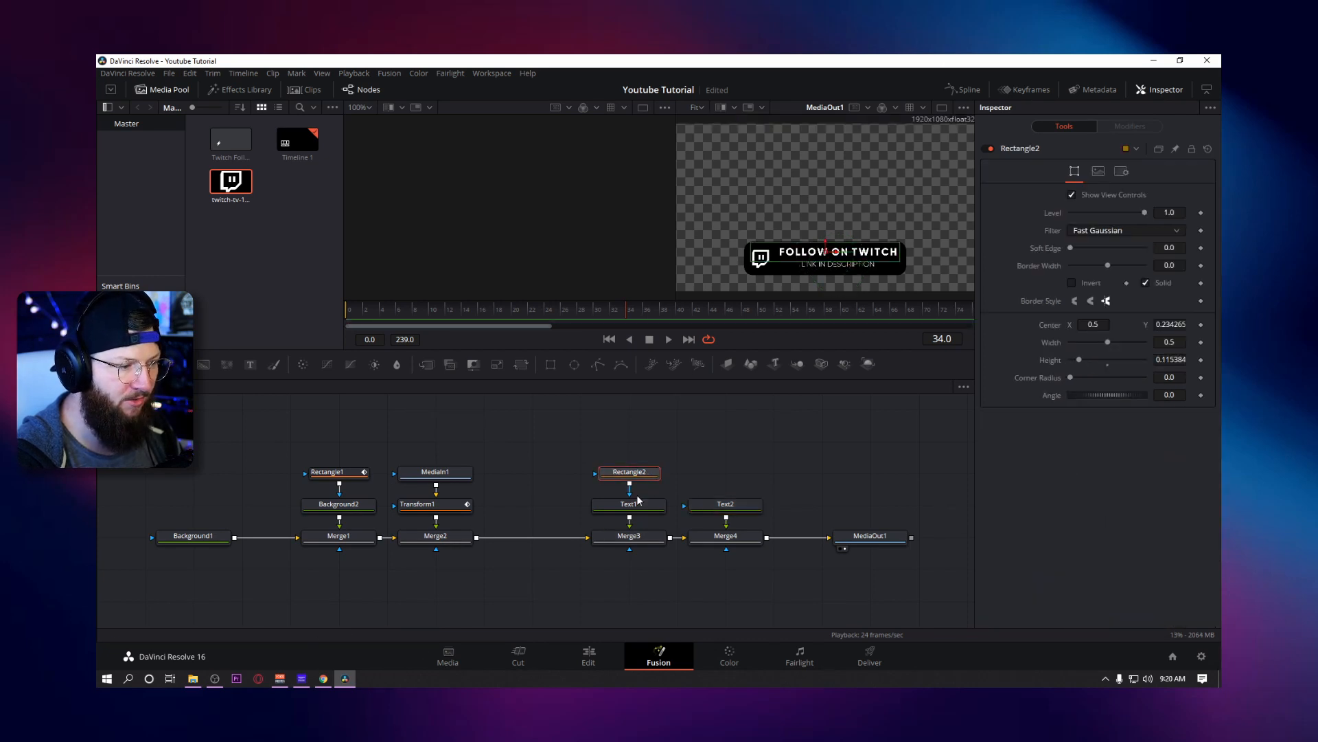
pyautogui.click(636, 504)
pyautogui.moveTo(837, 241); pyautogui.dragTo(838, 243)
pyautogui.click(709, 503)
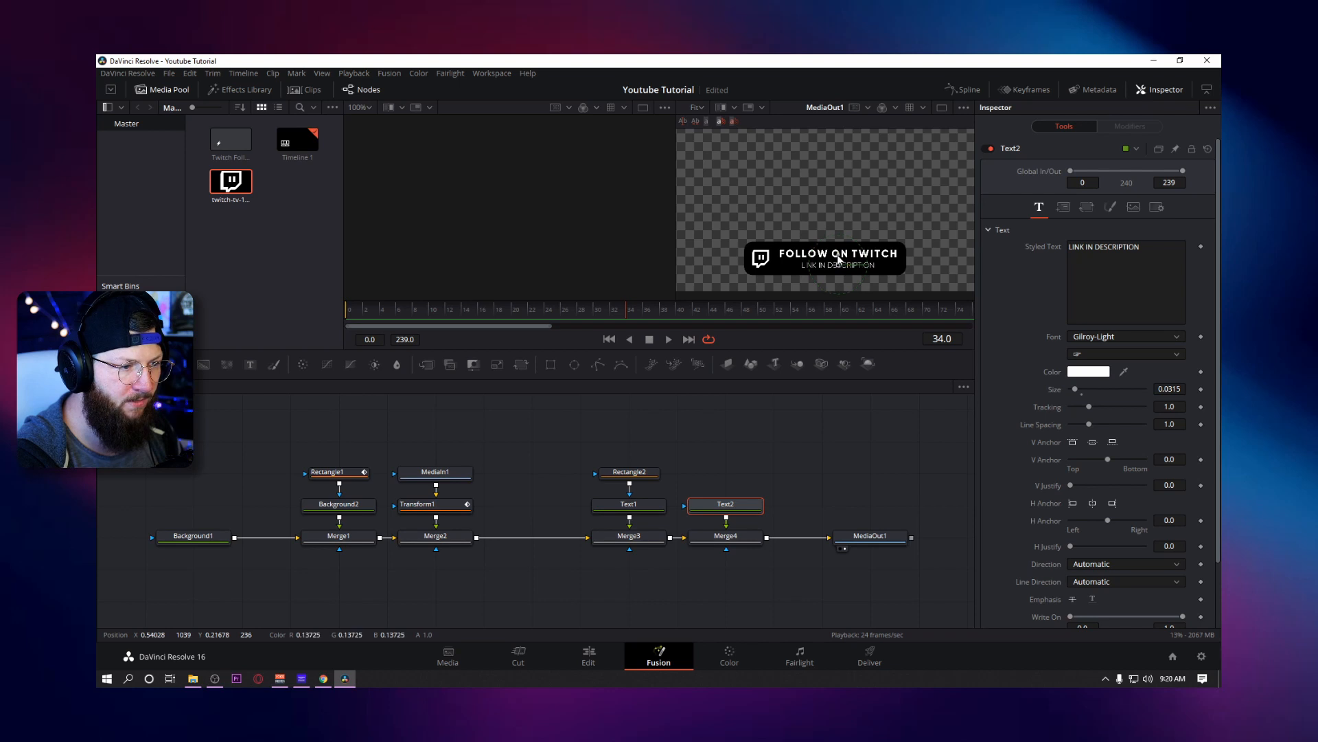
pyautogui.click(747, 537)
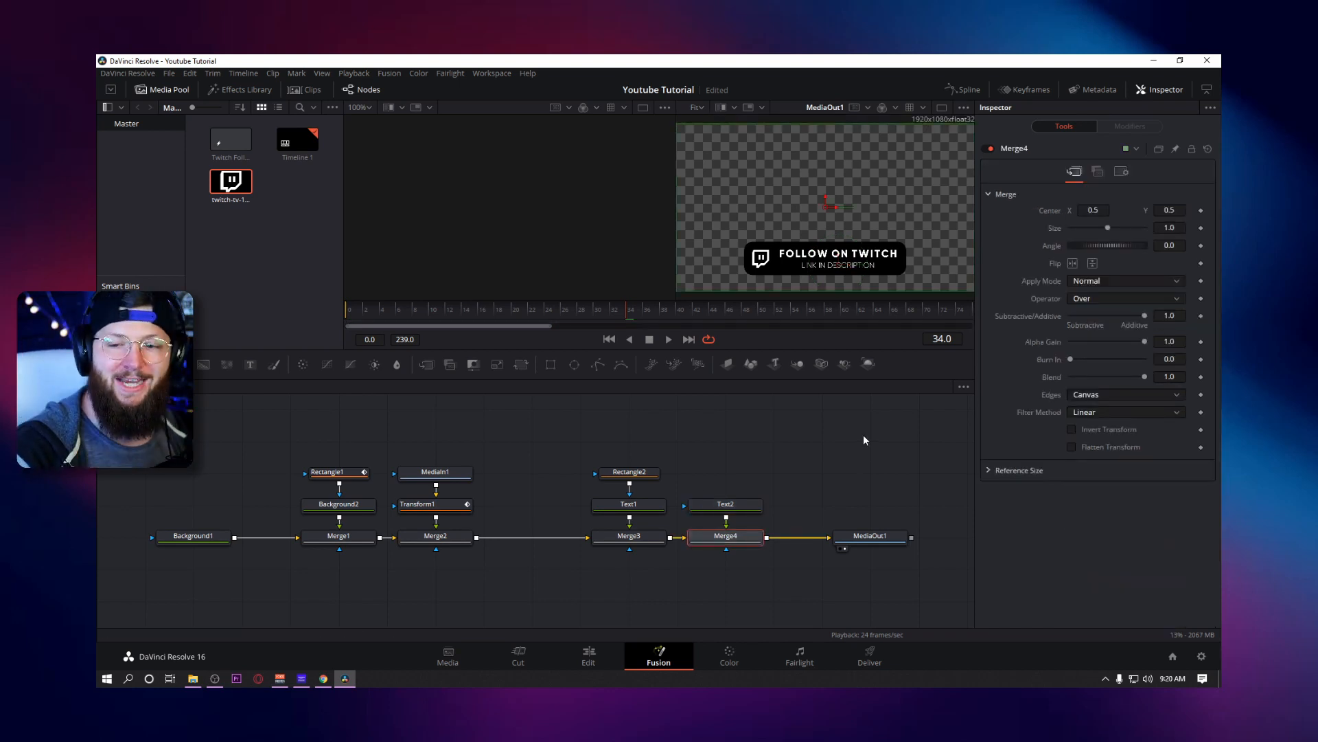
pyautogui.moveTo(599, 432); pyautogui.dragTo(728, 570)
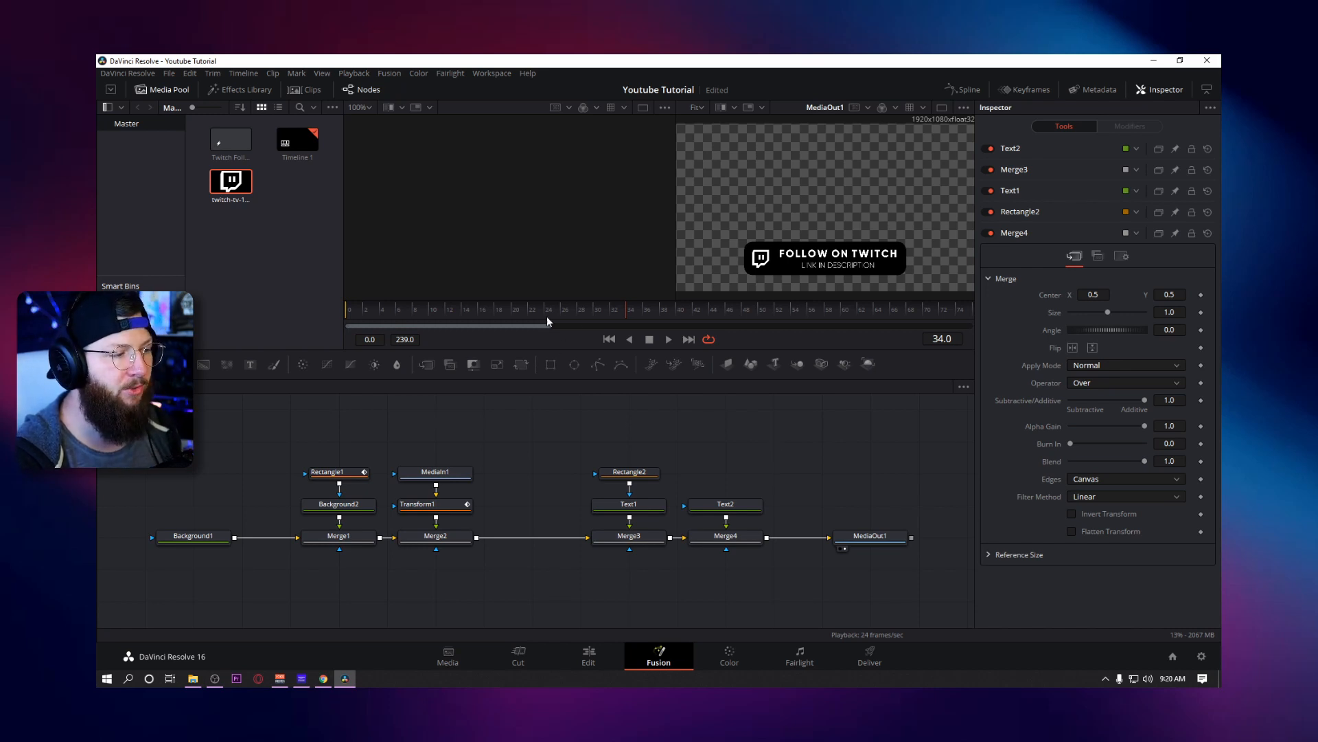
# Mask Text2 with a rectangle about 0.276 wide and 0.080 high, centred around the text at about X 0.543, Y 0.154.
pyautogui.click(707, 504)
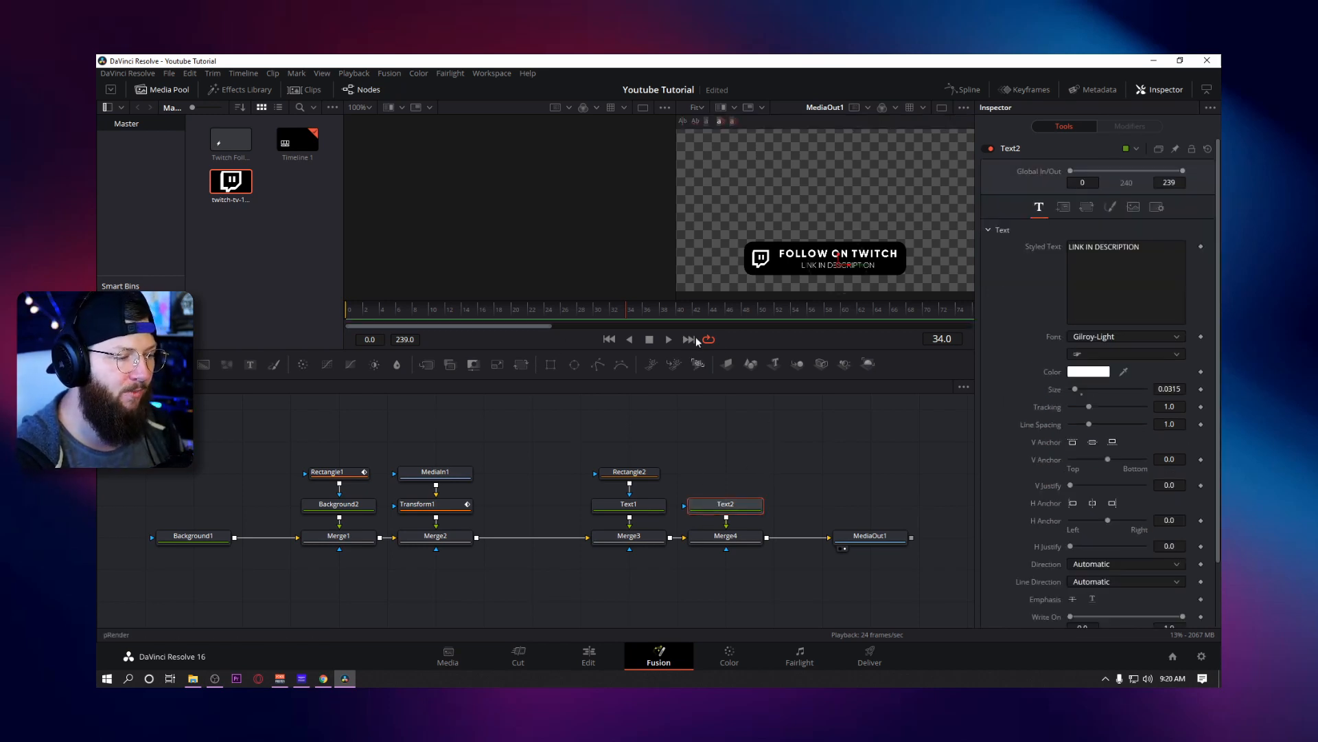
pyautogui.click(550, 364)
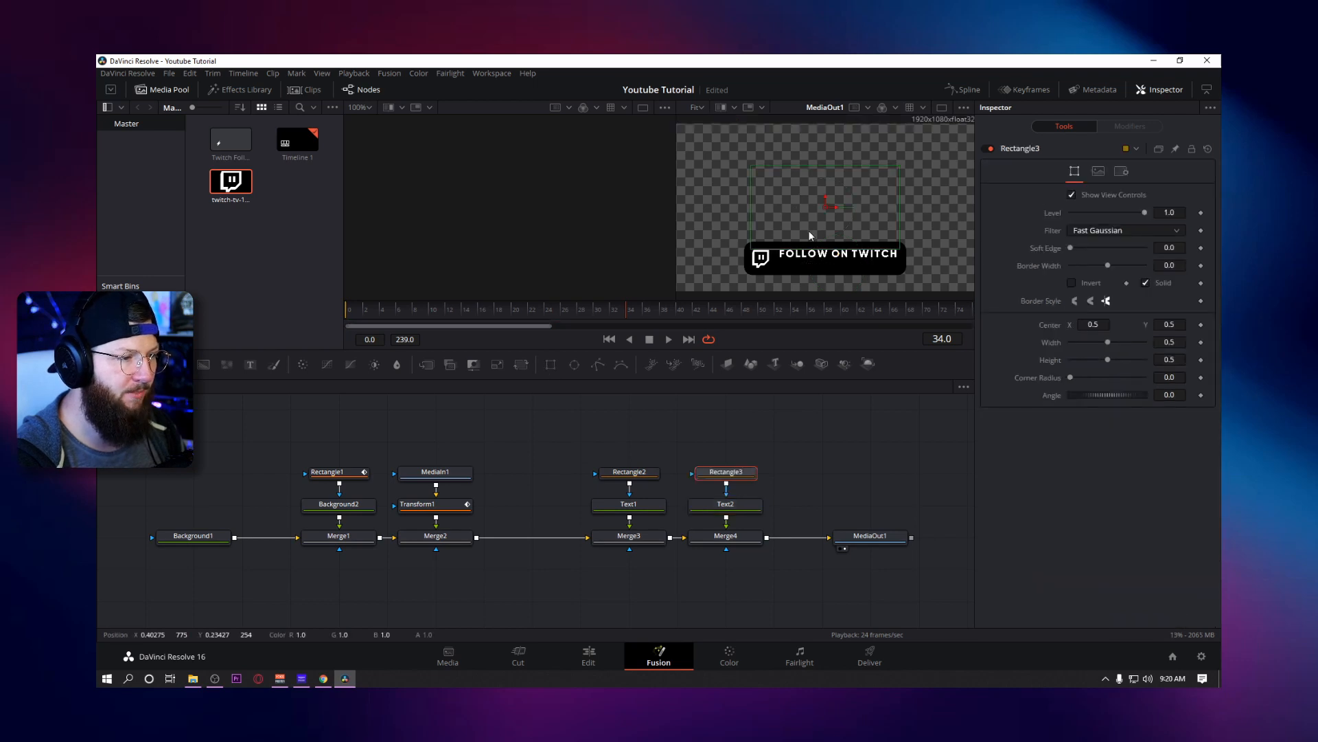
pyautogui.moveTo(826, 202); pyautogui.dragTo(847, 262)
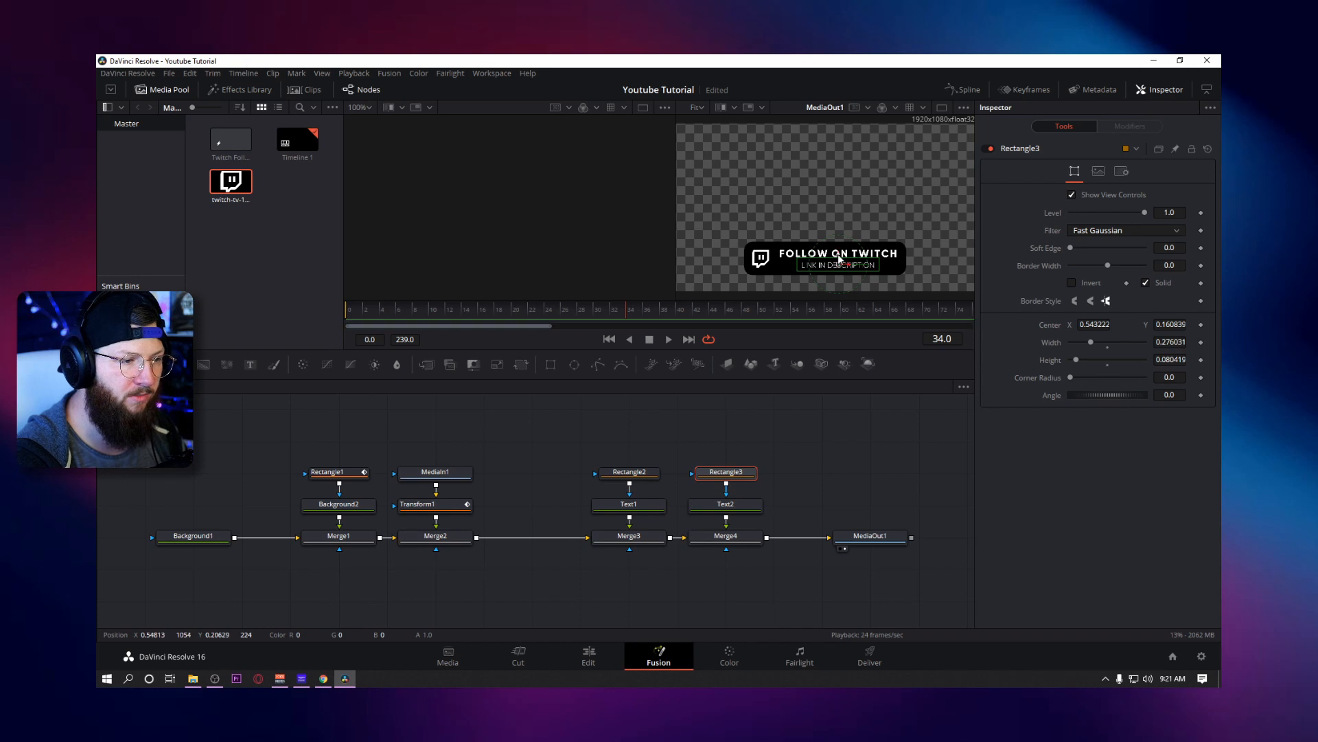
# Narrow the Rectangle2 mask to about 0.414 wide and centre it at about X 0.539 around FOLLOW ON TWITCH.
pyautogui.click(643, 472)
pyautogui.moveTo(751, 256); pyautogui.dragTo(896, 258)
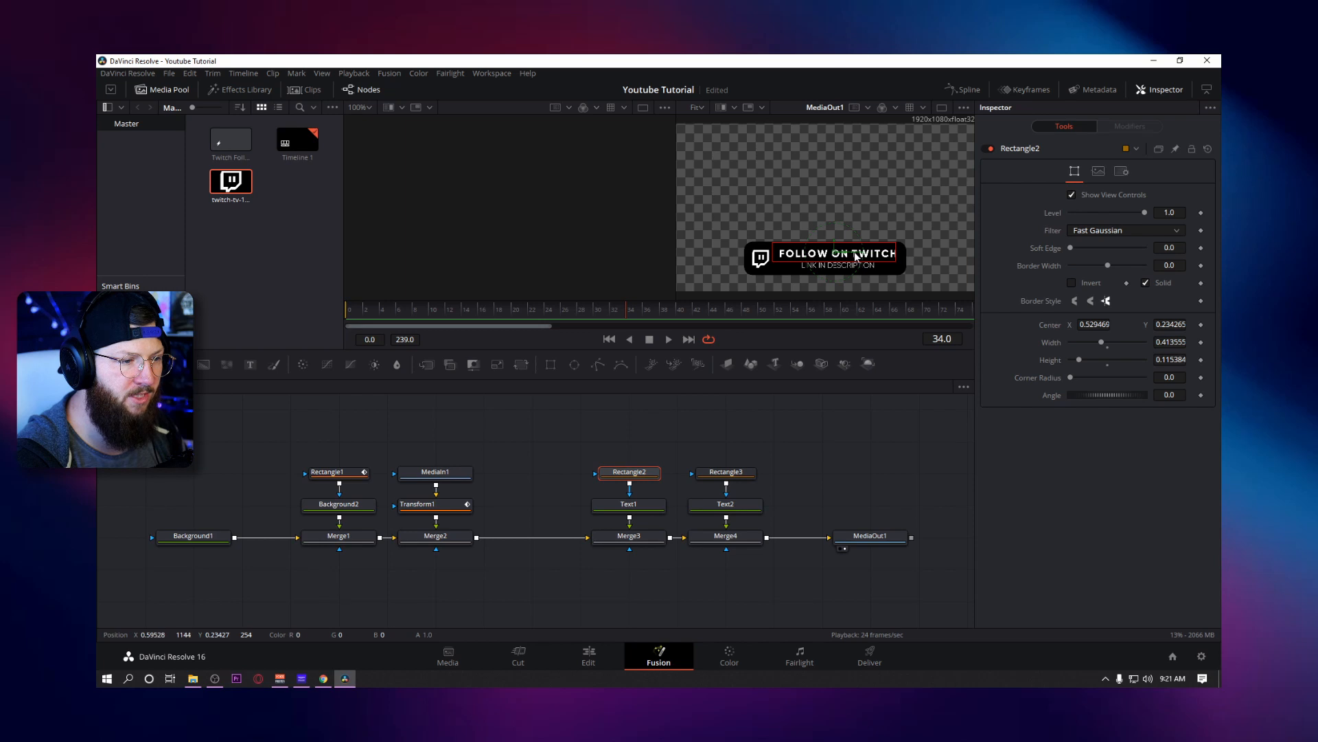
pyautogui.moveTo(853, 256); pyautogui.dragTo(855, 256)
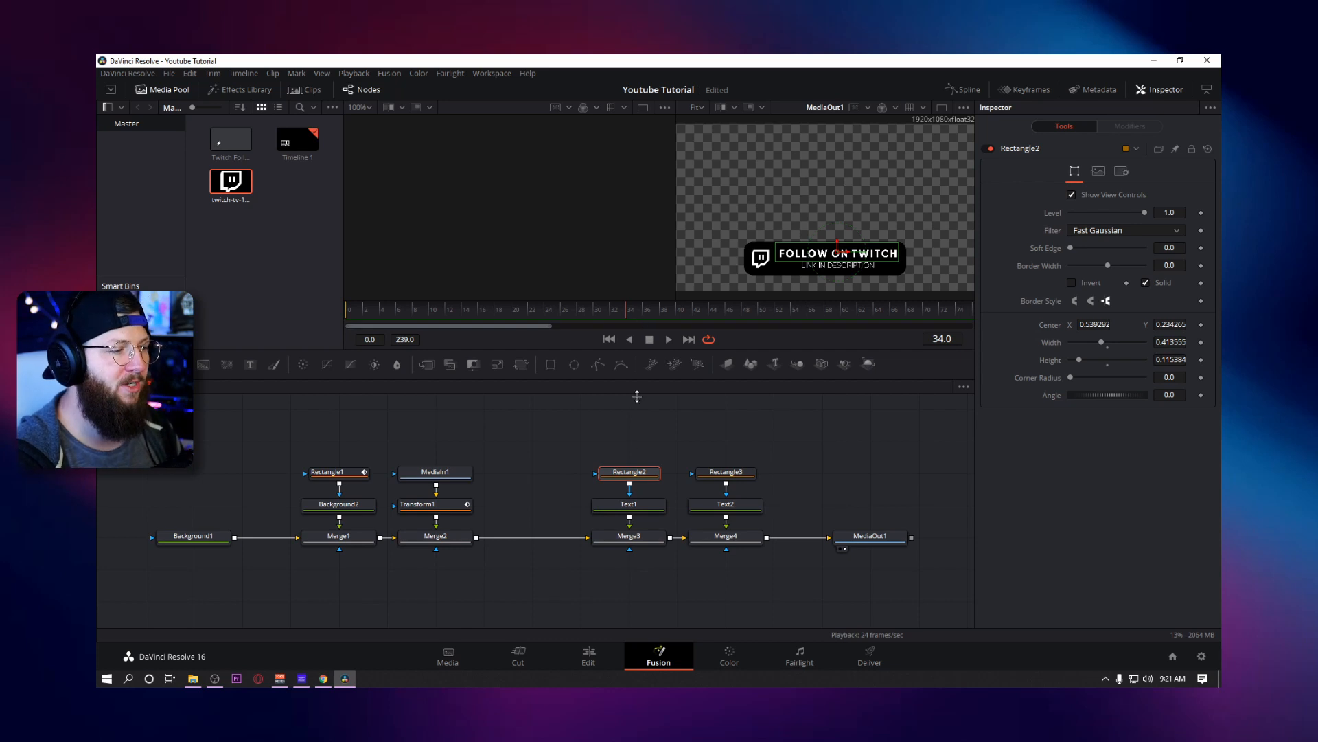
# Rename the Text1 node to FollowOnTwitch.
pyautogui.click(630, 507)
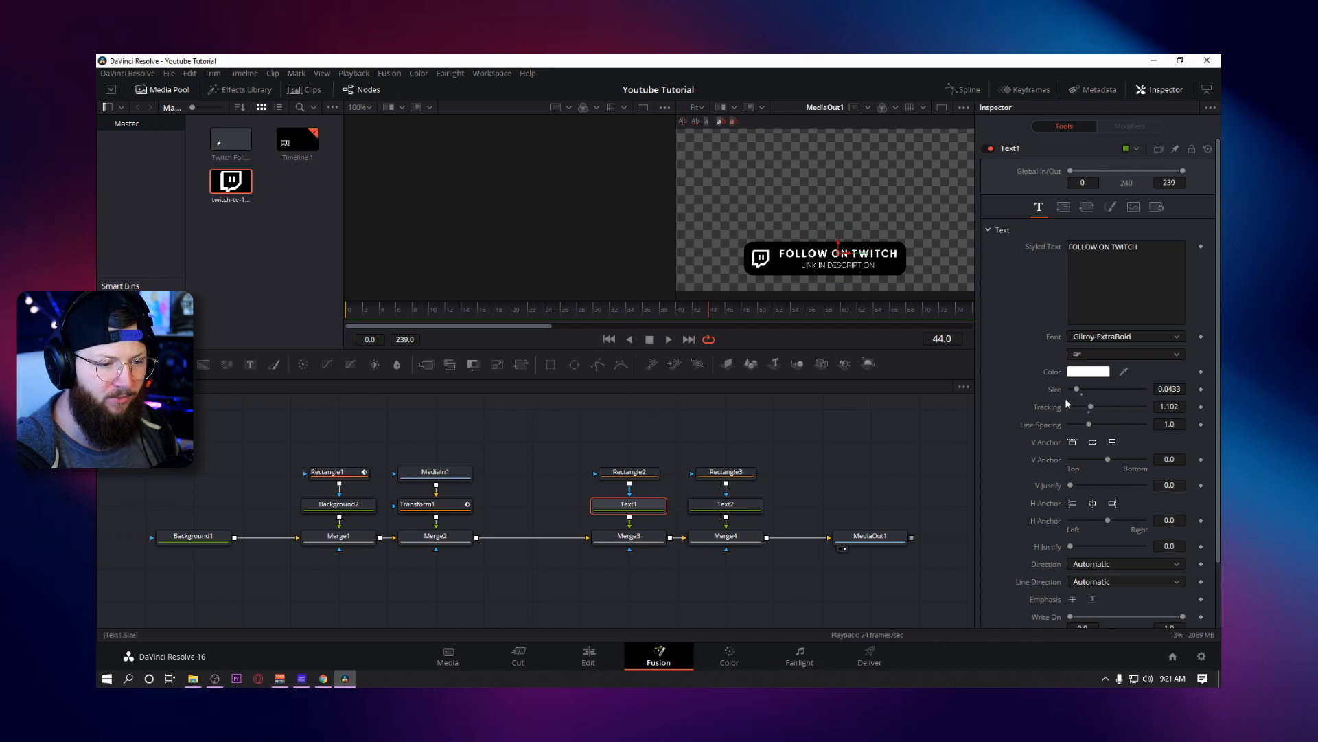
pyautogui.rightClick(630, 506)
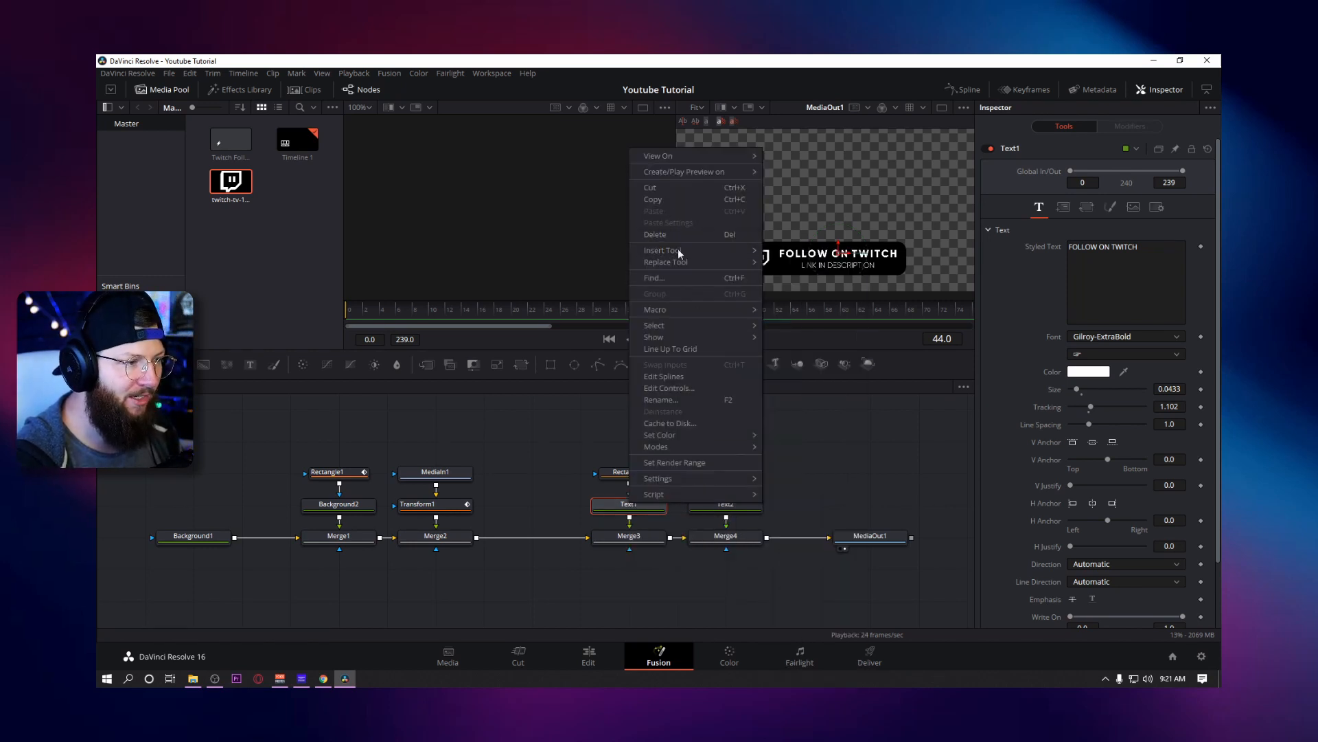
pyautogui.click(681, 402)
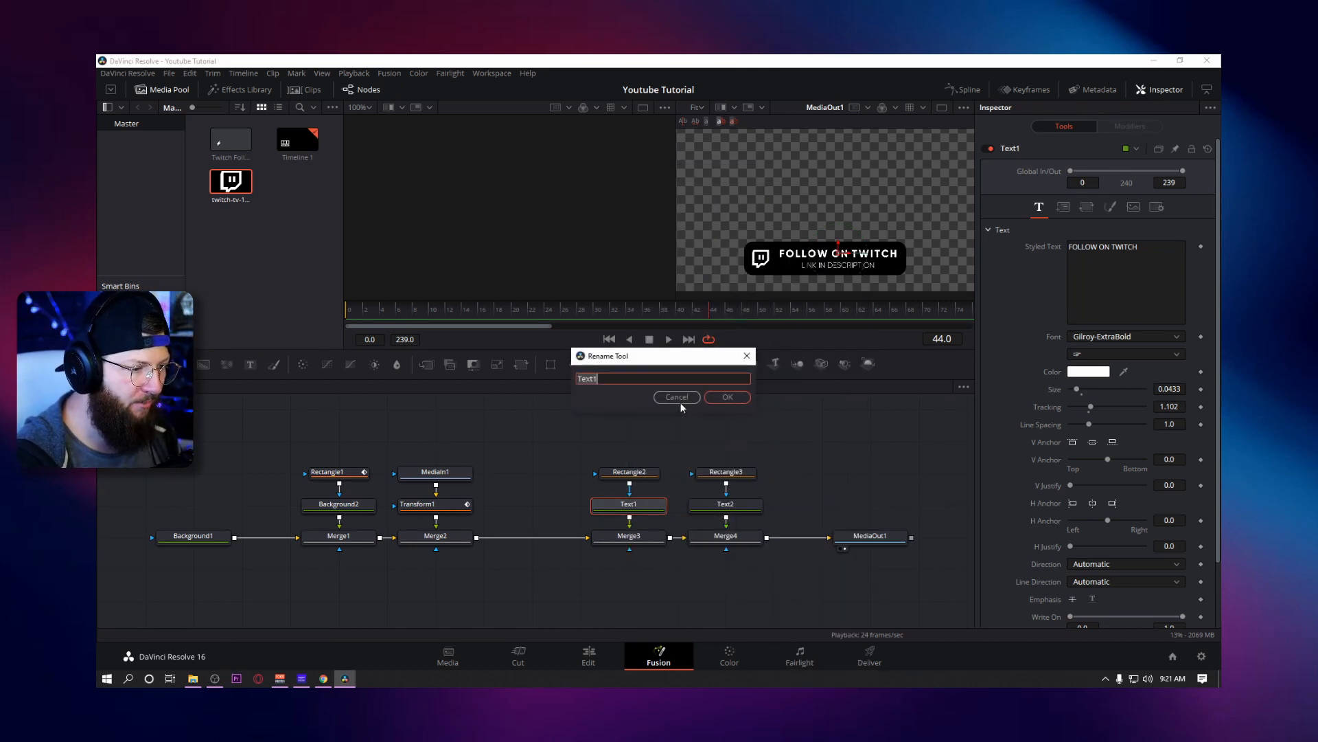
pyautogui.write('Fol')
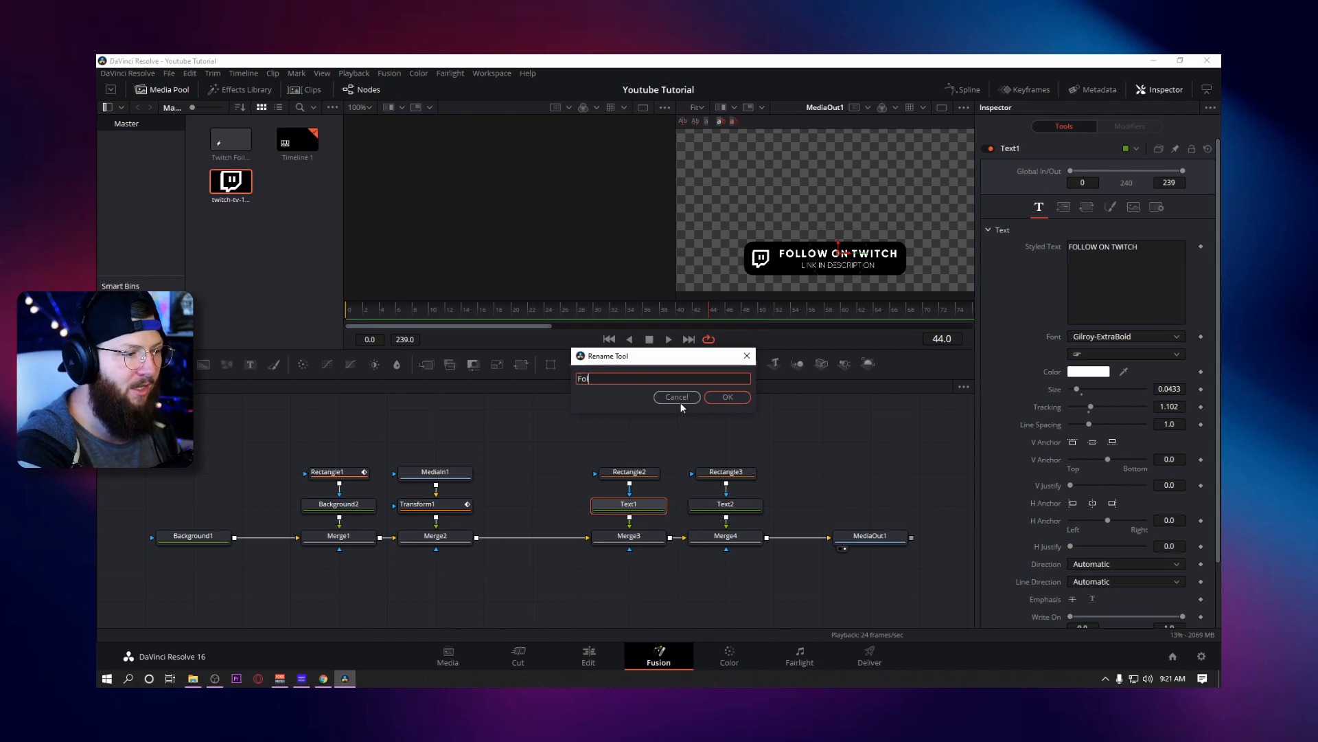
pyautogui.write('lowOnTwitch')
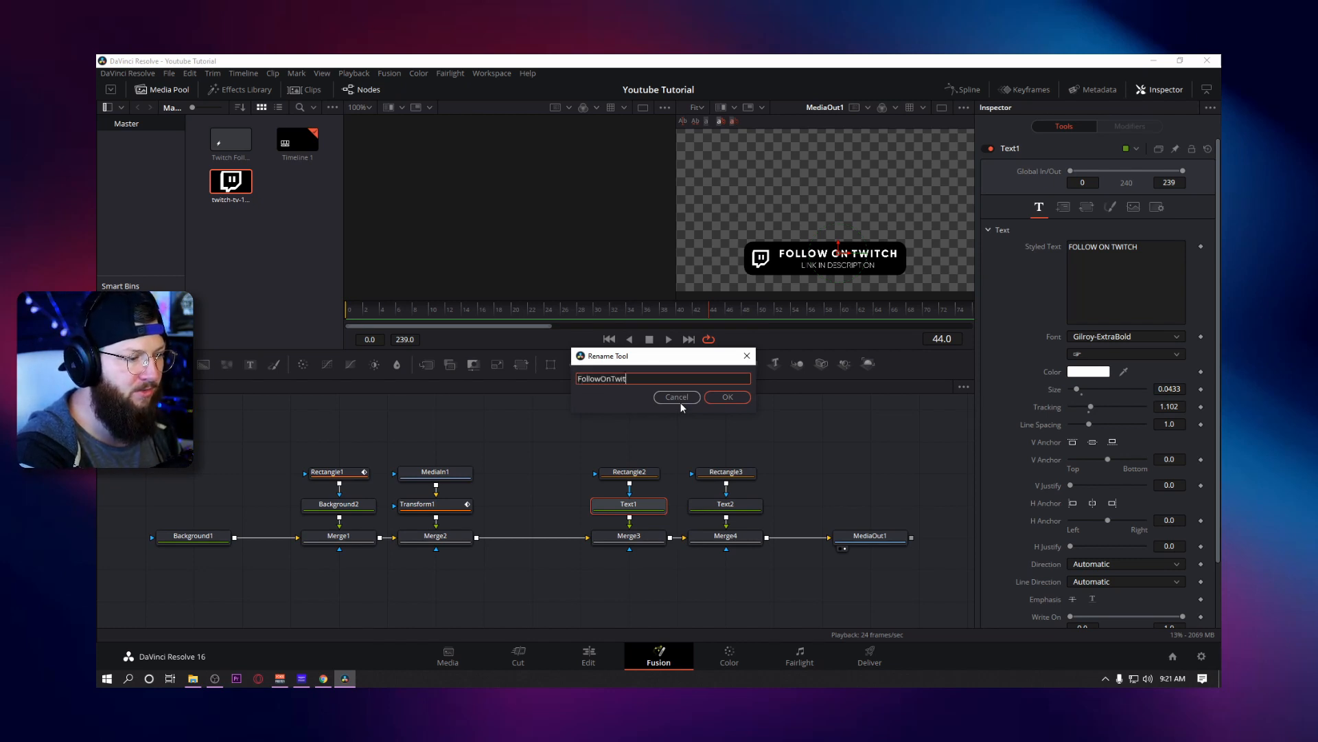
pyautogui.press('Return')
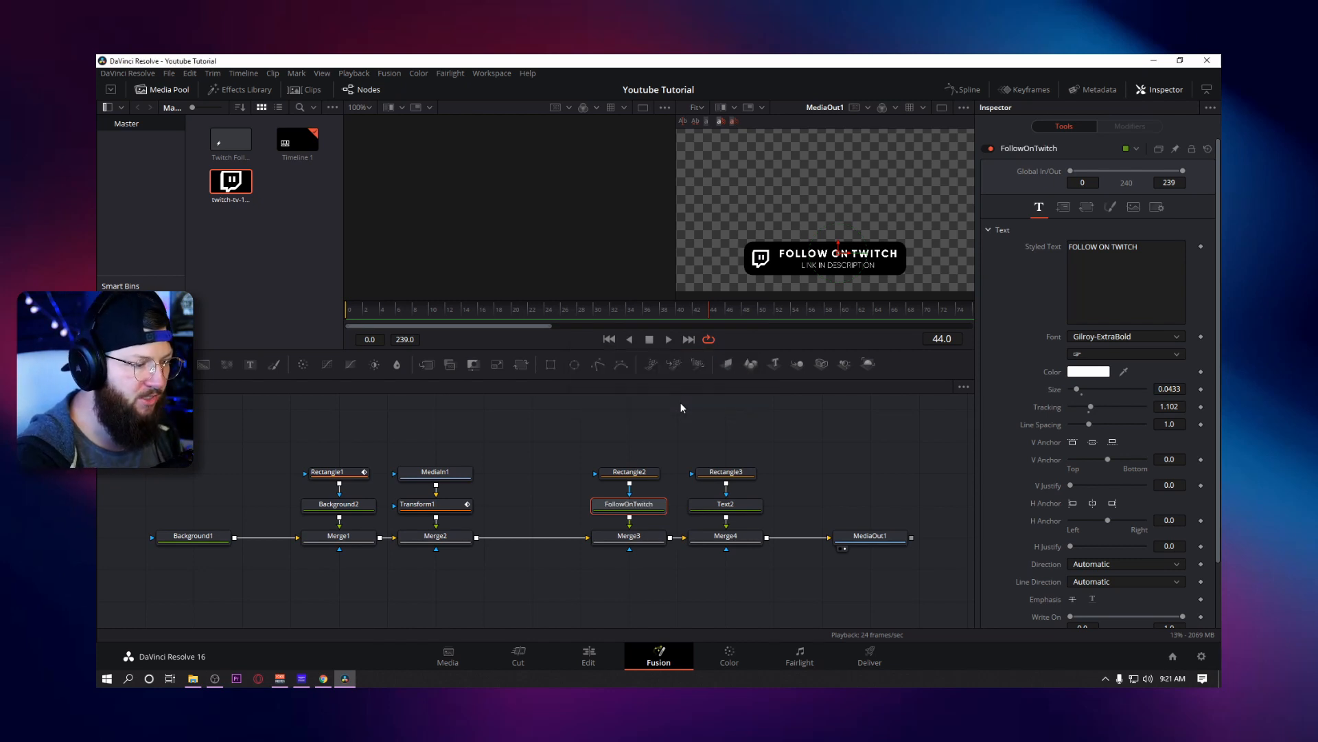
# Rename the Text2 node to Link.
pyautogui.click(726, 506)
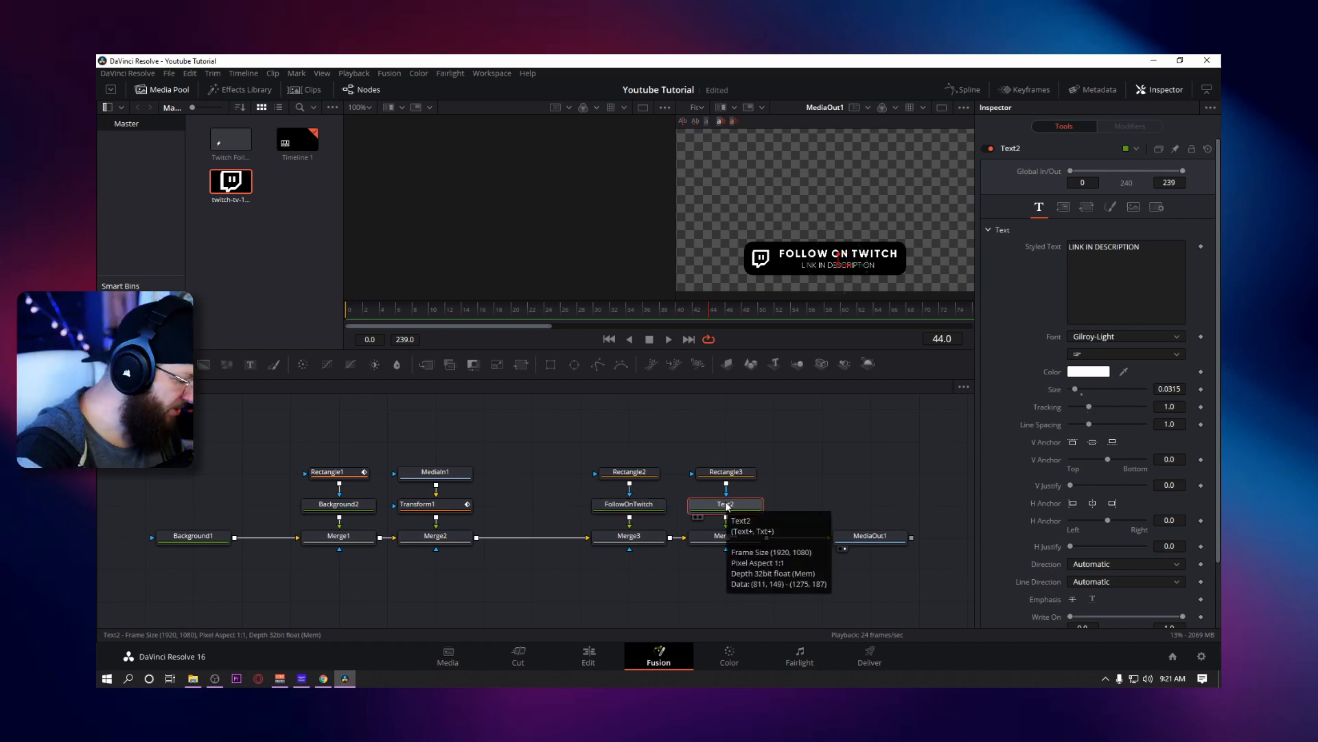
pyautogui.press('F2')
pyautogui.write('Link')
pyautogui.press('Return')
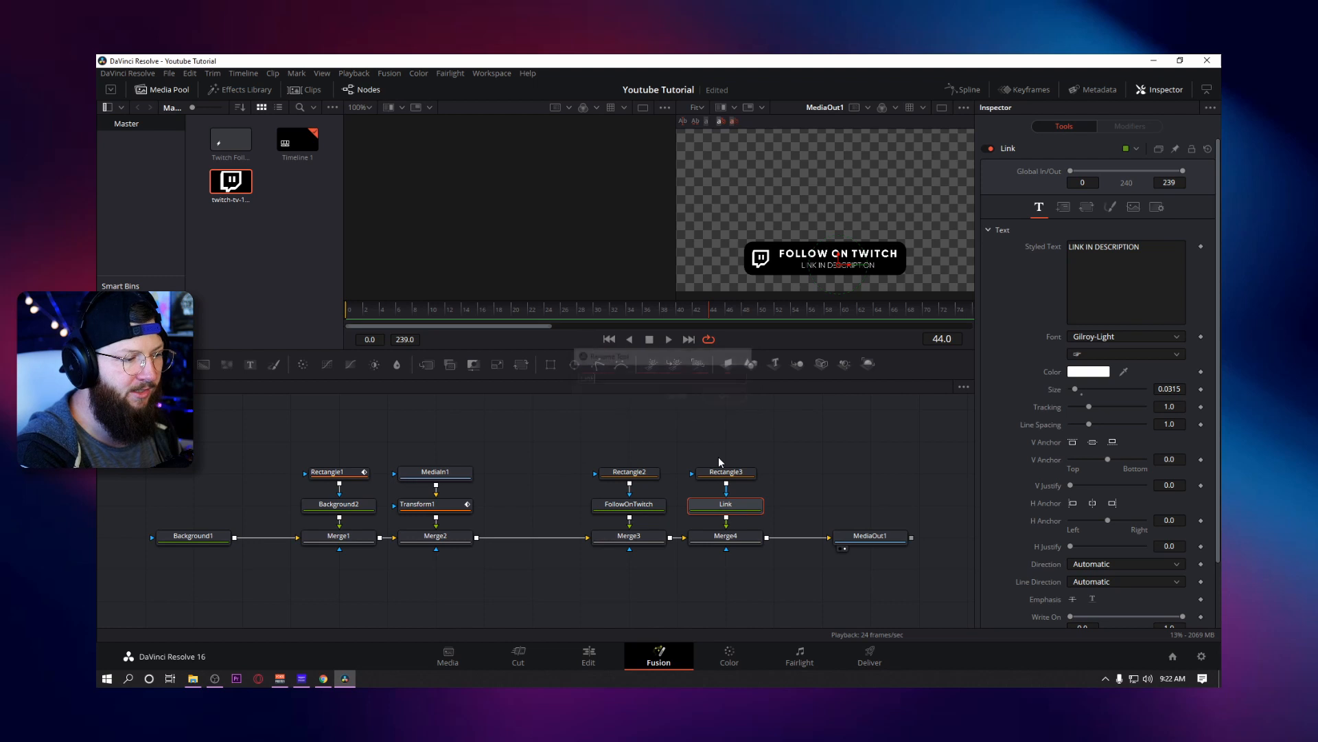
# Rename the Rectangle2 mask node to FollowMask.
pyautogui.click(636, 477)
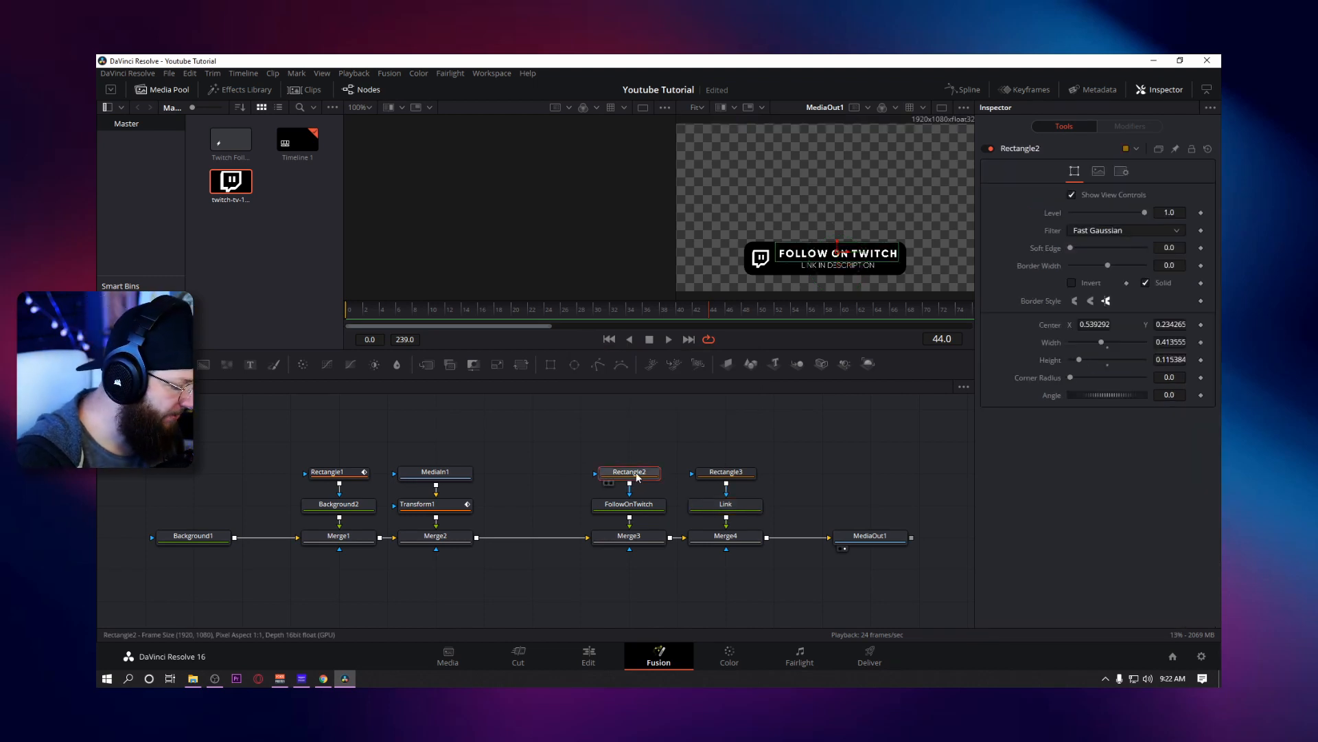
pyautogui.press('F2')
pyautogui.write('Follon')
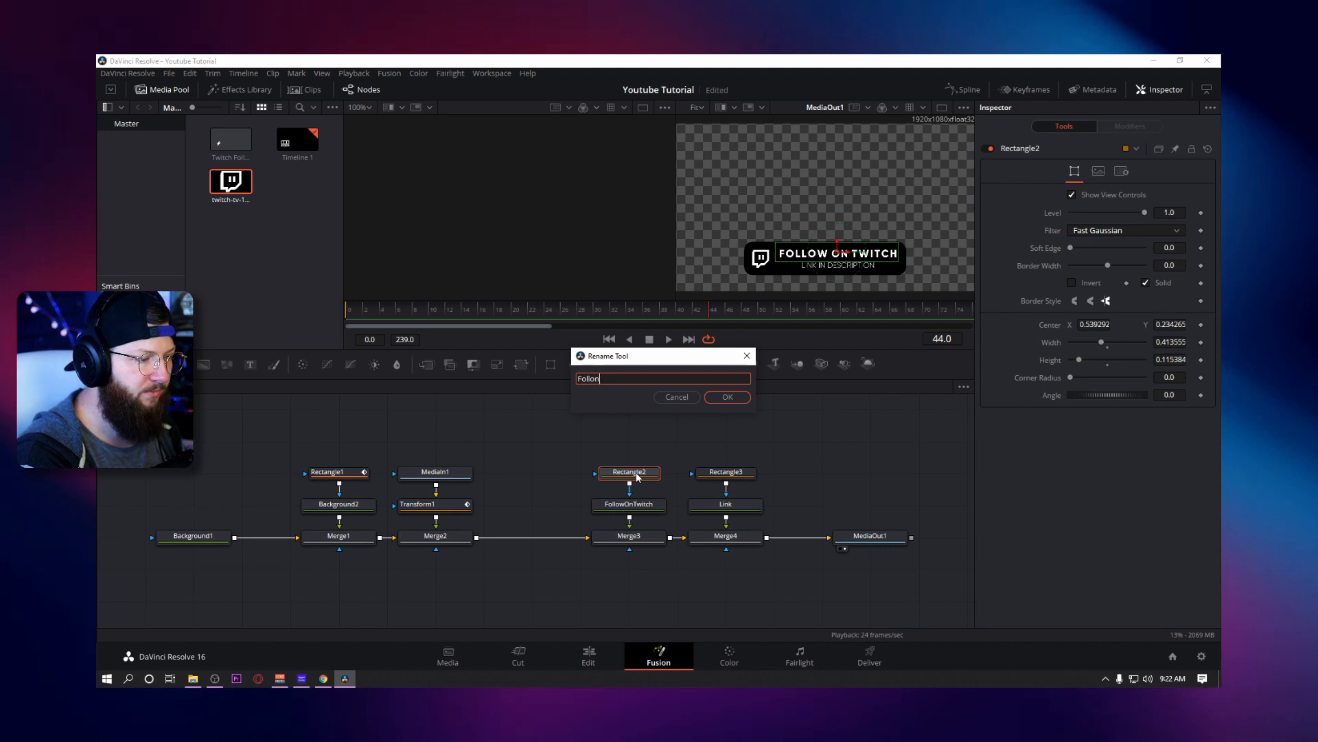
pyautogui.write('S')
pyautogui.press('BackSpace')
pyautogui.press('BackSpace')
pyautogui.write('wMask')
pyautogui.press('Return')
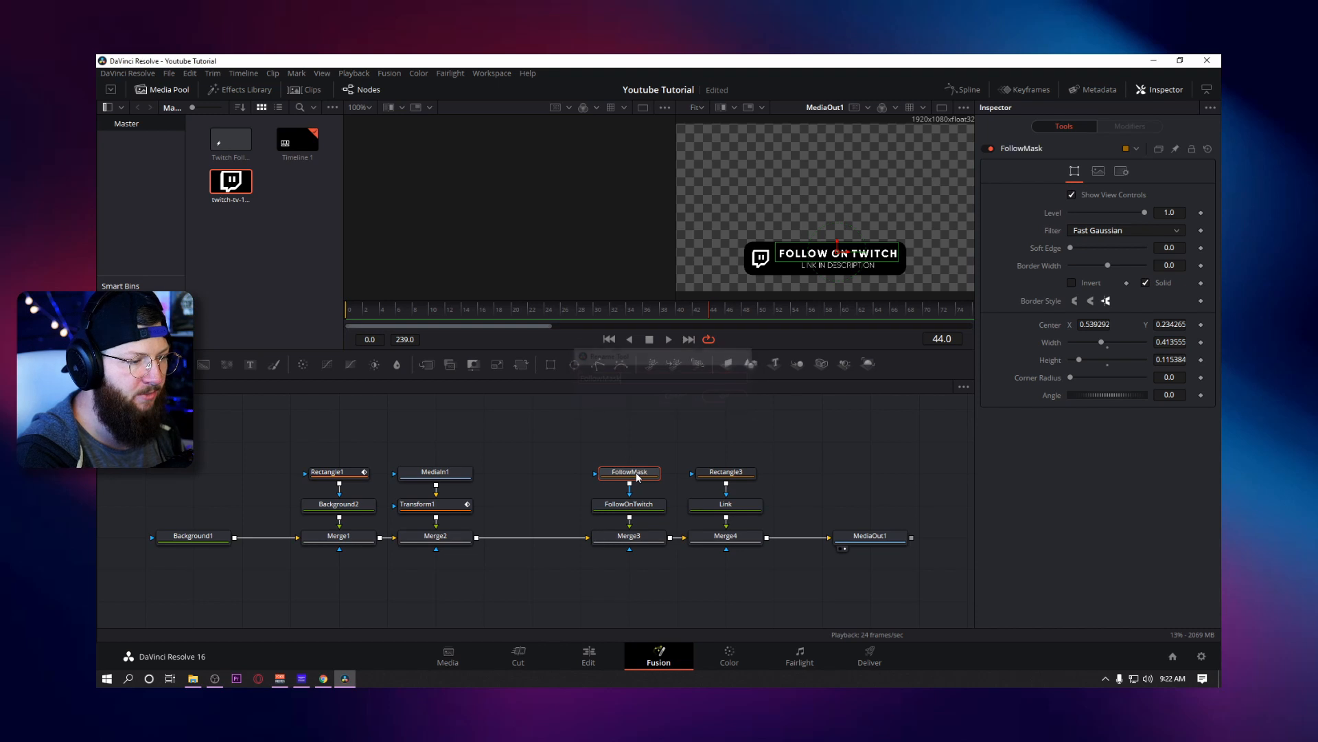
# Rename the Rectangle3 mask node to LinkMask.
pyautogui.click(717, 474)
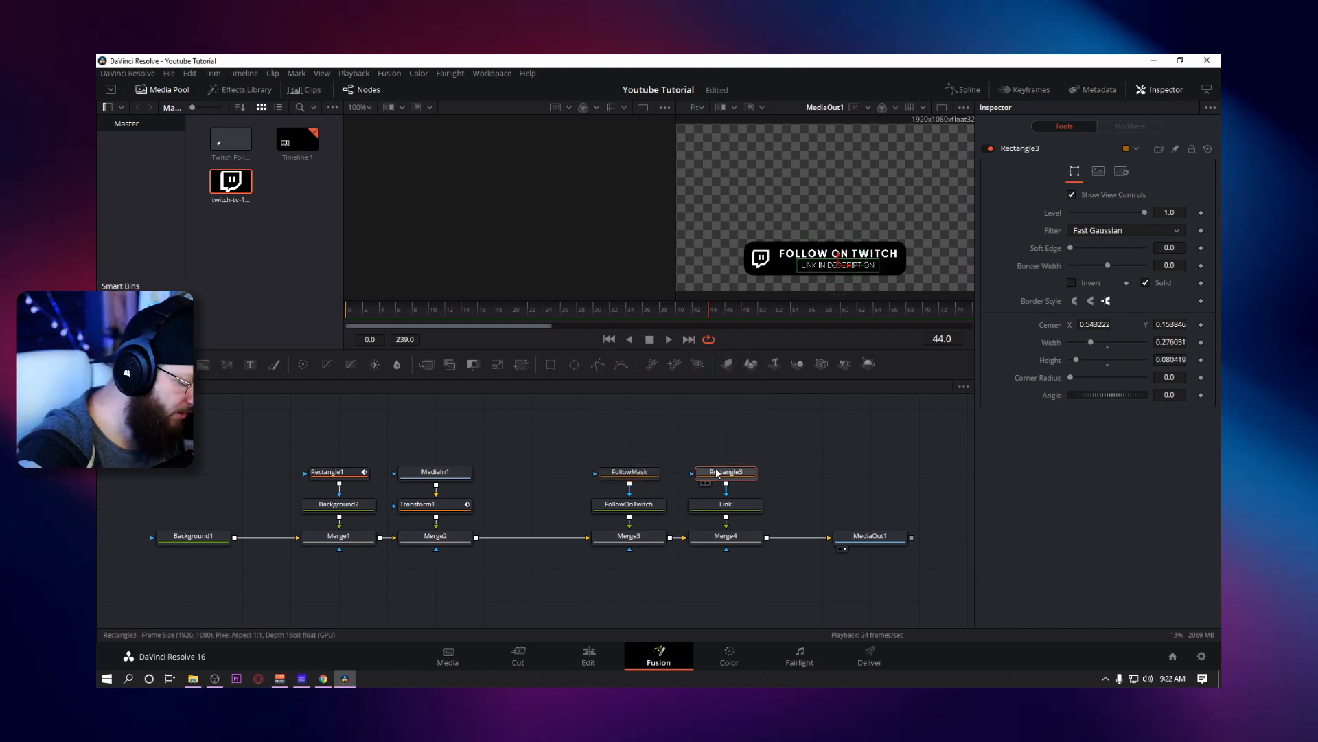
pyautogui.press('F2')
pyautogui.write('Li')
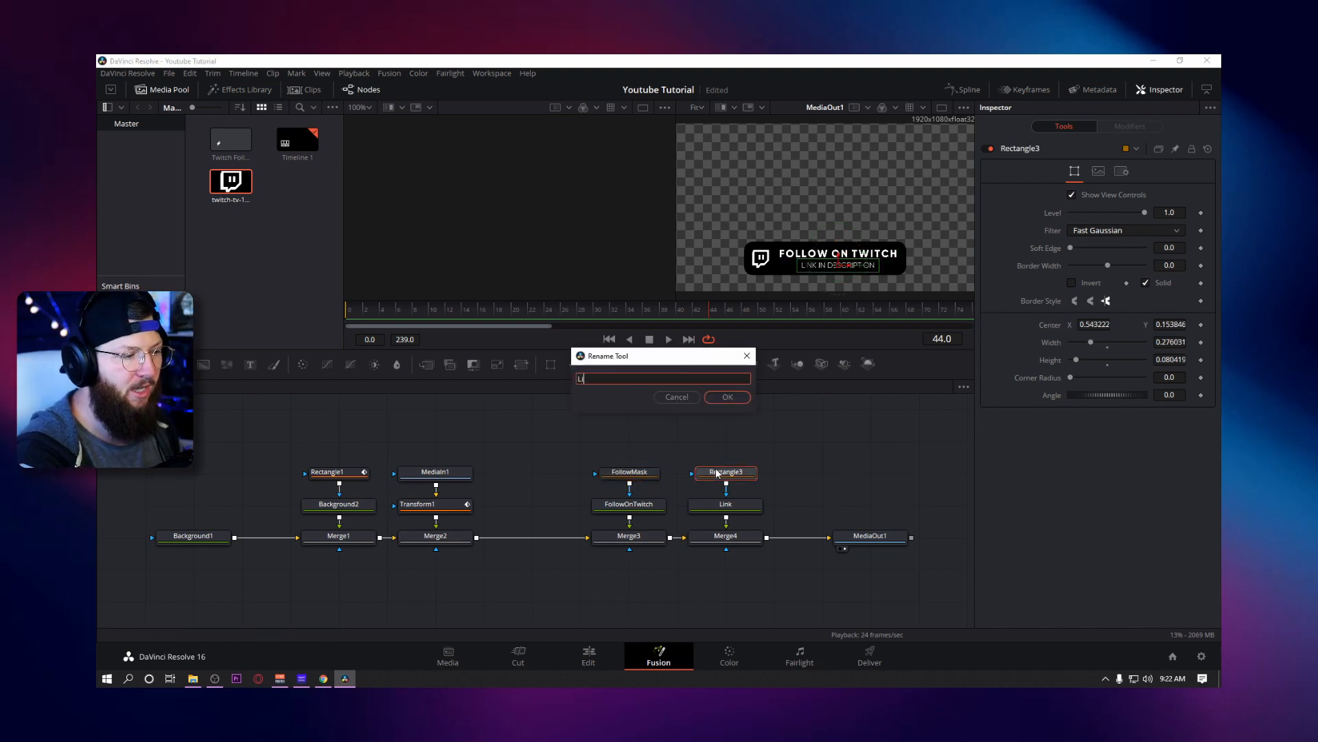
pyautogui.write('nikMask')
pyautogui.press('Return')
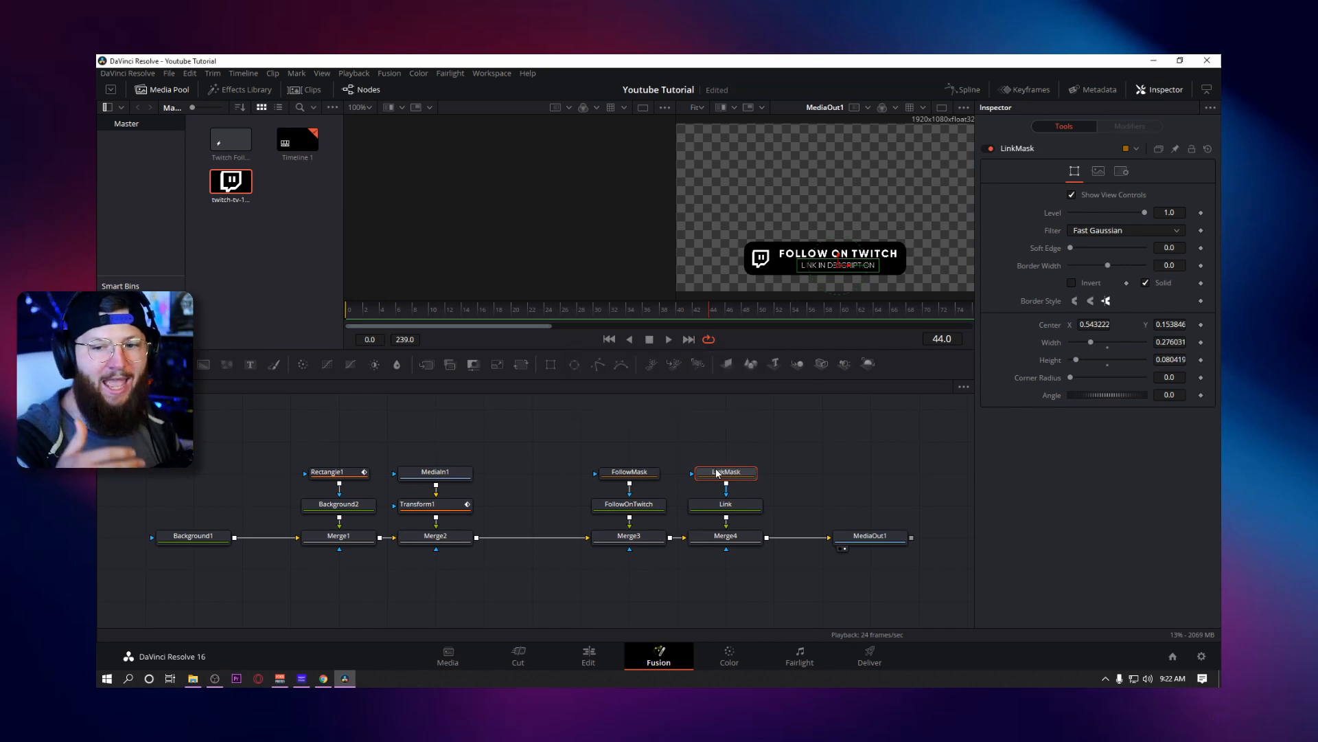
# Keyframe the FollowOnTwitch text's layout Center at its resting position on frame 44.
pyautogui.moveTo(624, 436); pyautogui.dragTo(743, 506)
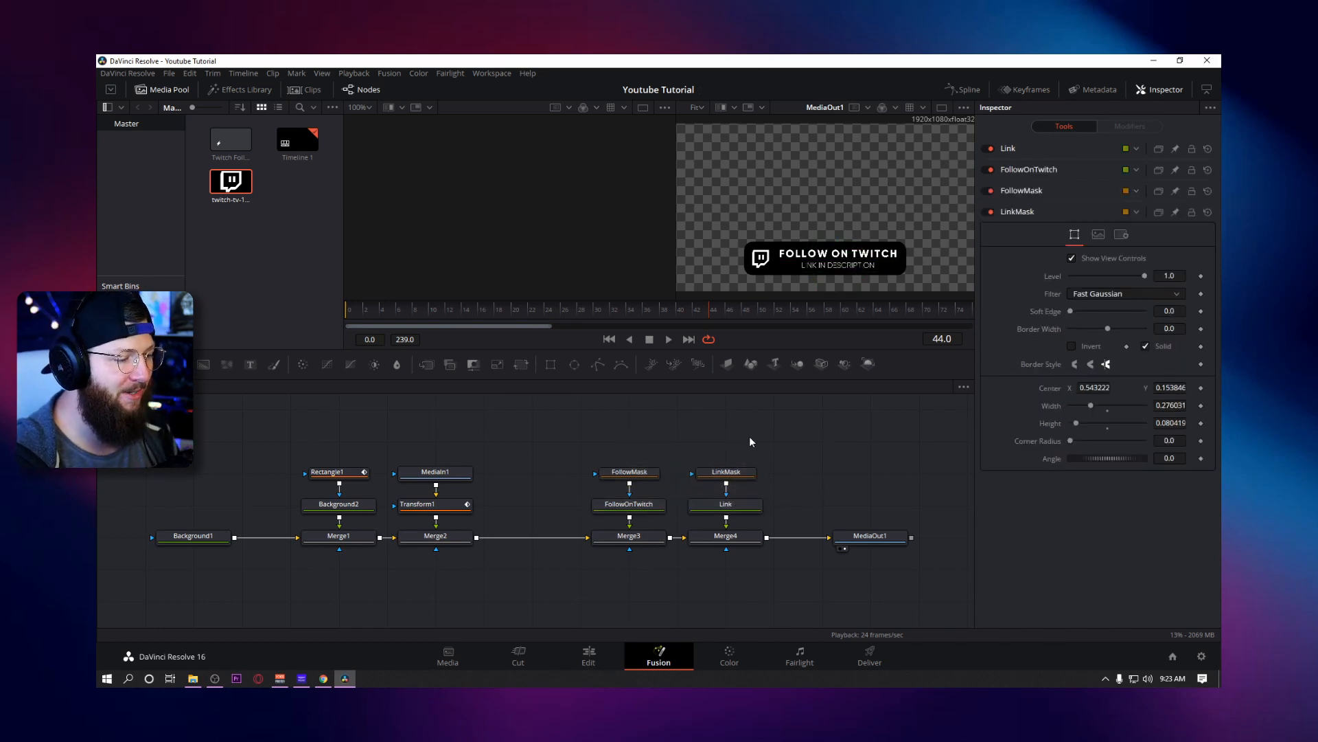
pyautogui.click(646, 507)
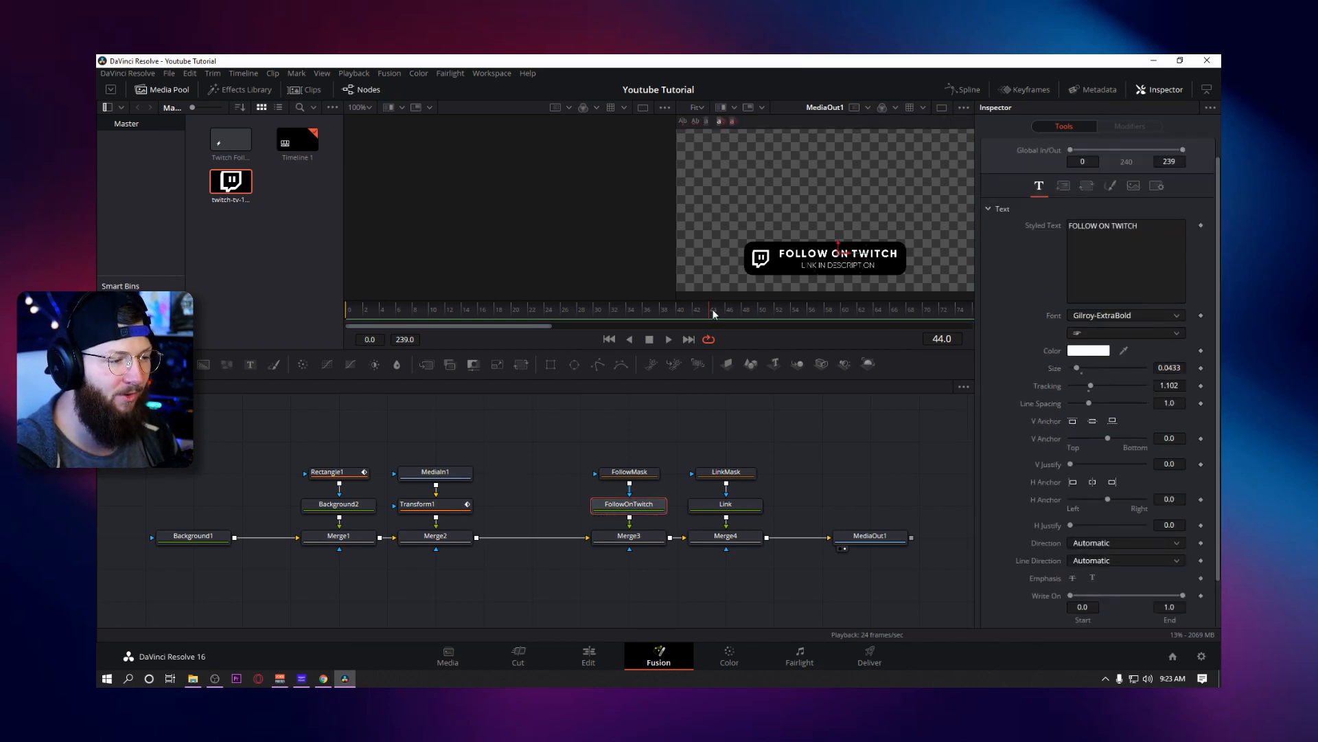
pyautogui.click(1064, 186)
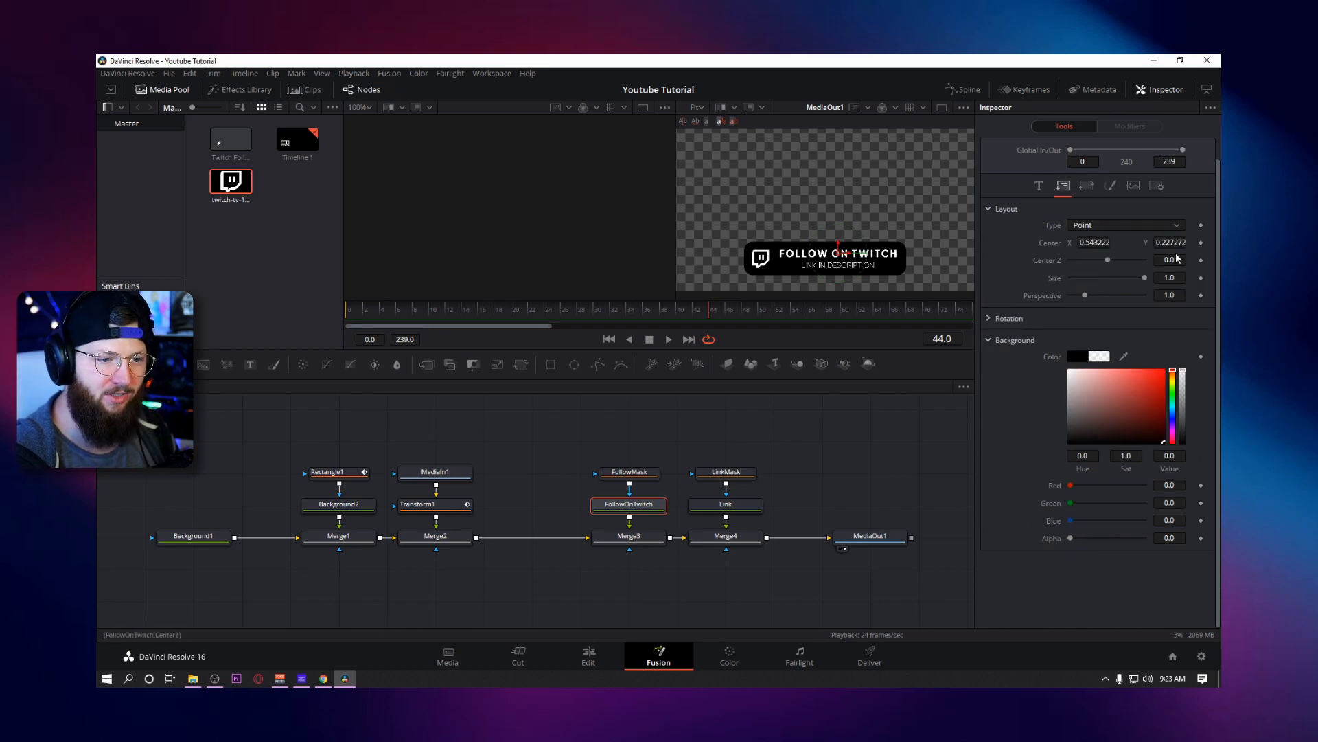
pyautogui.moveTo(1170, 242)
pyautogui.mouseDown()
pyautogui.moveTo(1142, 243)
pyautogui.moveTo(1153, 242)
pyautogui.mouseUp()
pyautogui.hotkey('ctrl', 'z')
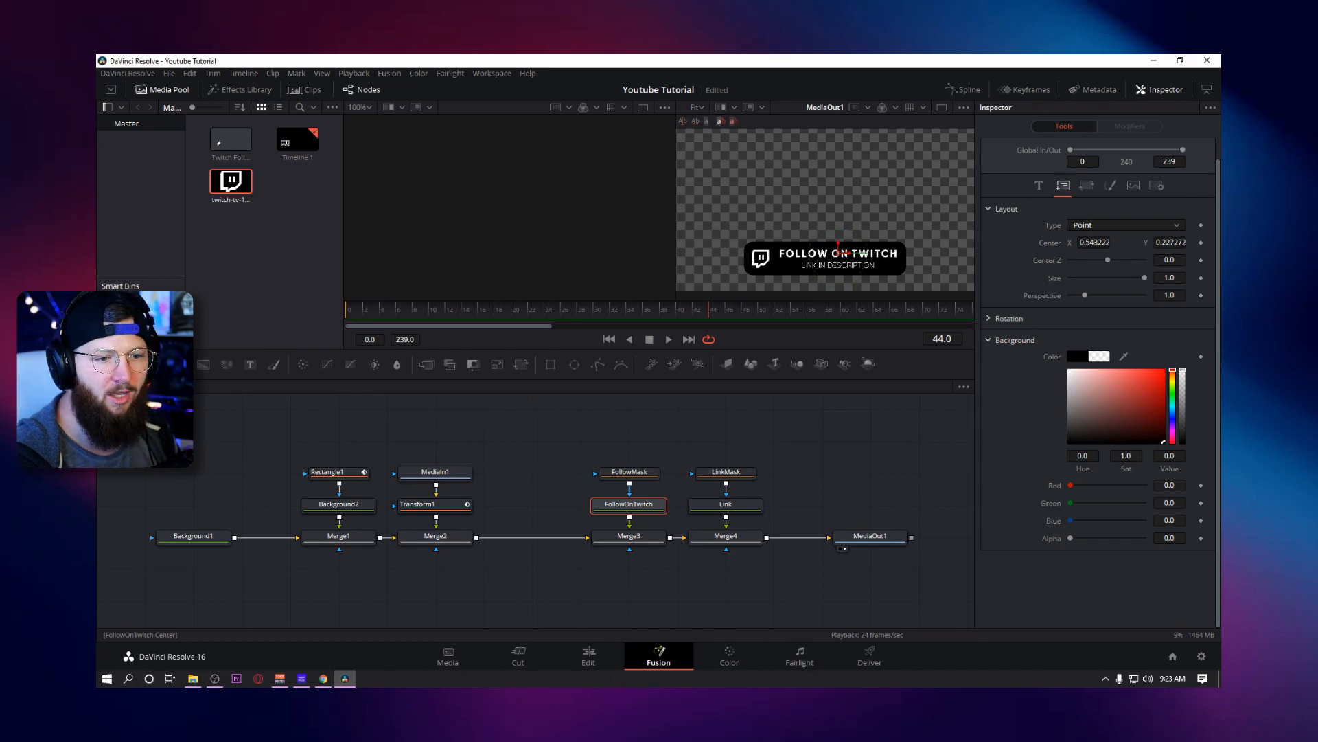
pyautogui.click(1201, 242)
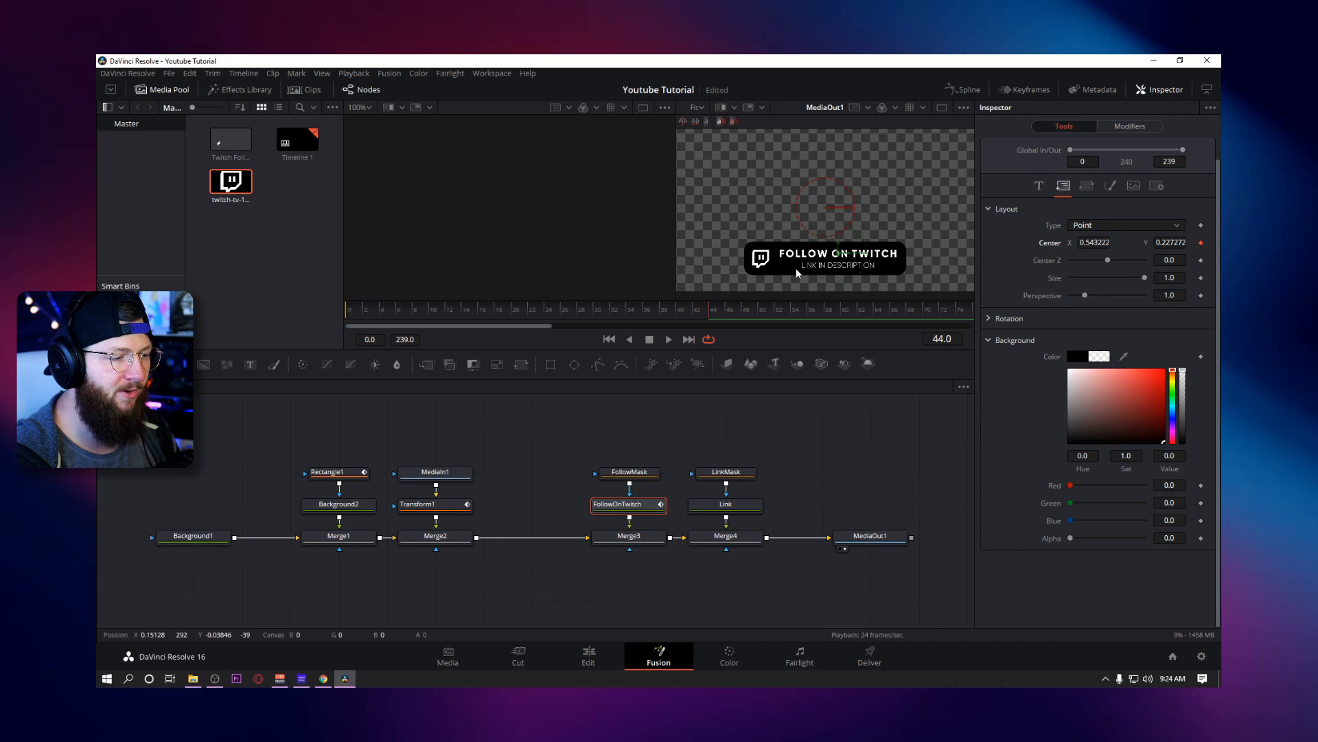
# At frame 34, shift the FollowOnTwitch text sideways out of its mask to Center X of about 0.965 and play back its entrance.
pyautogui.click(629, 312)
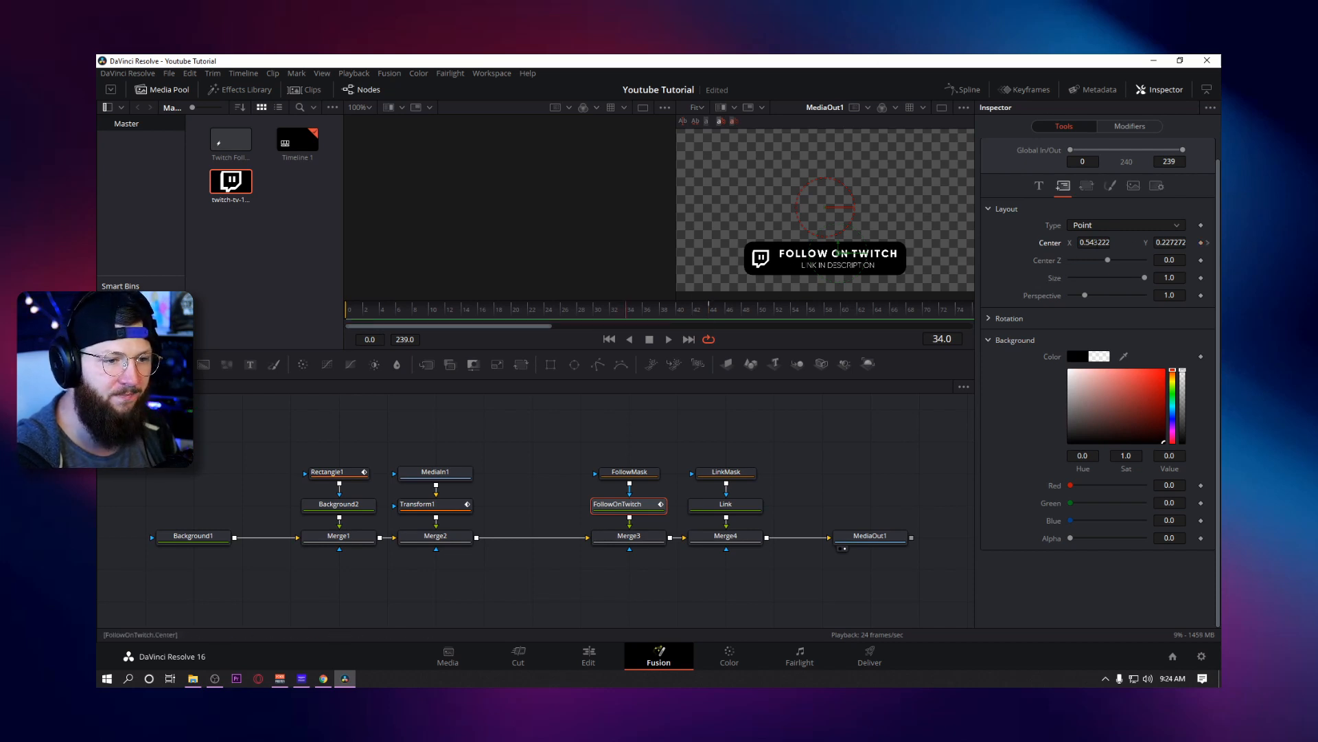
pyautogui.moveTo(1083, 241); pyautogui.dragTo(1174, 241)
pyautogui.moveTo(879, 253); pyautogui.dragTo(972, 248)
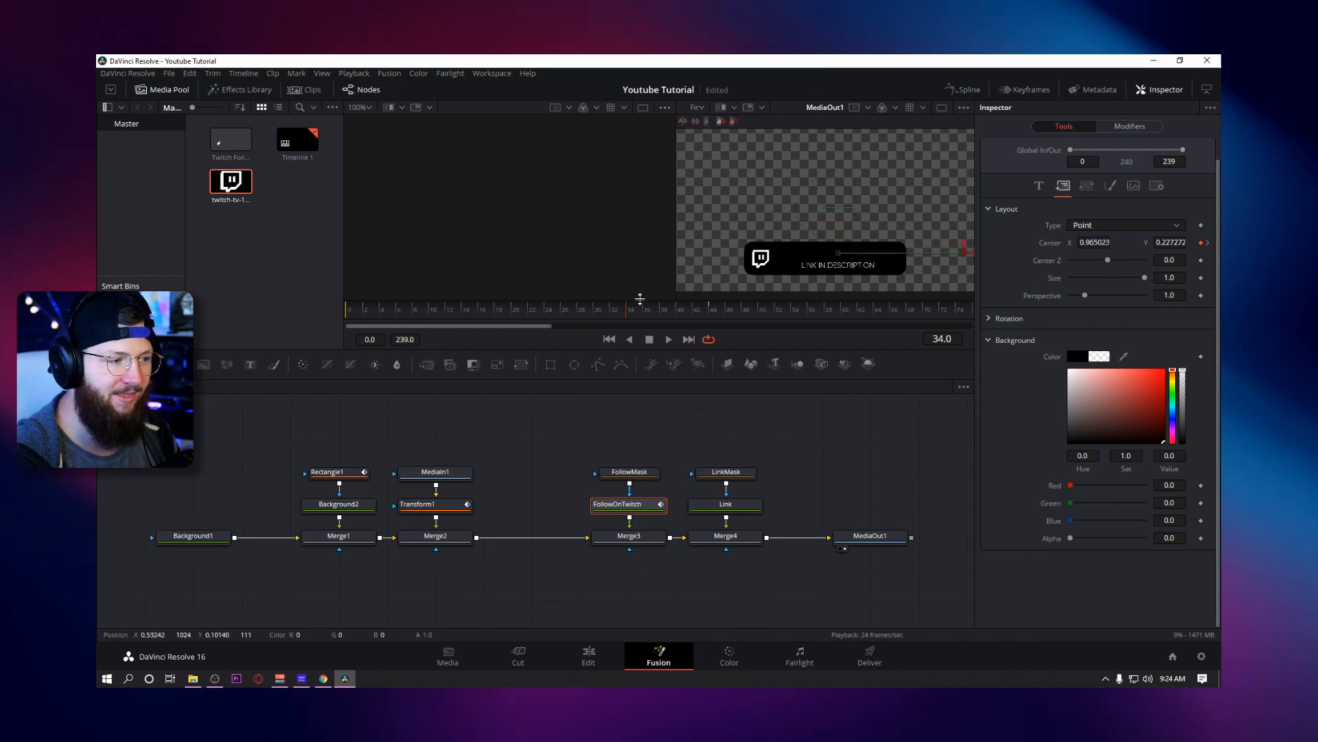
pyautogui.click(583, 315)
pyautogui.press('space')
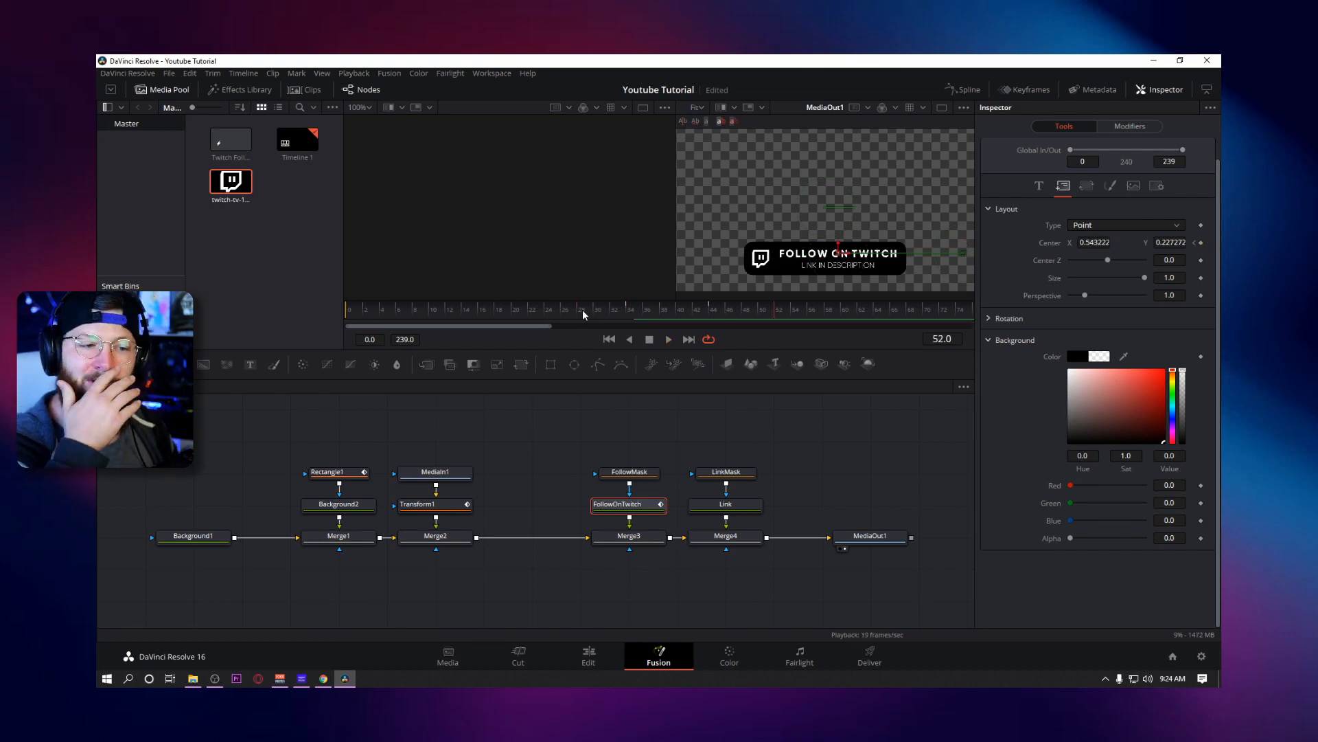
# Keyframe the Link text's layout Center at its resting position on frame 44.
pyautogui.click(707, 310)
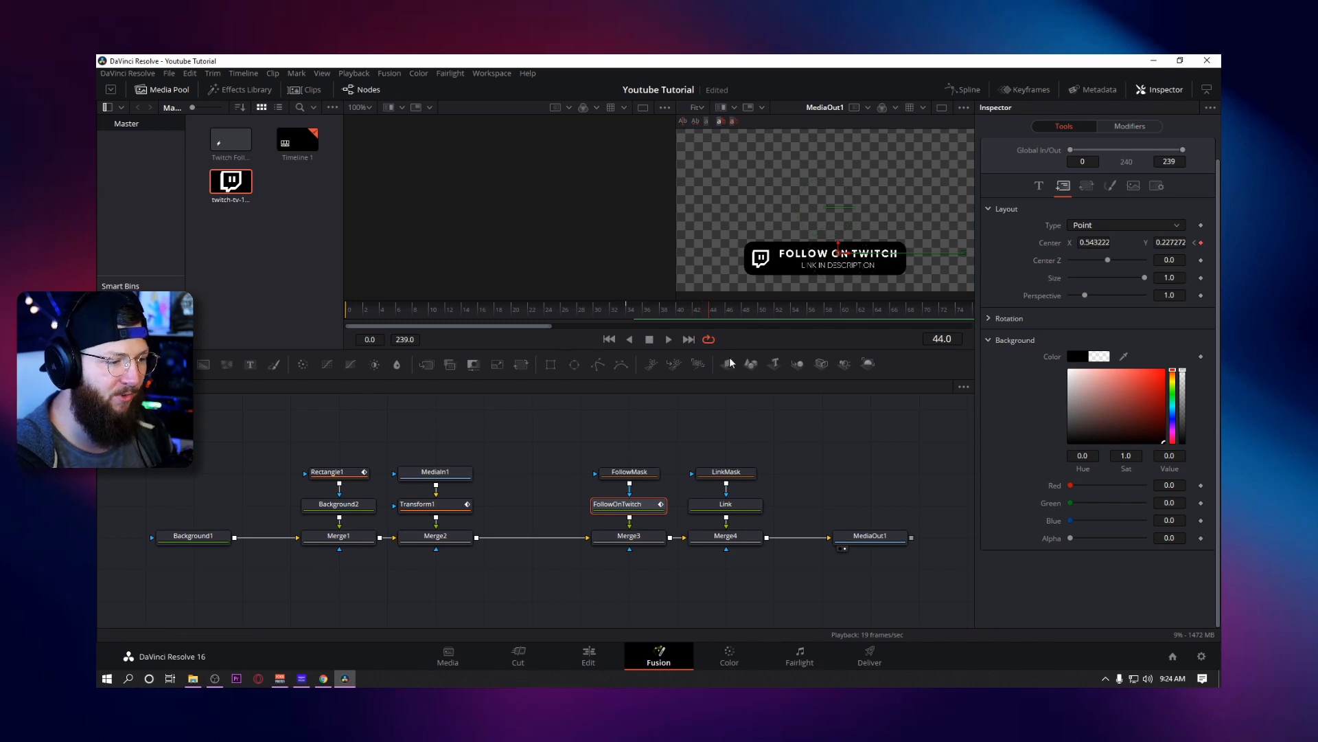
pyautogui.click(747, 507)
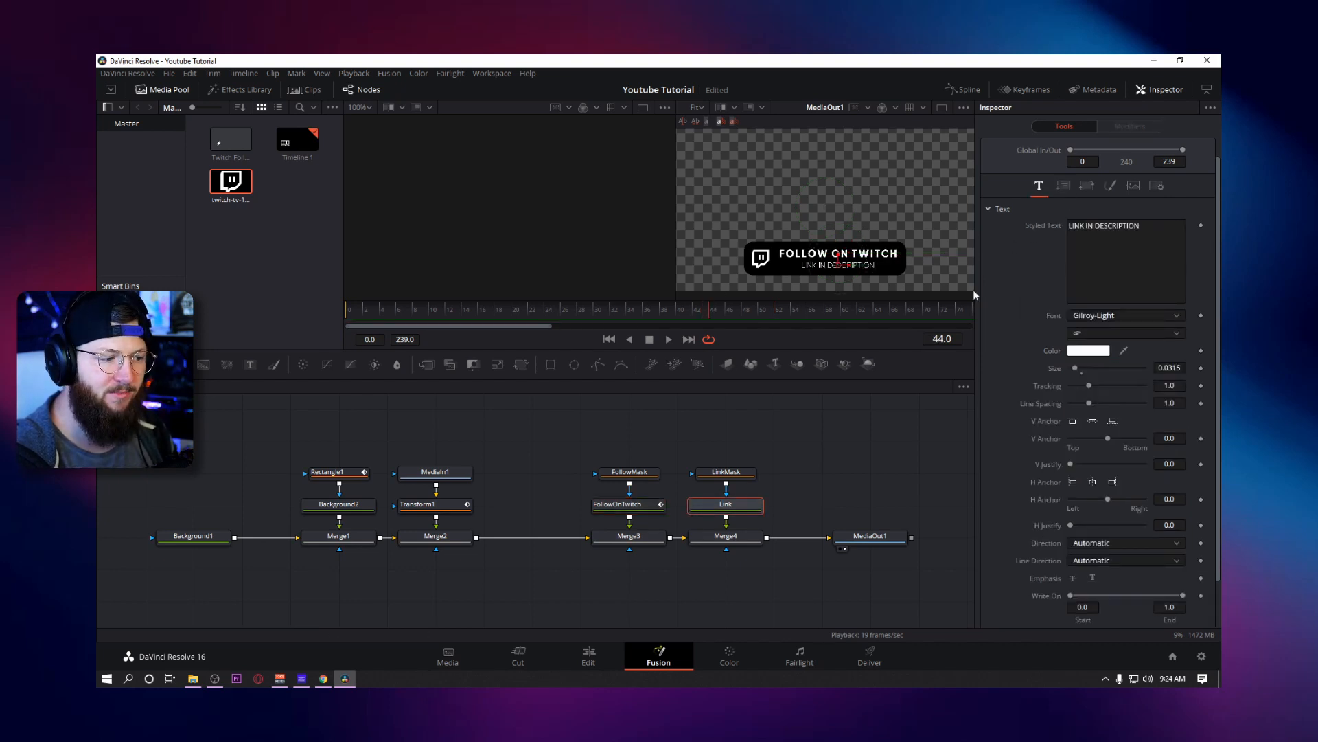
pyautogui.click(1062, 187)
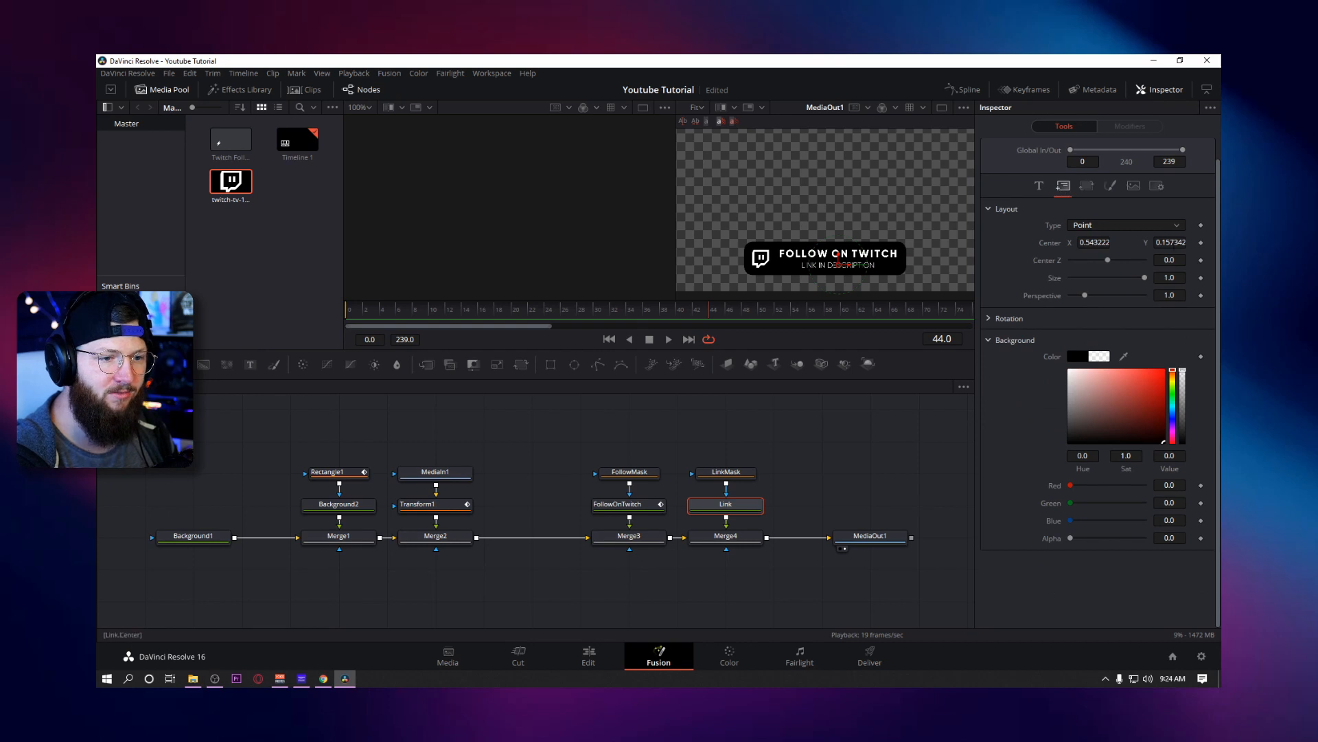
pyautogui.click(1201, 242)
# At frame 34, shift the Link text sideways out of its mask to Center X of about 0.252.
pyautogui.click(631, 310)
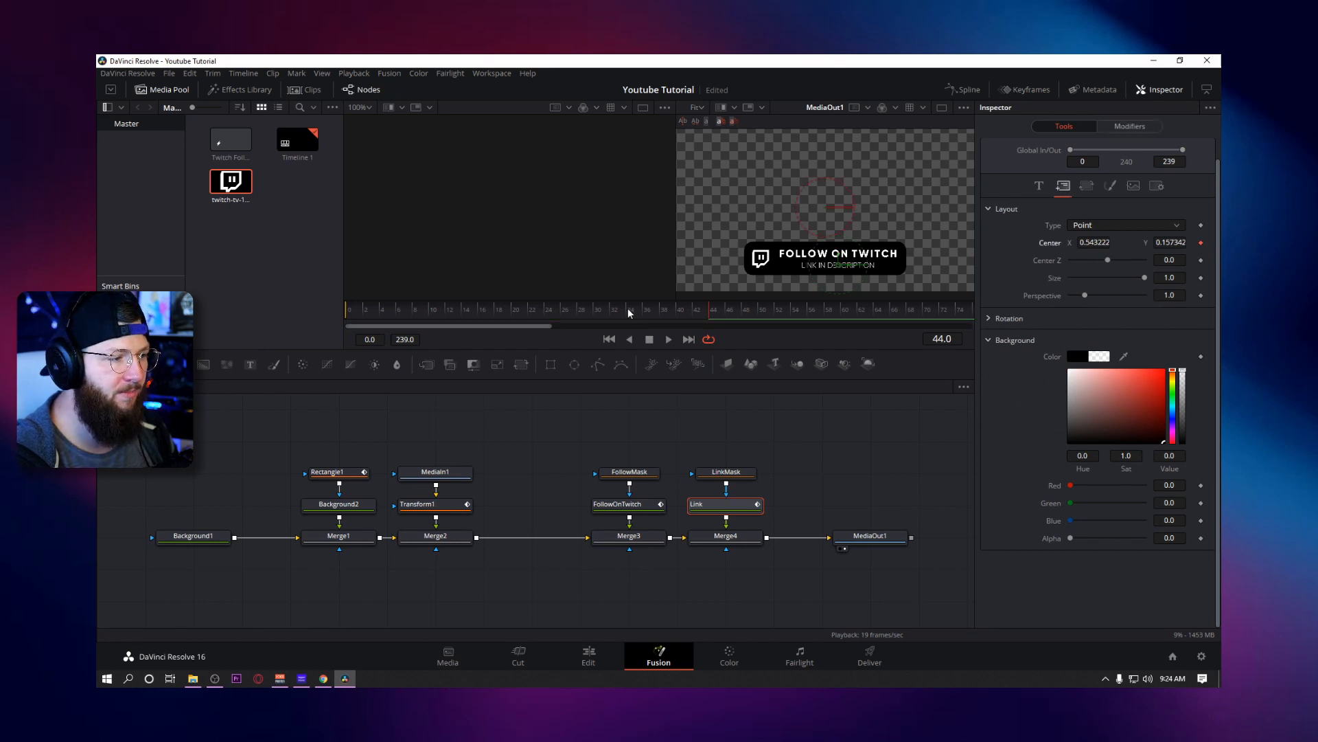
pyautogui.moveTo(1173, 242); pyautogui.dragTo(921, 236)
pyautogui.hotkey('ctrl', 'z')
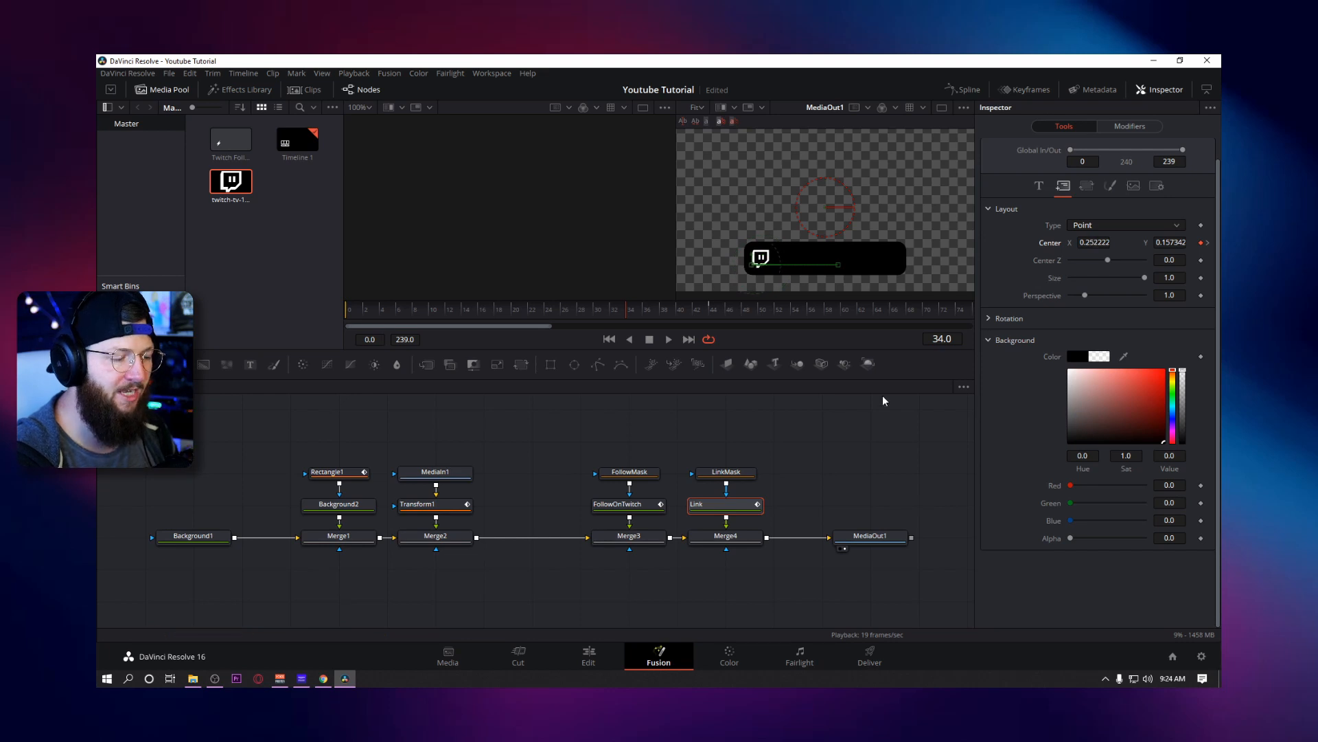
# Play back the composition to check how both text lines slide in beside the logo.
pyautogui.press('space')
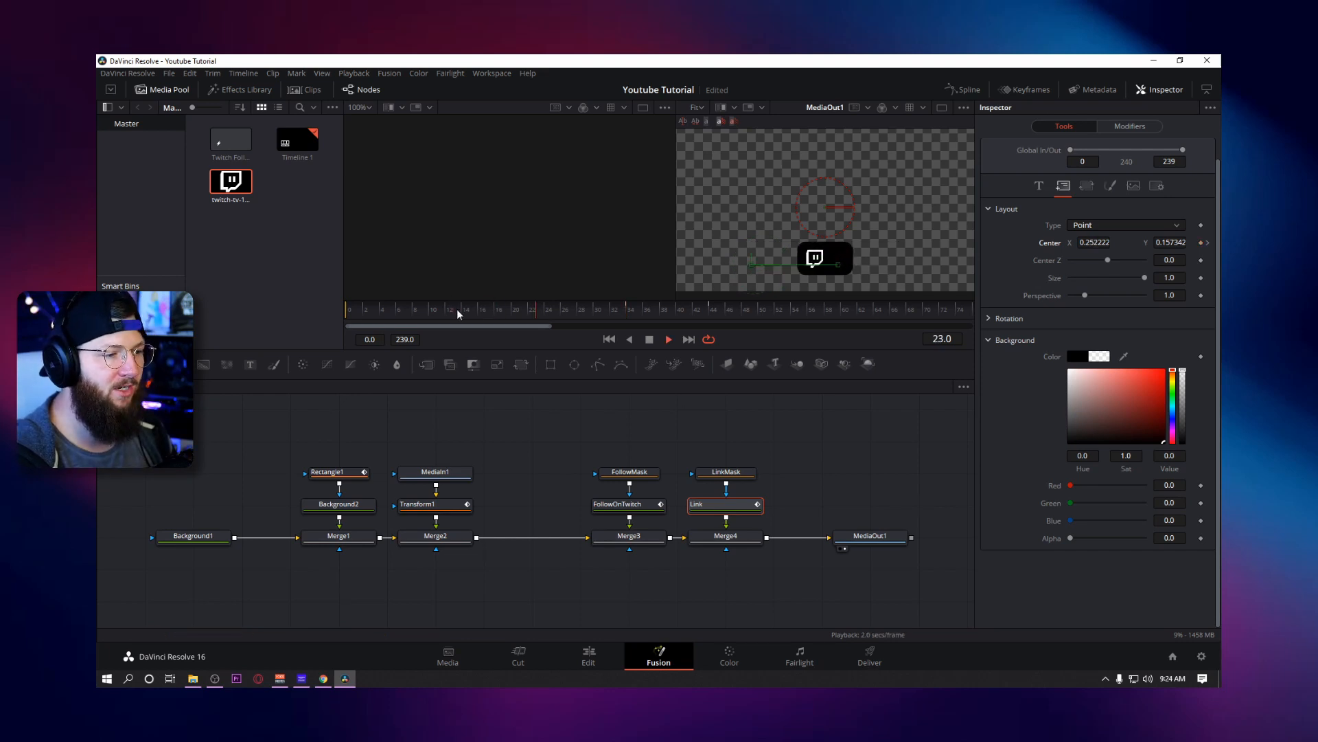
pyautogui.press('space')
pyautogui.press('space')
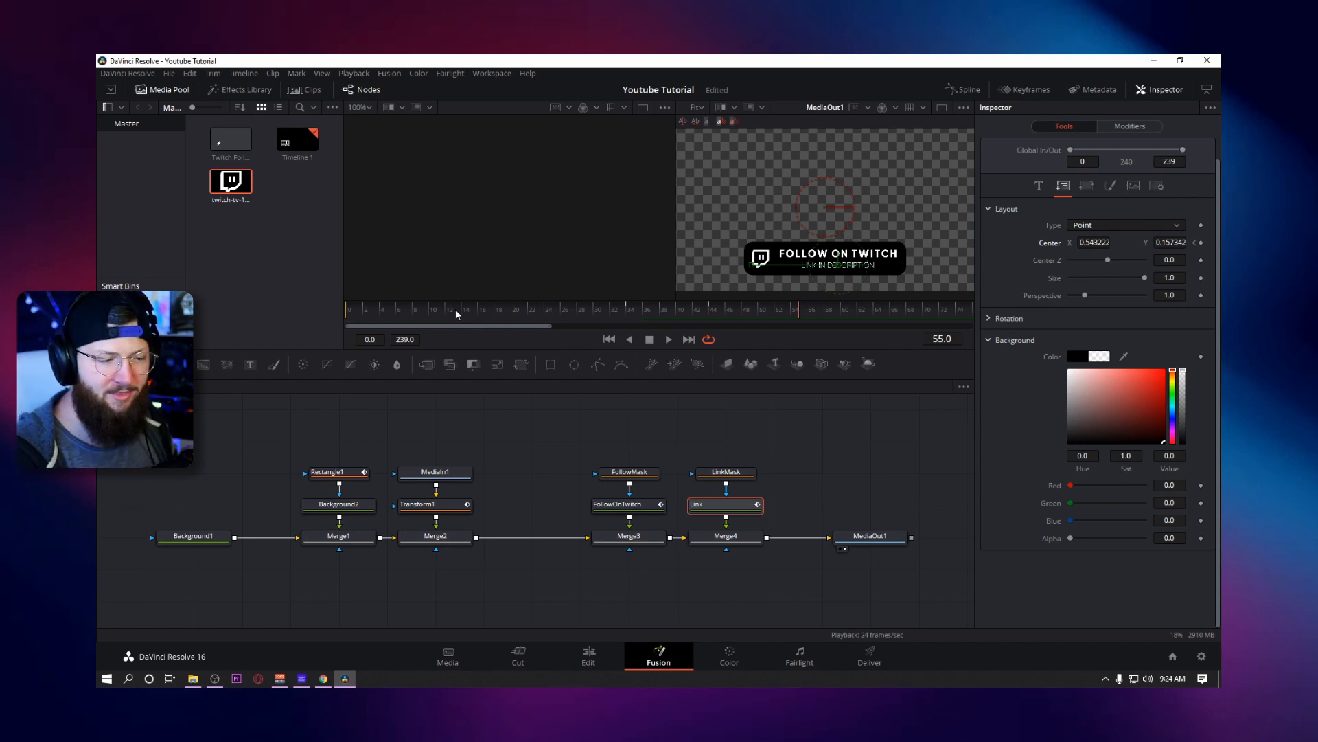
pyautogui.press('space')
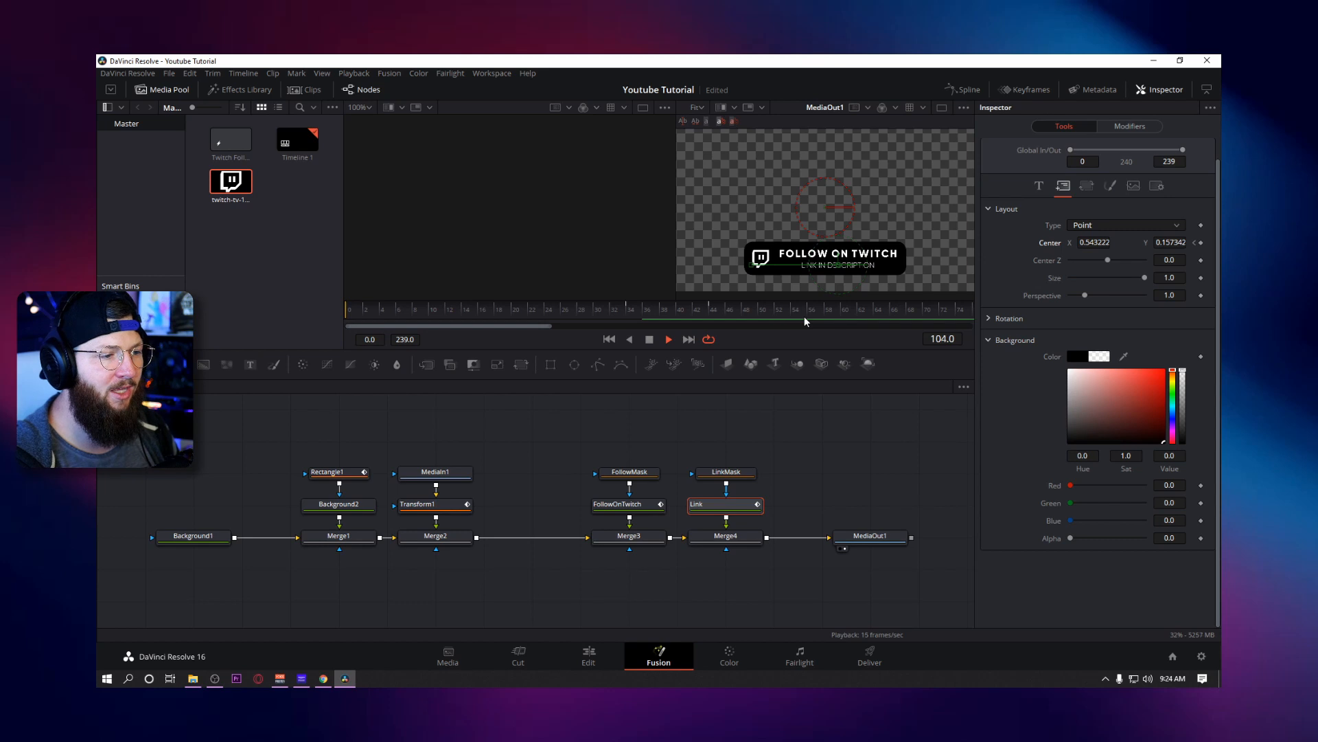
pyautogui.press('space')
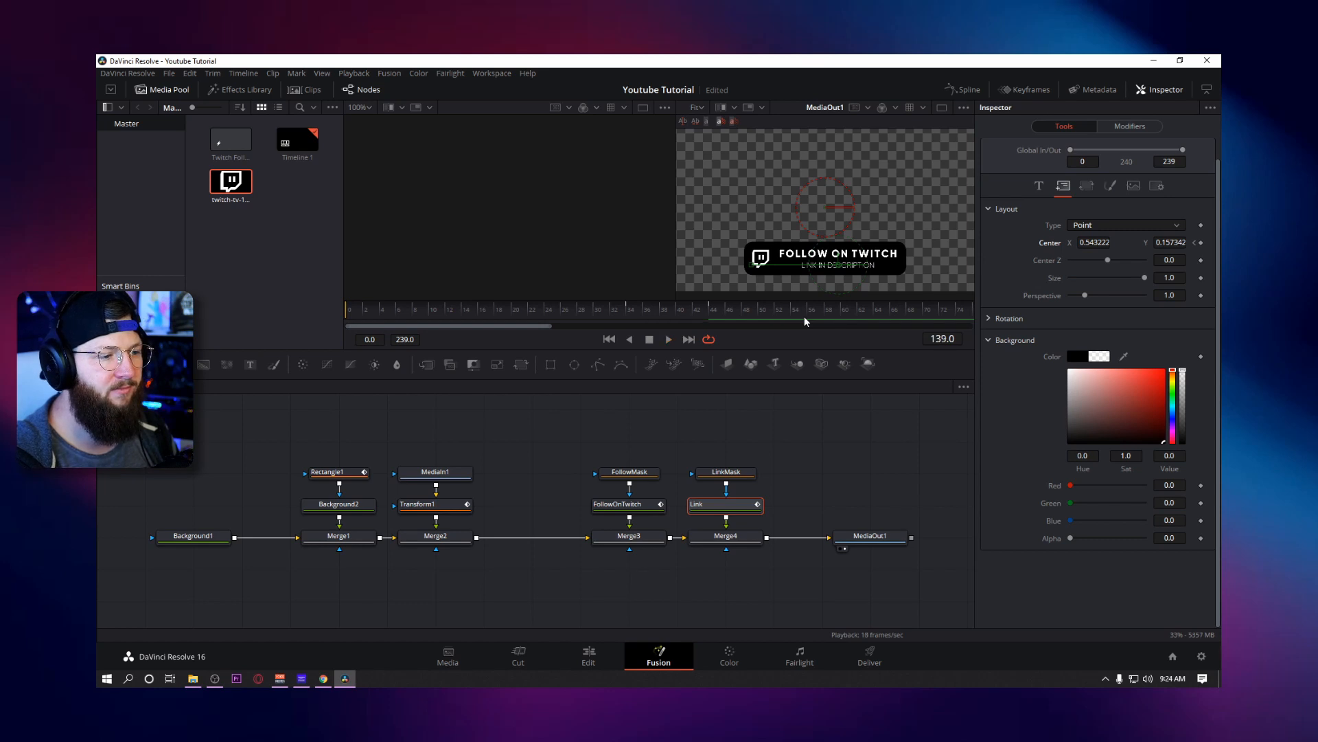
# Try to move the FollowOnTwitch text upward out of its mask at frame 135.
pyautogui.moveTo(526, 325); pyautogui.dragTo(784, 329)
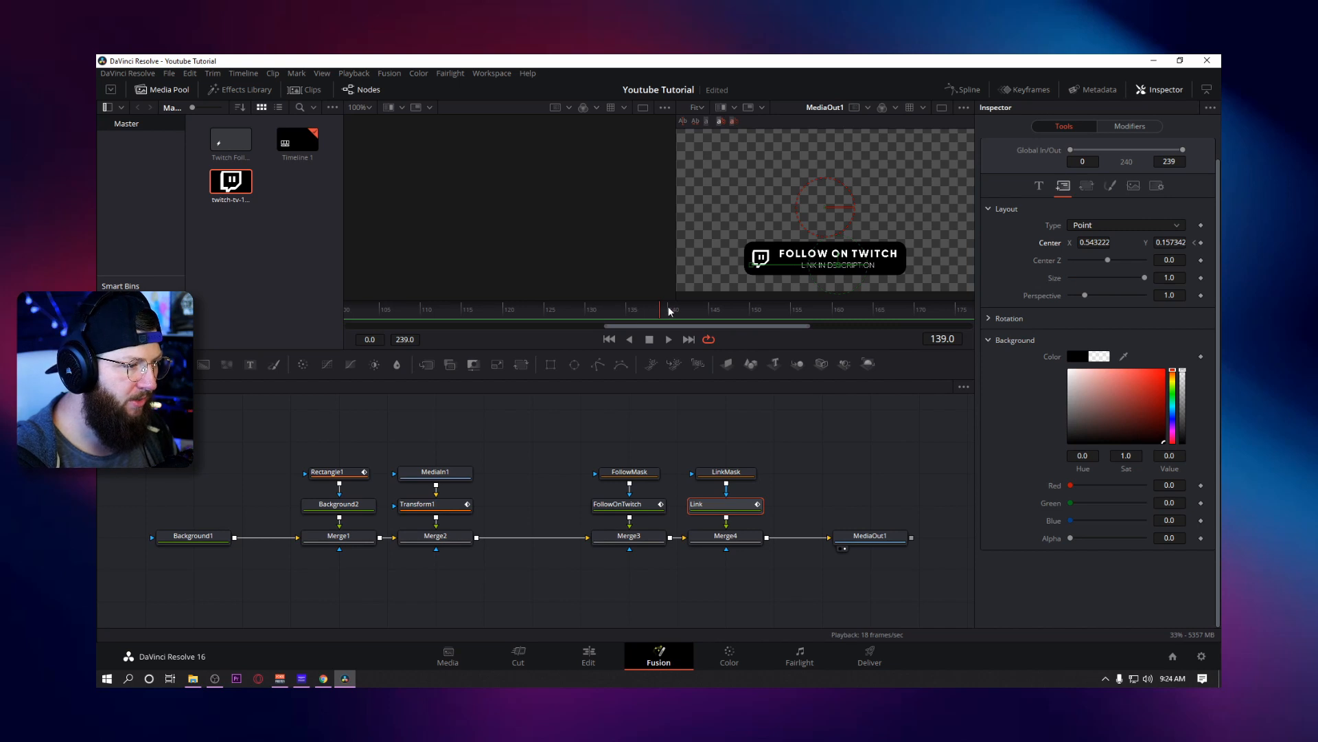
pyautogui.moveTo(649, 327); pyautogui.dragTo(630, 331)
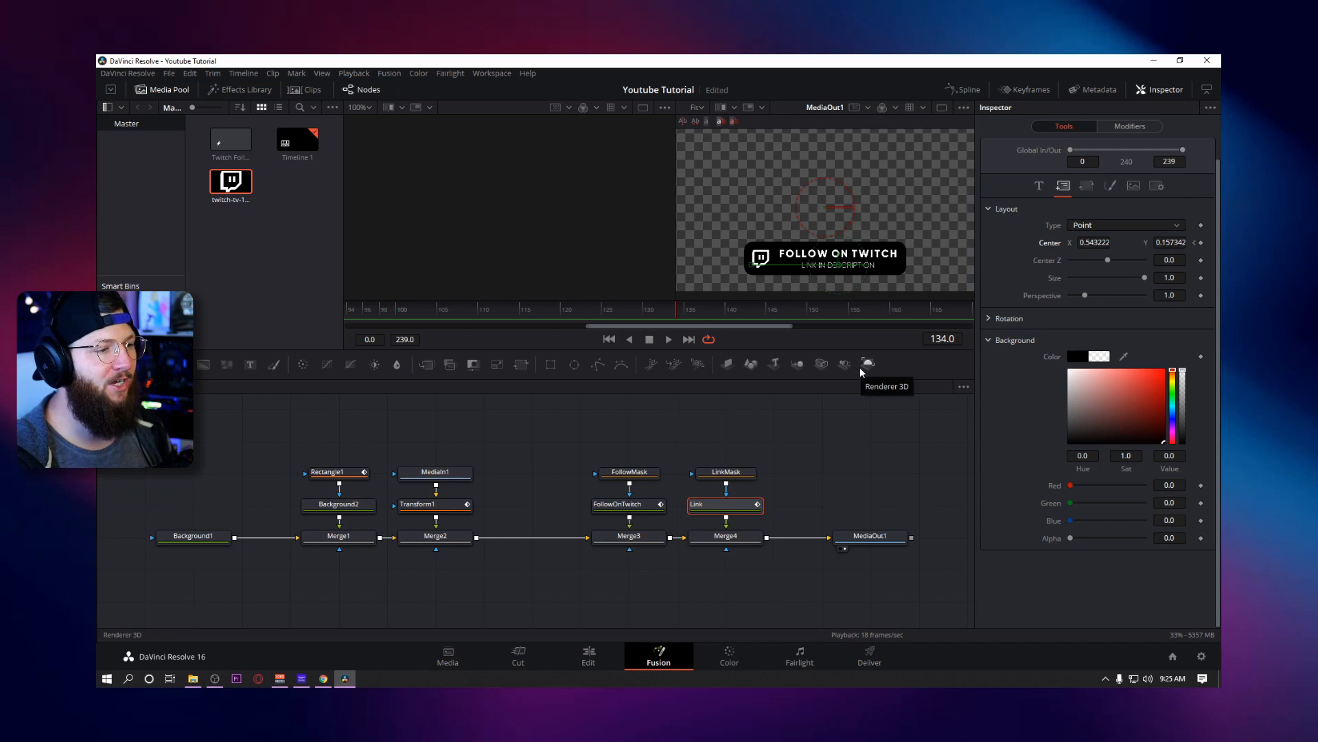
pyautogui.click(642, 474)
pyautogui.click(644, 506)
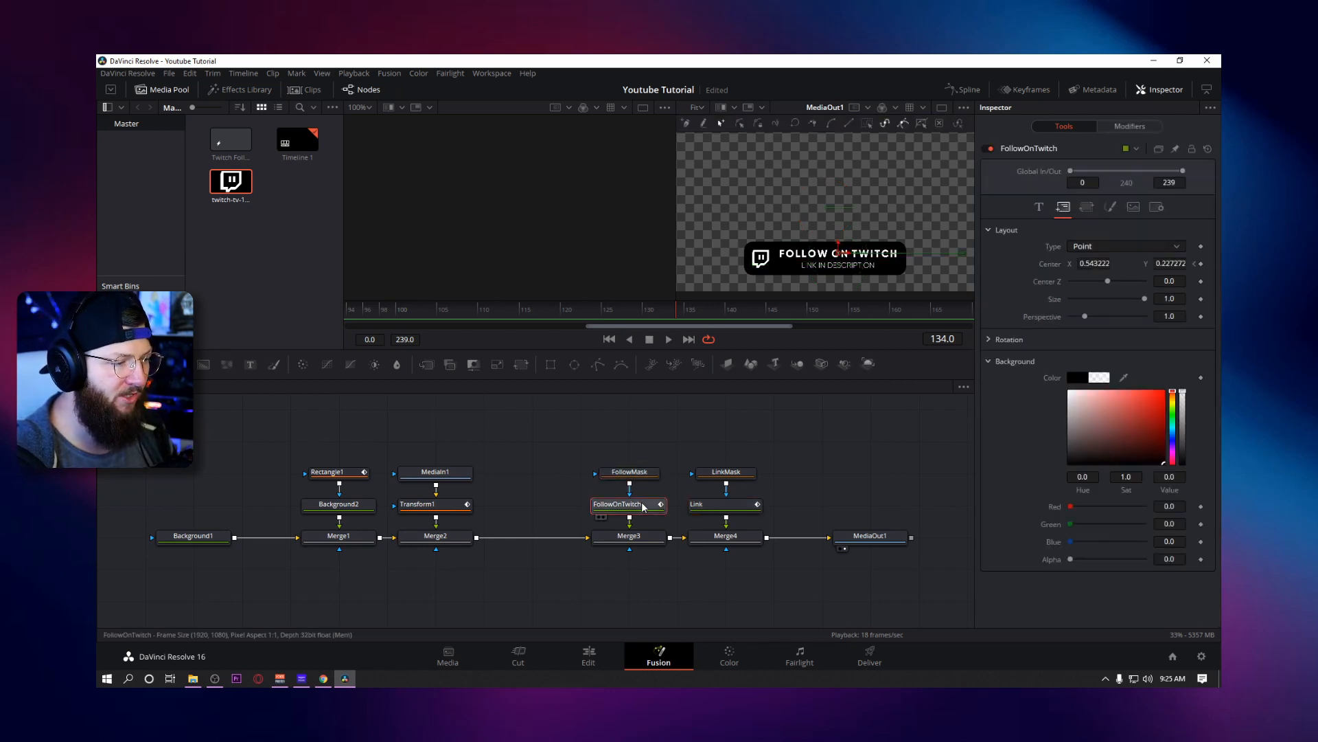
pyautogui.click(1201, 264)
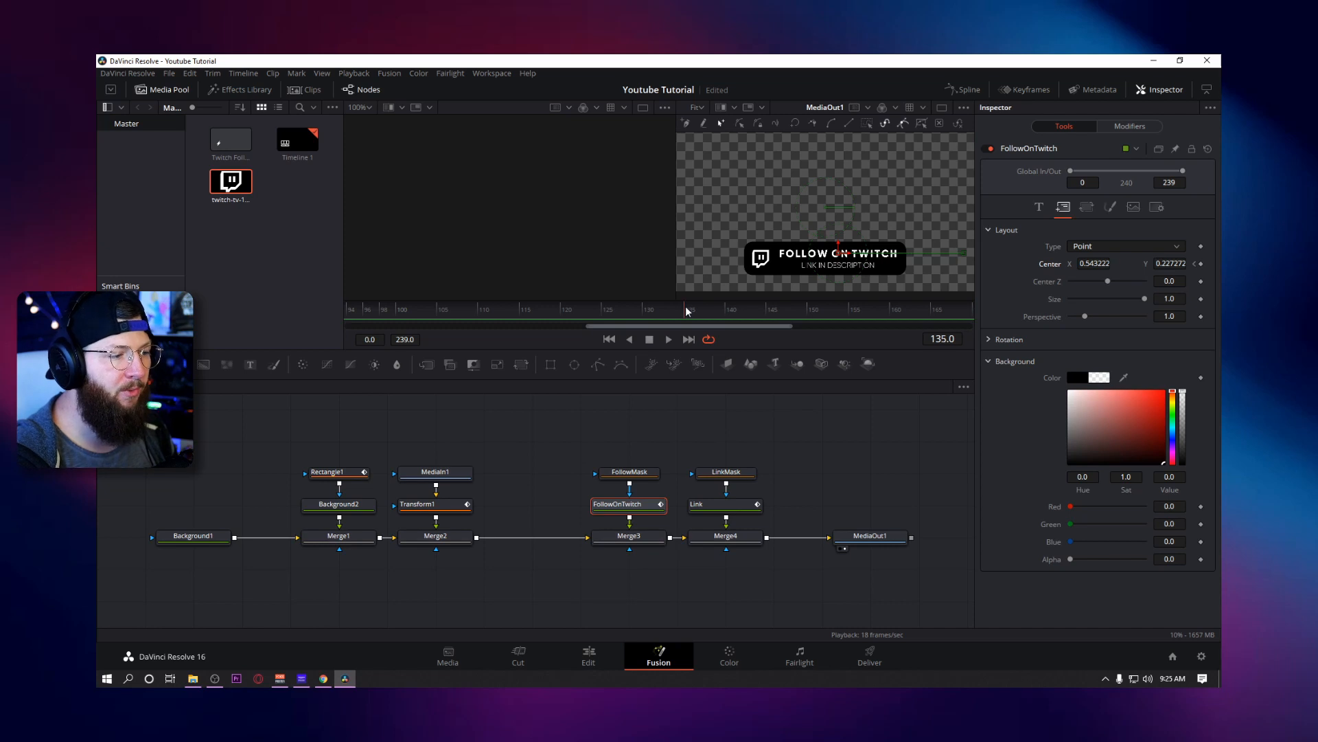
pyautogui.moveTo(1168, 264); pyautogui.dragTo(1220, 263)
# Play back the FollowOnTwitch text's vertical movement from frame 44.
pyautogui.click(373, 314)
pyautogui.press('space')
pyautogui.moveTo(620, 324); pyautogui.dragTo(455, 321)
pyautogui.click(468, 306)
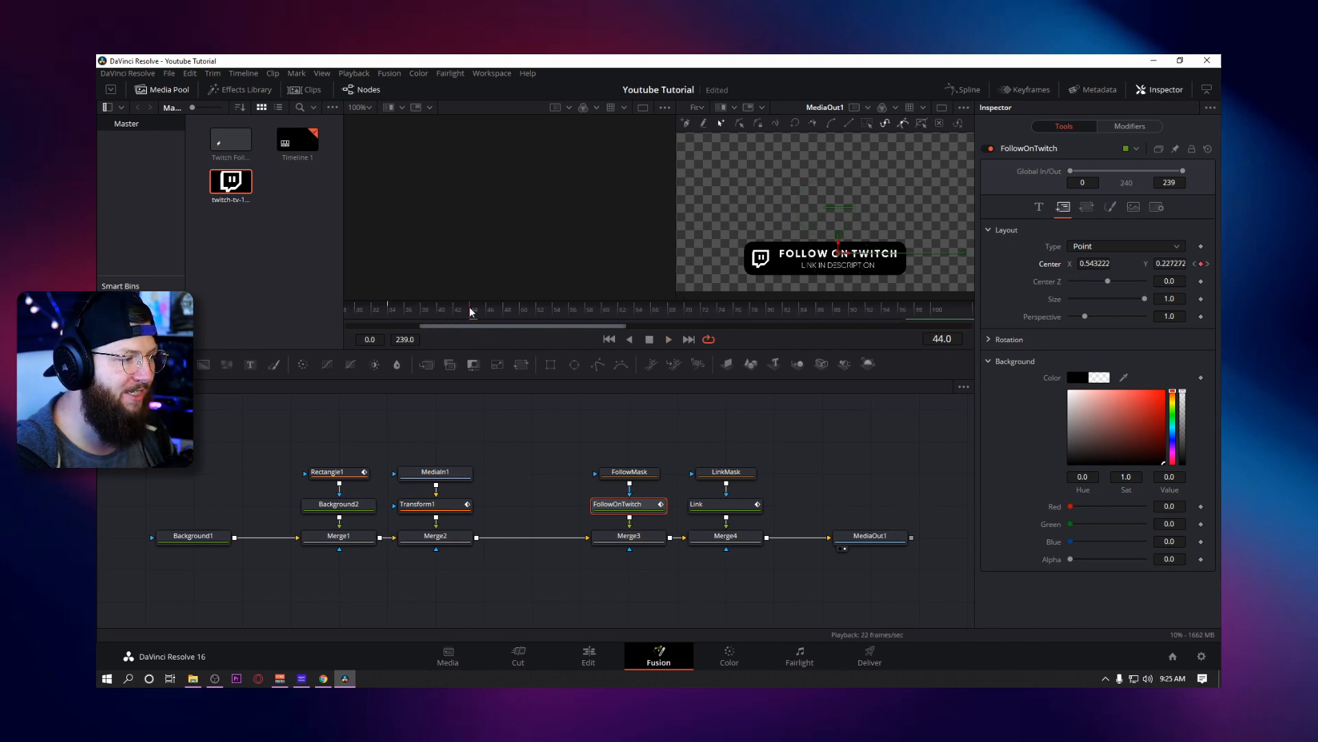
pyautogui.press('space')
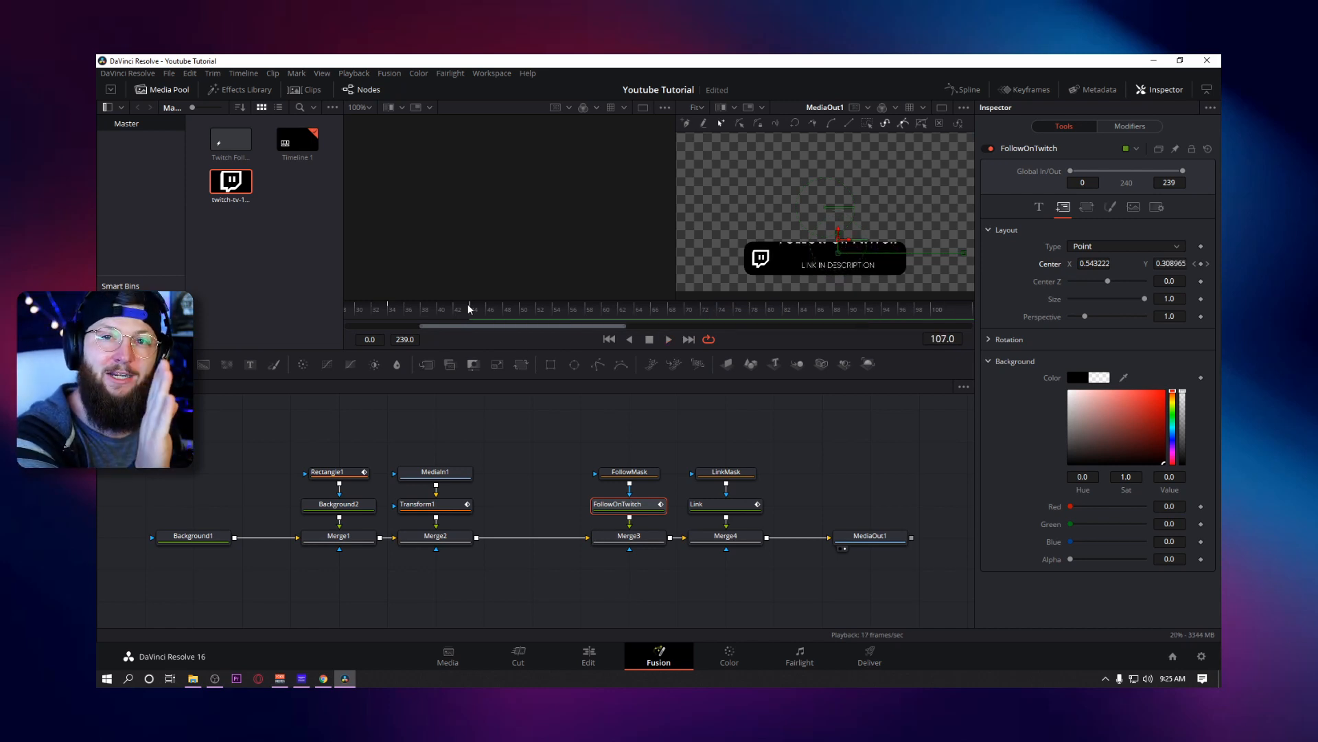
pyautogui.hotkey('ctrl', 's')
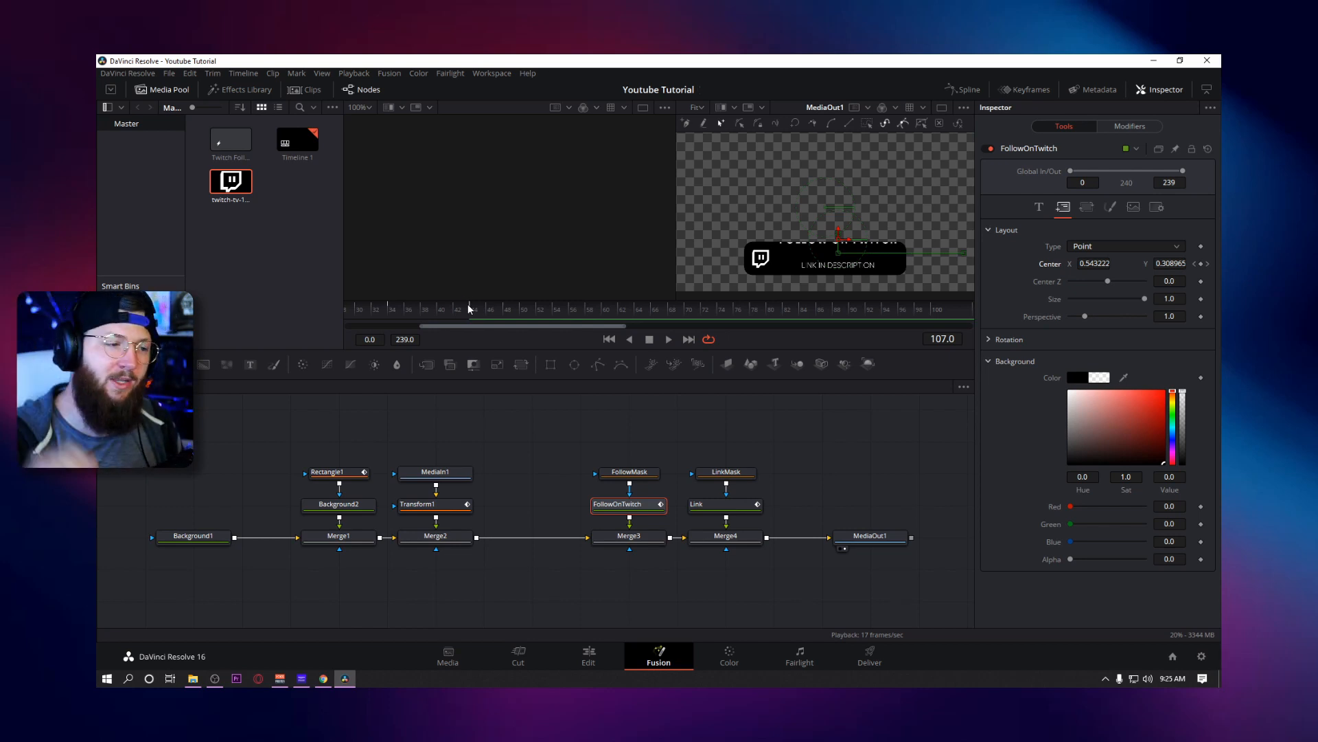
# Add a hold keyframe for the FollowOnTwitch text's Center at frame 134.
pyautogui.moveTo(545, 325); pyautogui.dragTo(731, 333)
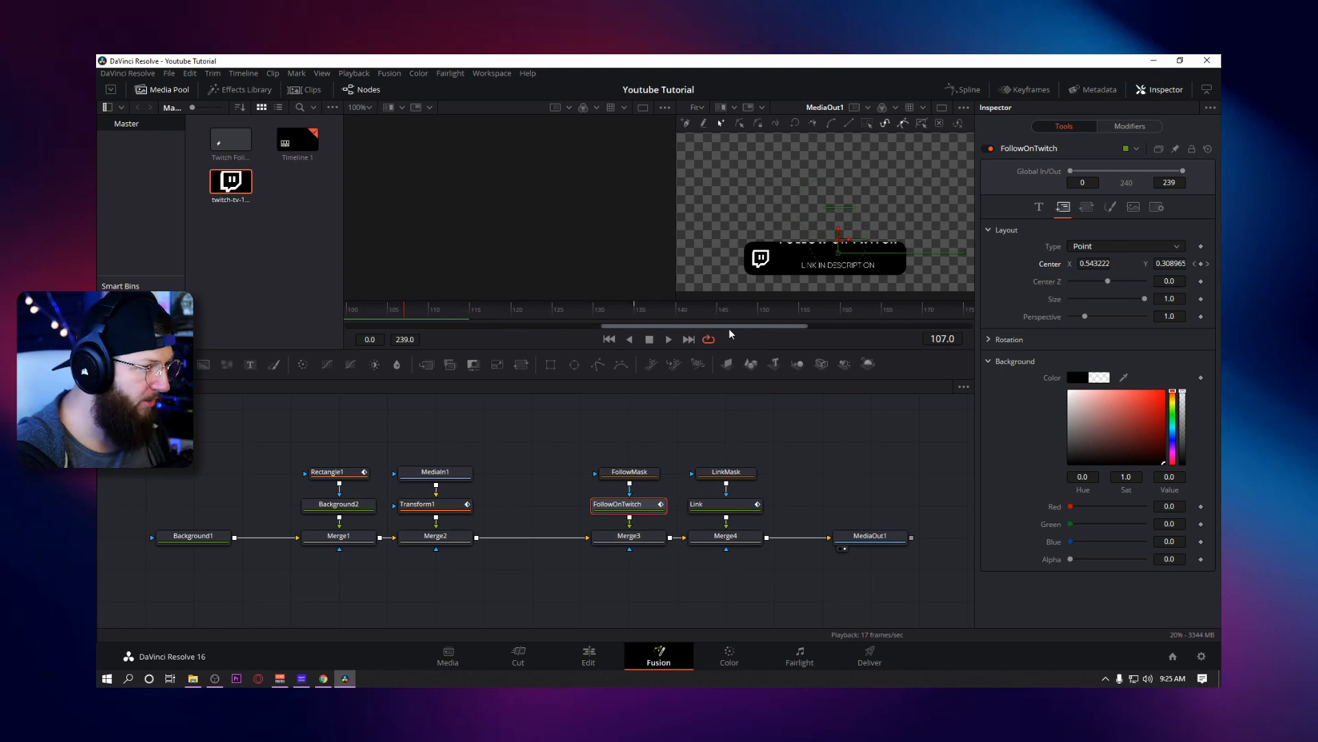
pyautogui.click(626, 306)
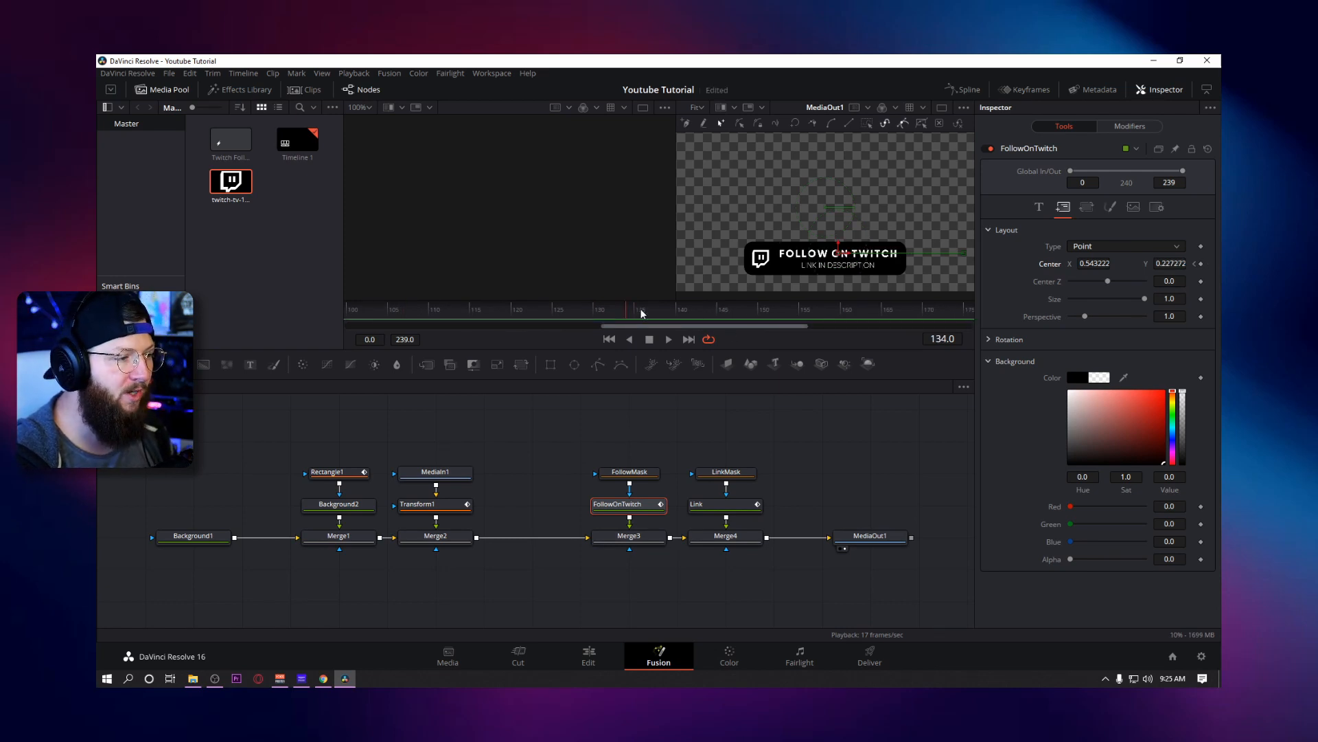
pyautogui.click(1201, 263)
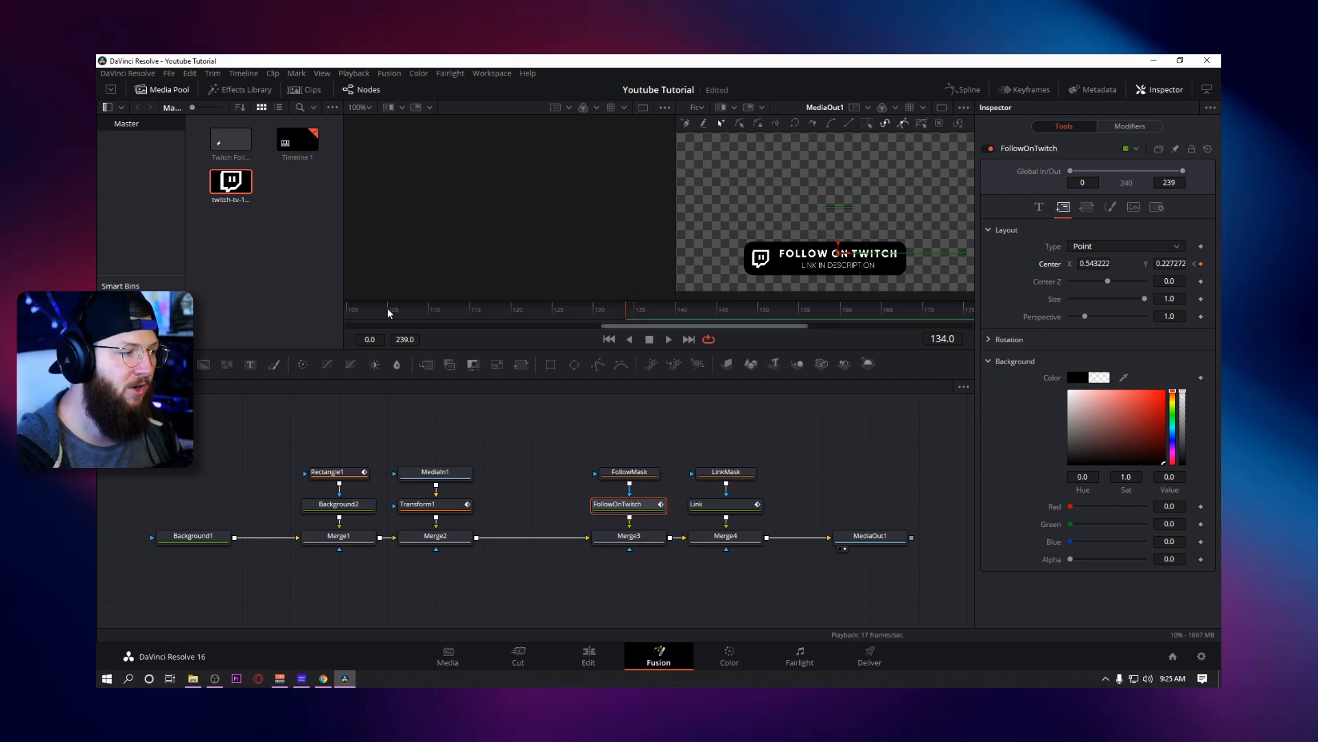
# At frame 142, raise the FollowOnTwitch text out of its mask to Center Y of about 0.346.
pyautogui.moveTo(622, 324); pyautogui.dragTo(711, 315)
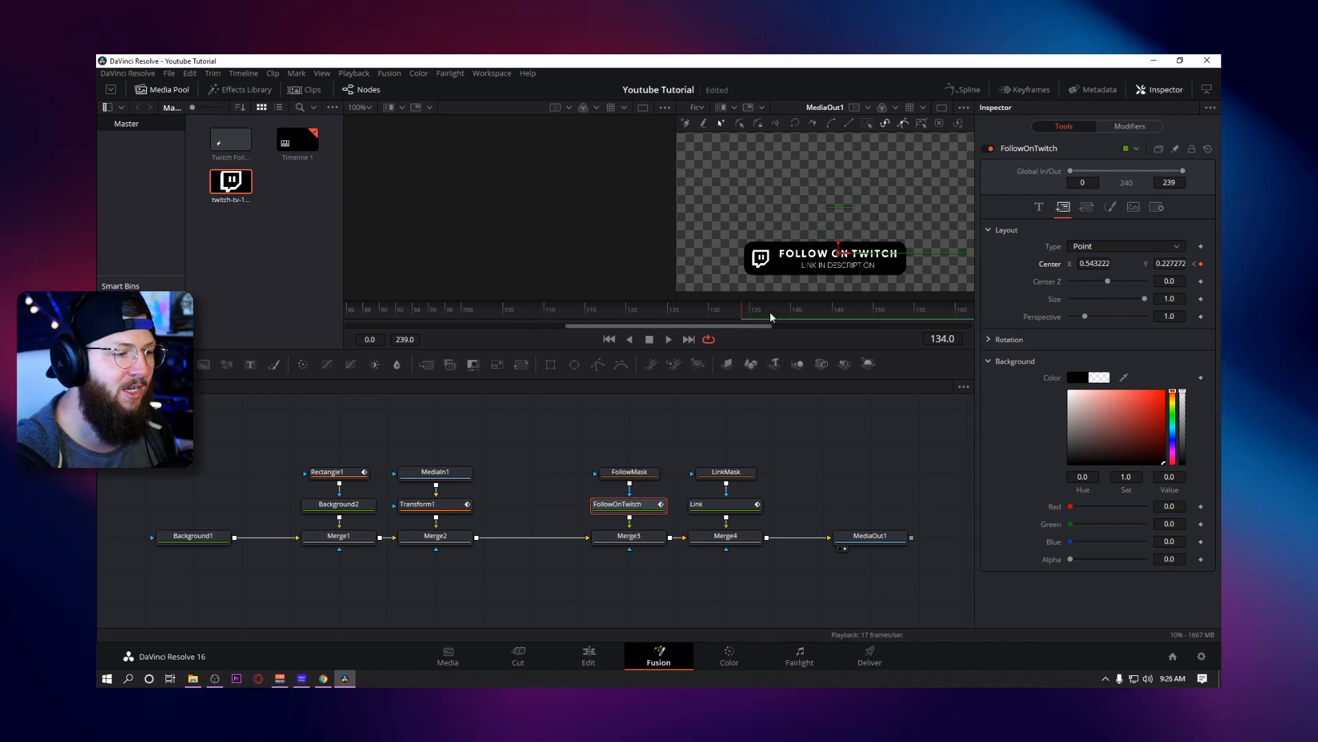
pyautogui.moveTo(760, 327); pyautogui.dragTo(805, 320)
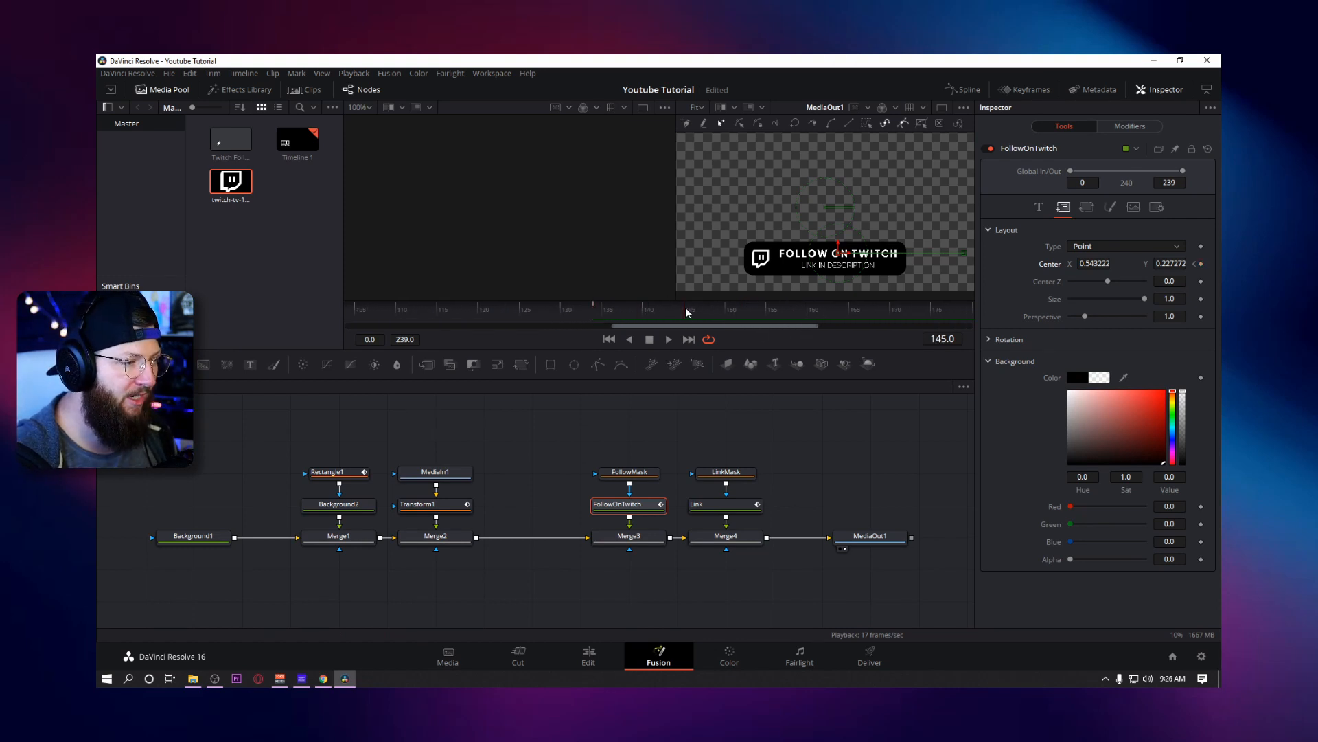
pyautogui.moveTo(686, 311); pyautogui.dragTo(665, 311)
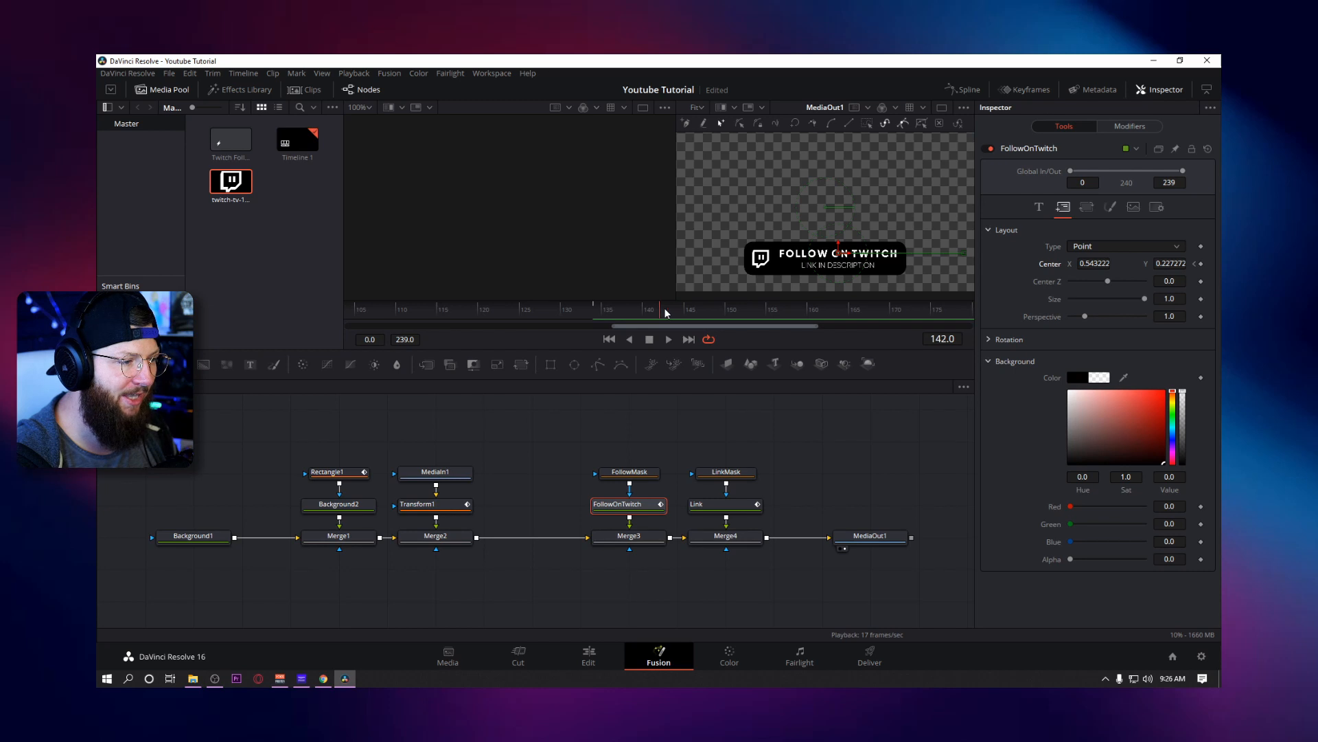
pyautogui.moveTo(839, 247); pyautogui.dragTo(837, 230)
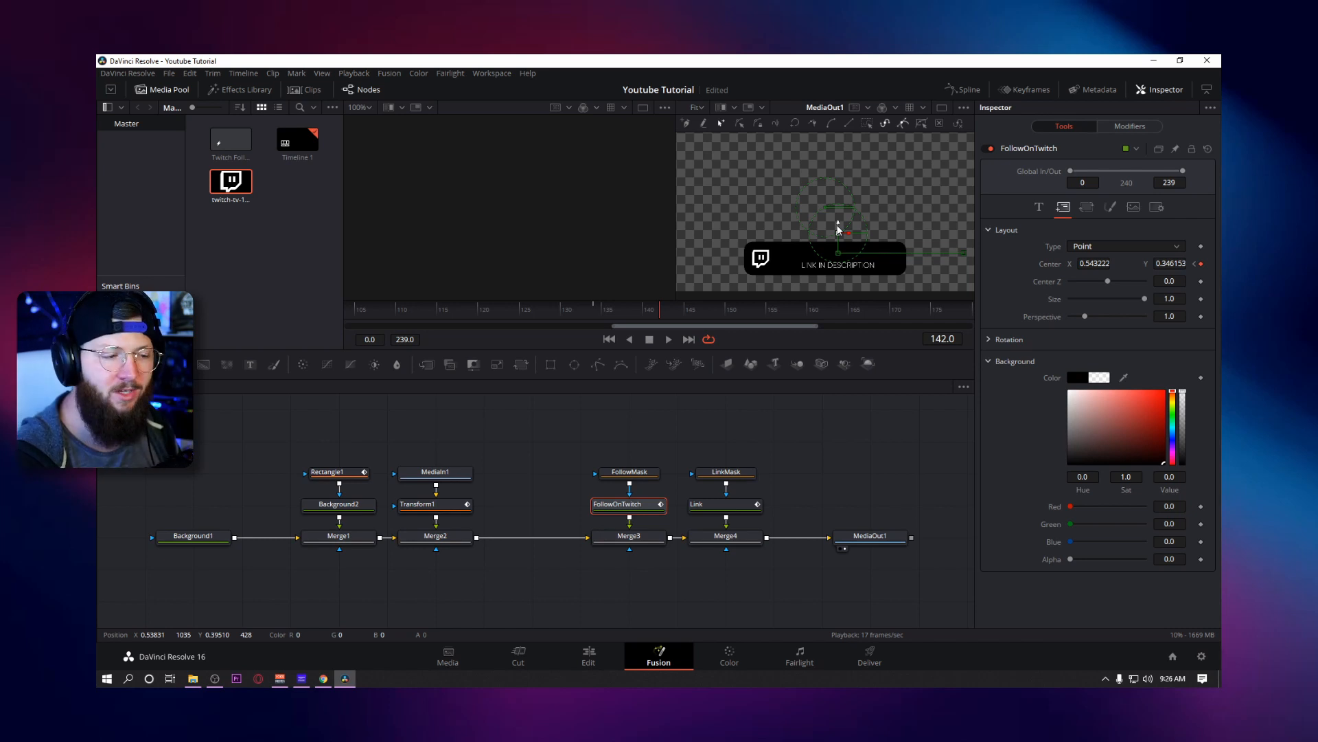
# Add a hold keyframe for the Link text's Center at frame 134.
pyautogui.click(717, 510)
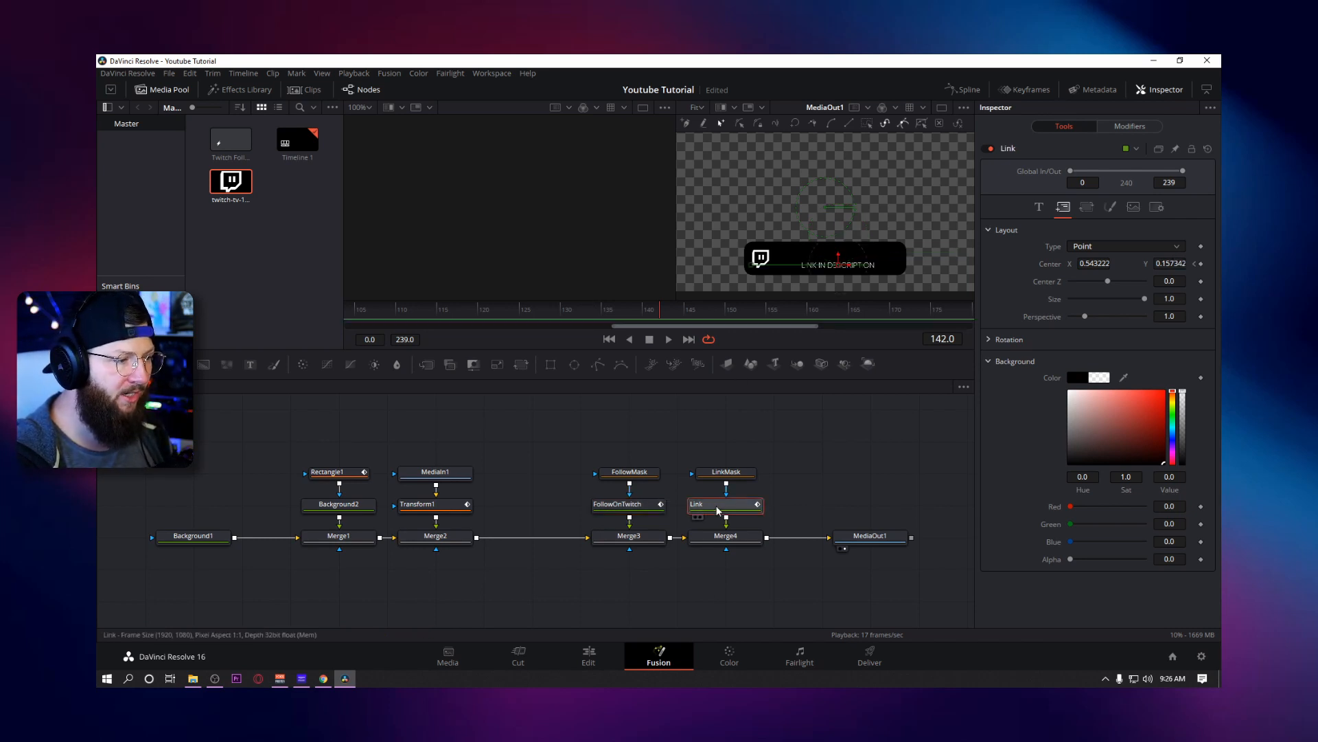
pyautogui.moveTo(654, 310); pyautogui.dragTo(603, 313)
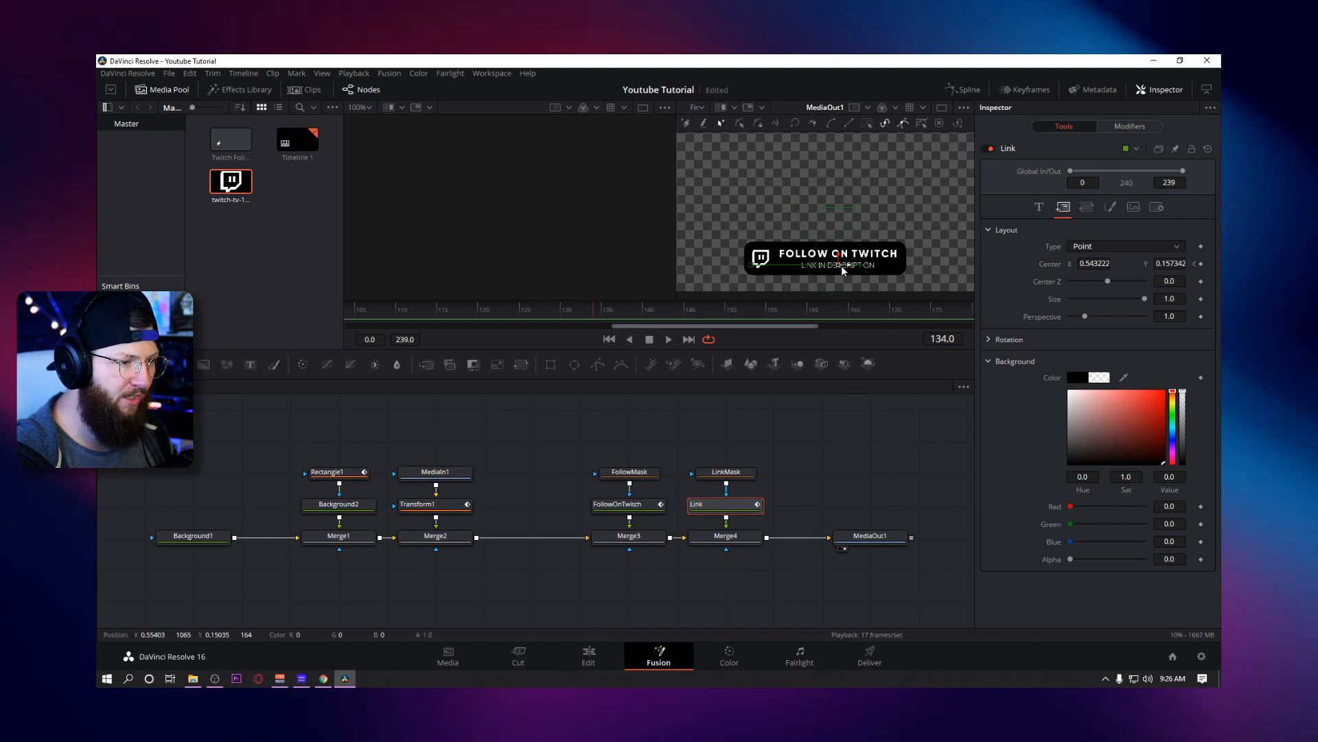
pyautogui.click(1201, 263)
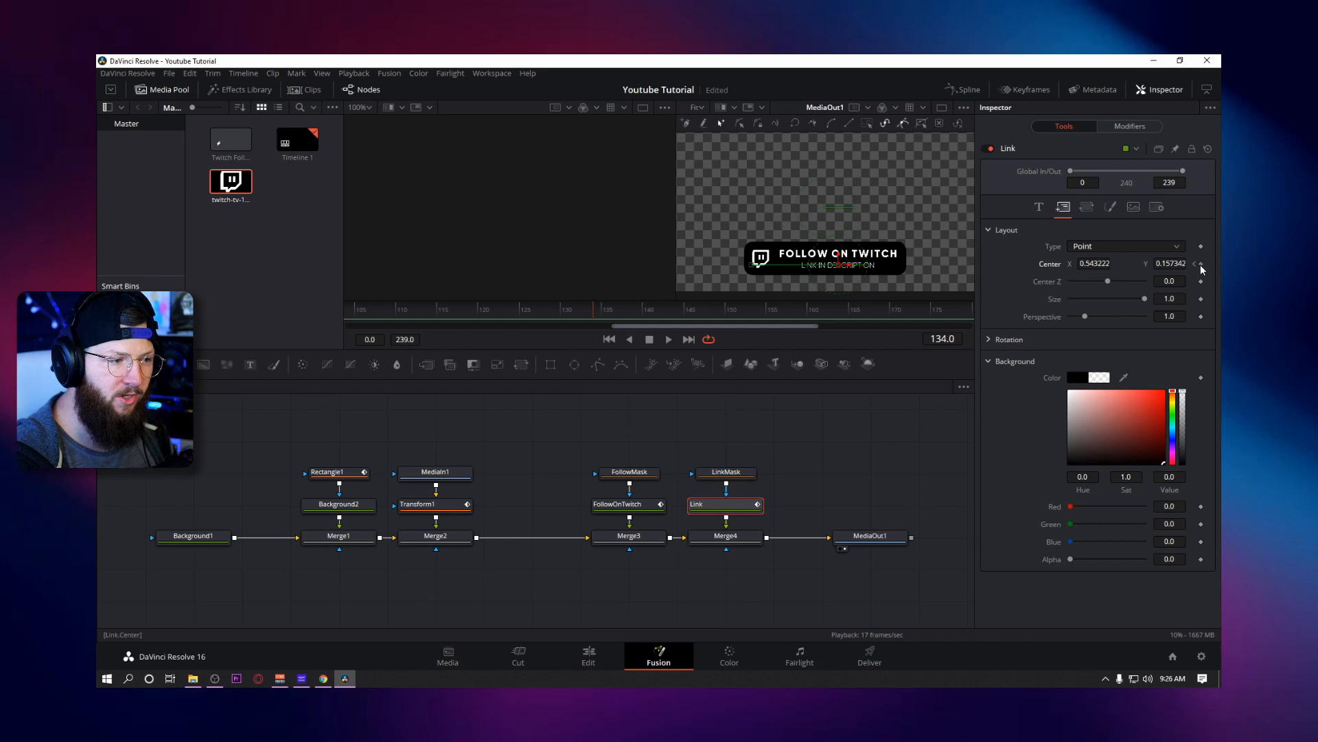
# At frame 142, raise the Link text out of its mask to Center Y of about 0.318.
pyautogui.moveTo(663, 309); pyautogui.dragTo(643, 314)
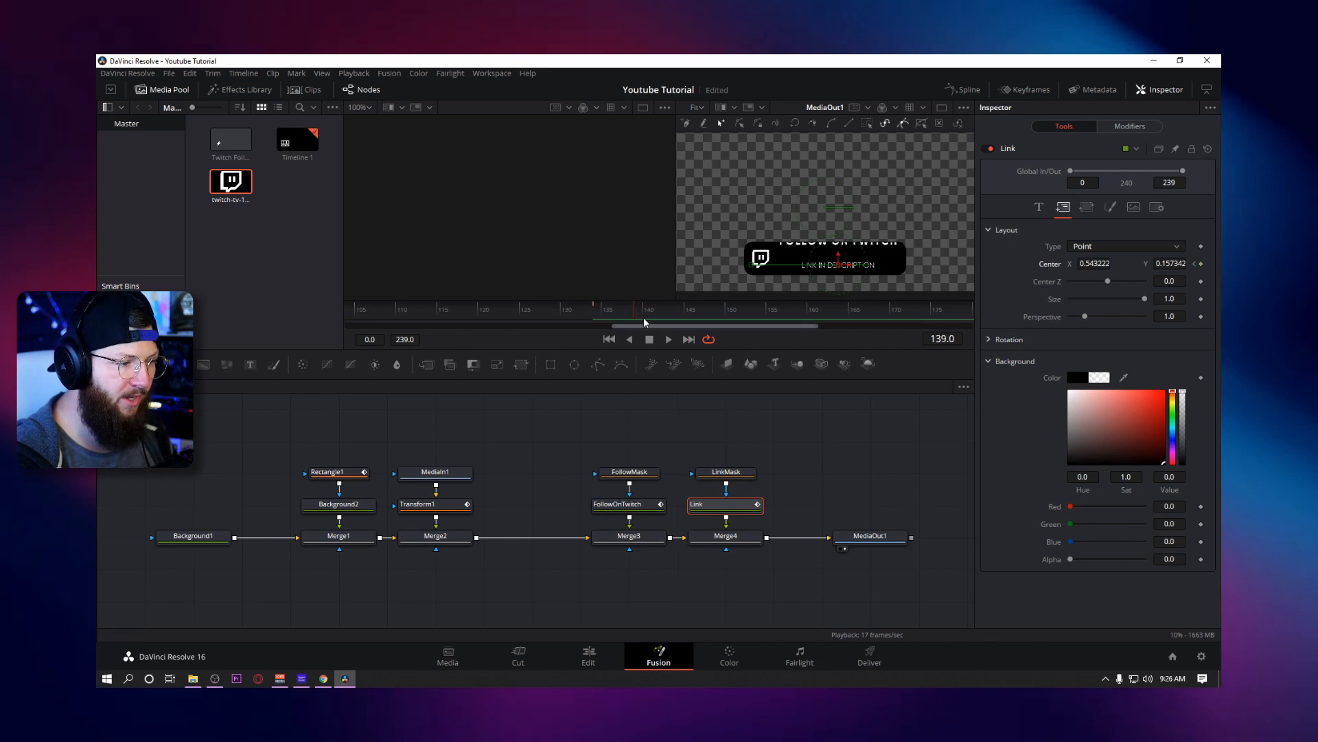
pyautogui.click(633, 506)
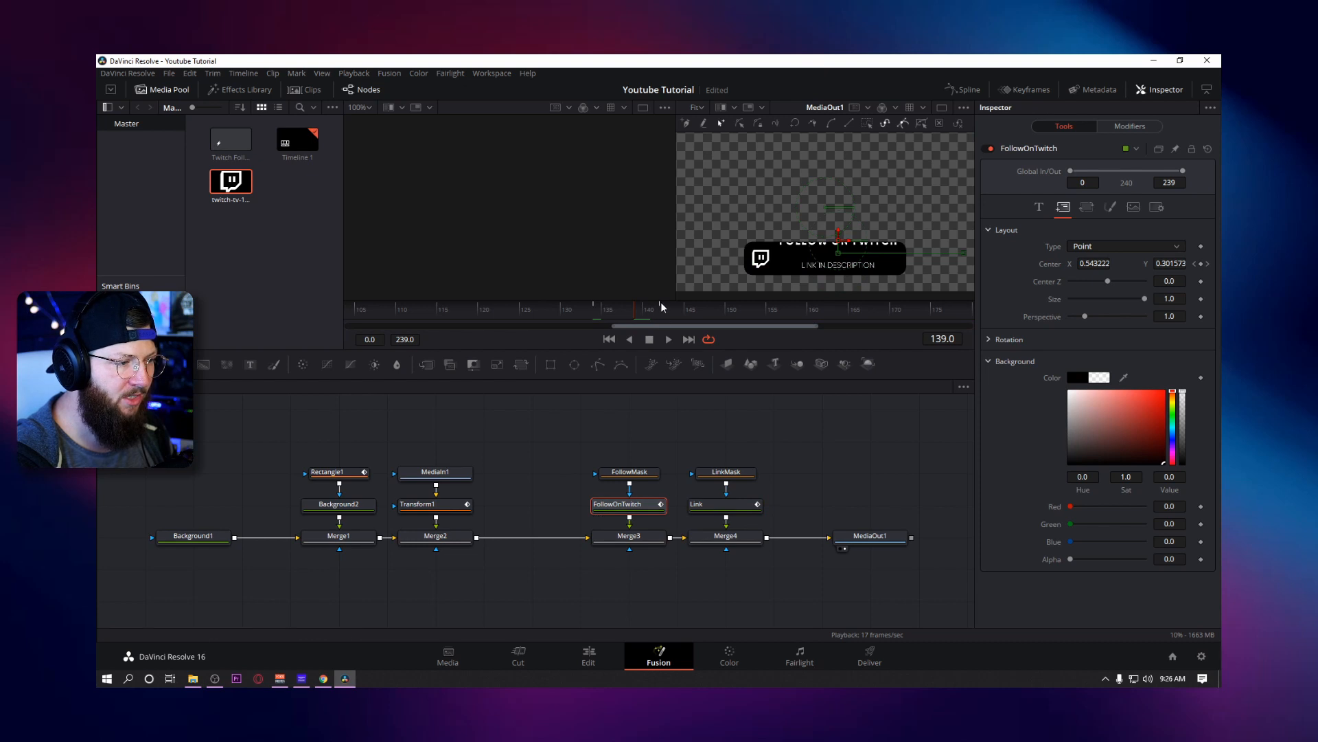
pyautogui.click(661, 308)
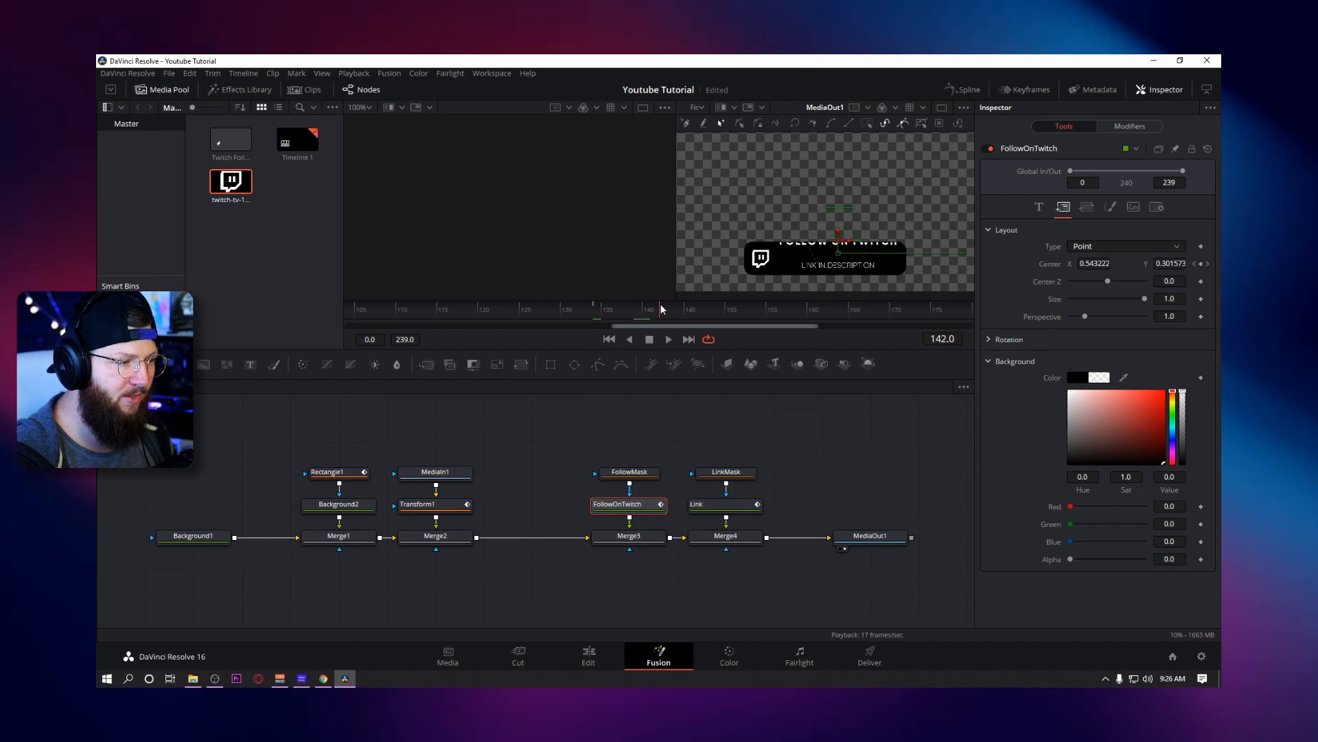
pyautogui.click(729, 506)
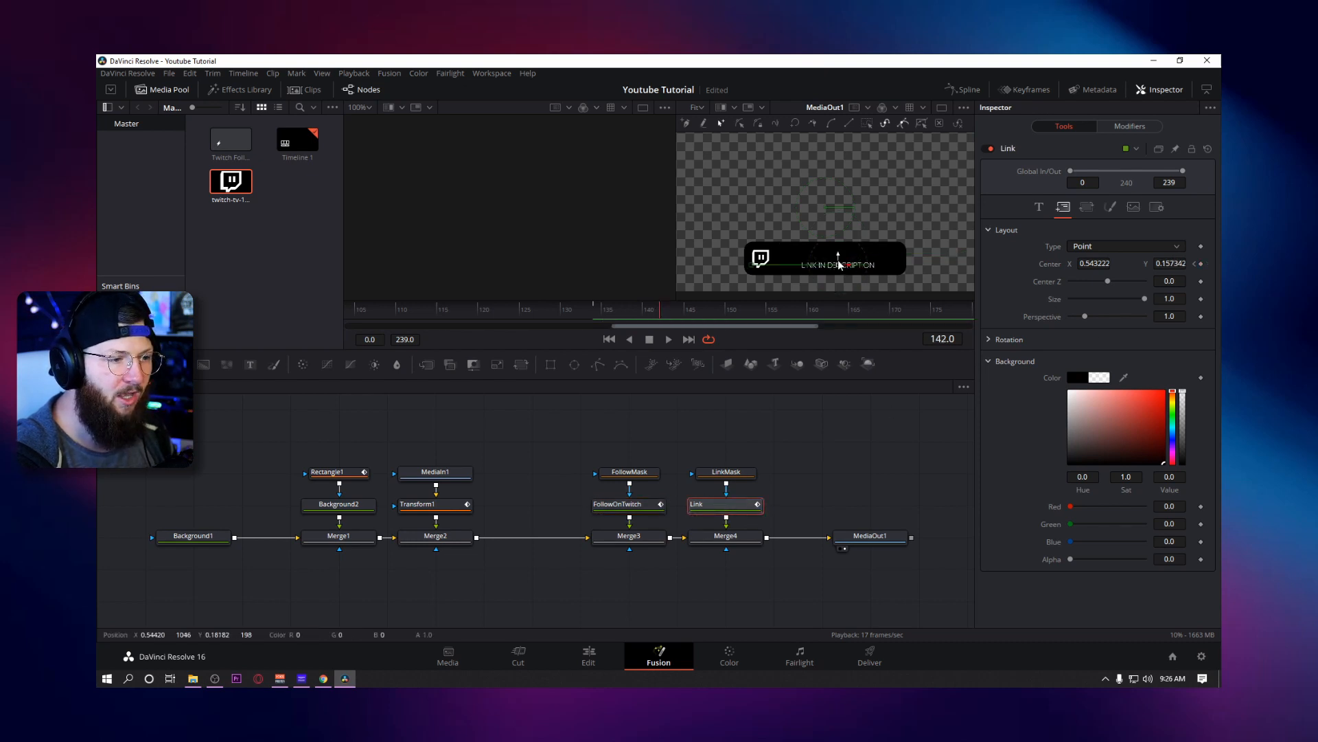
pyautogui.moveTo(838, 258); pyautogui.dragTo(838, 230)
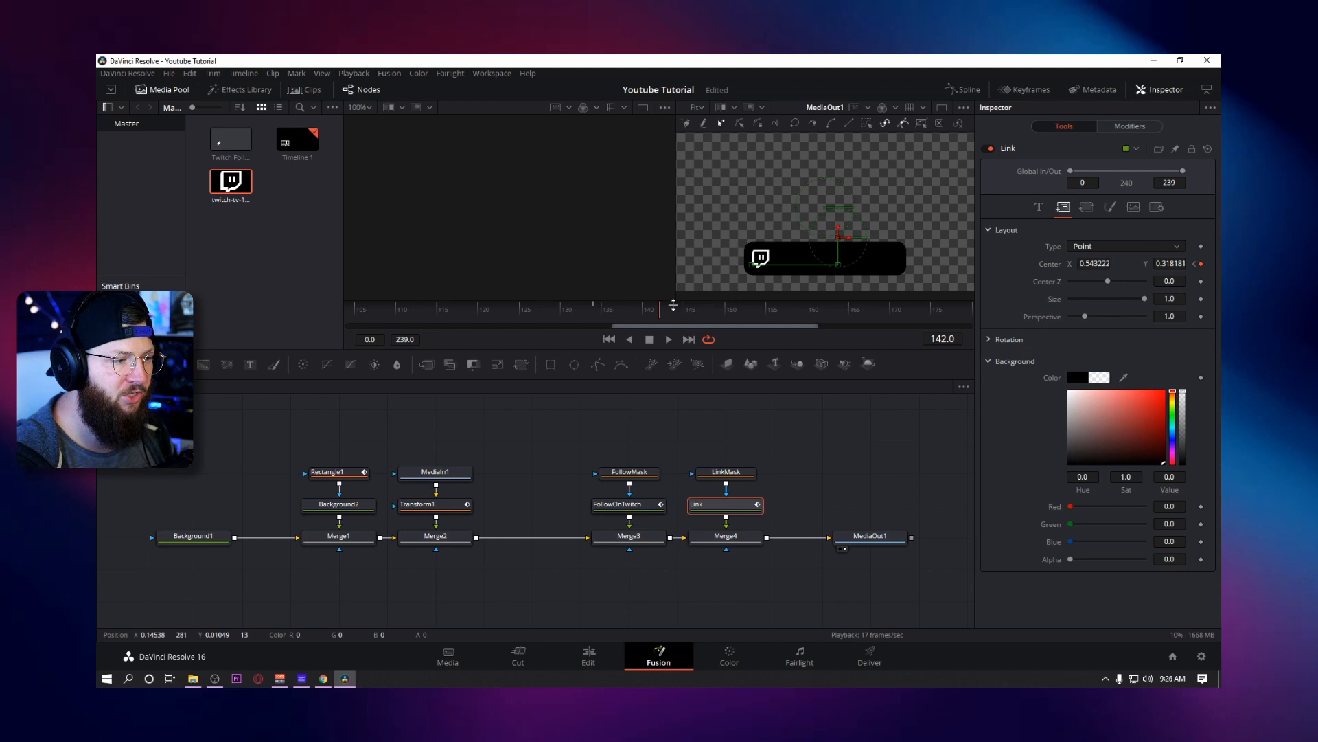
# Play back both text lines' exit from frame 122 and scrub around frame 142 to check it.
pyautogui.moveTo(537, 312); pyautogui.dragTo(496, 311)
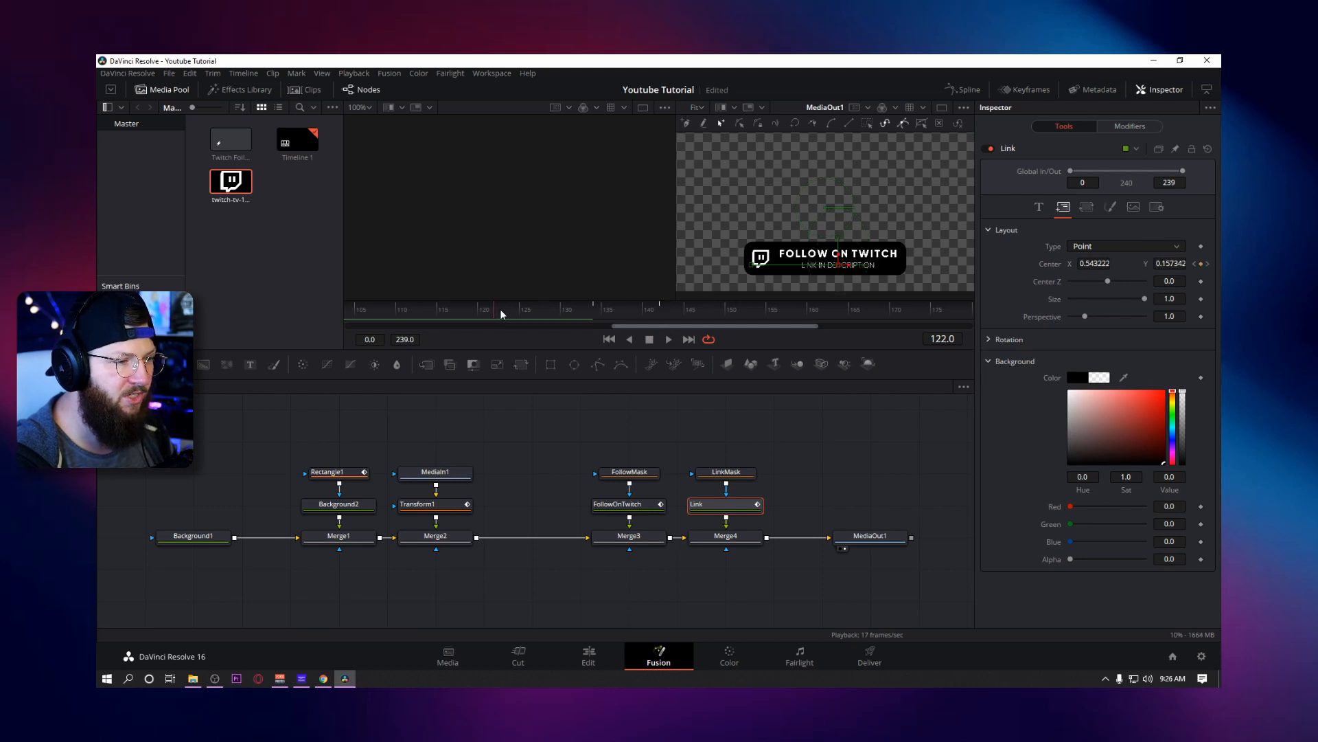
pyautogui.press('space')
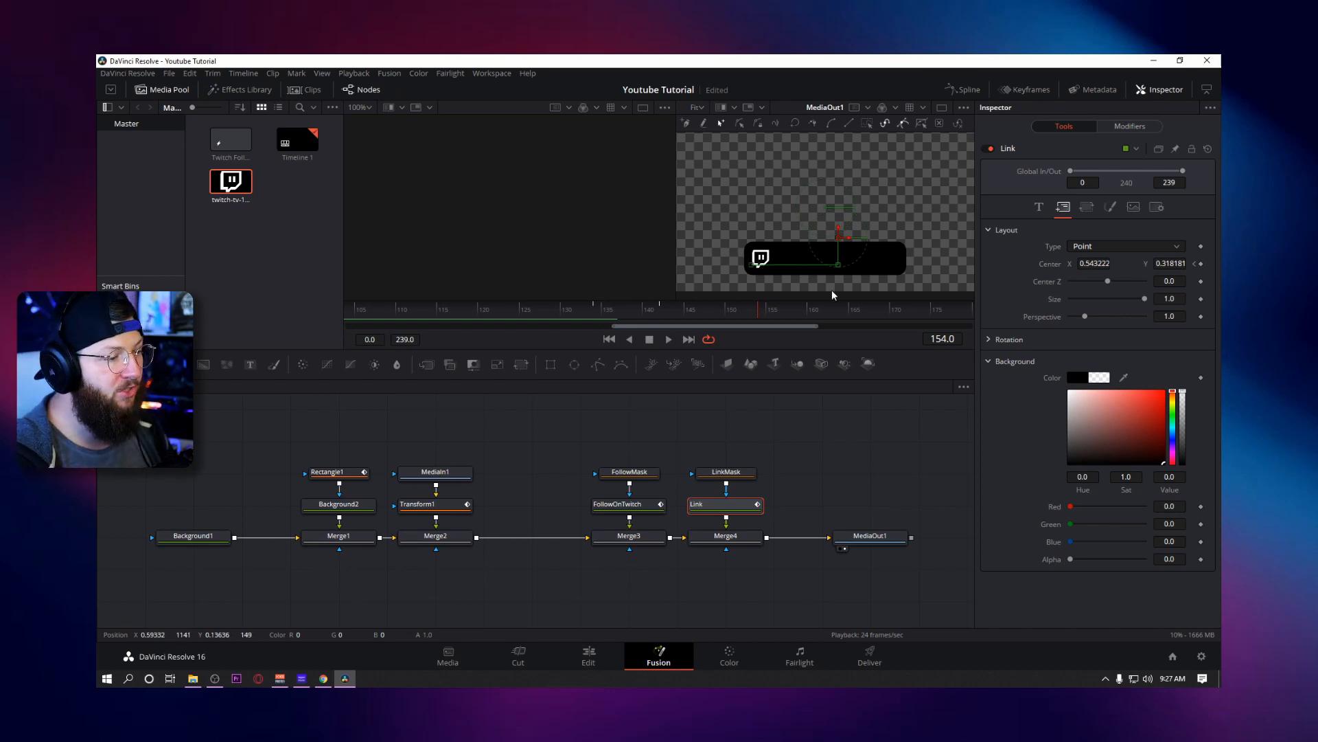
pyautogui.moveTo(718, 308); pyautogui.dragTo(666, 310)
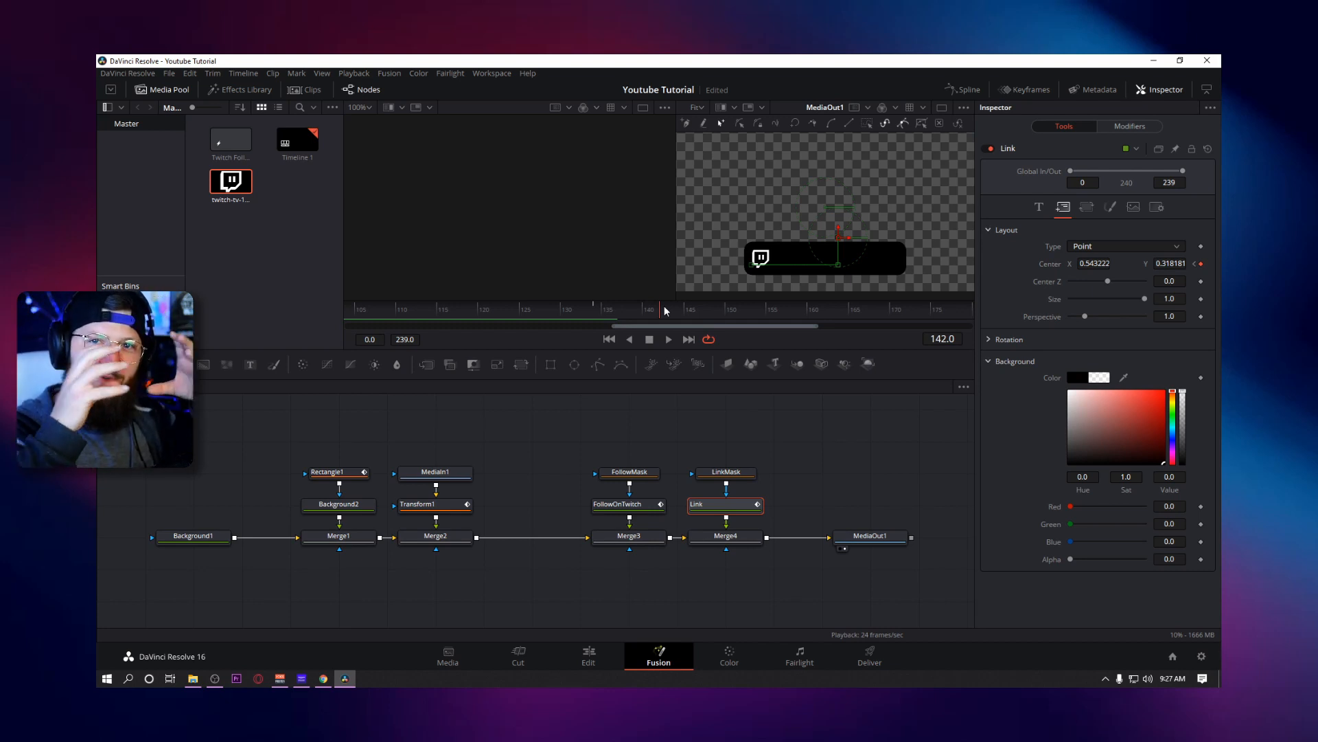
pyautogui.moveTo(666, 310); pyautogui.dragTo(659, 312)
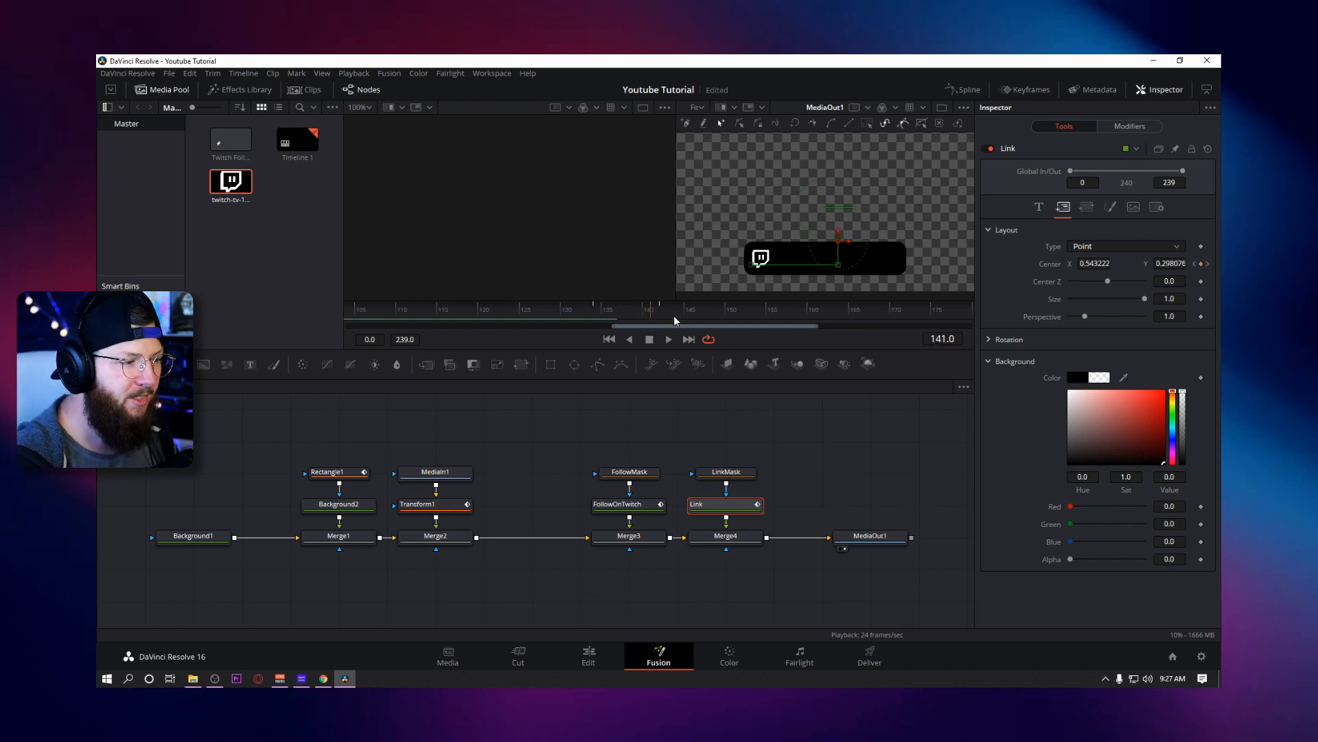
# Keyframe the logo's Transform1 Center at frame 143, and move the logo to the box's middle at Center X 0.523 on frame 150.
pyautogui.click(660, 306)
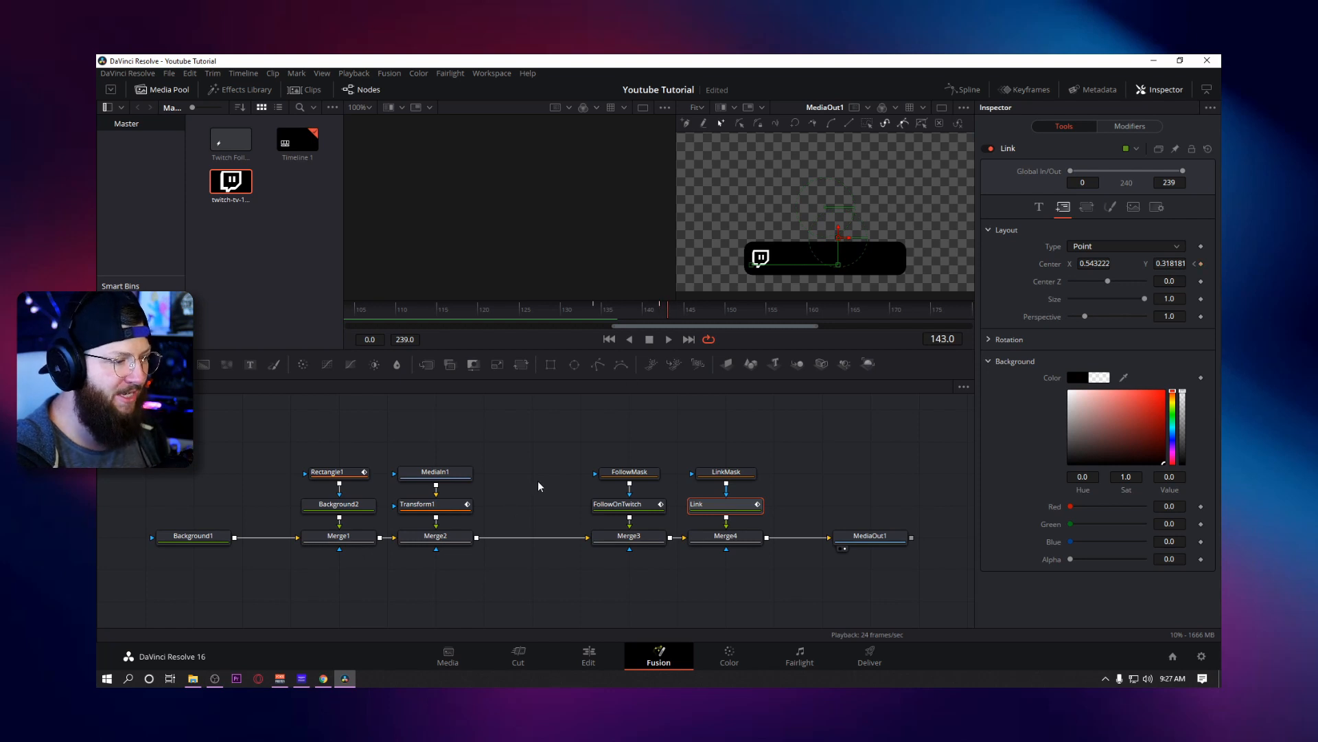
pyautogui.click(344, 475)
pyautogui.click(443, 508)
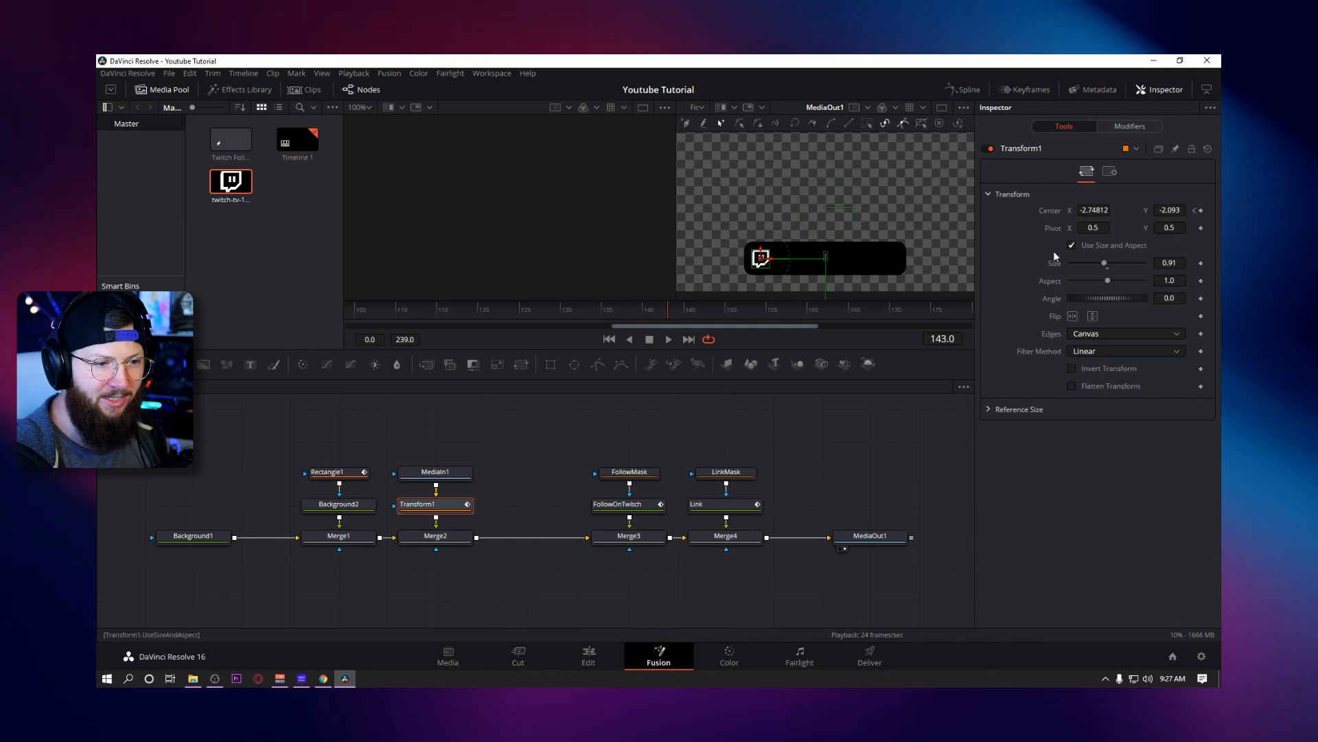
pyautogui.click(1201, 211)
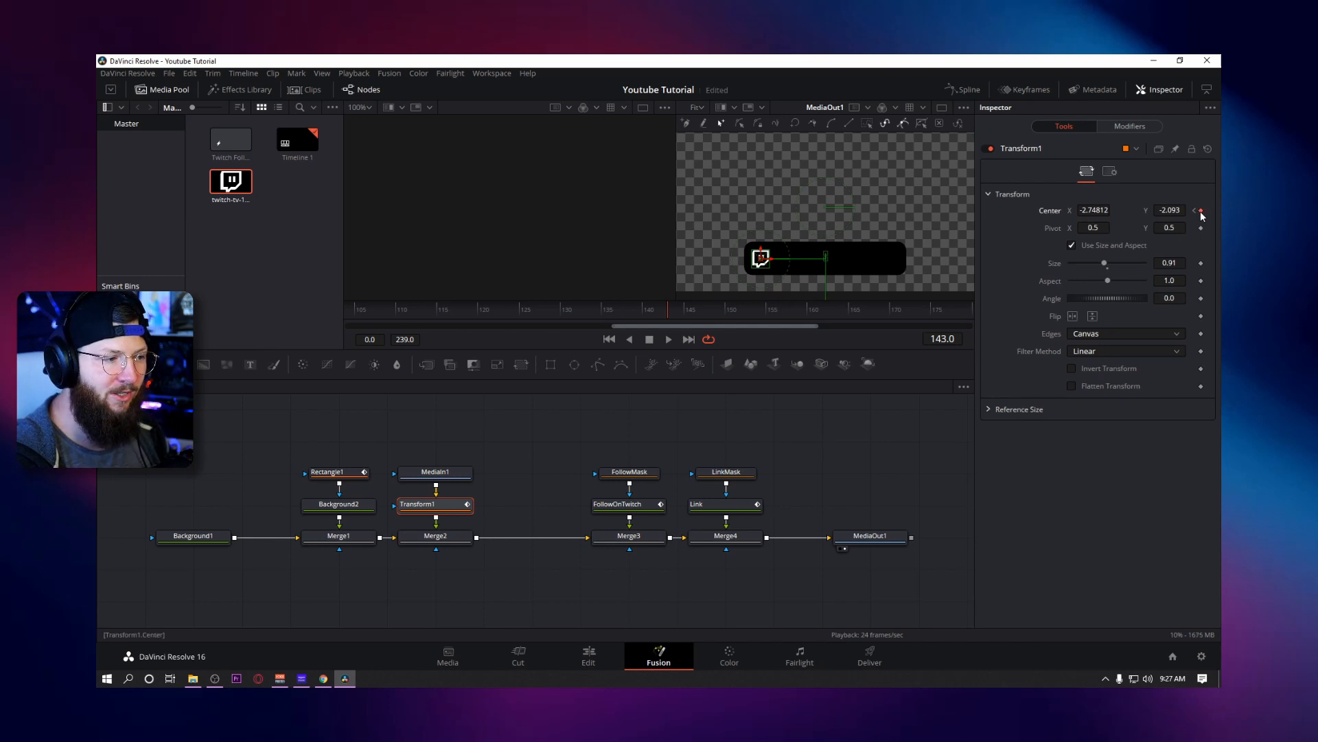
pyautogui.click(727, 307)
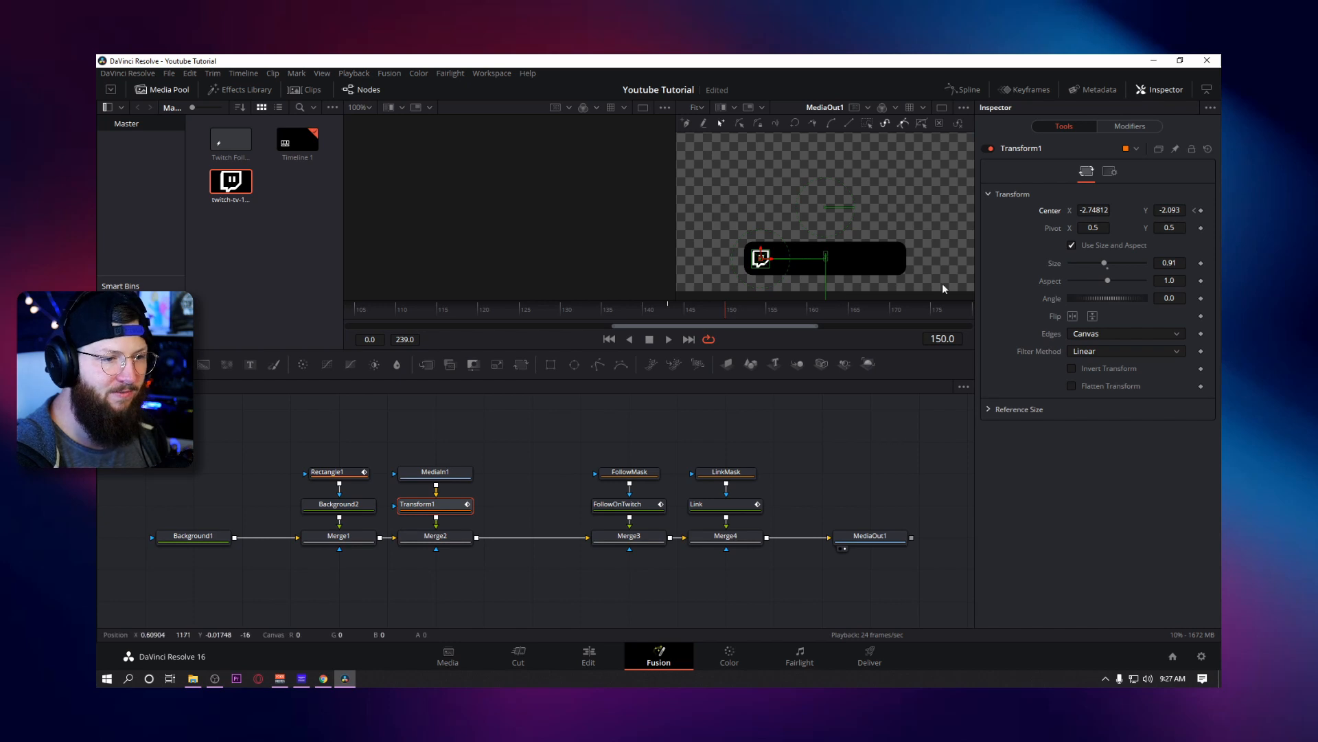
pyautogui.moveTo(761, 258); pyautogui.dragTo(834, 262)
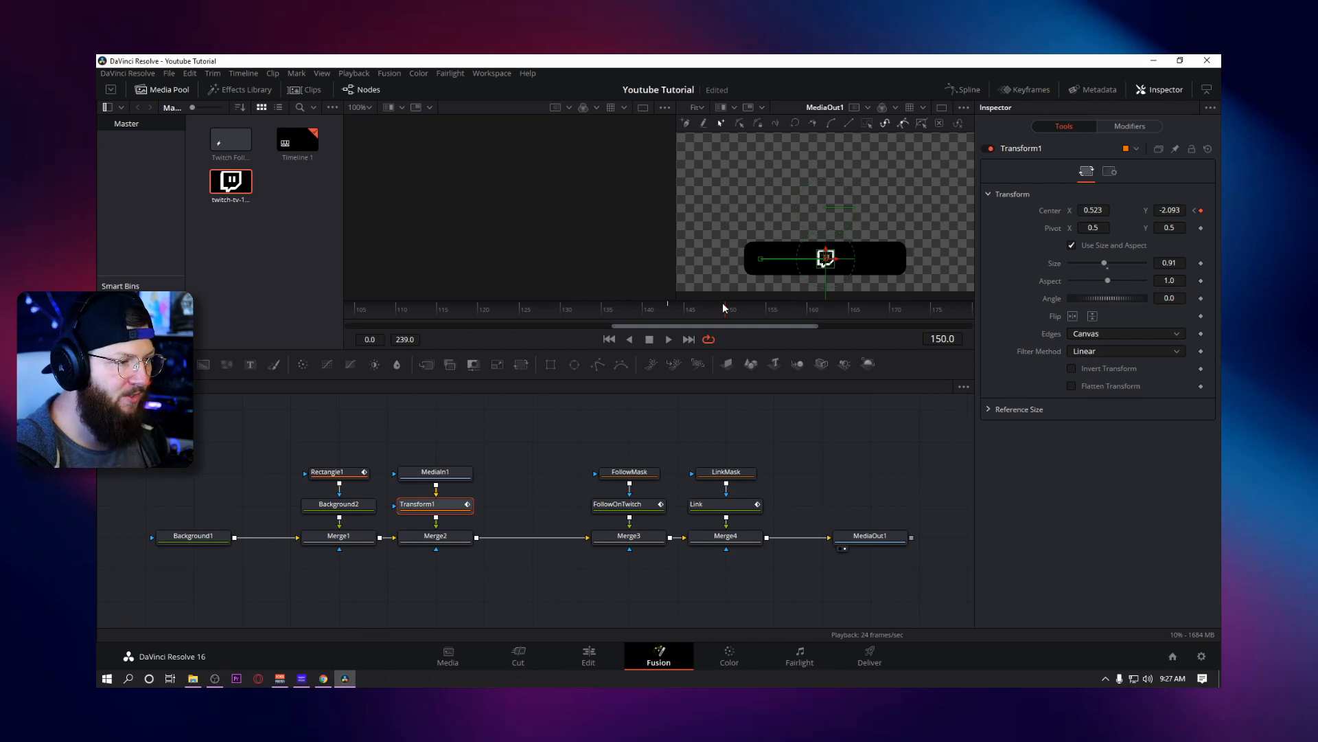
# Add a hold keyframe for Rectangle1's Width at frame 143.
pyautogui.click(669, 305)
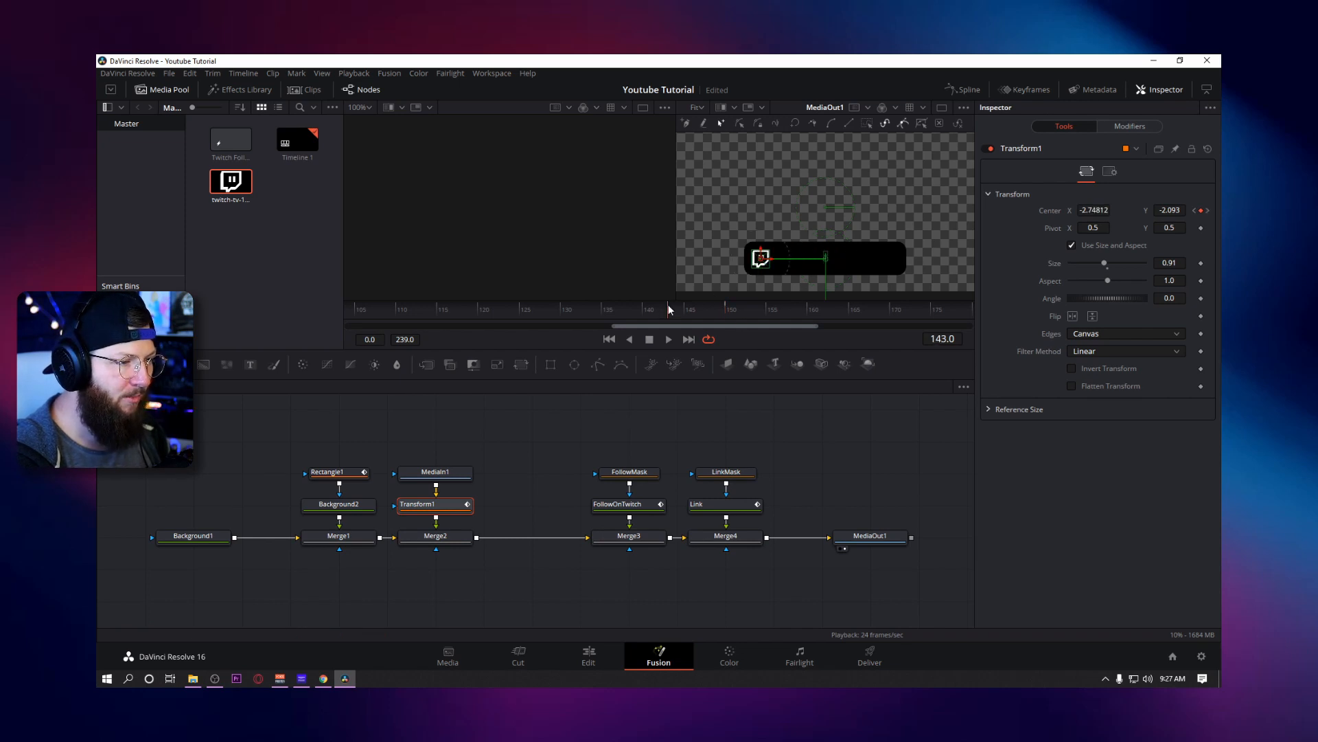
pyautogui.click(337, 474)
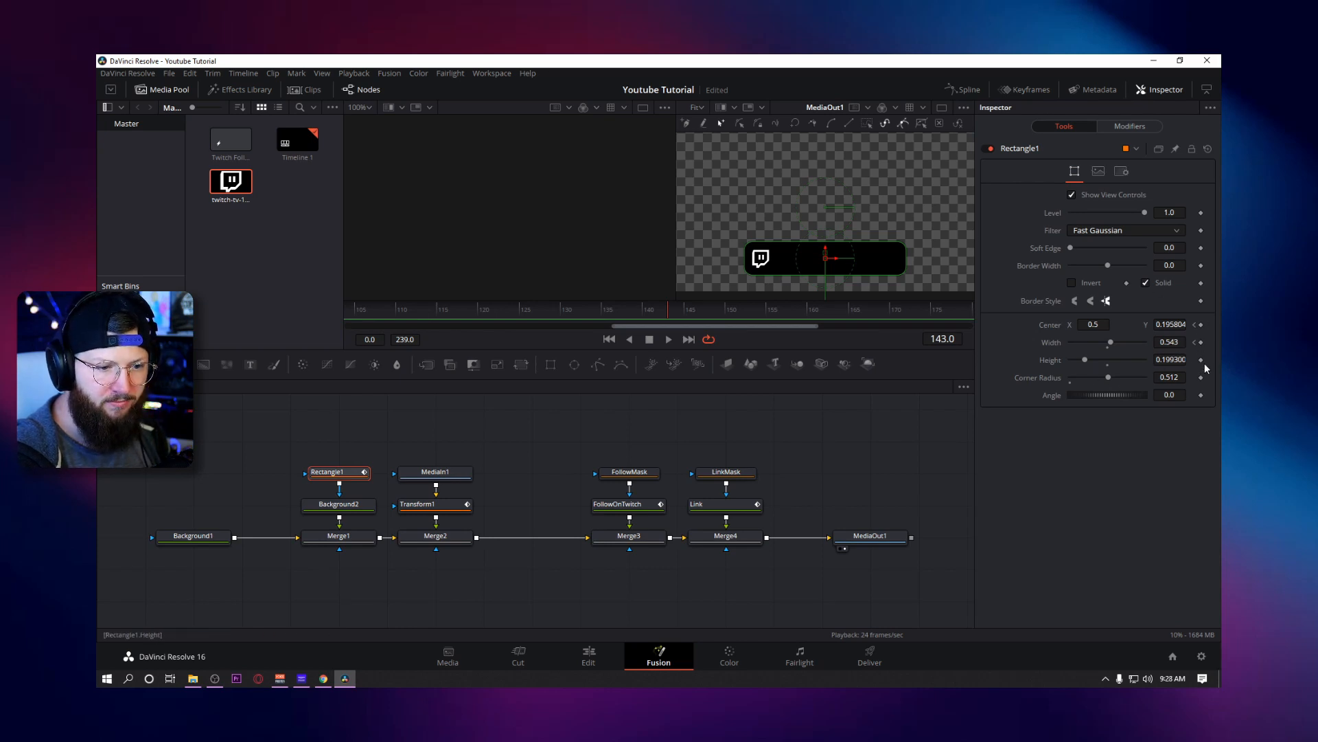
pyautogui.click(1201, 343)
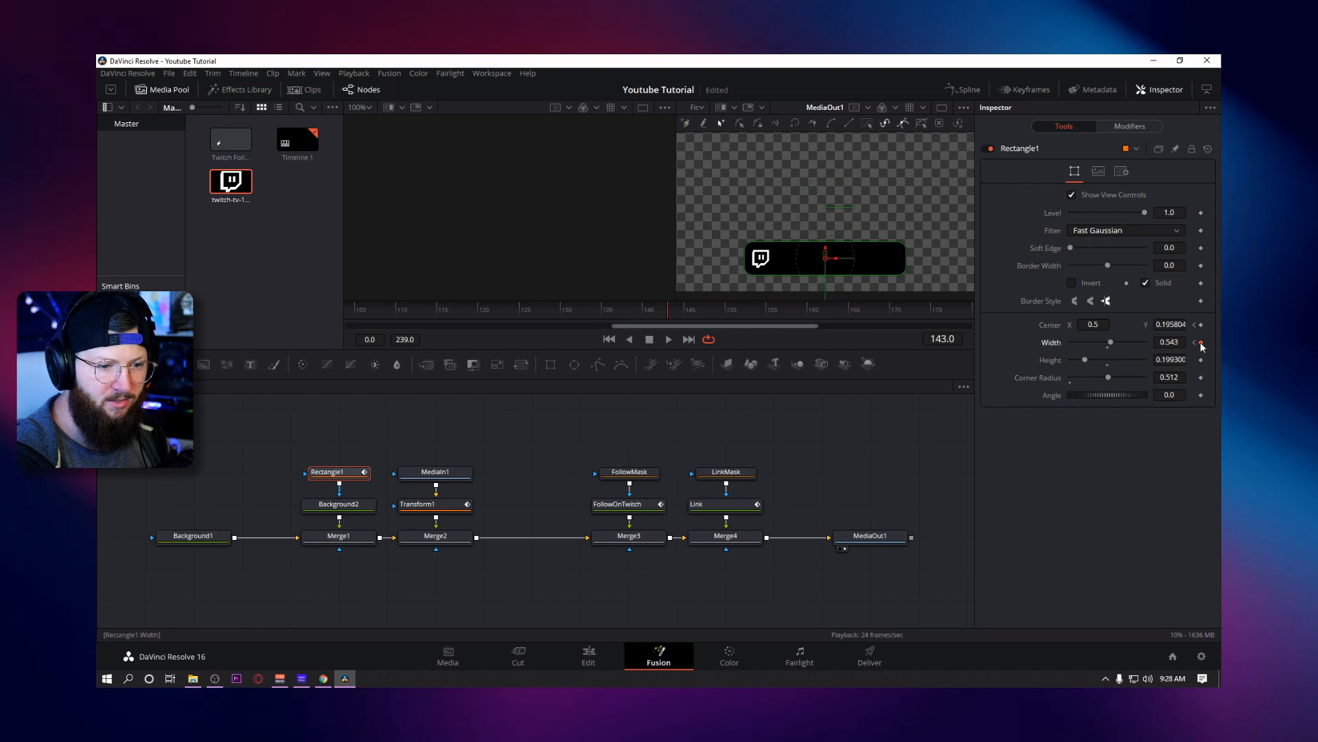
# At frame 150, shrink Rectangle1's Width to 0.126 and play back the box collapsing around the logo.
pyautogui.click(433, 509)
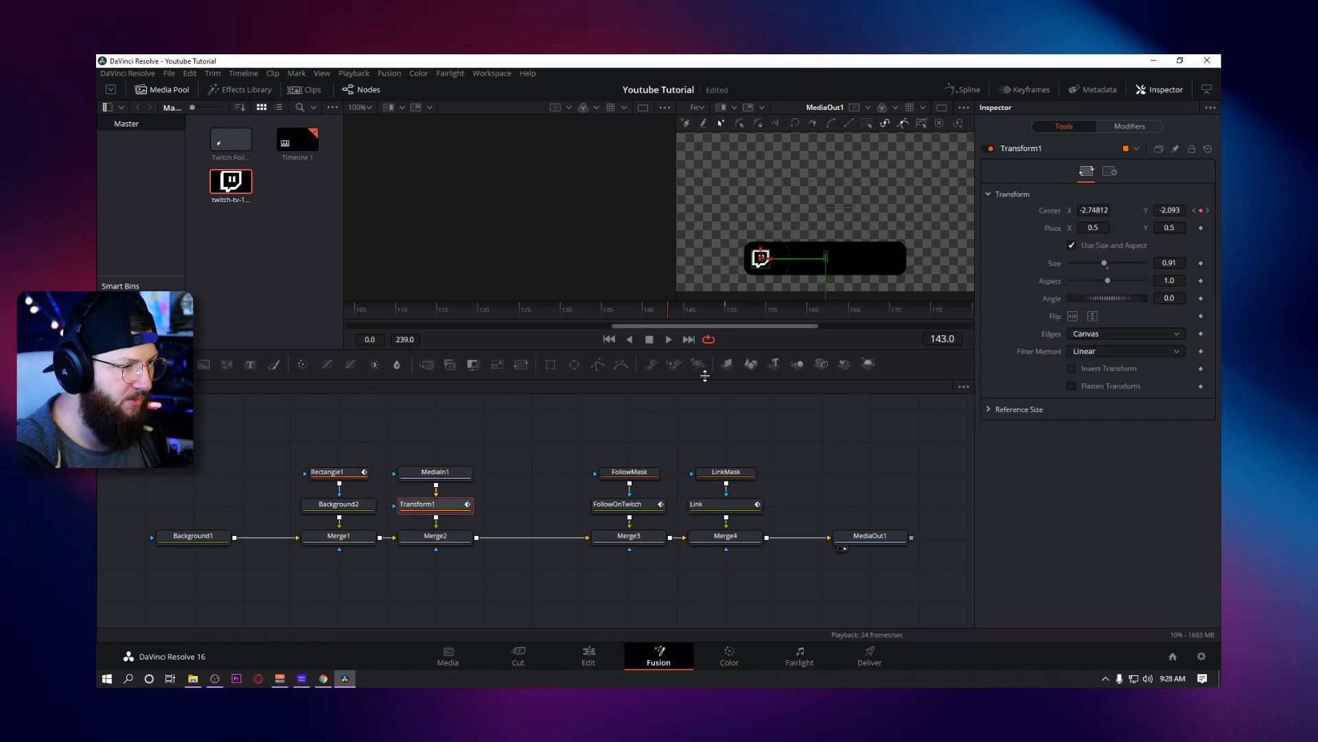
pyautogui.click(726, 309)
pyautogui.click(726, 305)
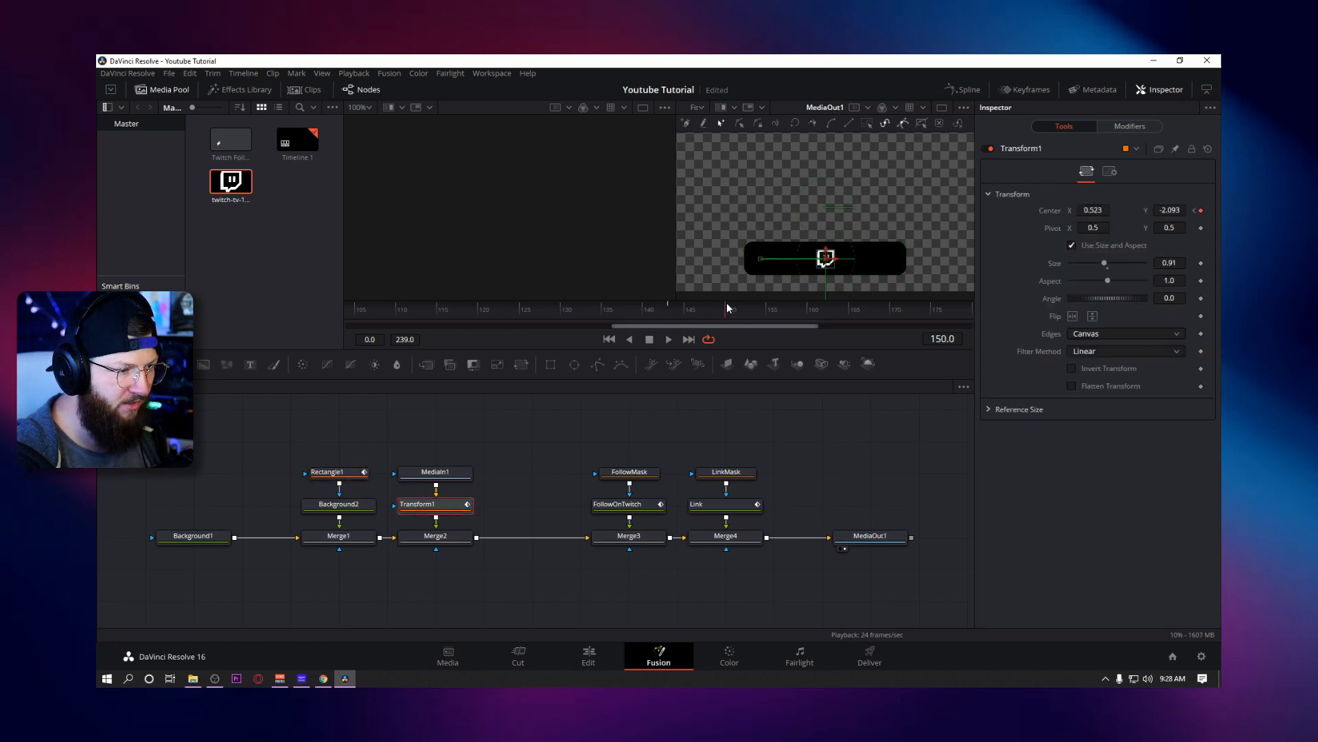
pyautogui.click(333, 474)
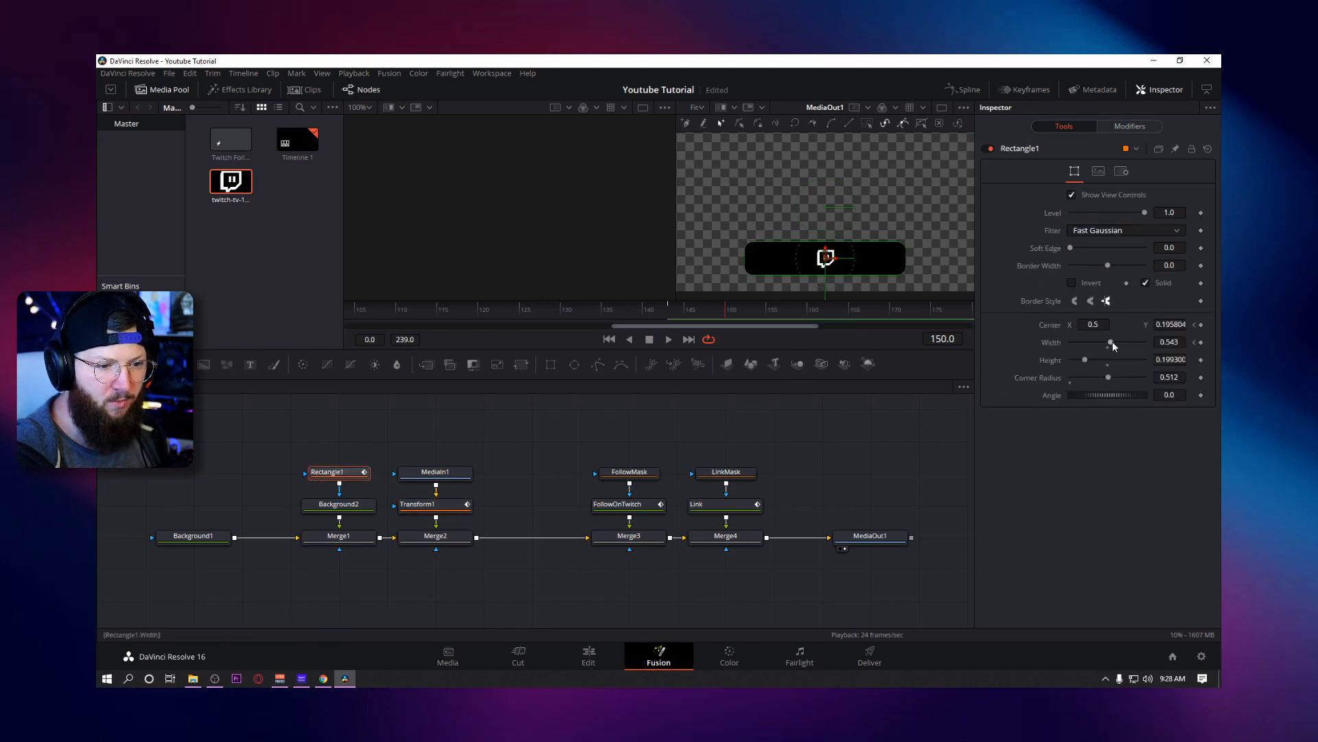
pyautogui.moveTo(1113, 341); pyautogui.dragTo(1083, 342)
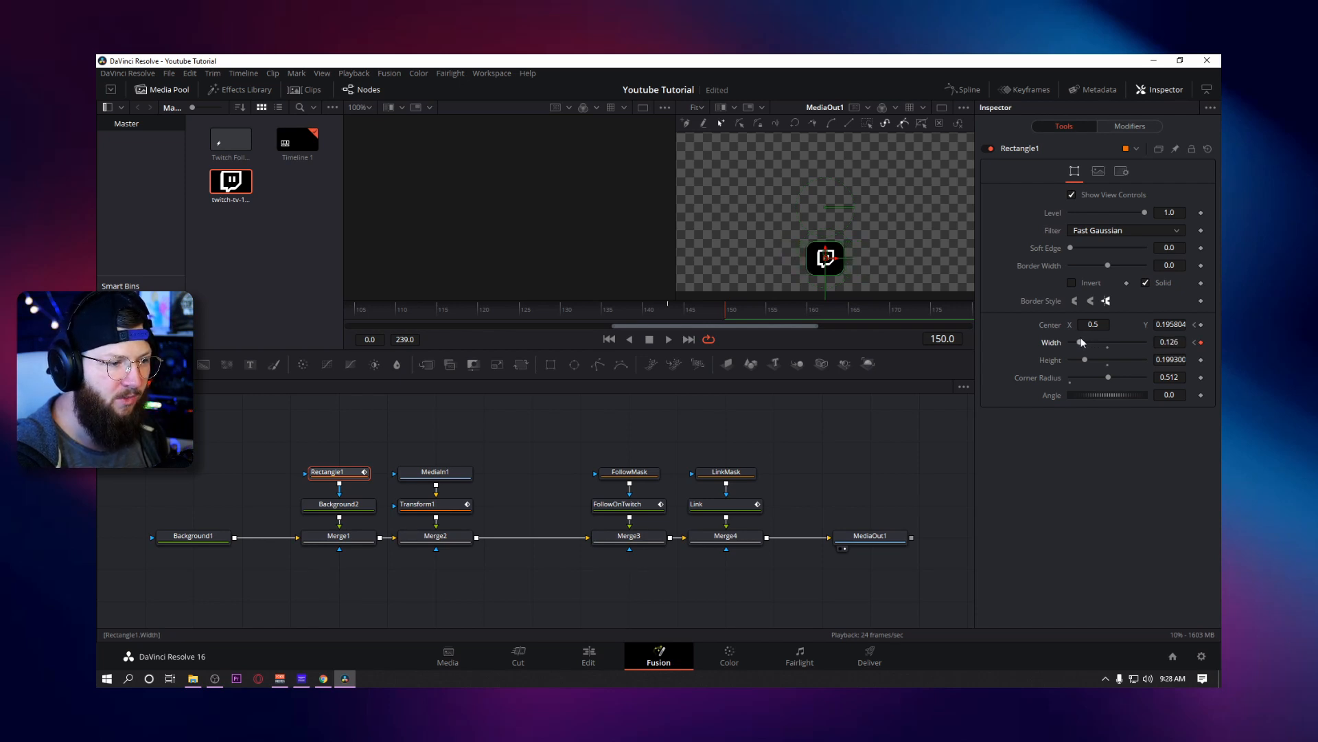
pyautogui.click(561, 307)
pyautogui.press('space')
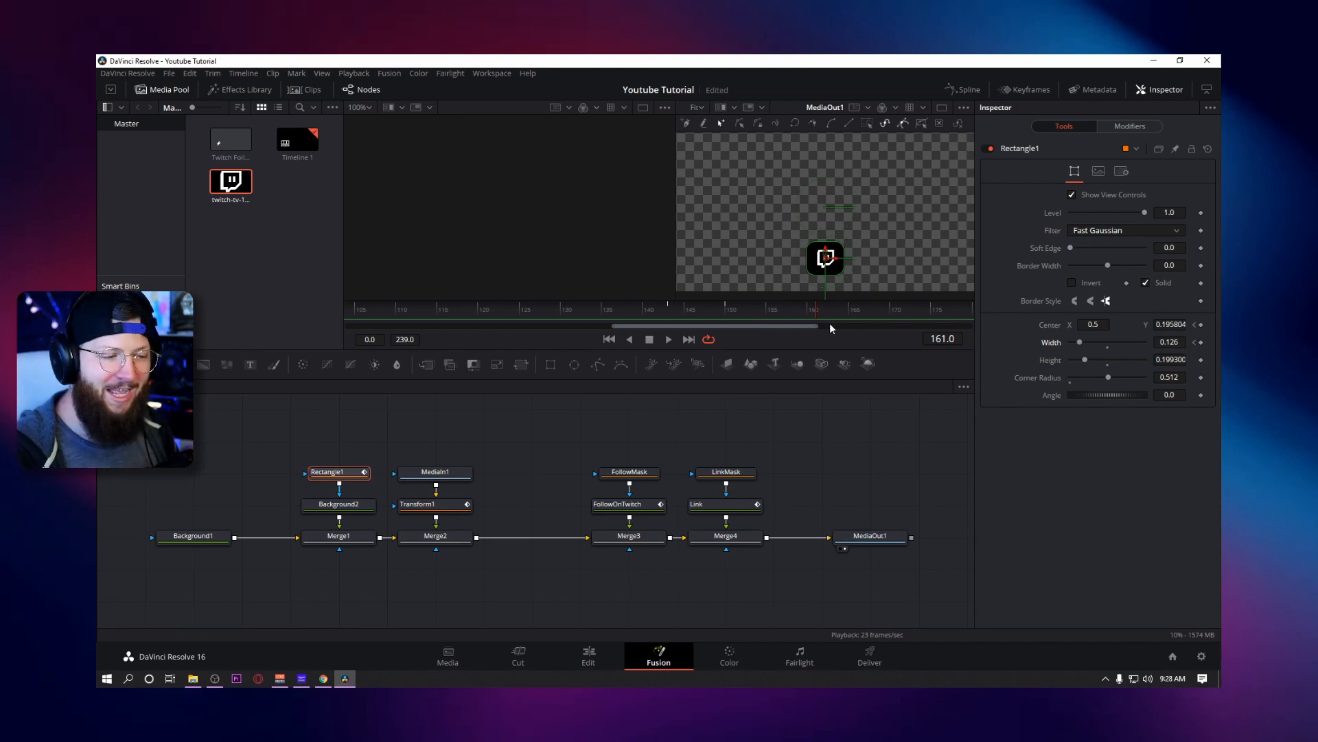
# Keyframe Rectangle1's Center at frame 158, and lower the box out of frame to Center Y of about -0.144 at frame 164.
pyautogui.moveTo(760, 304); pyautogui.dragTo(791, 308)
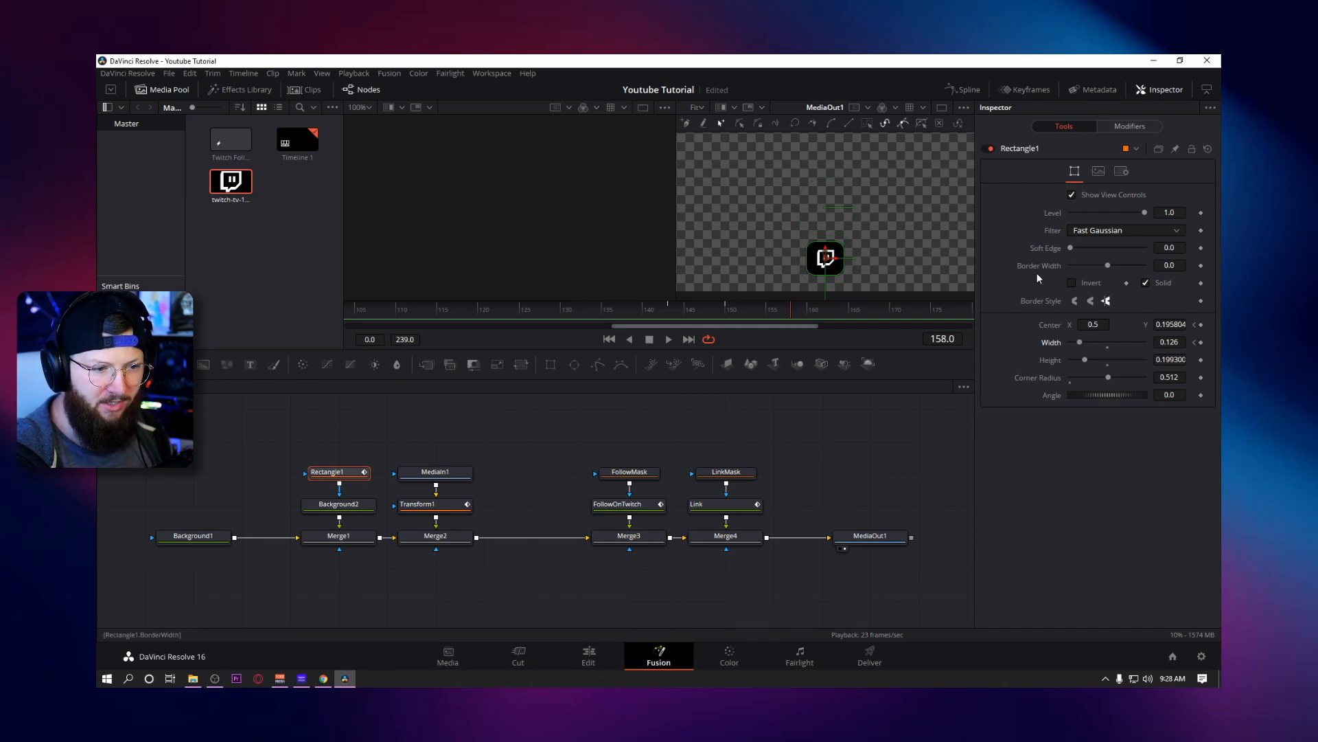
pyautogui.click(1201, 325)
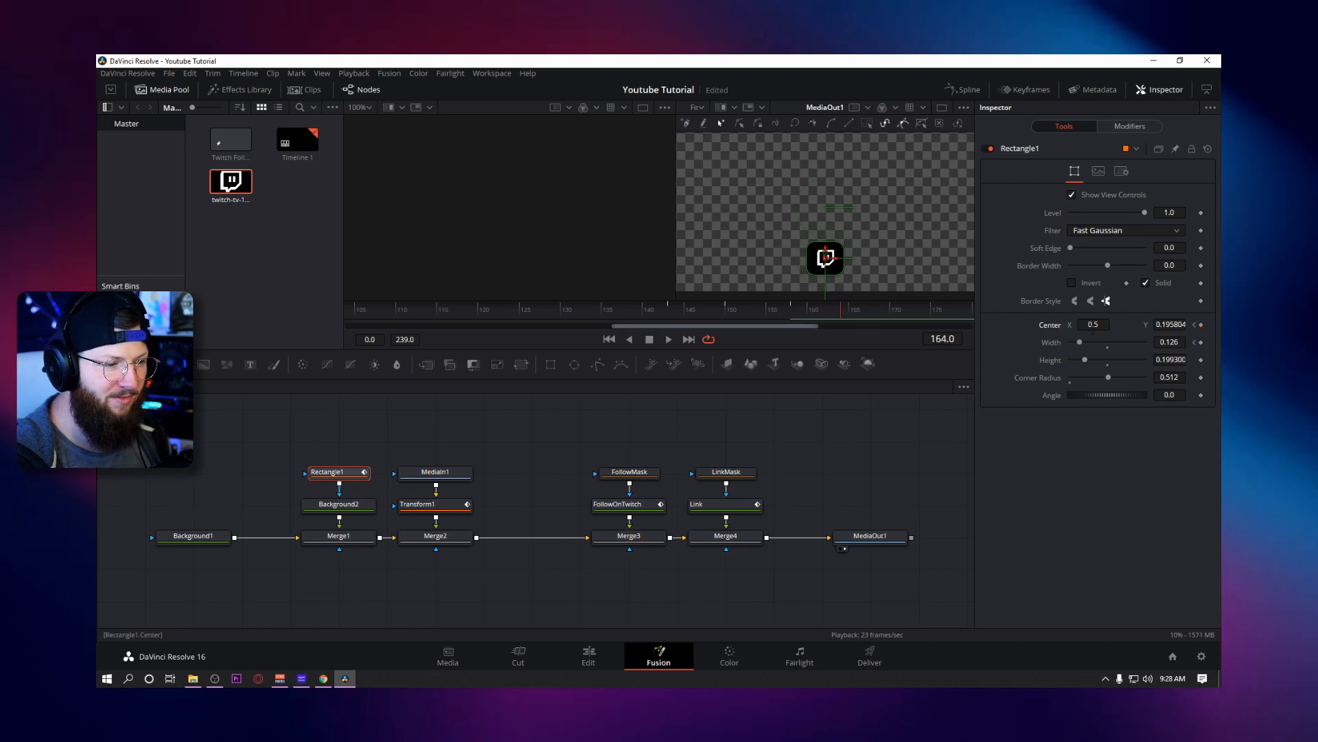
pyautogui.moveTo(1172, 326); pyautogui.dragTo(989, 326)
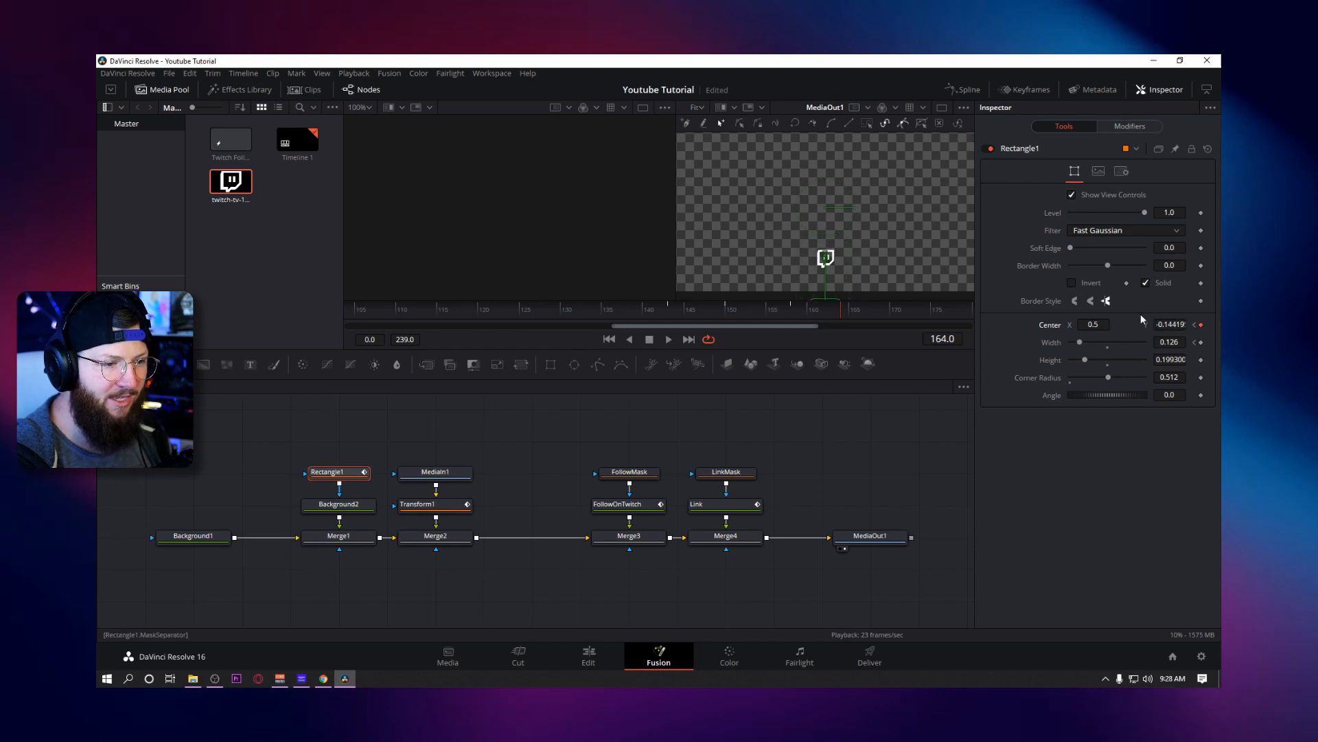
# Add a hold keyframe for the logo's Transform1 Center at frame 158.
pyautogui.click(791, 302)
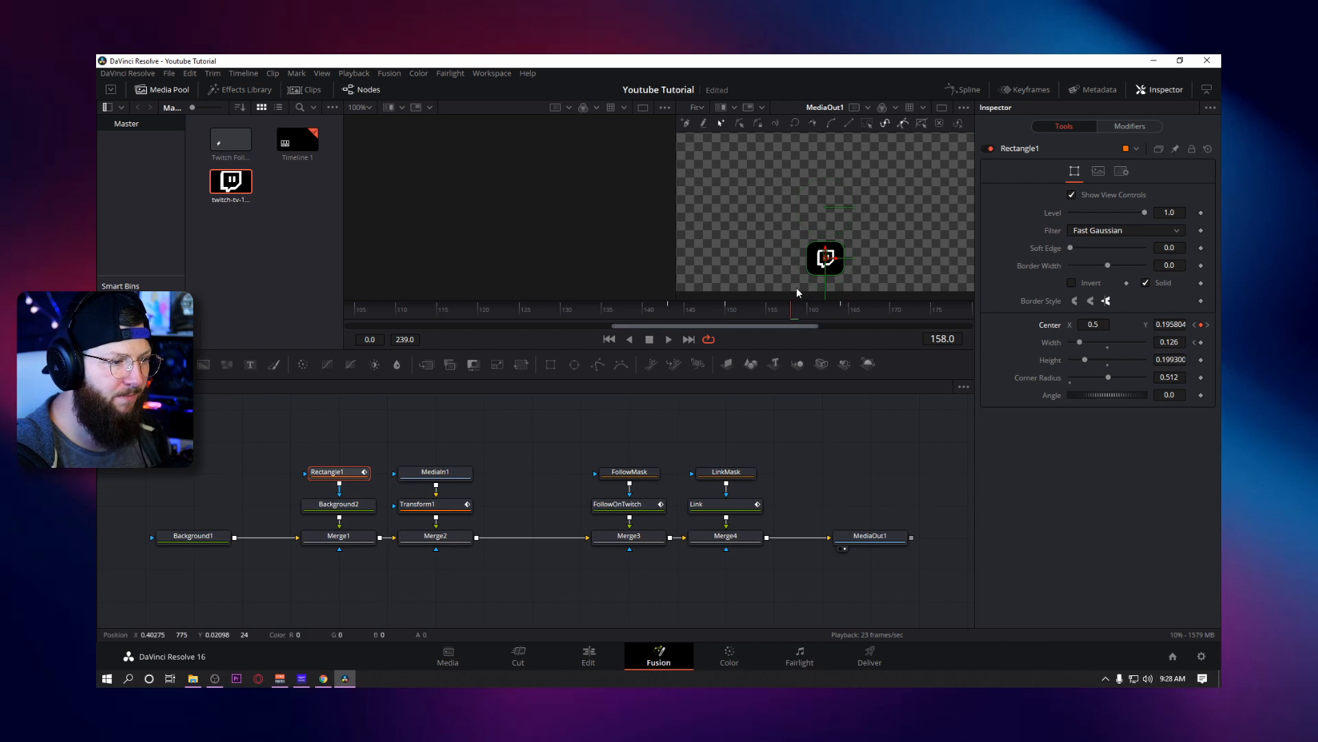
pyautogui.click(420, 504)
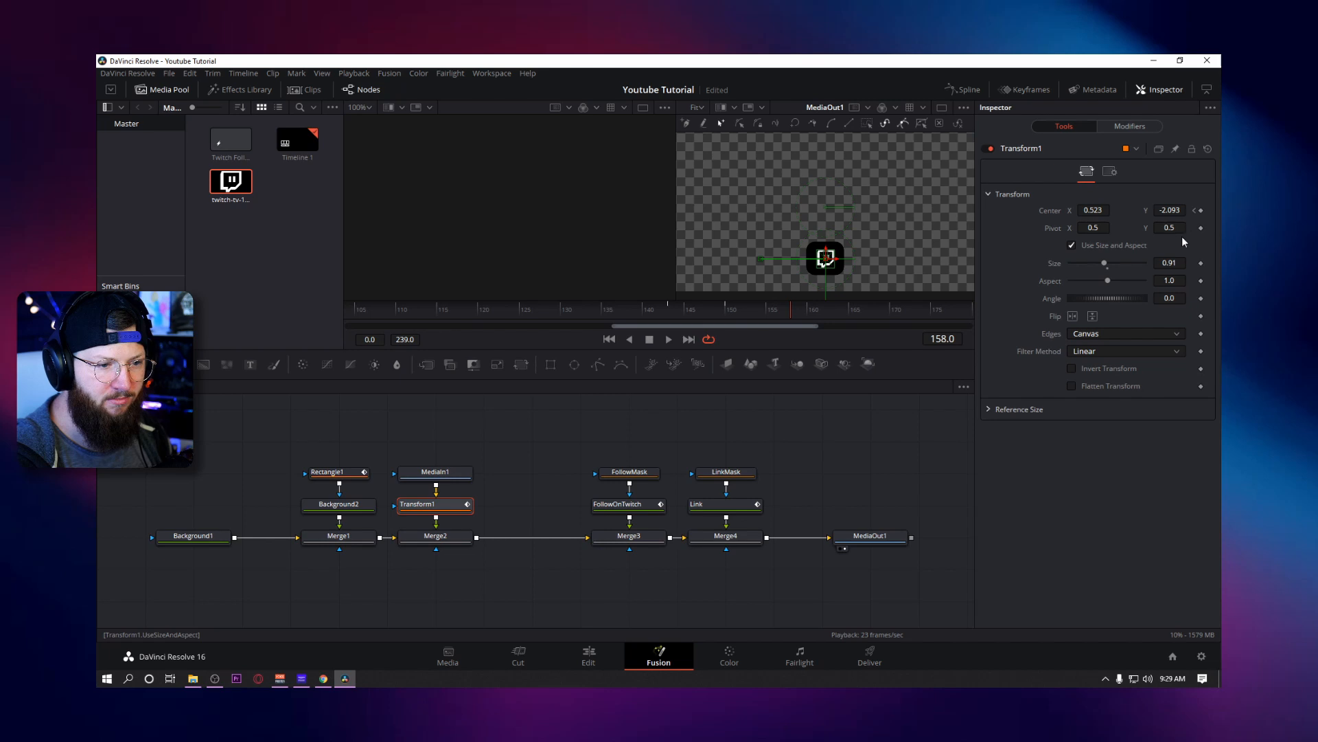
pyautogui.click(1201, 210)
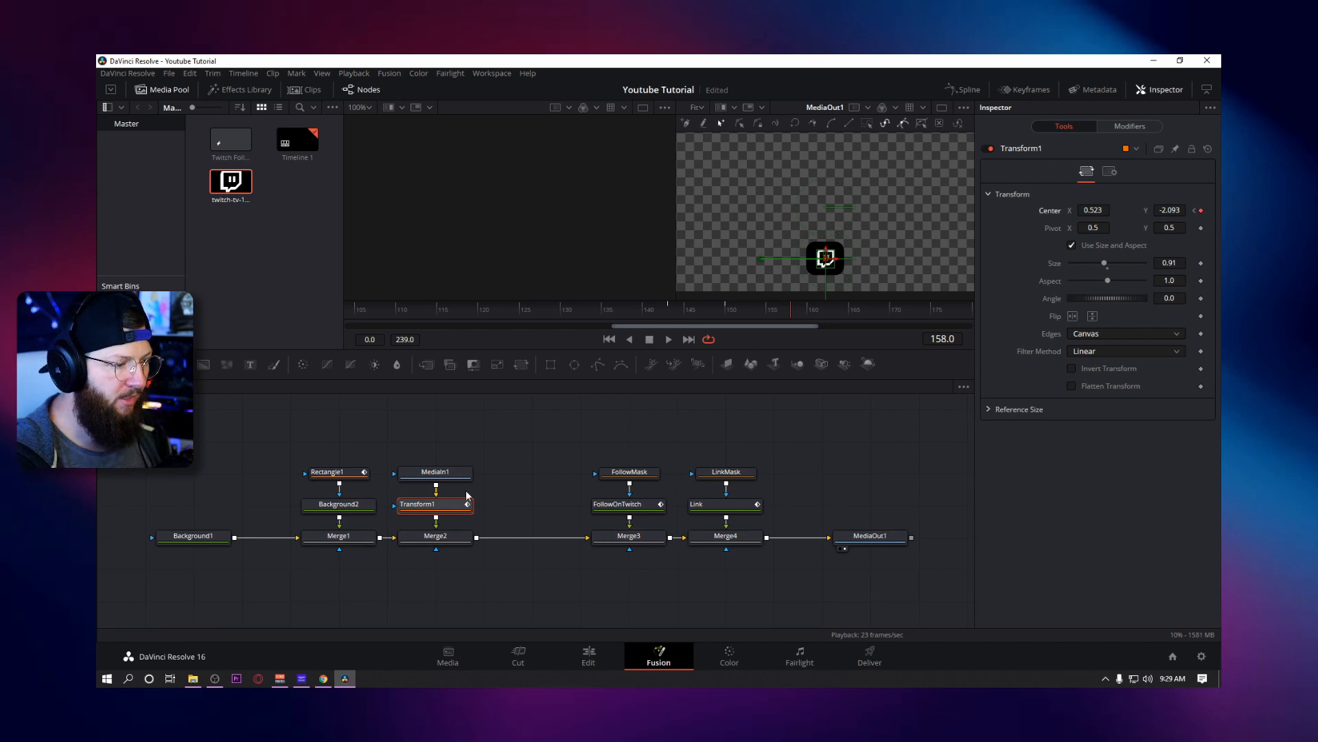
# At frame 164, lower the logo out of frame to Center Y of about -4.394 and play back the exit animation.
pyautogui.click(351, 473)
pyautogui.click(843, 308)
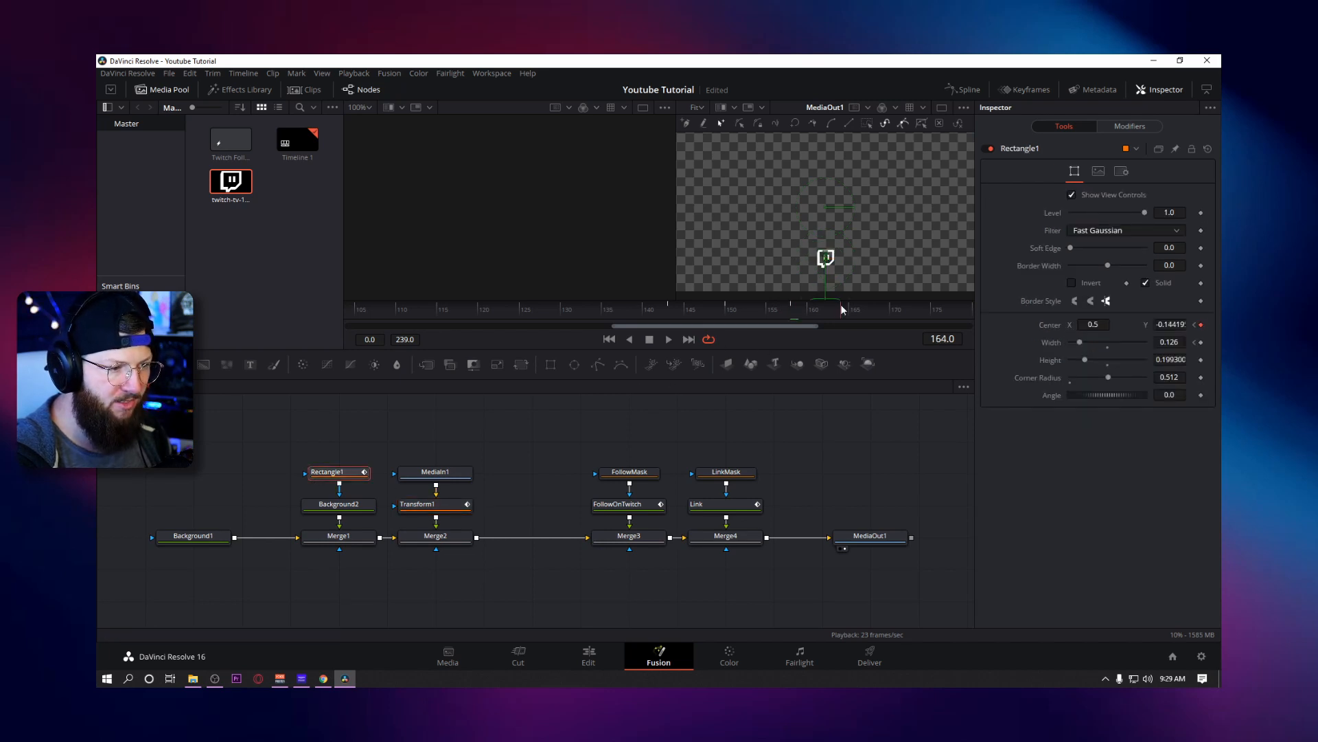
pyautogui.click(434, 506)
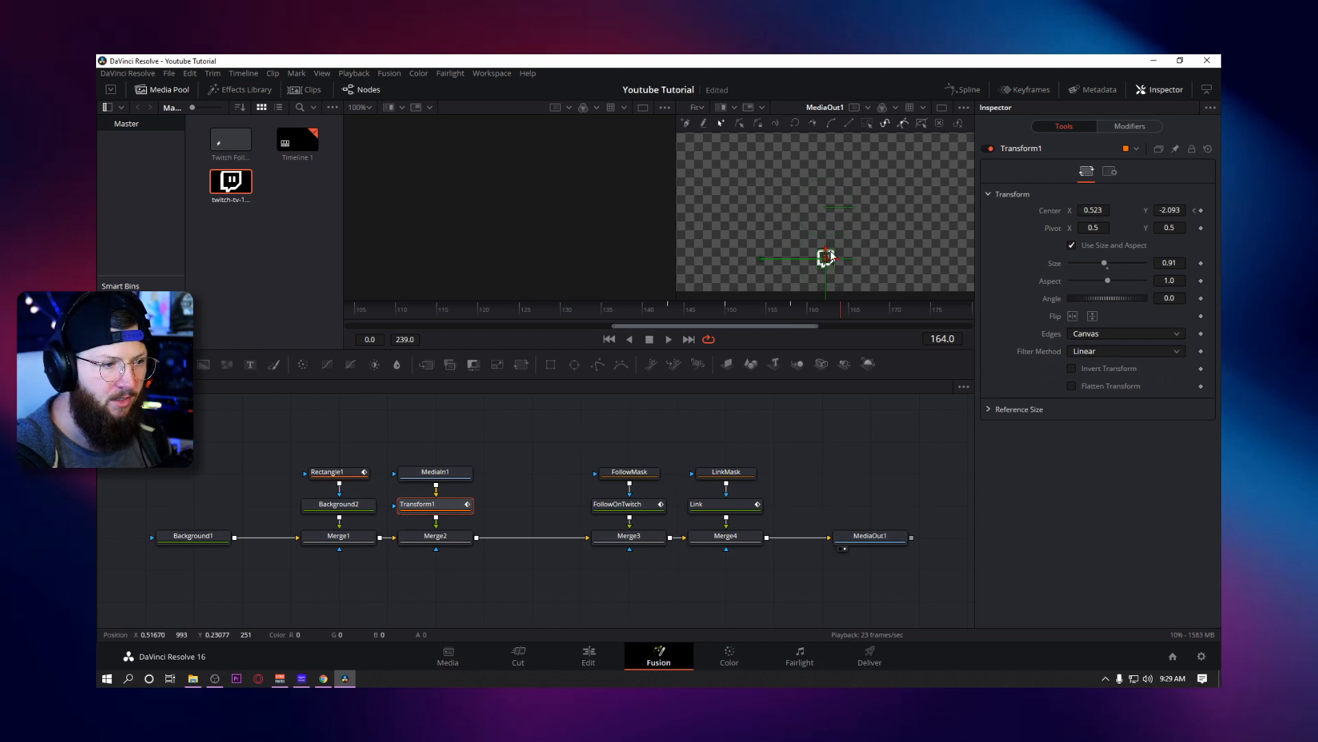
pyautogui.moveTo(826, 259); pyautogui.dragTo(826, 299)
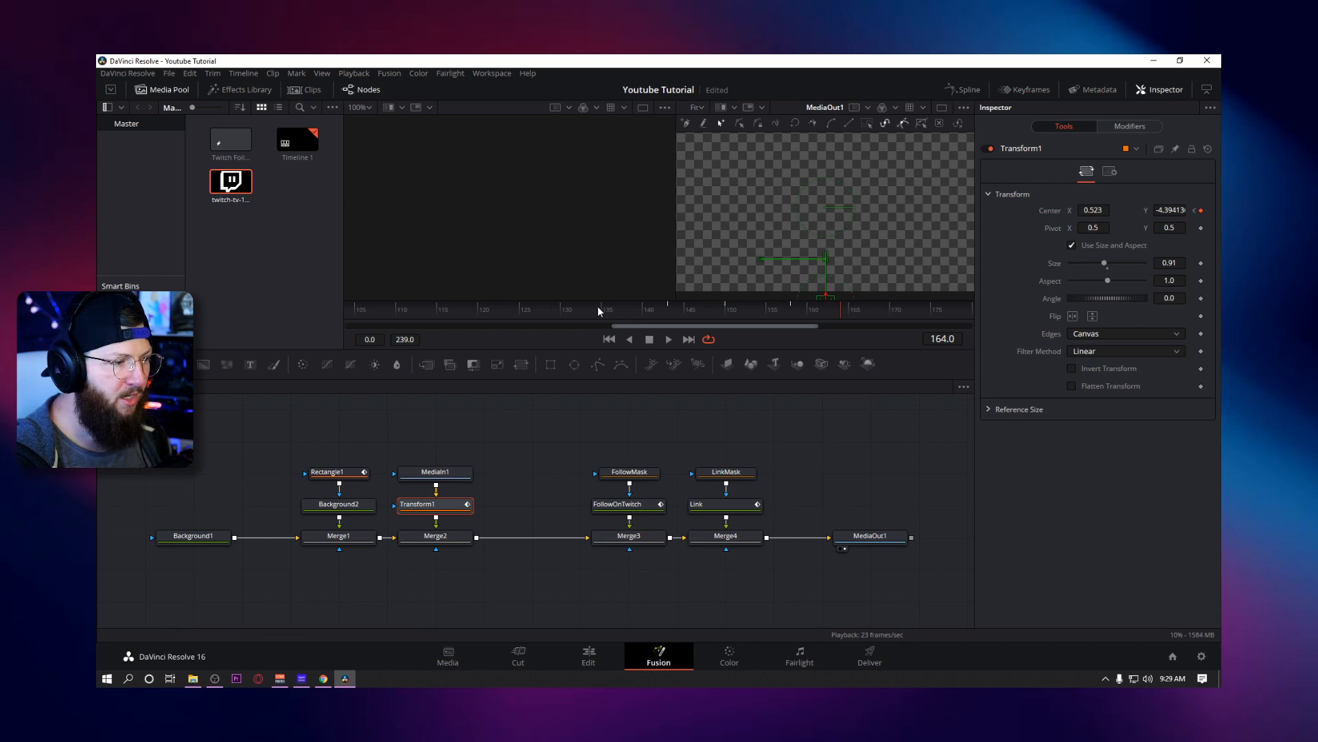
pyautogui.click(620, 308)
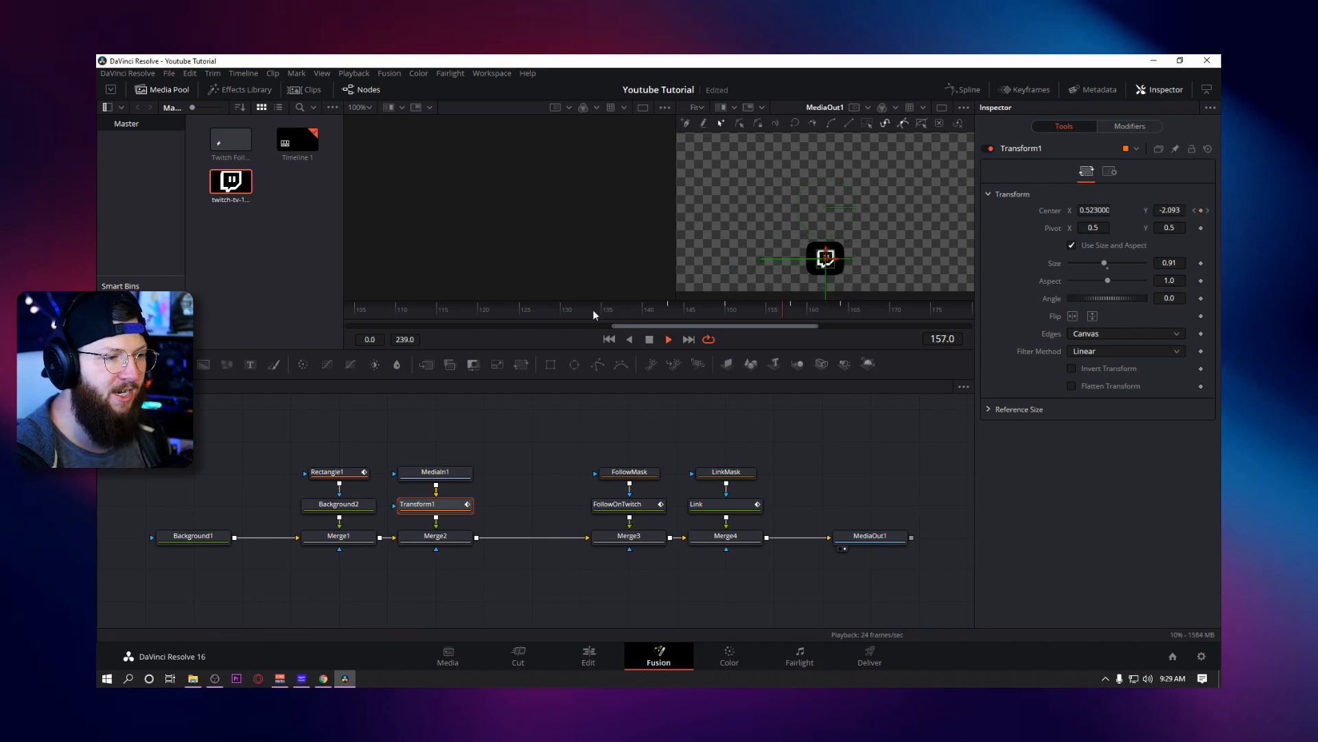
# Check the exit between frames 158 and 161, then open the Spline editor with only Rectangle1's Center and Width curves shown.
pyautogui.click(797, 309)
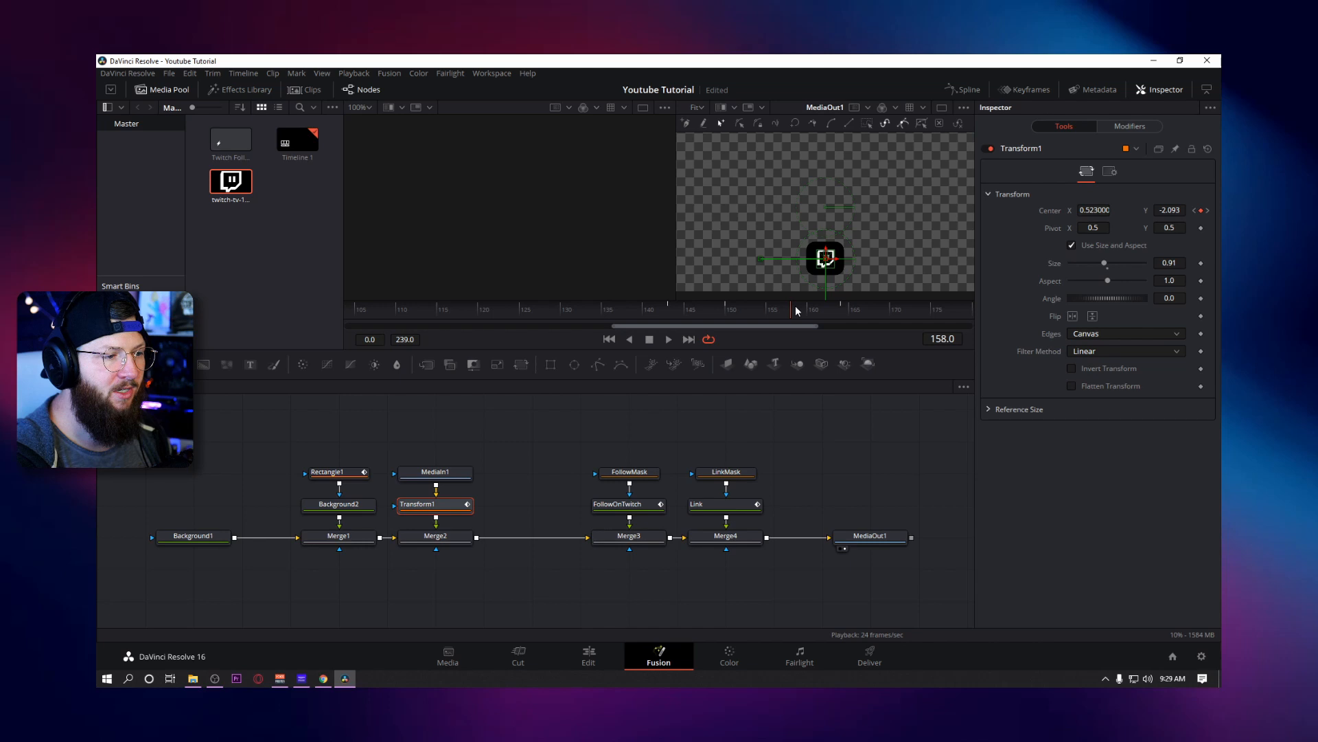
pyautogui.click(817, 309)
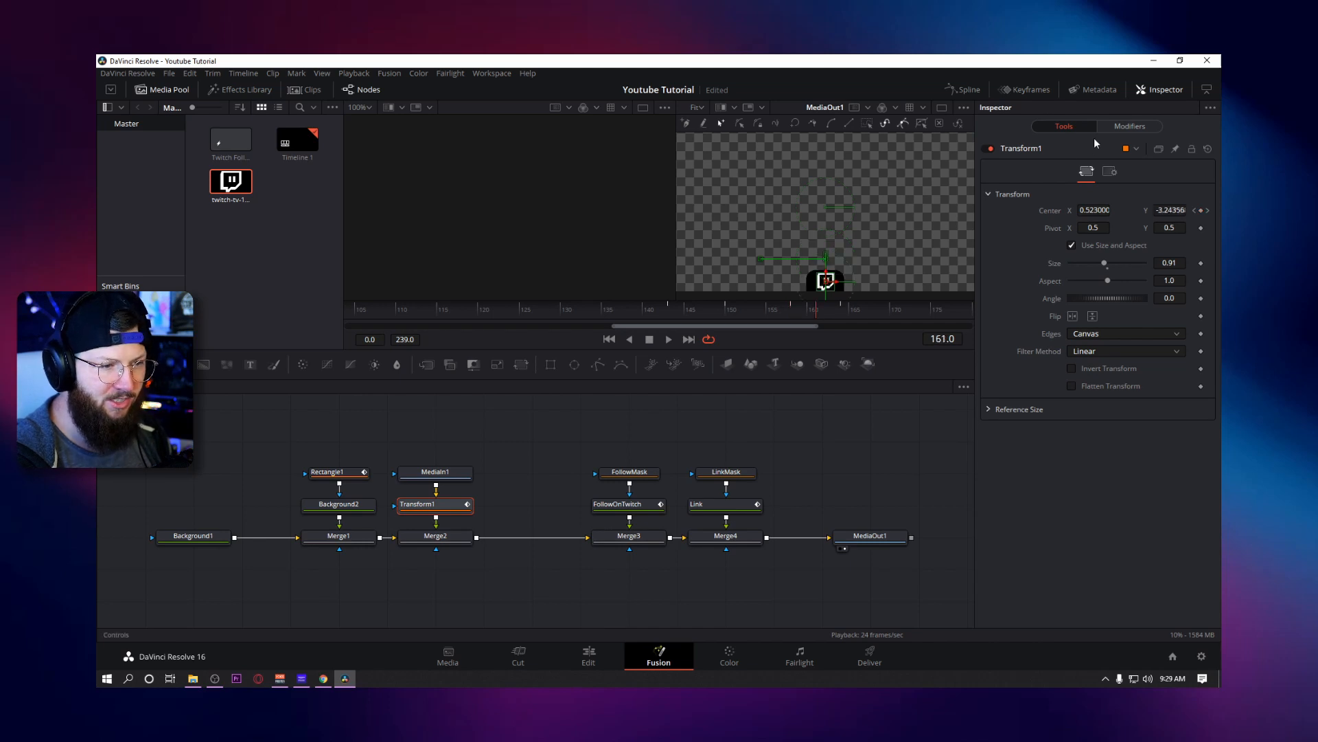
pyautogui.click(968, 90)
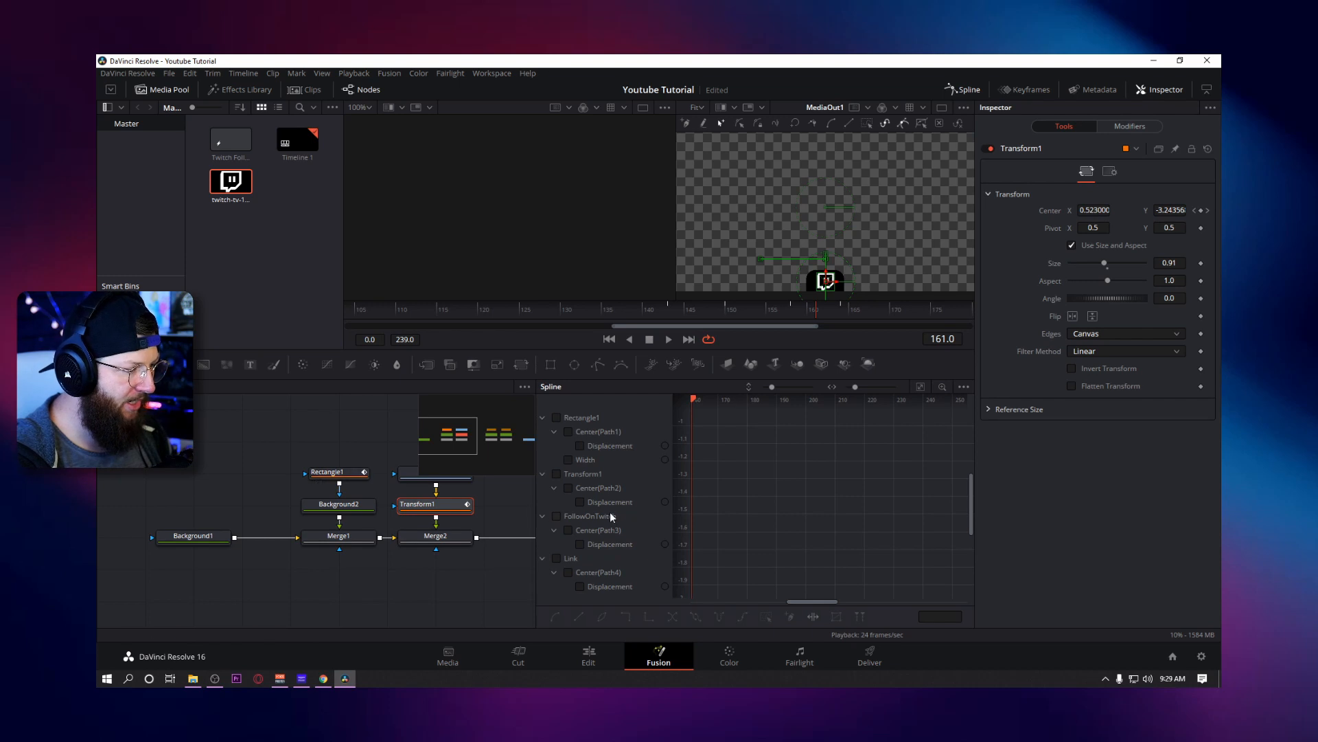
pyautogui.click(557, 417)
pyautogui.moveTo(820, 602); pyautogui.dragTo(810, 599)
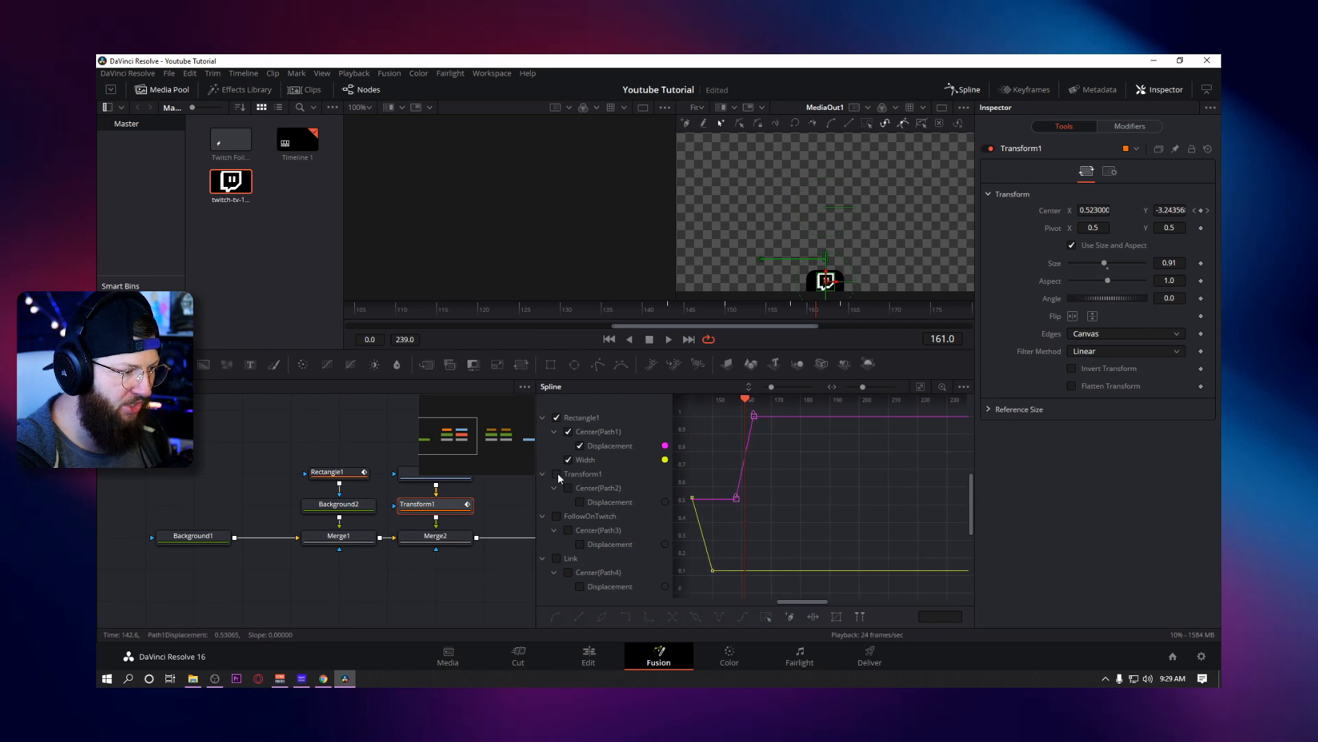
pyautogui.click(557, 474)
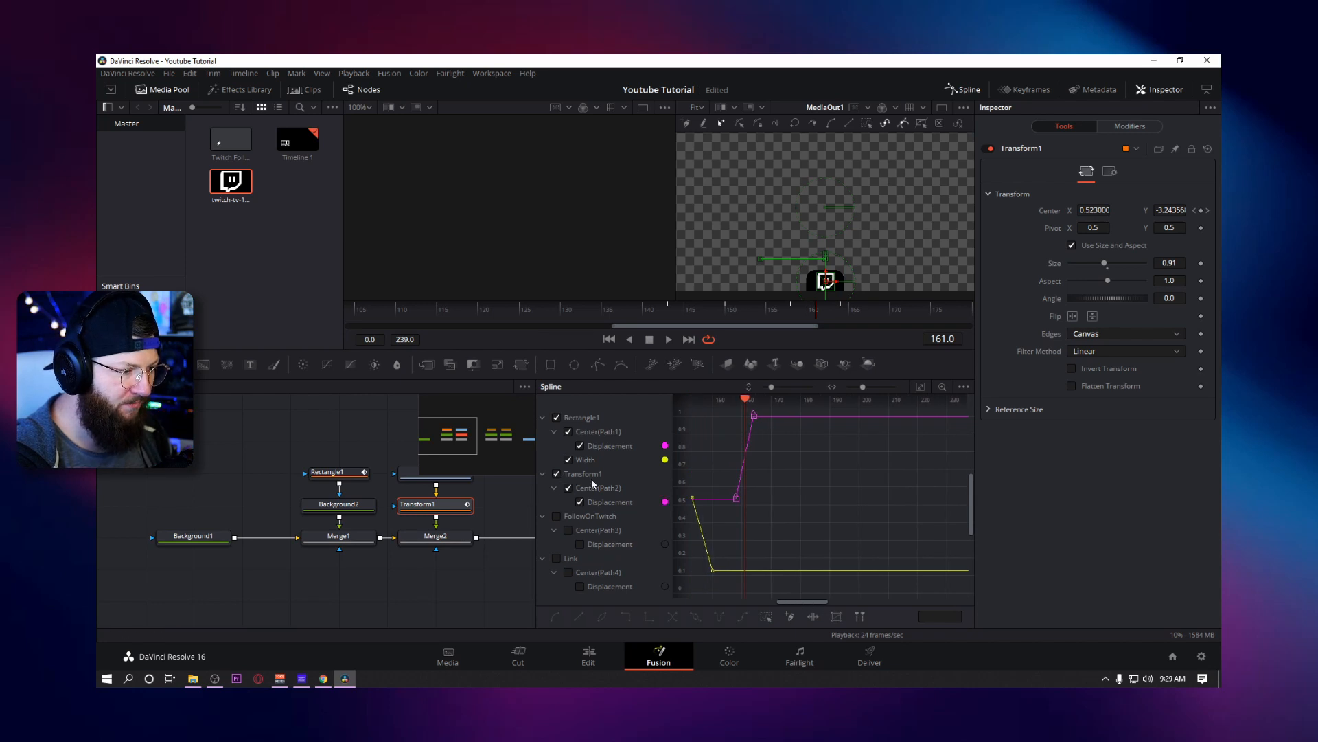
pyautogui.click(557, 418)
pyautogui.click(557, 418)
pyautogui.click(557, 474)
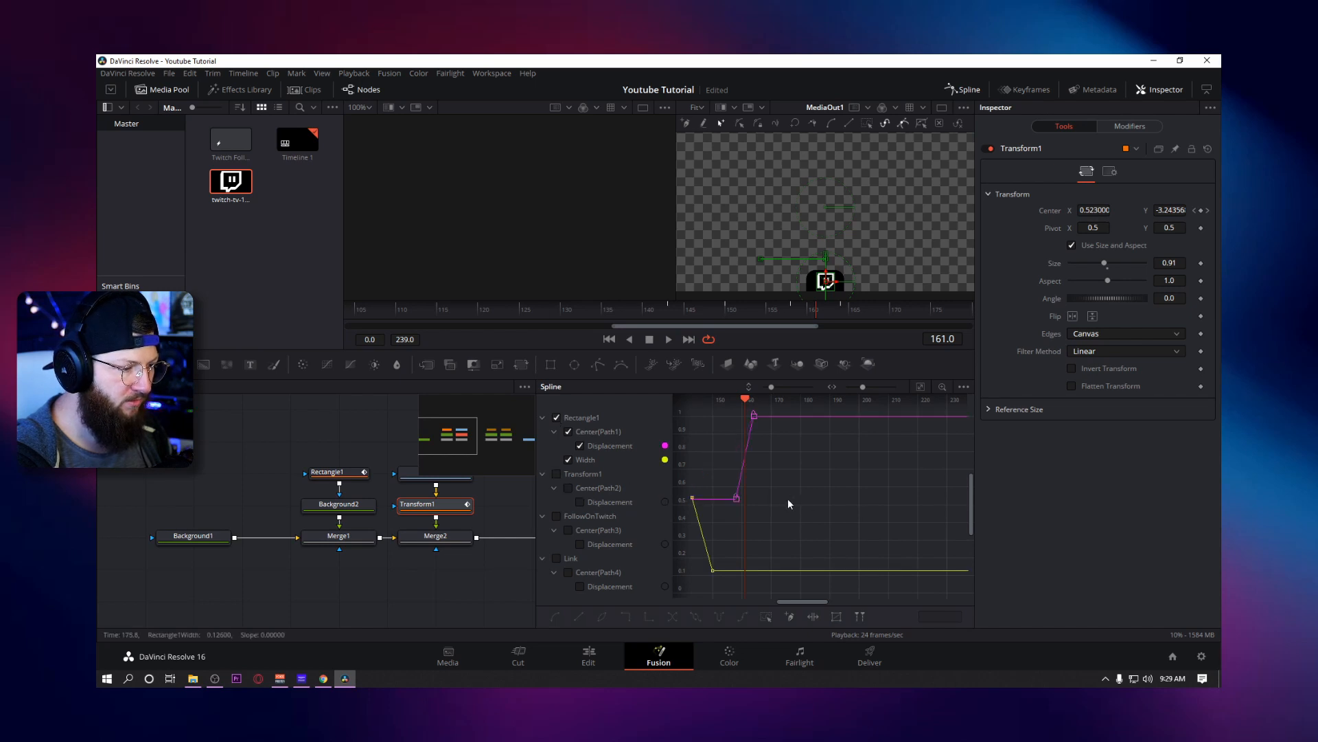
# Move Rectangle1's last Center displacement keyframe to frame 176 and play back the slower drop.
pyautogui.moveTo(754, 416); pyautogui.dragTo(786, 419)
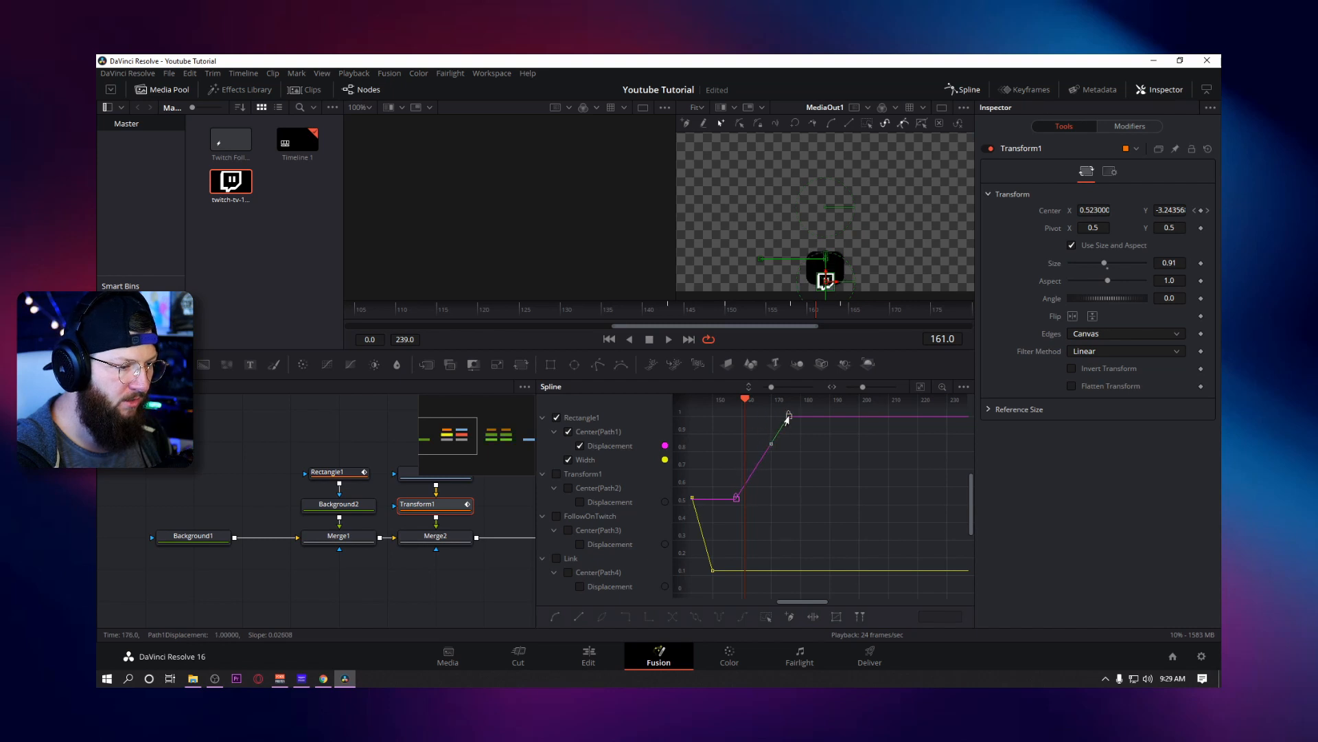
pyautogui.click(617, 309)
pyautogui.press('space')
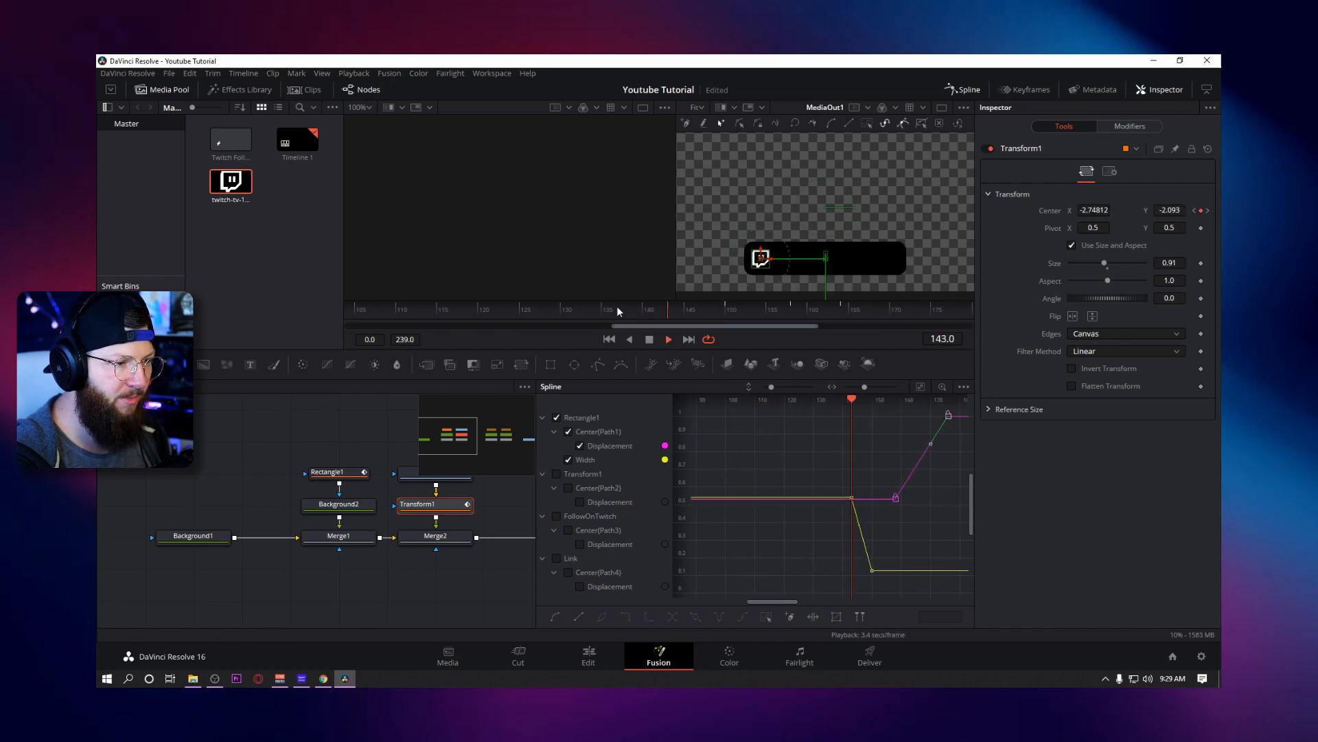
pyautogui.moveTo(732, 309); pyautogui.dragTo(745, 311)
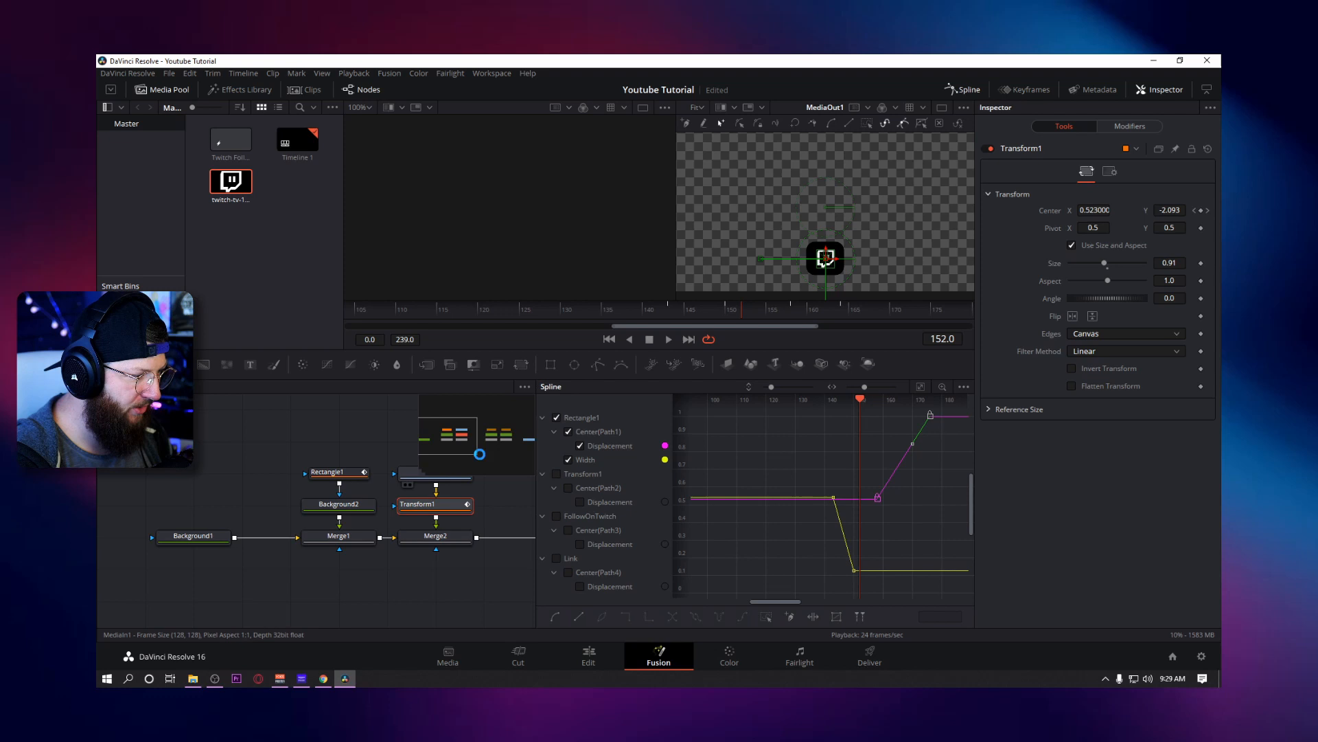
# Enlarge the node area and rename MediaIn1 to TwitchLogo, Transform1 to TwitchTransform, Background2 to Square and Rectangle1 to SquareMask.
pyautogui.moveTo(537, 440); pyautogui.dragTo(773, 440)
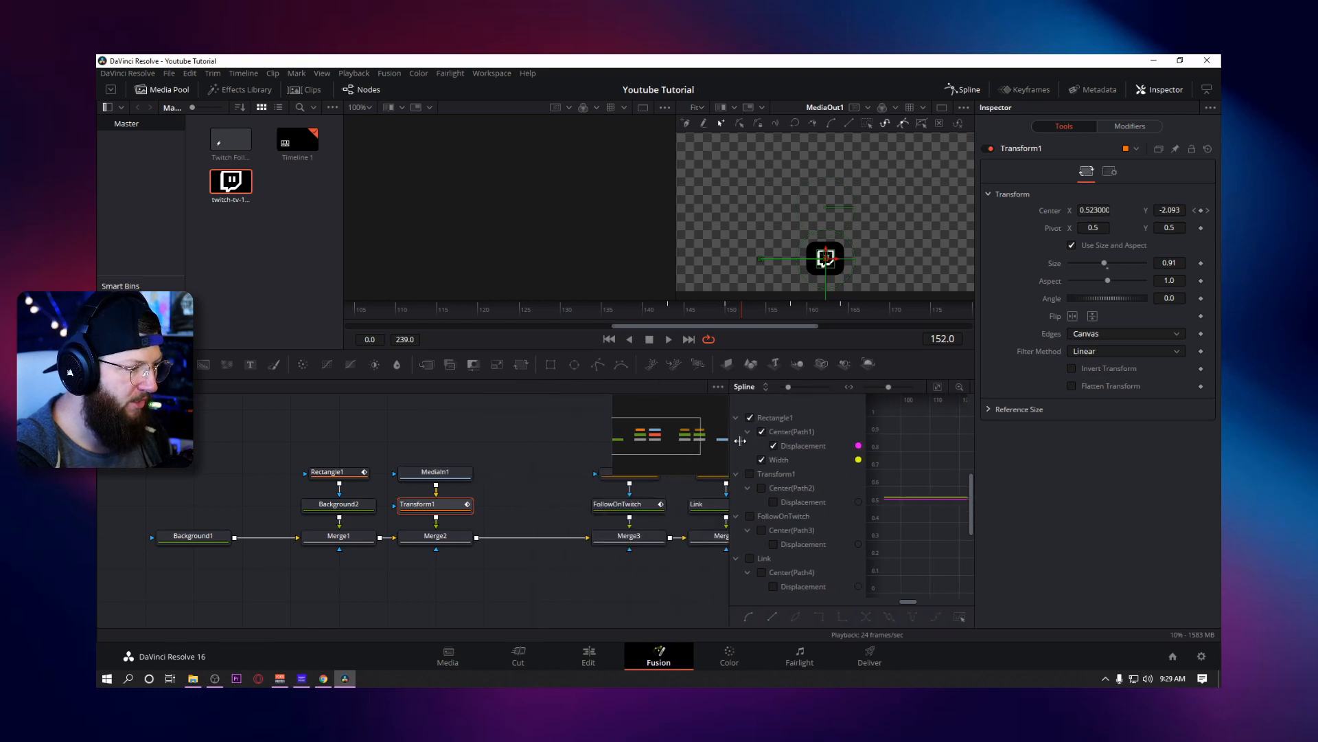
pyautogui.click(454, 479)
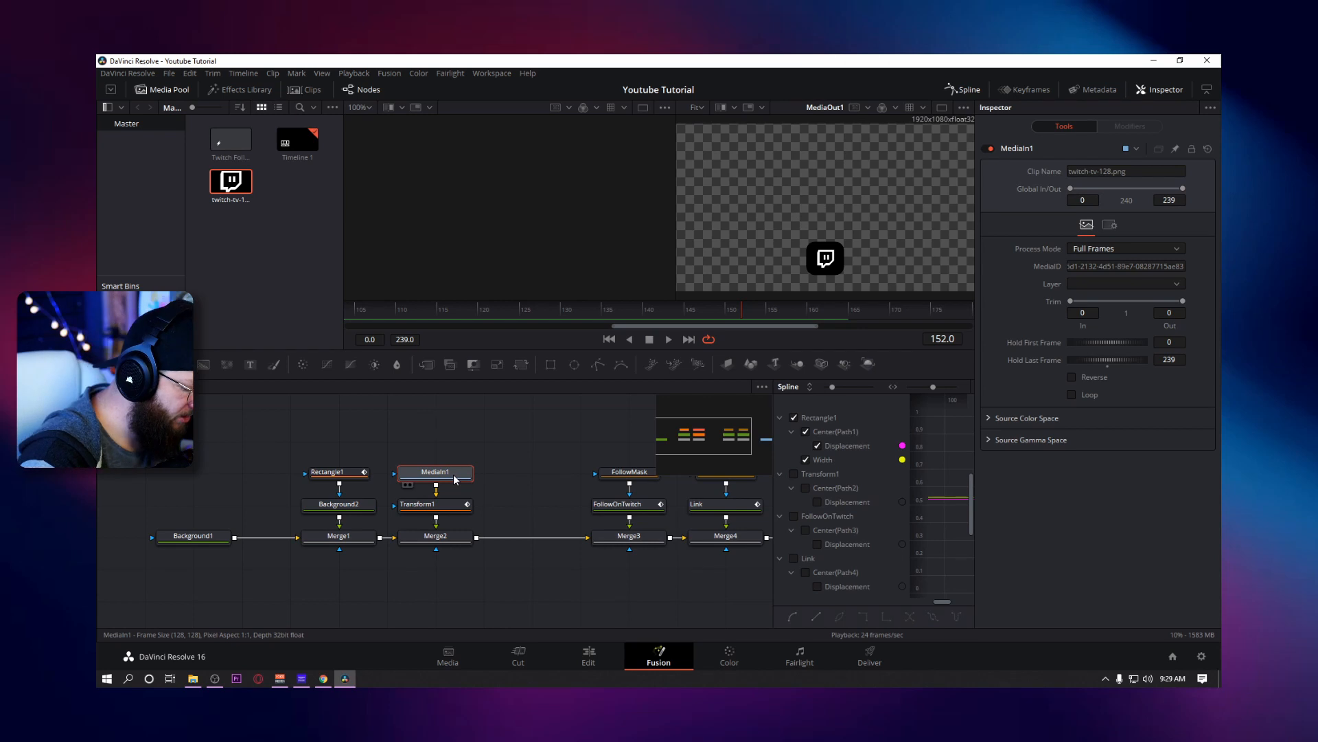
pyautogui.press('F2')
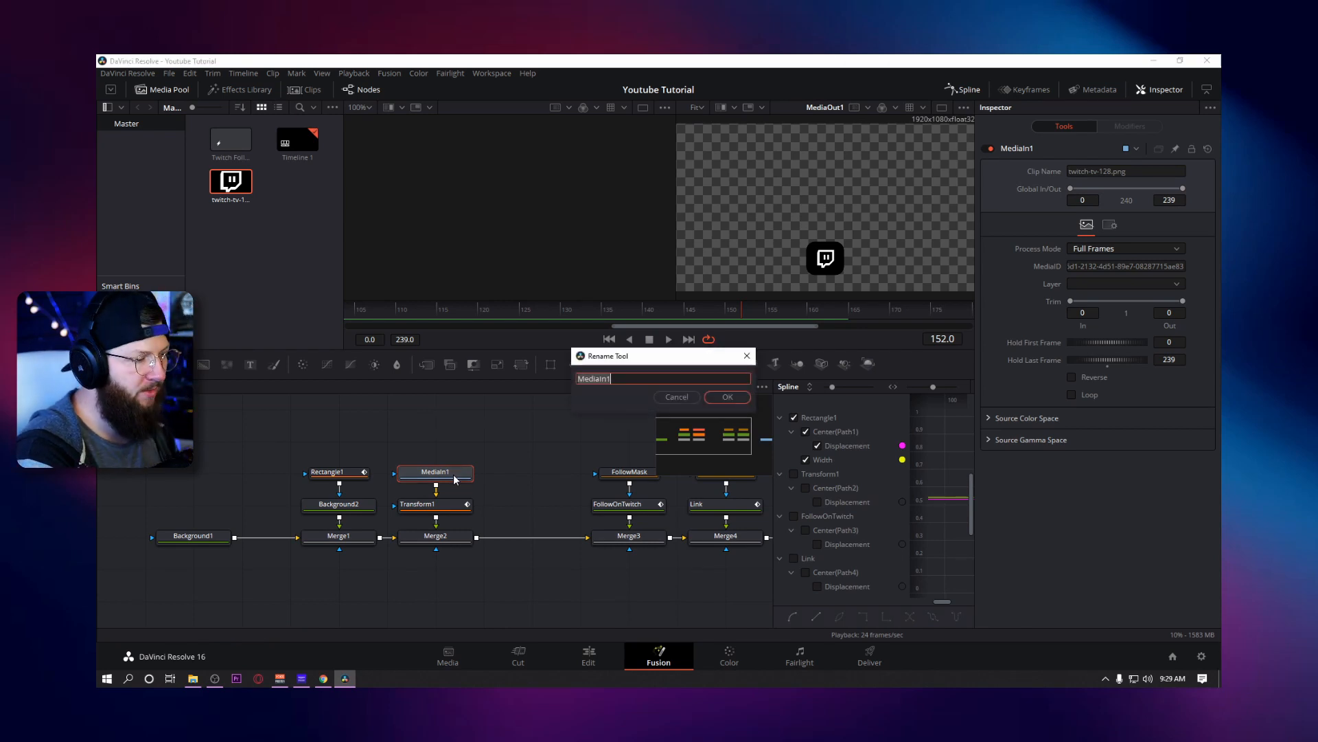
pyautogui.write('Twit')
pyautogui.click(347, 508)
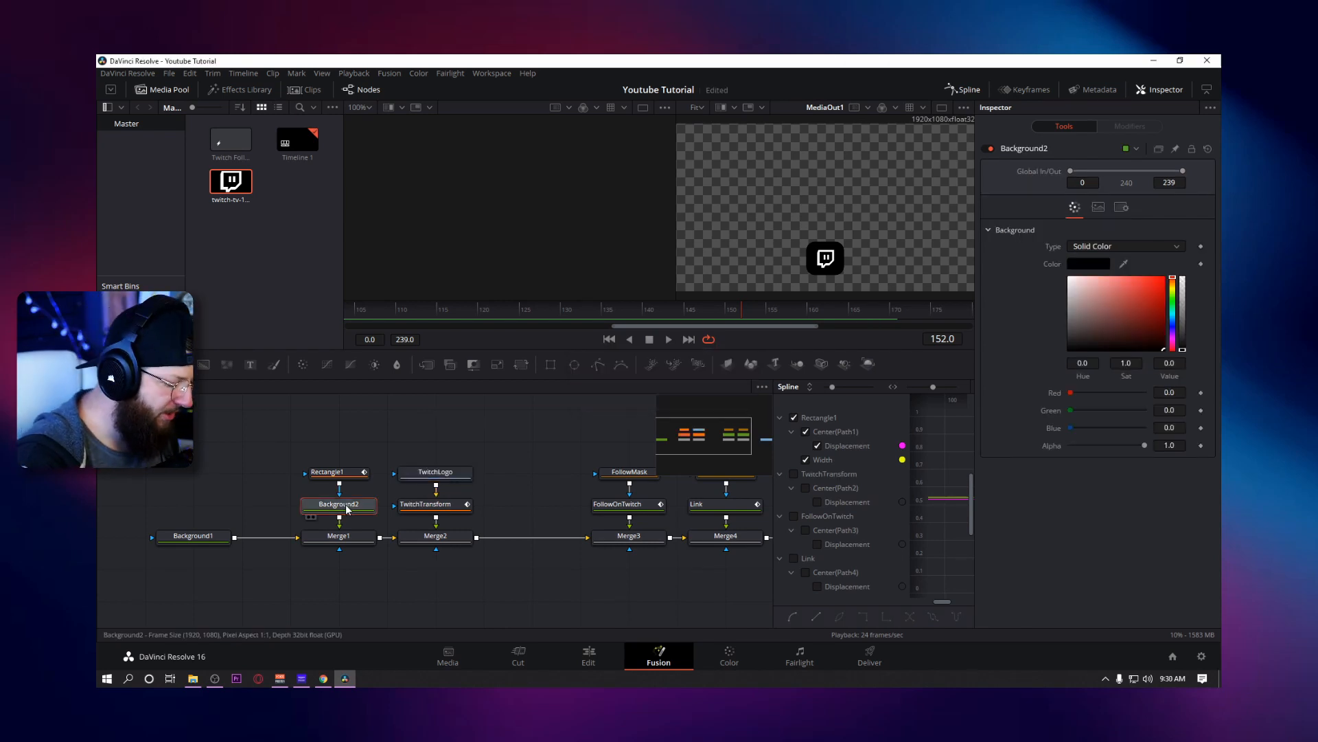
pyautogui.press('F2')
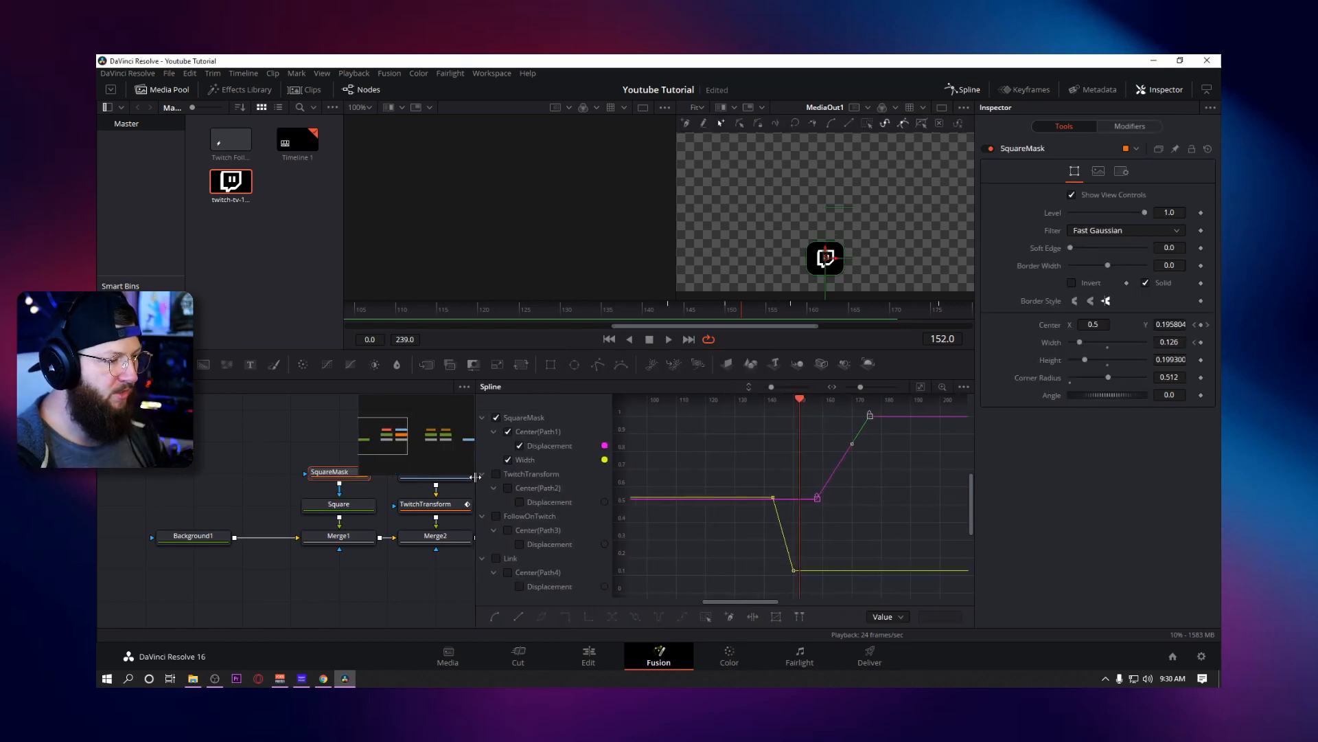
# Show only TwitchTransform's curve, move its last Center displacement keyframe to frame 172, and play back the exit.
pyautogui.click(492, 474)
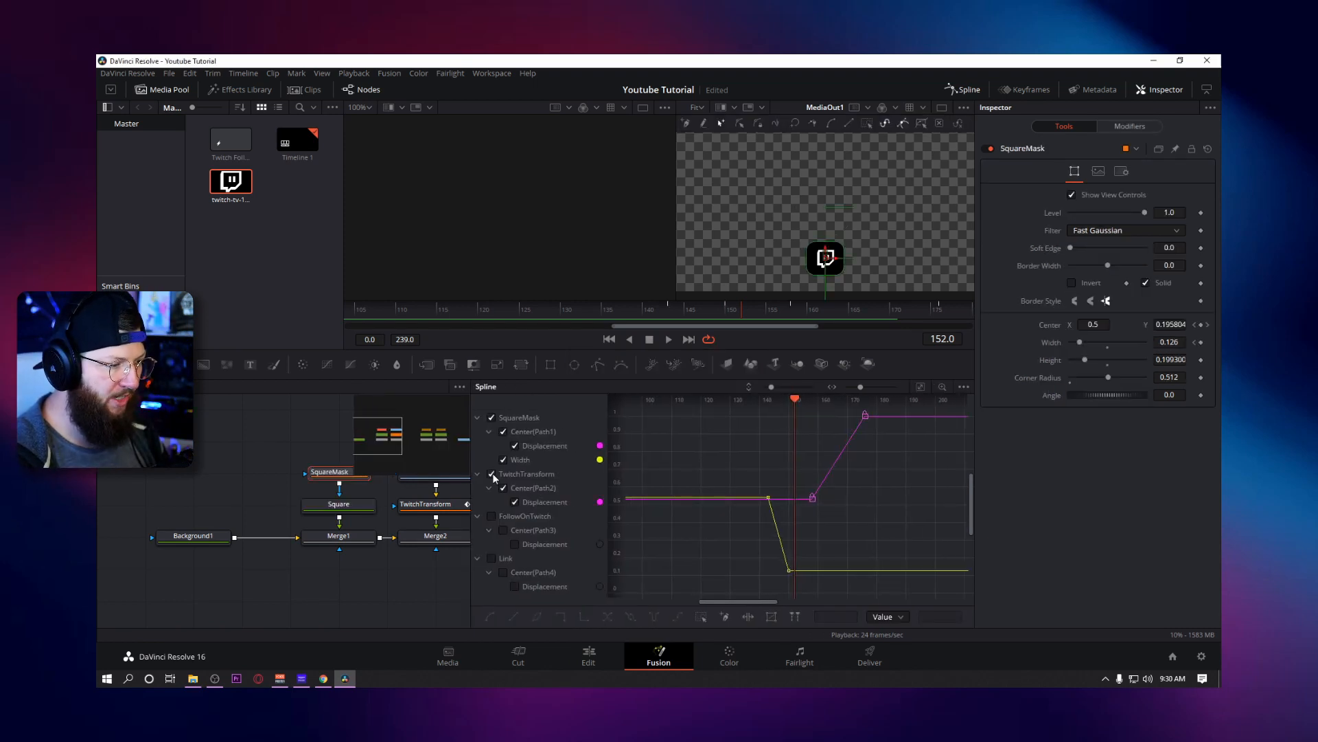
pyautogui.click(492, 418)
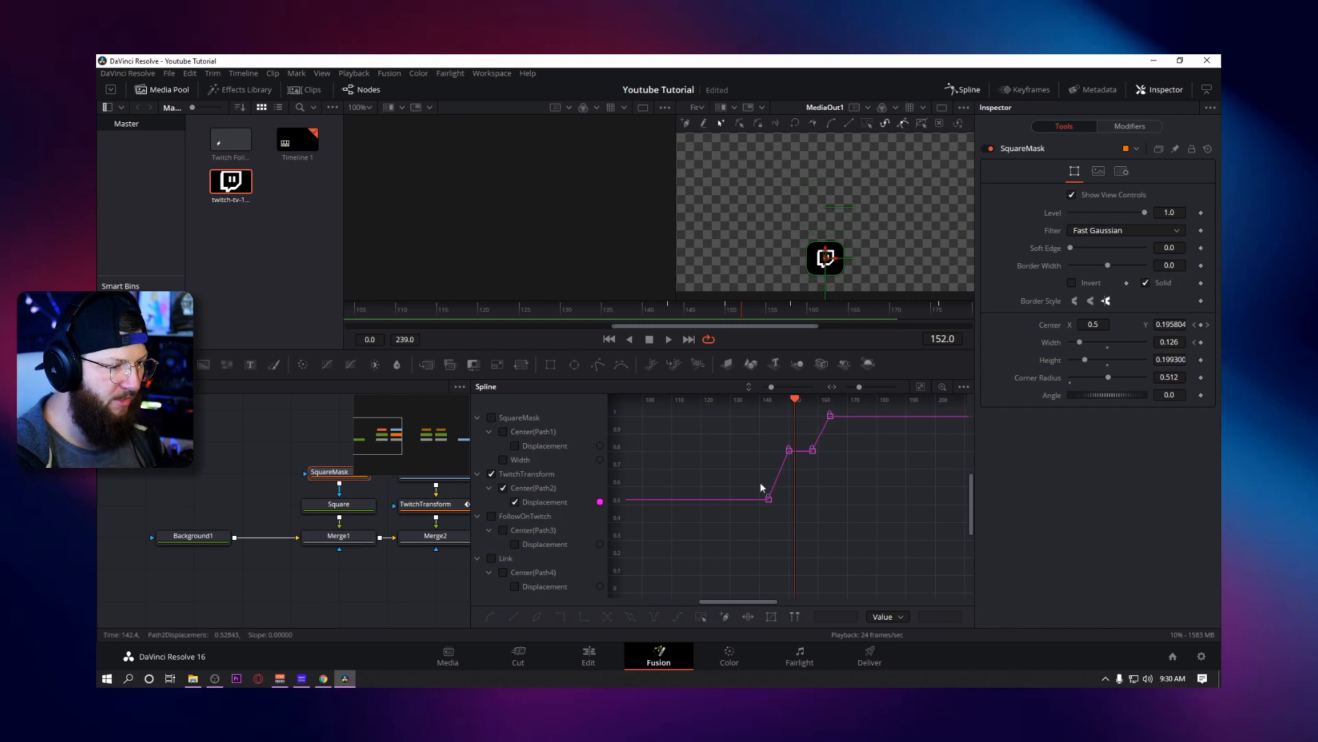
pyautogui.moveTo(794, 399); pyautogui.dragTo(860, 403)
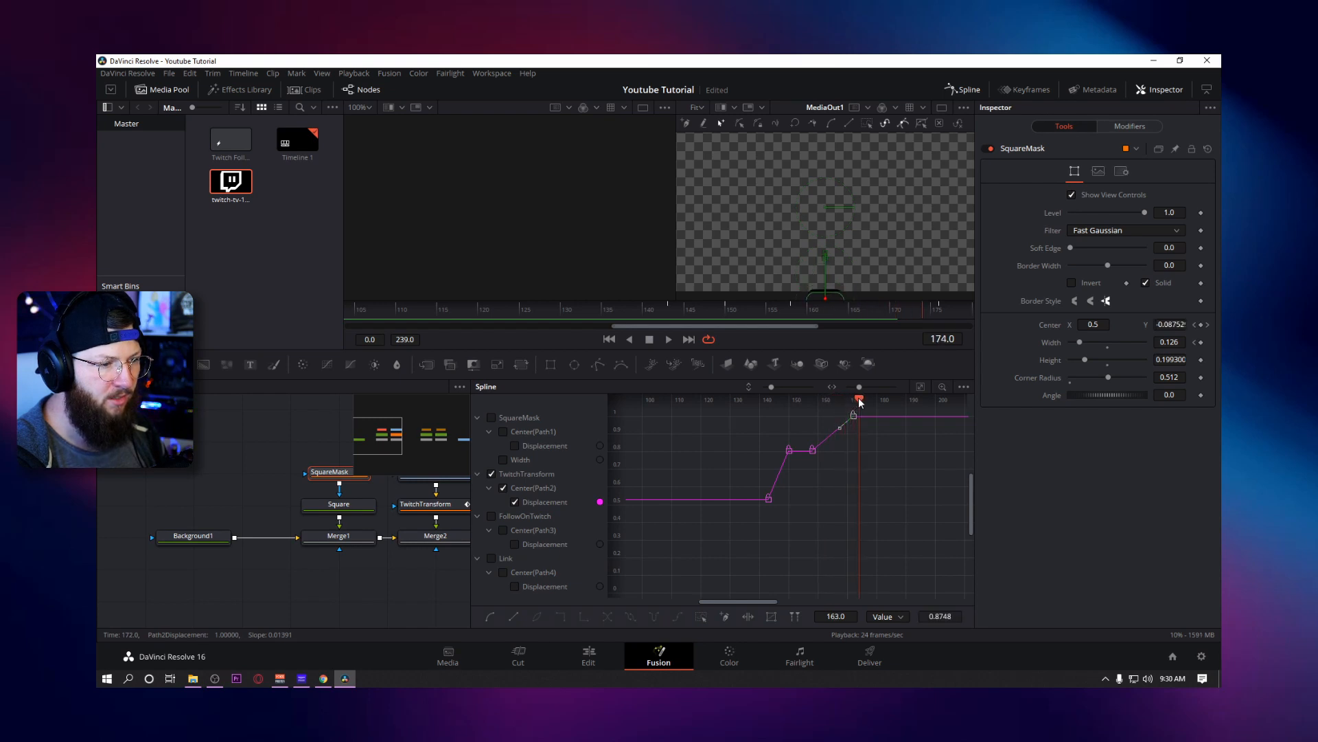
pyautogui.click(960, 94)
pyautogui.press('space')
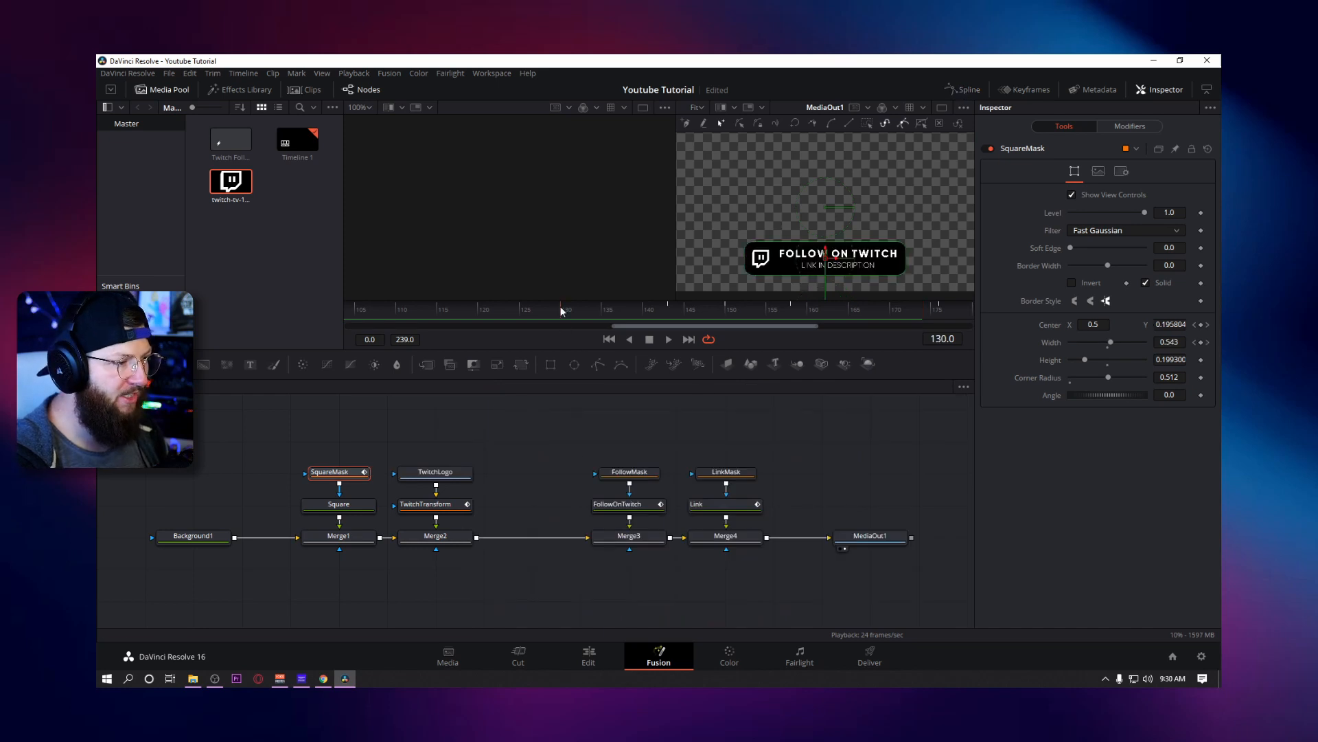
pyautogui.press('space')
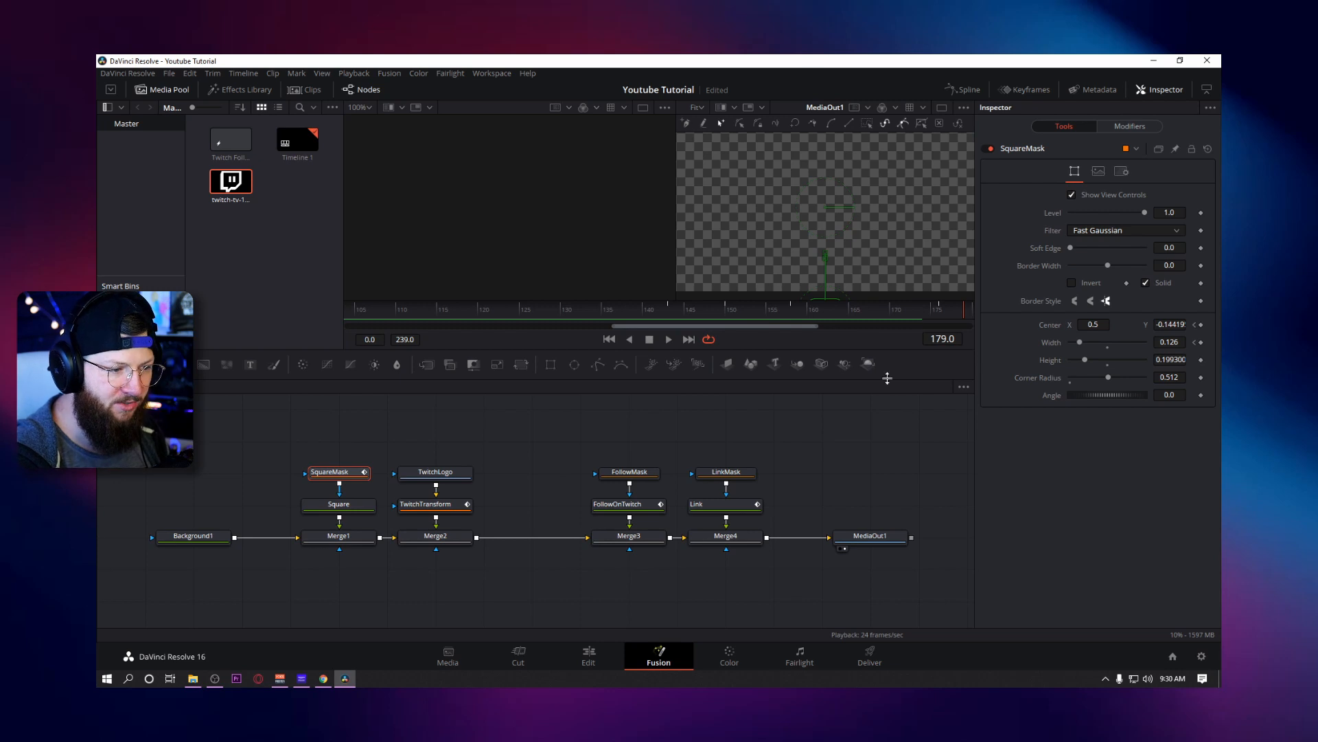
# Isolate TwitchTransform's curve in the Spline editor and move its last Center displacement keyframe to frame 167.
pyautogui.click(968, 89)
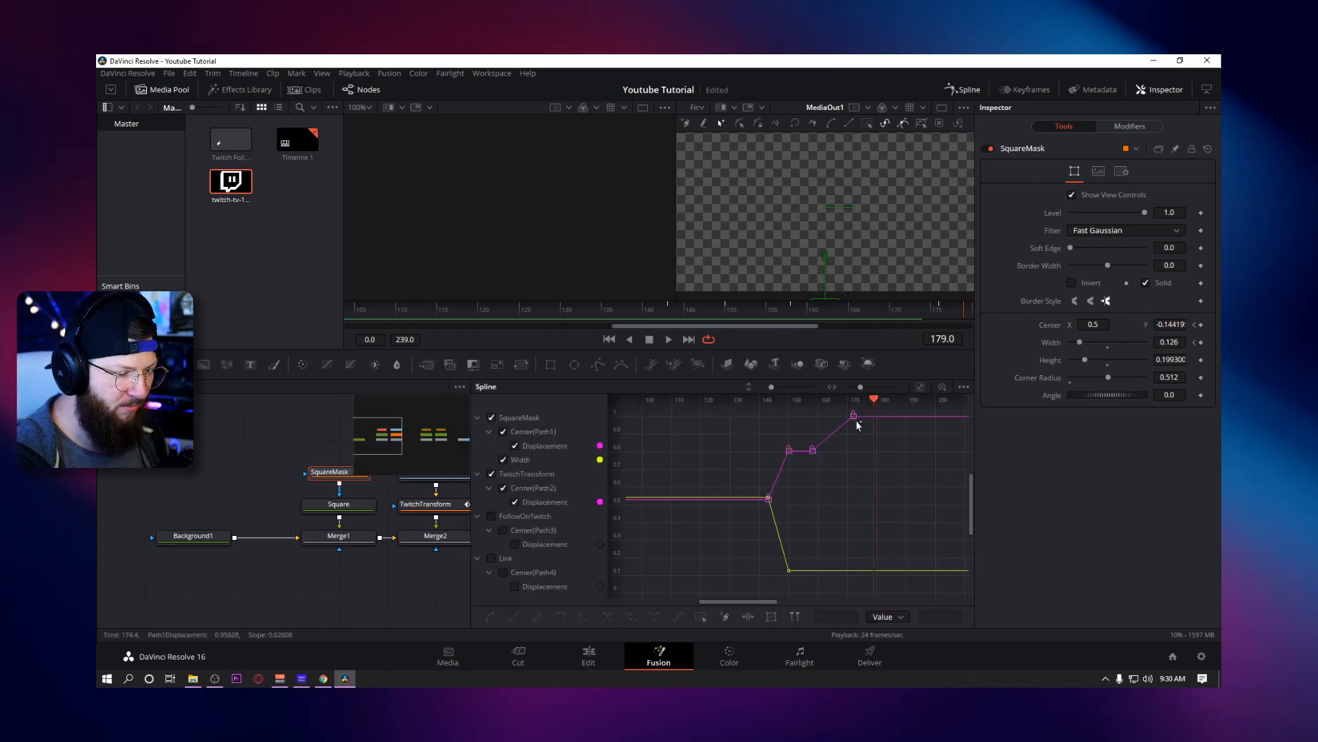
pyautogui.click(492, 417)
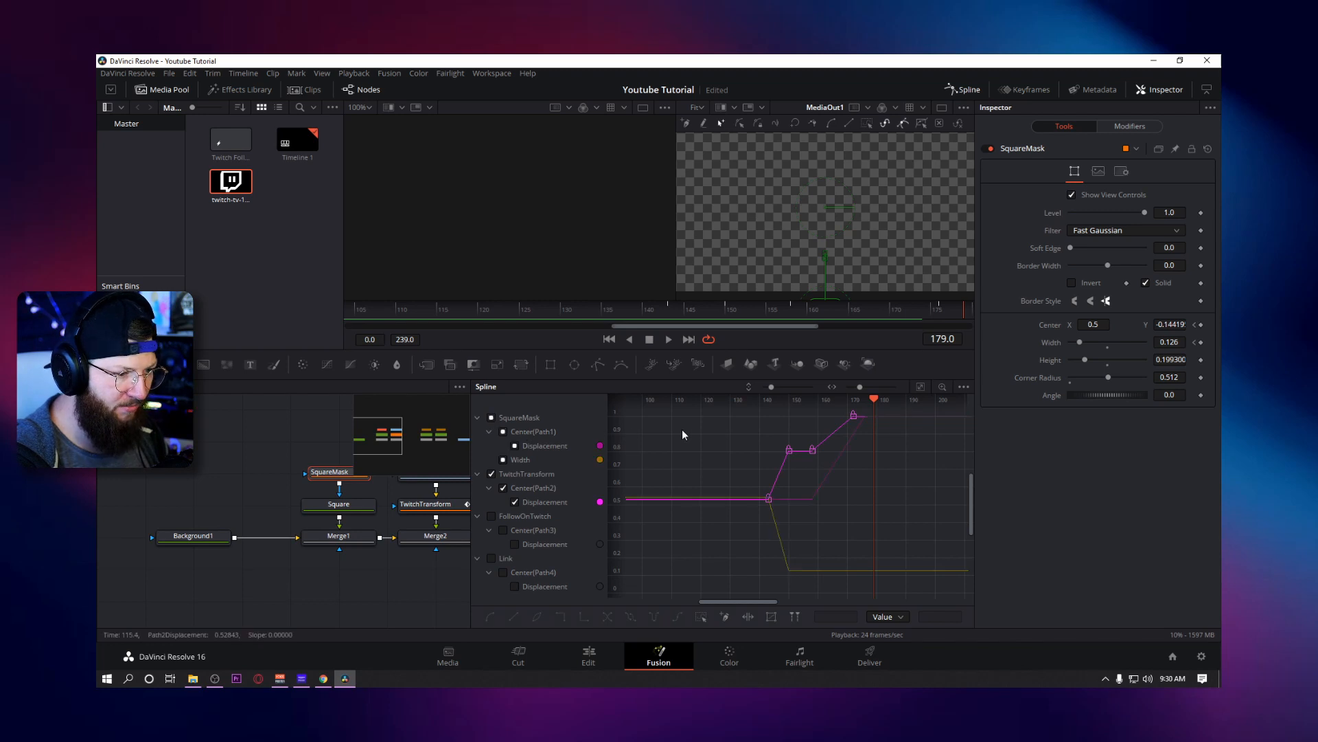
pyautogui.click(491, 418)
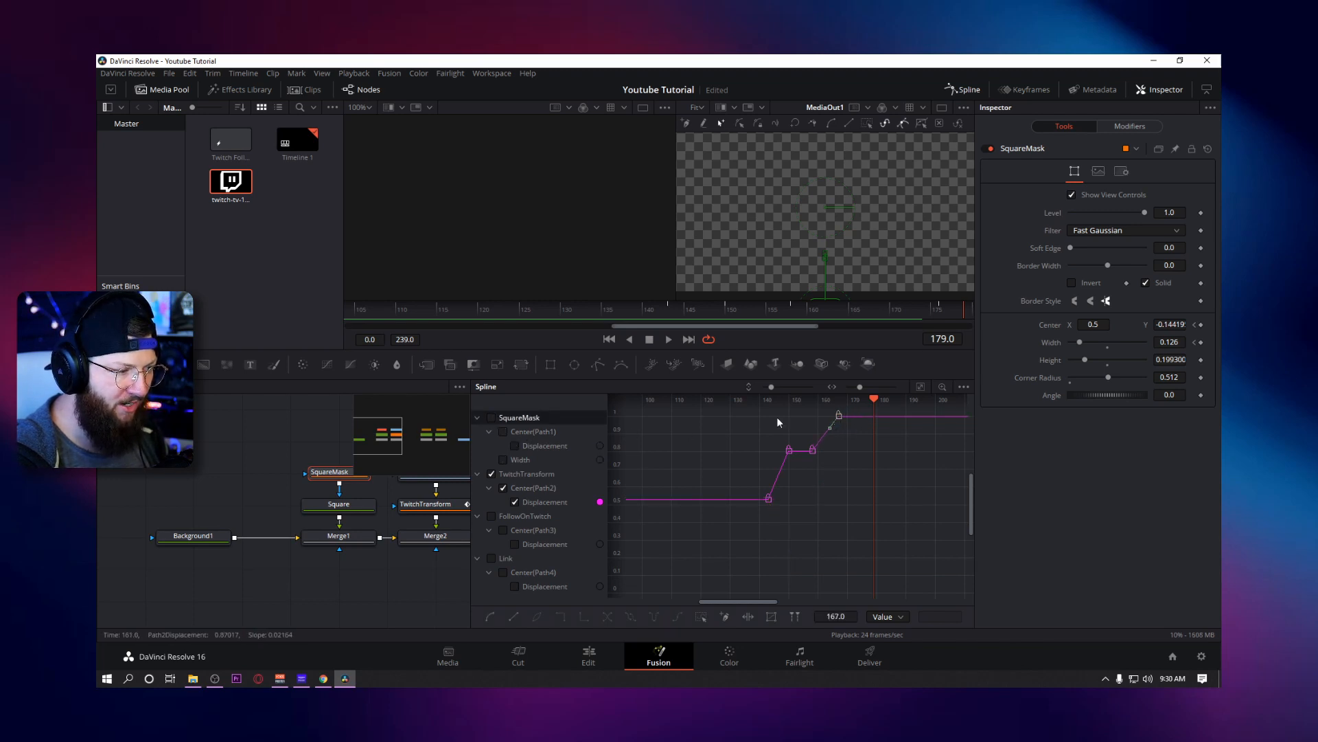
# Show only SquareMask's curves, move its last Center displacement keyframe to frame 169, and play back the exit.
pyautogui.click(492, 474)
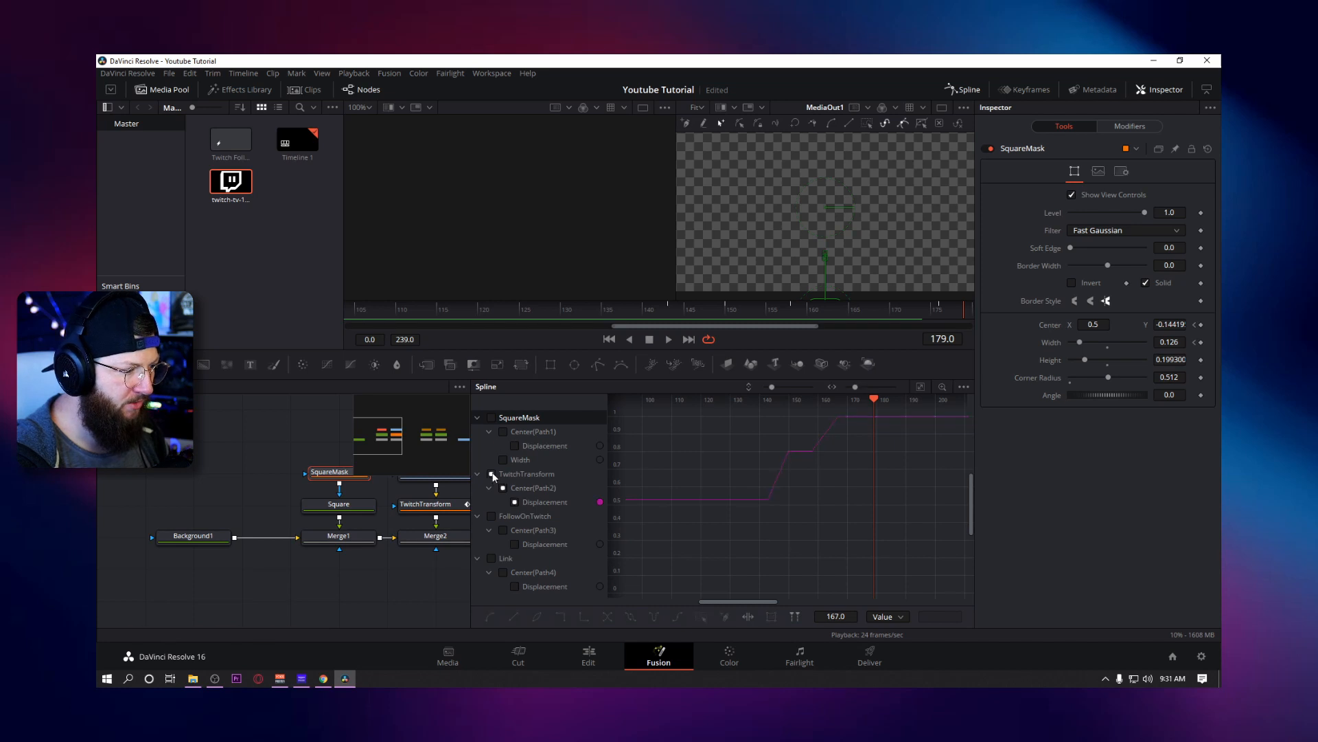
pyautogui.click(491, 417)
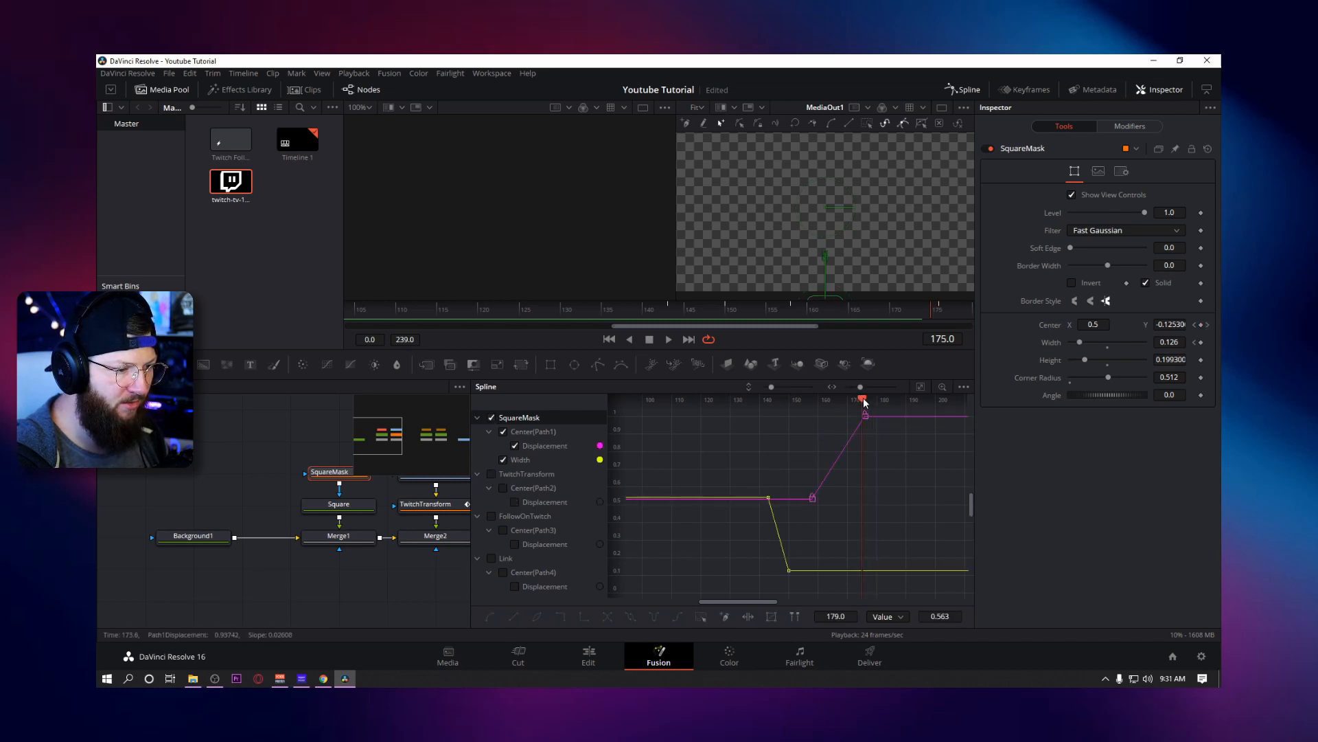
pyautogui.moveTo(859, 404)
pyautogui.mouseDown()
pyautogui.moveTo(824, 405)
pyautogui.moveTo(857, 418)
pyautogui.moveTo(843, 419)
pyautogui.mouseUp()
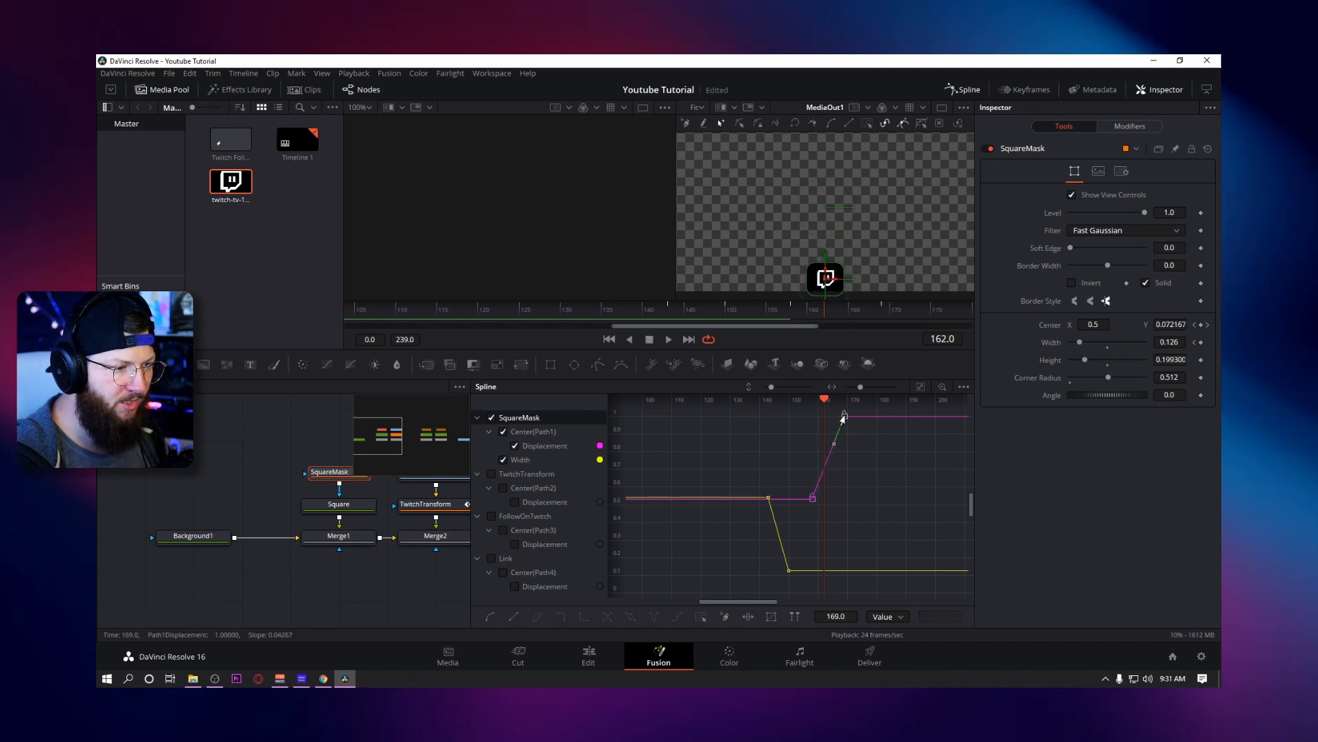
pyautogui.click(965, 90)
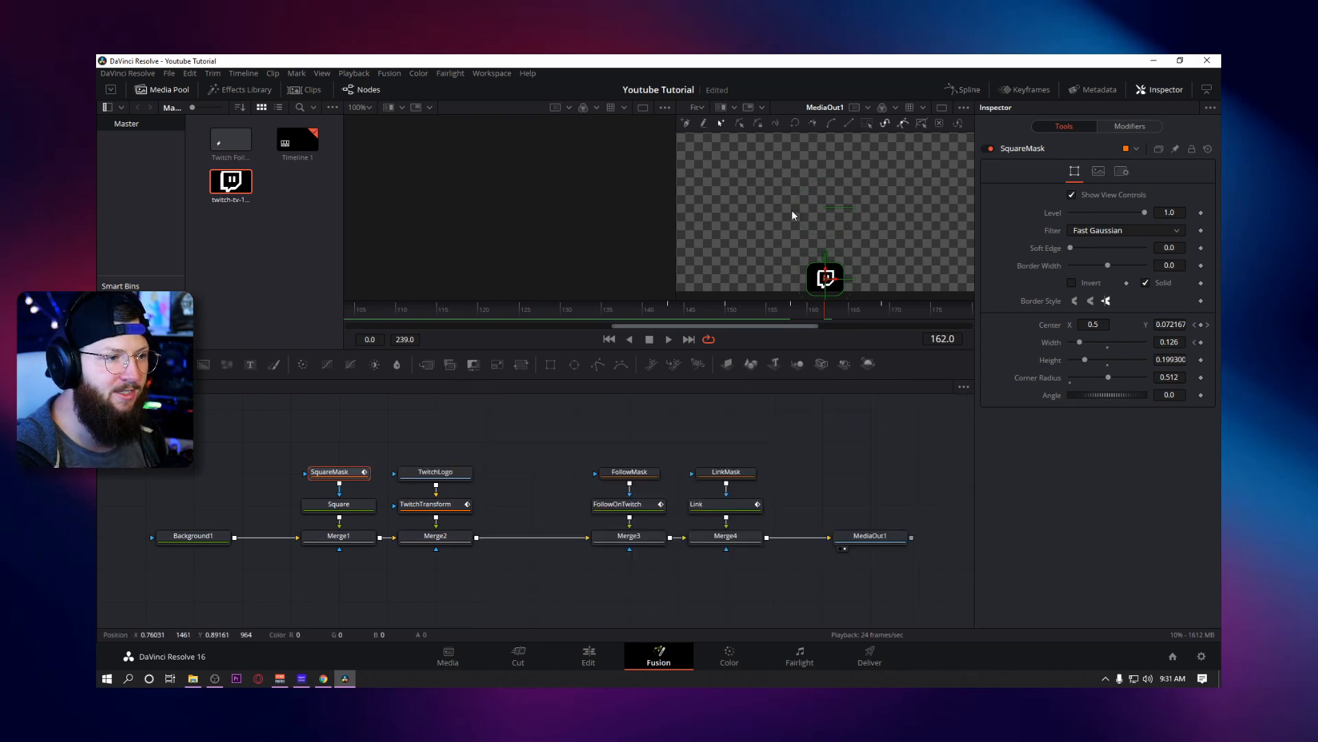
pyautogui.moveTo(575, 307); pyautogui.dragTo(549, 306)
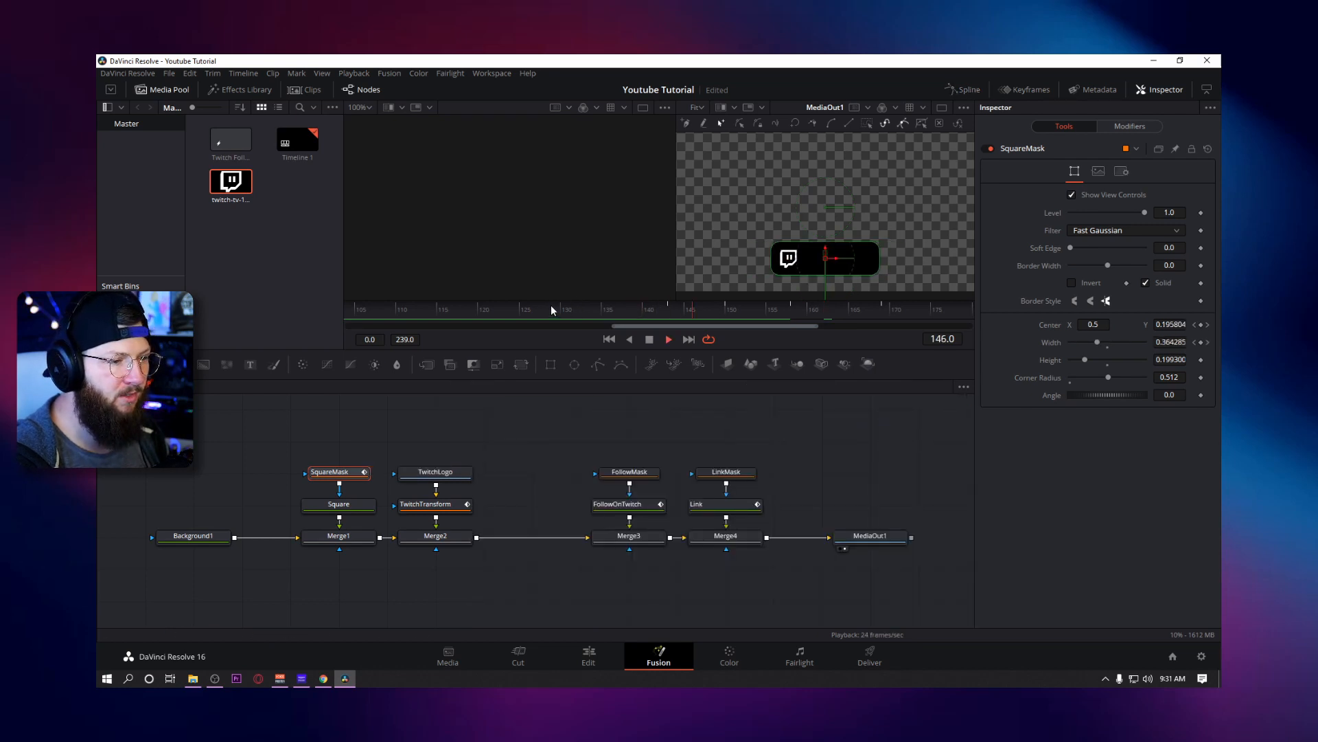
# Add an Angle keyframe of 0.0 to SquareMask at frame 158.
pyautogui.click(790, 305)
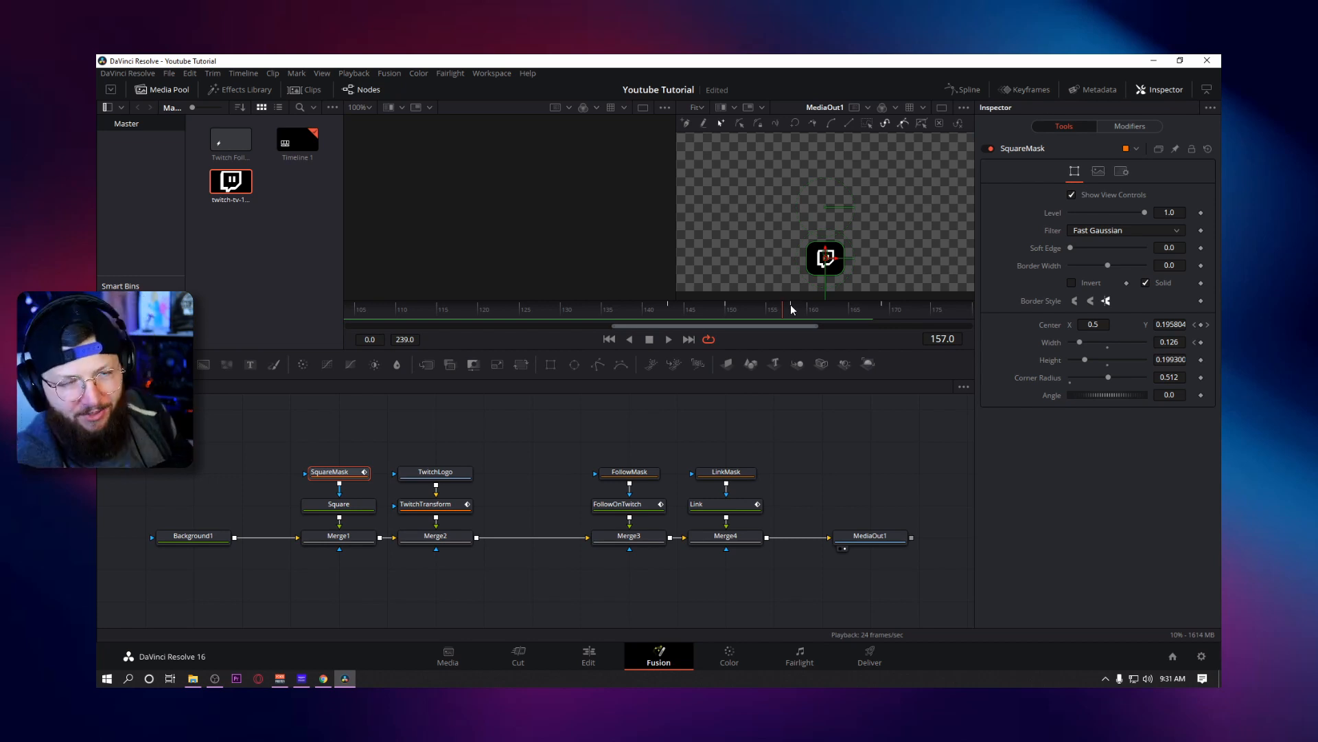
pyautogui.press('Right')
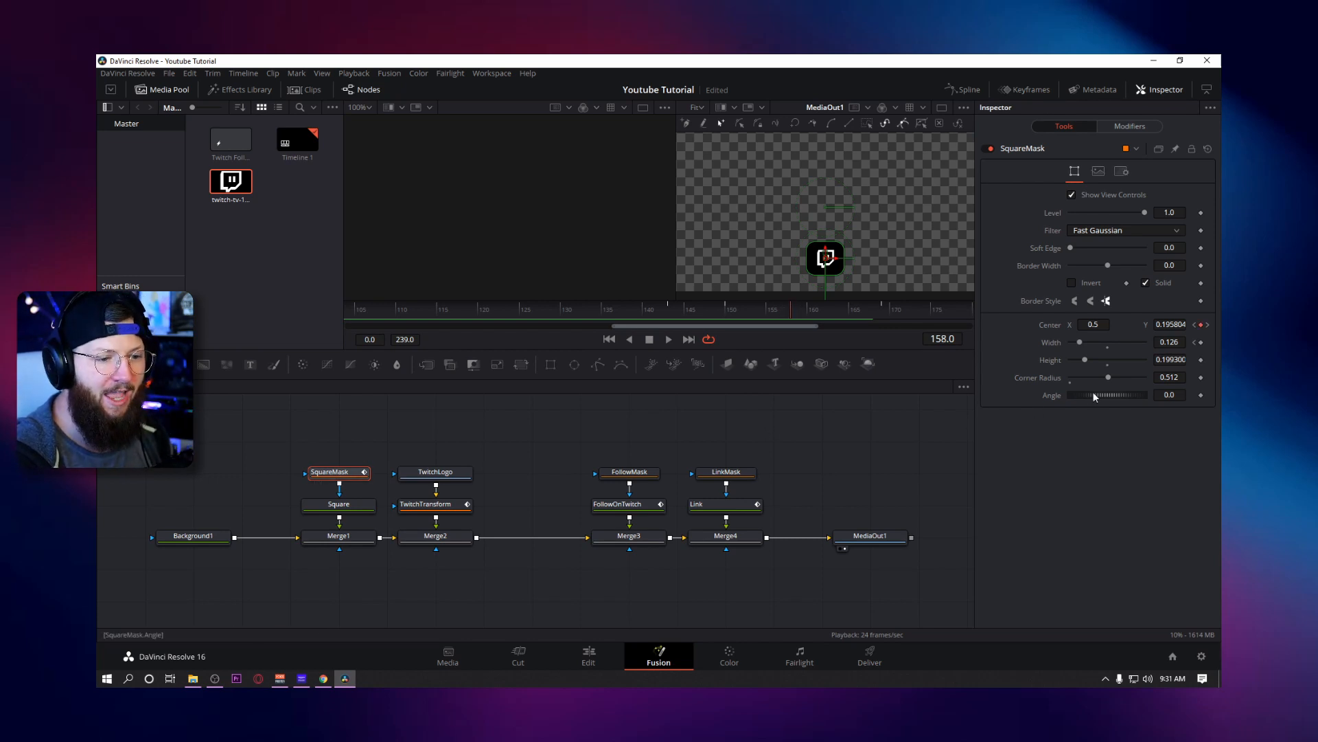
pyautogui.moveTo(1094, 392)
pyautogui.mouseDown()
pyautogui.moveTo(1081, 393)
pyautogui.moveTo(1092, 388)
pyautogui.mouseUp()
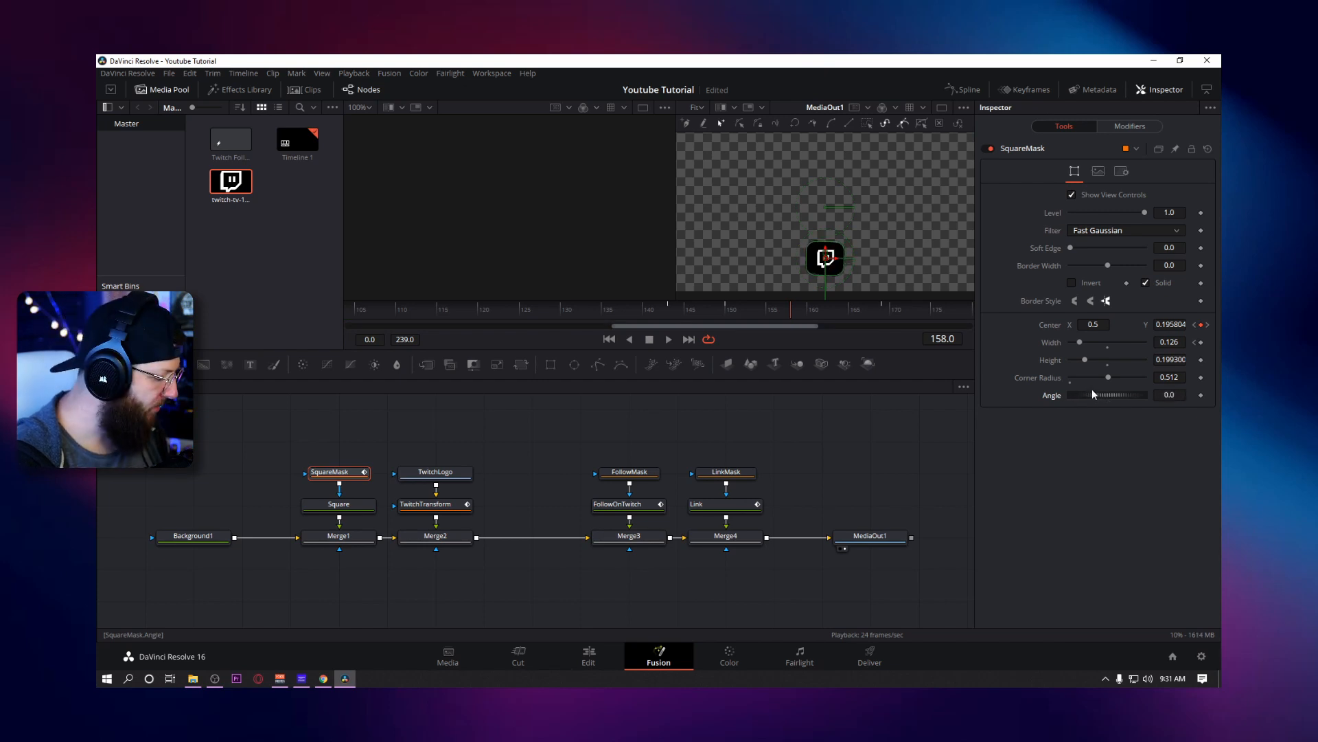
pyautogui.click(1202, 396)
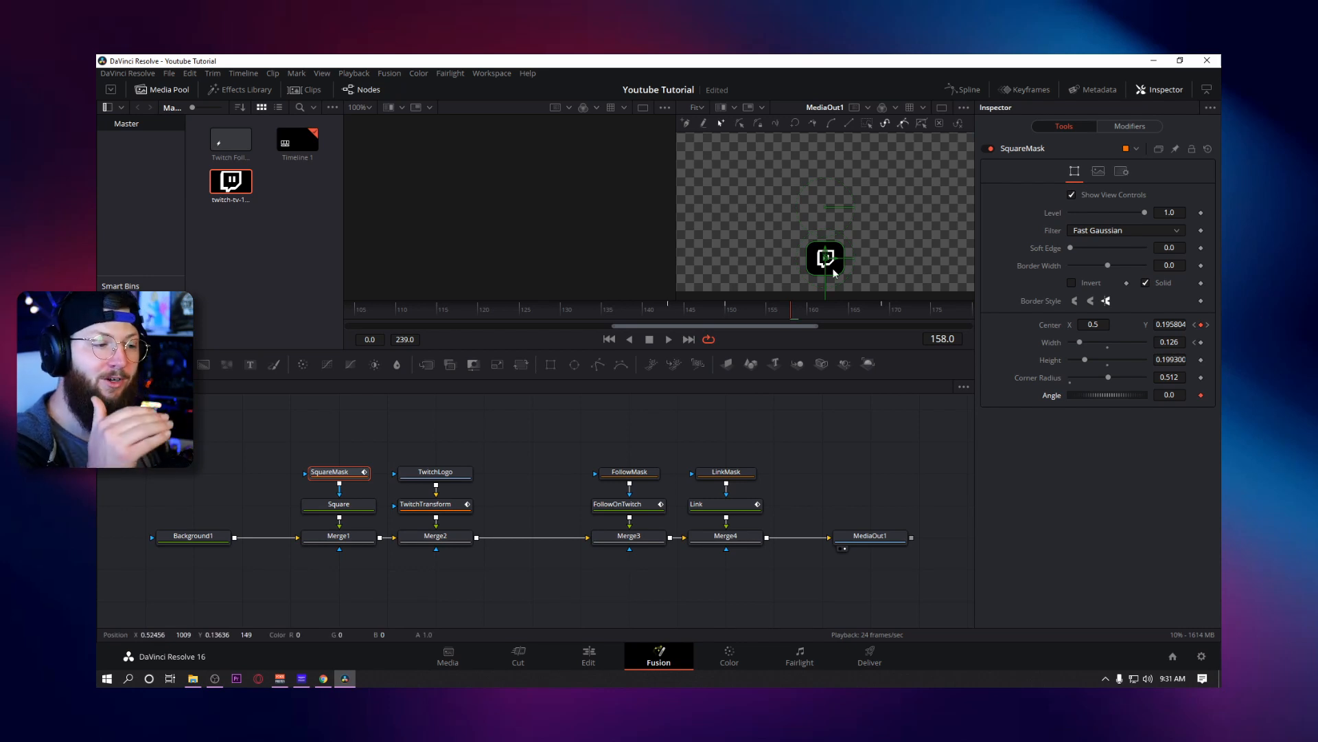
# Move to frame 169 and show only the MediaOut1 viewer, scaled to 25%.
pyautogui.moveTo(824, 311); pyautogui.dragTo(870, 311)
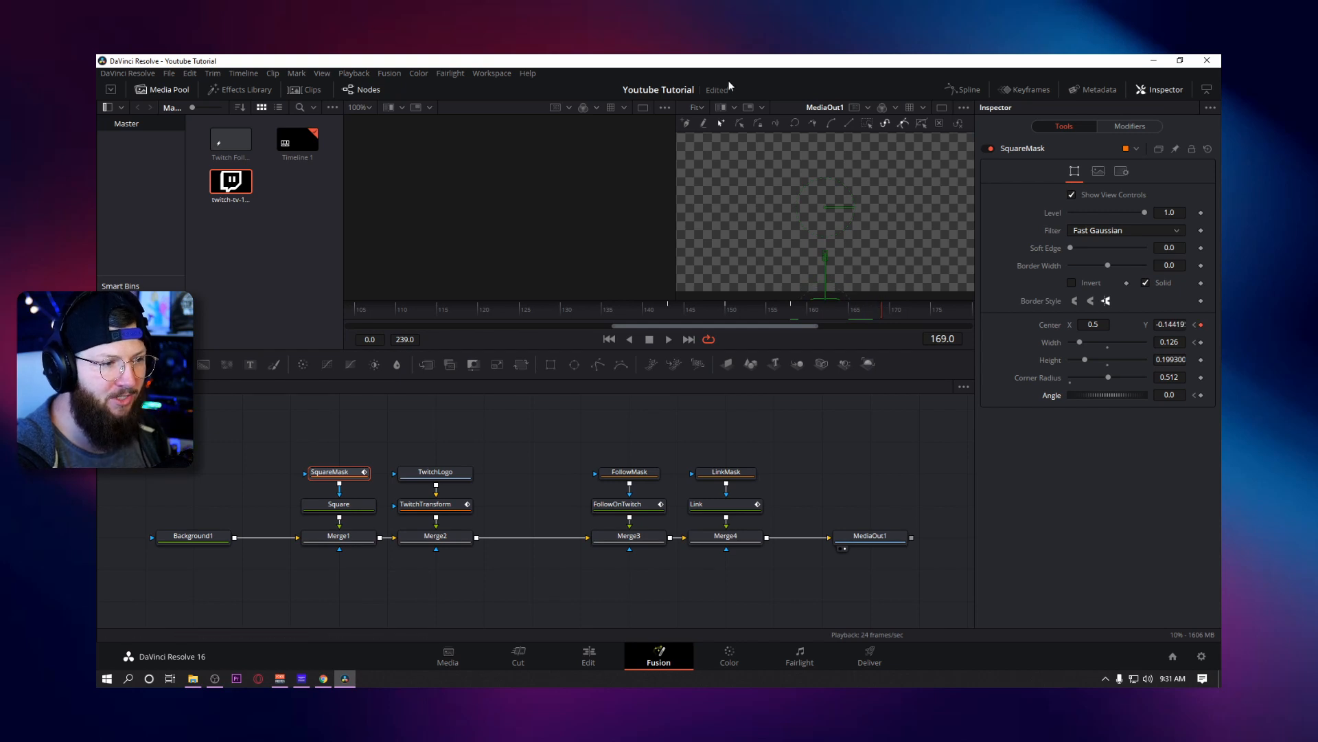
pyautogui.click(943, 107)
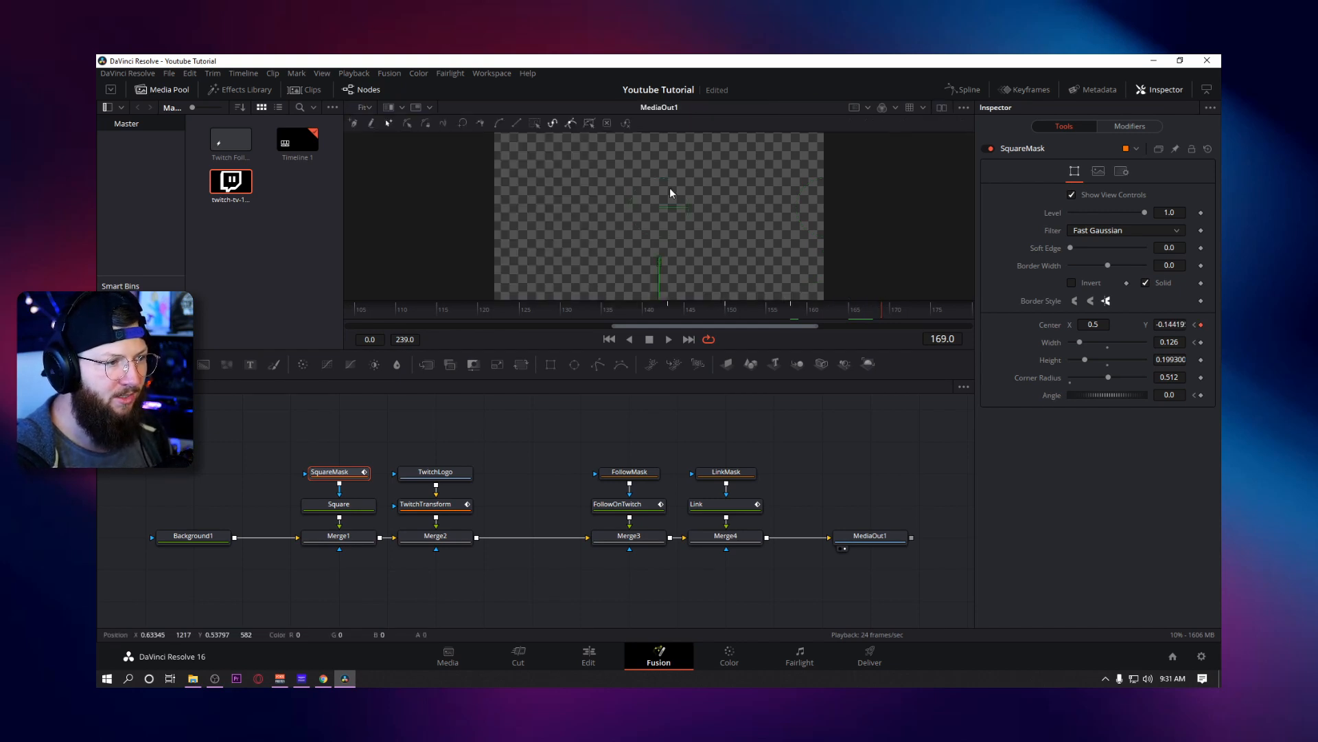
pyautogui.rightClick(875, 220)
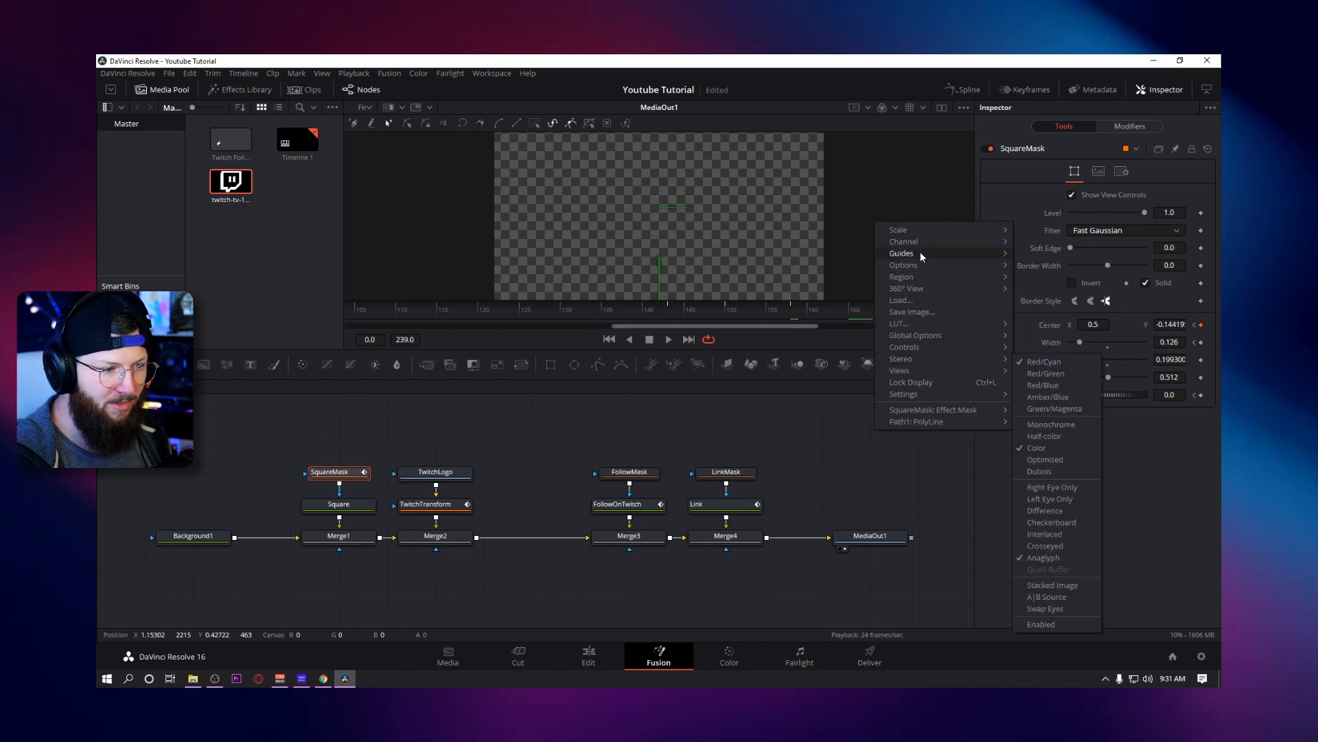
pyautogui.moveTo(947, 229)
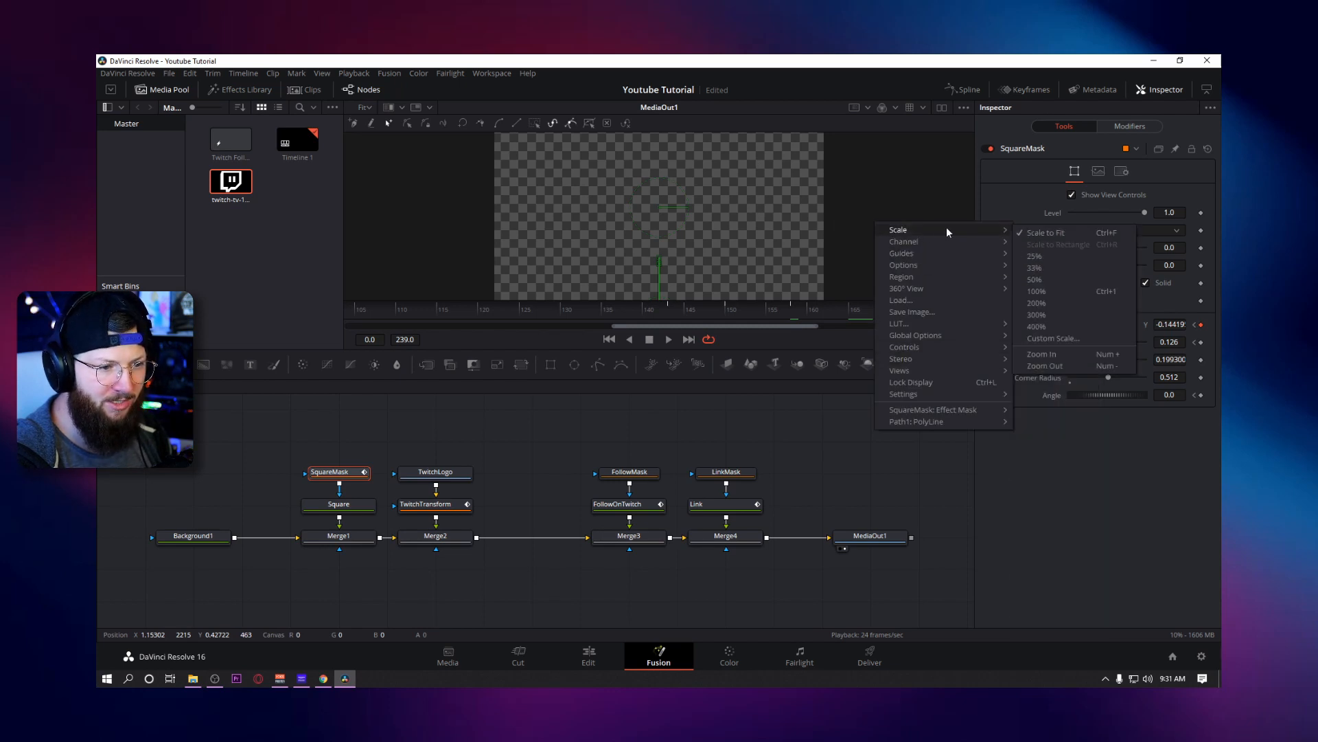
pyautogui.click(1047, 279)
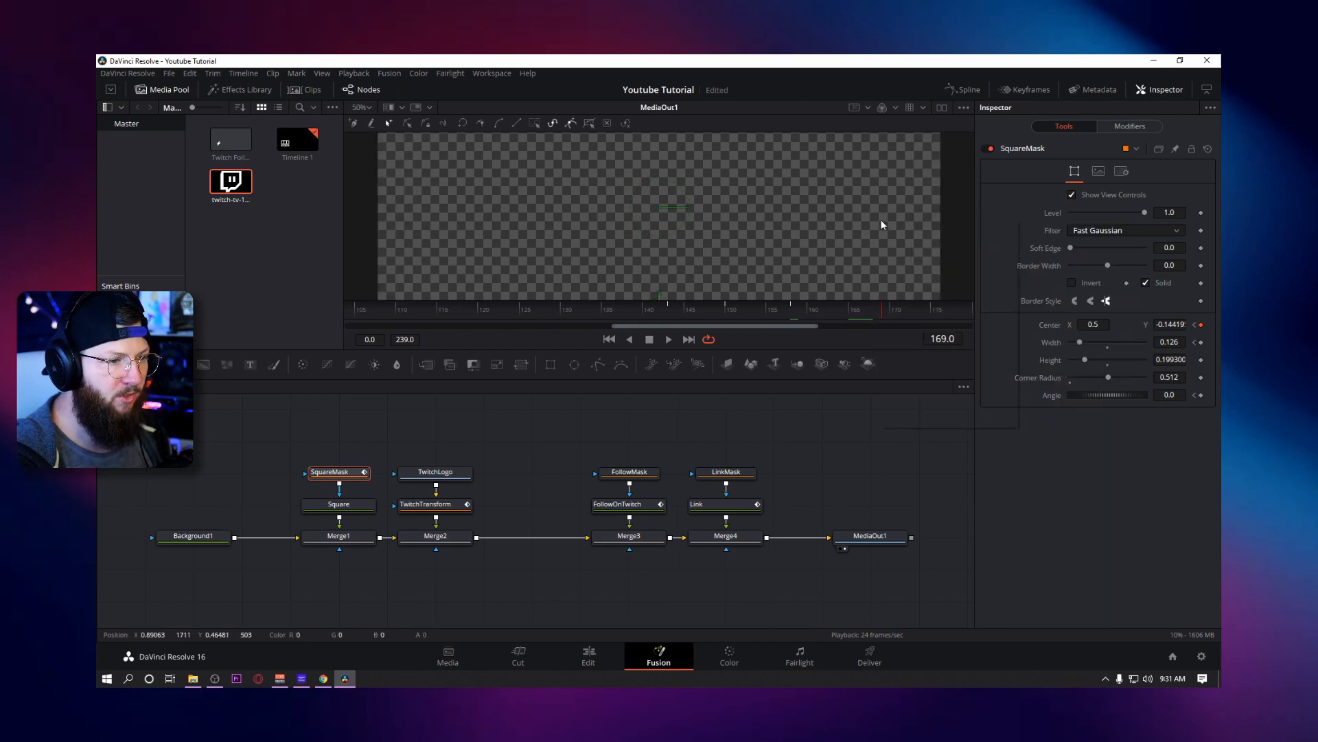
pyautogui.rightClick(879, 218)
pyautogui.moveTo(941, 228)
pyautogui.click(1053, 254)
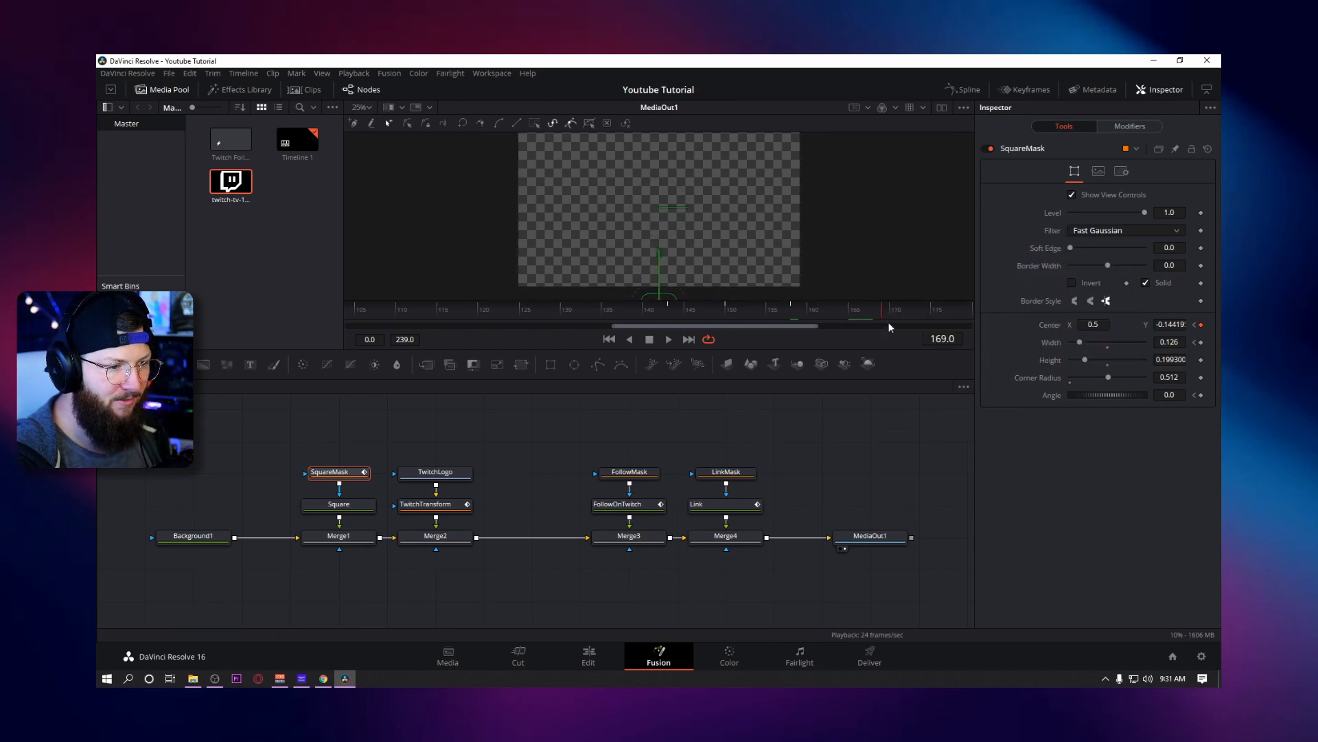
# Enlarge the viewer area, set SquareMask's Angle to about -23.5 at frame 169, and play back the rotating exit.
pyautogui.moveTo(894, 304); pyautogui.dragTo(894, 386)
pyautogui.moveTo(1108, 391); pyautogui.dragTo(1104, 394)
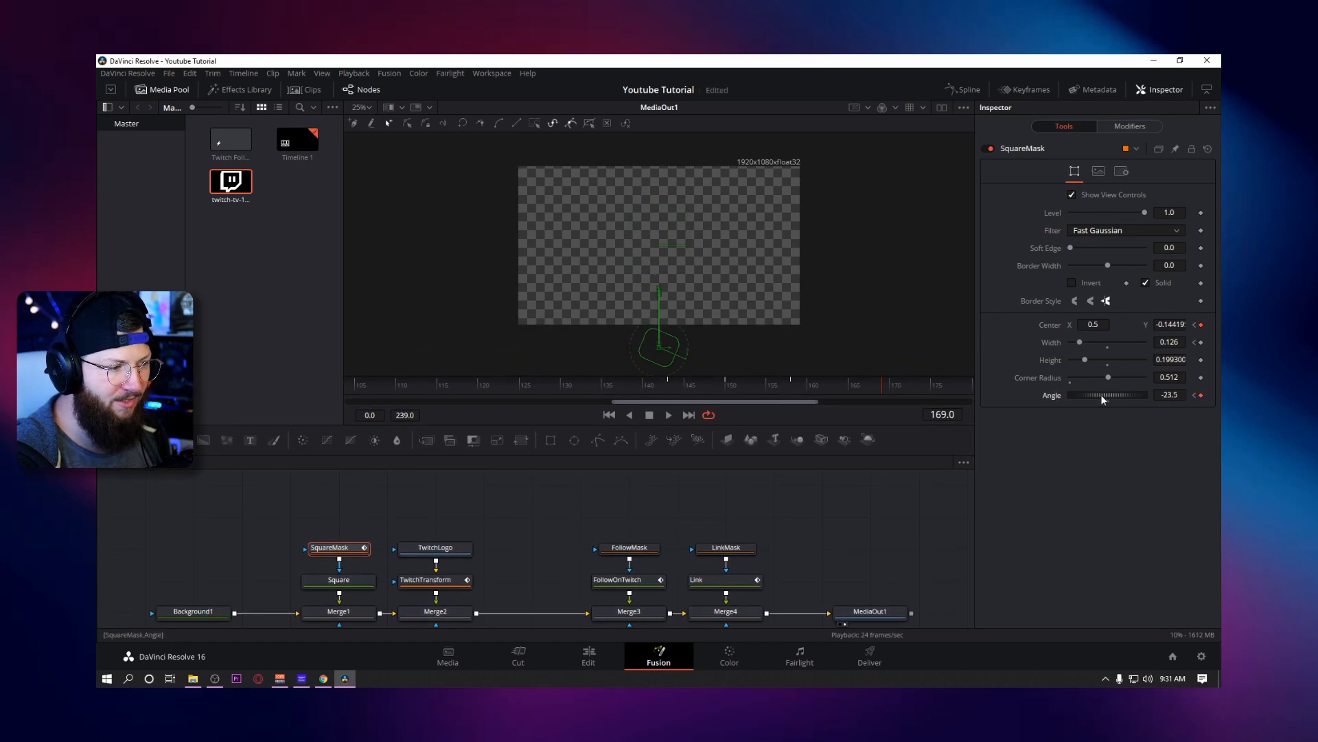
pyautogui.moveTo(734, 386); pyautogui.dragTo(678, 387)
pyautogui.press('space')
pyautogui.press('space')
# Add an Angle keyframe of 0.0 to TwitchTransform at frame 158.
pyautogui.moveTo(832, 377); pyautogui.dragTo(793, 390)
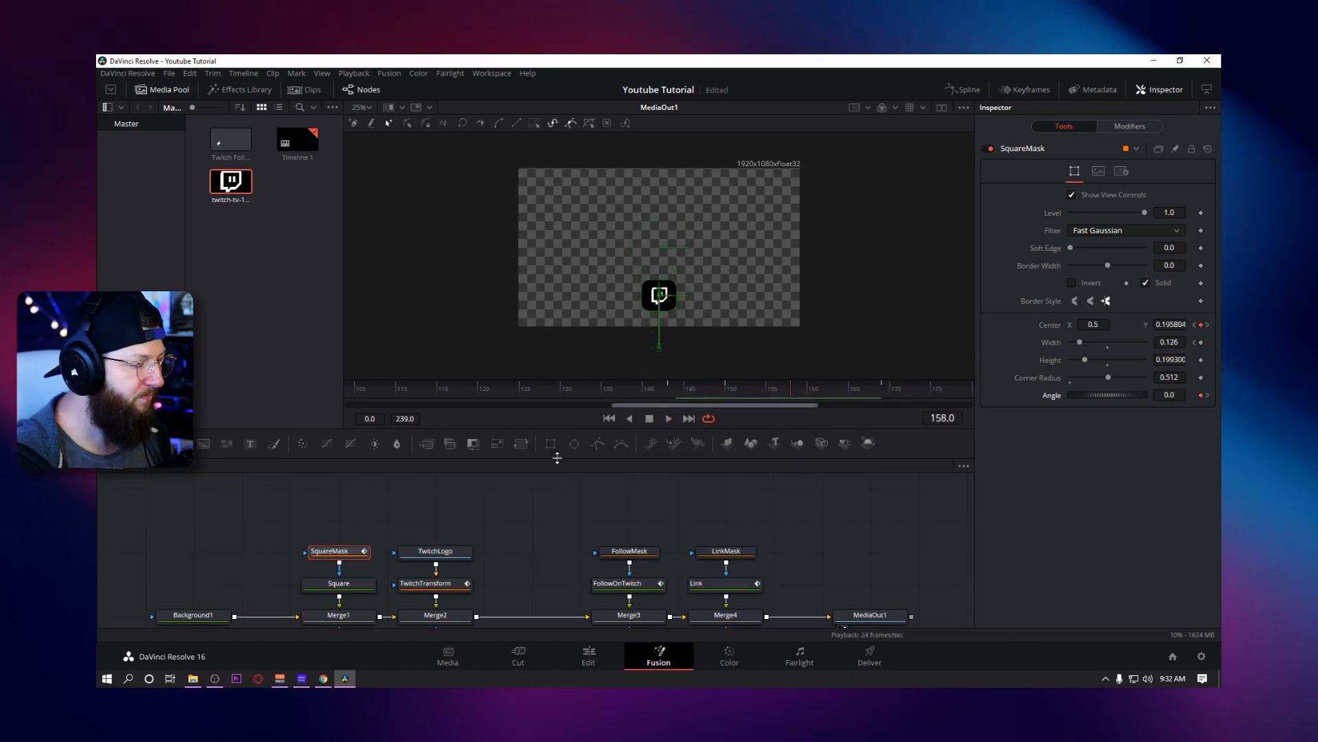
pyautogui.scroll(-2, 668, 515)
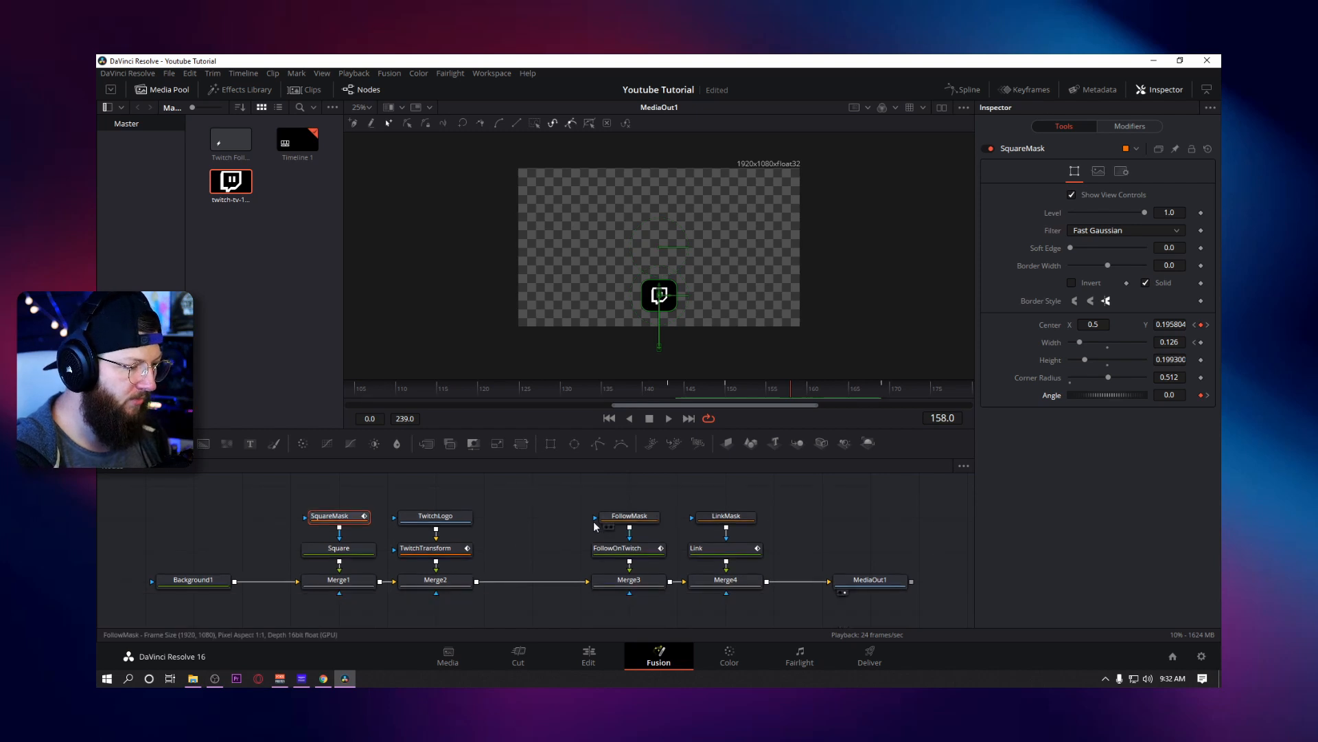
pyautogui.click(440, 549)
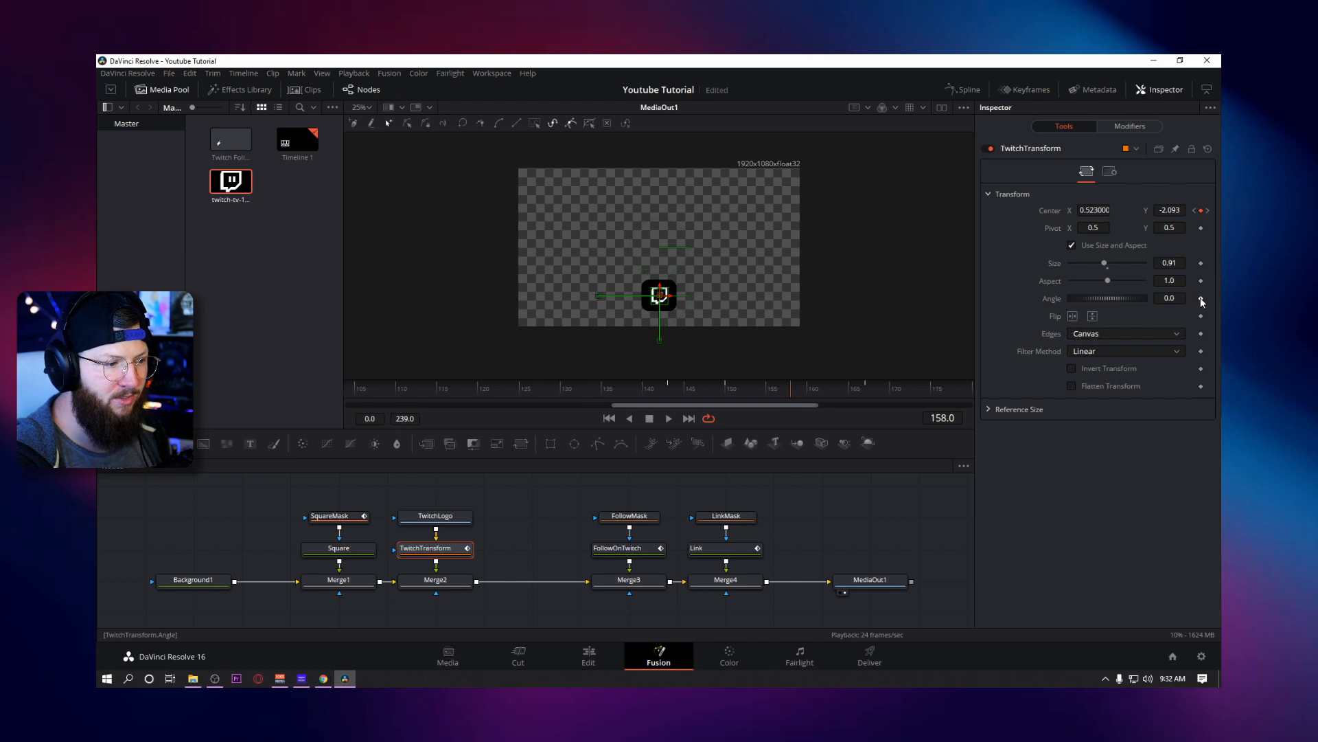
# Copy SquareMask's Angle value of -23.48182 into TwitchTransform's Angle at frame 167.
pyautogui.click(865, 388)
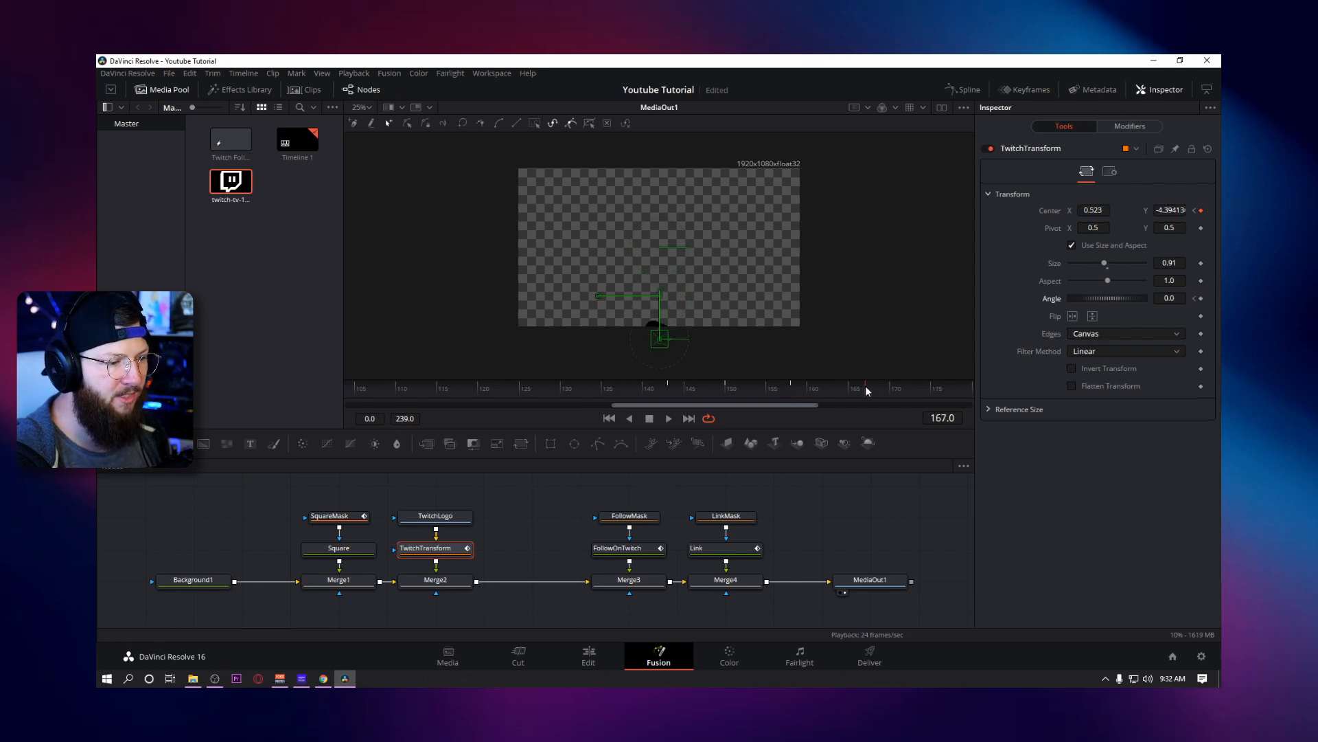
pyautogui.click(329, 515)
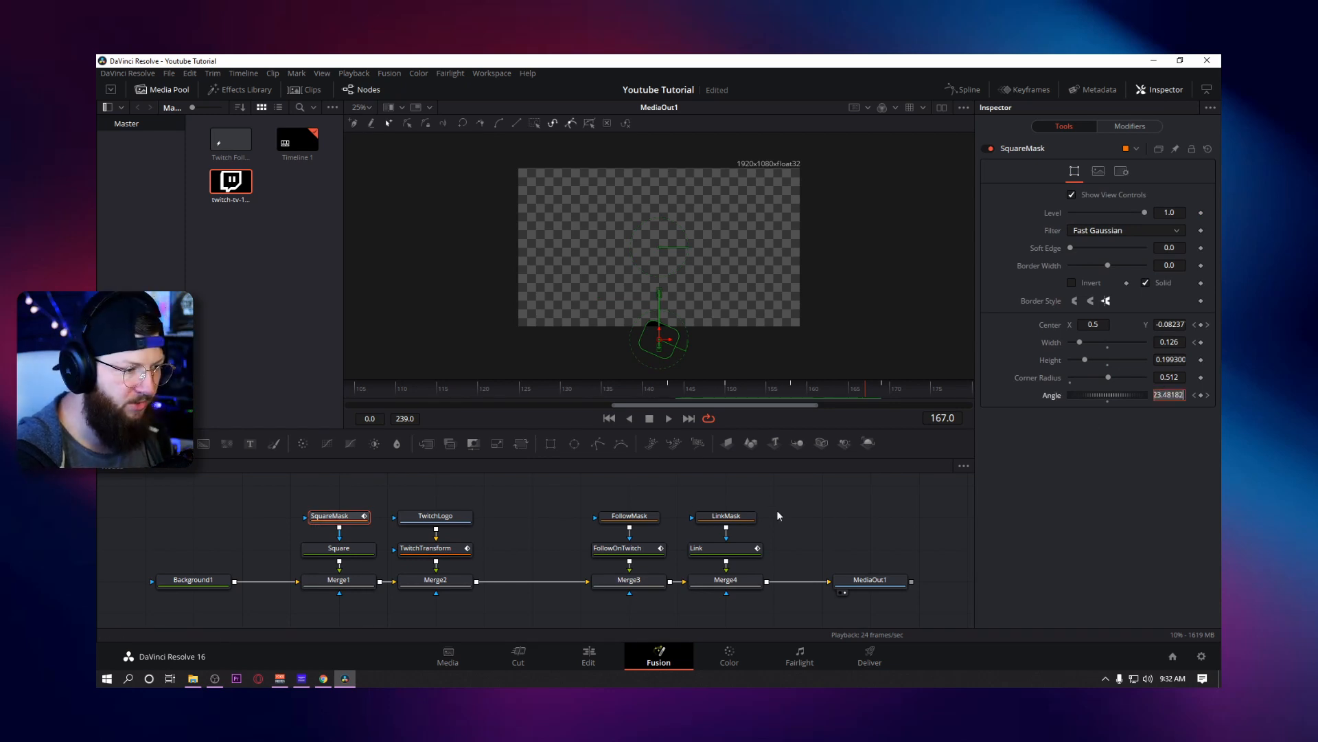
pyautogui.click(427, 548)
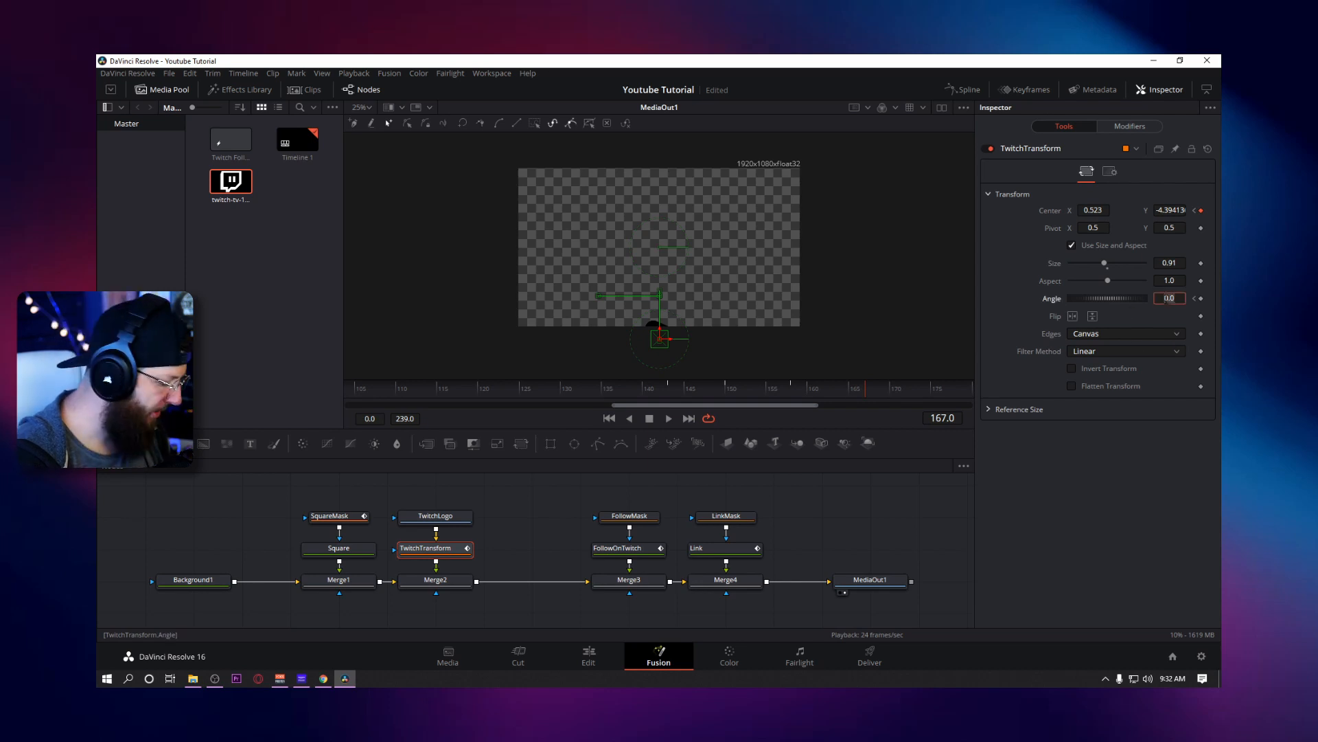
pyautogui.press('Tab')
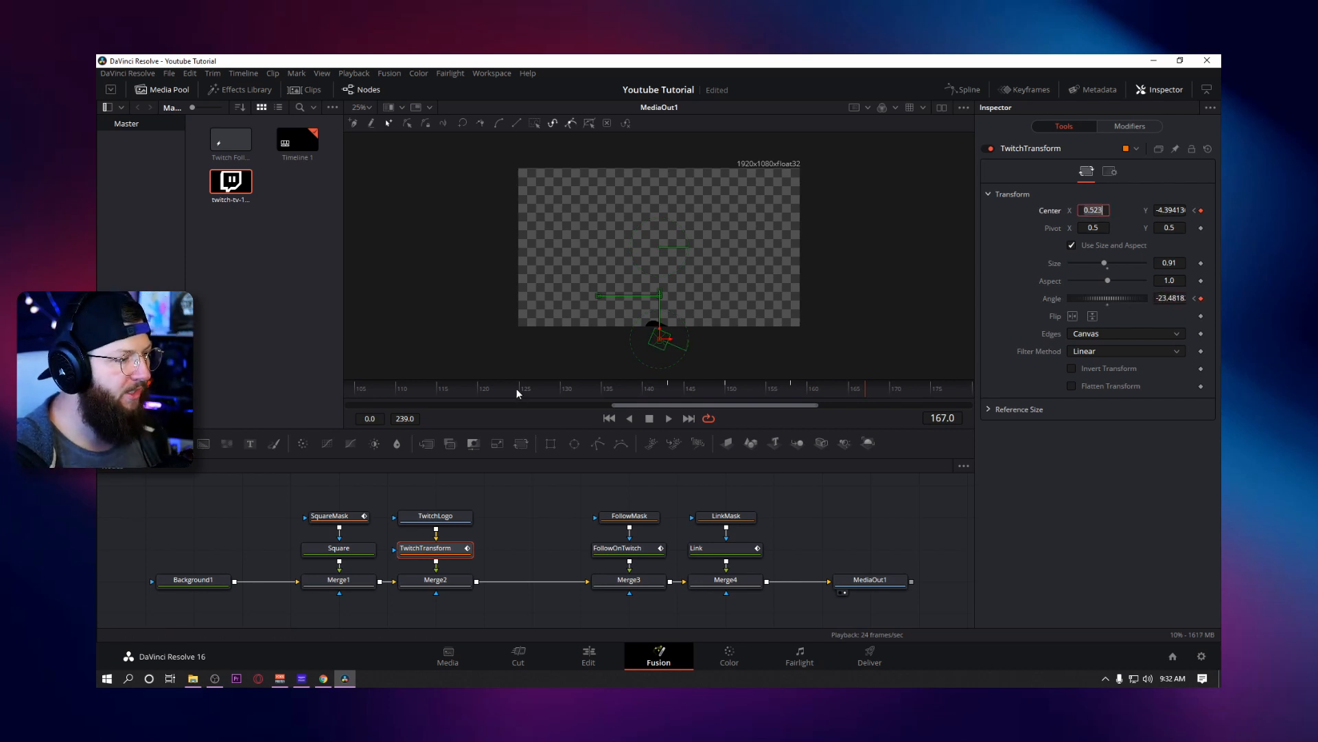
# Play back the exit and the whole animation from the first frame, and scrub through the popup's entrance.
pyautogui.click(441, 389)
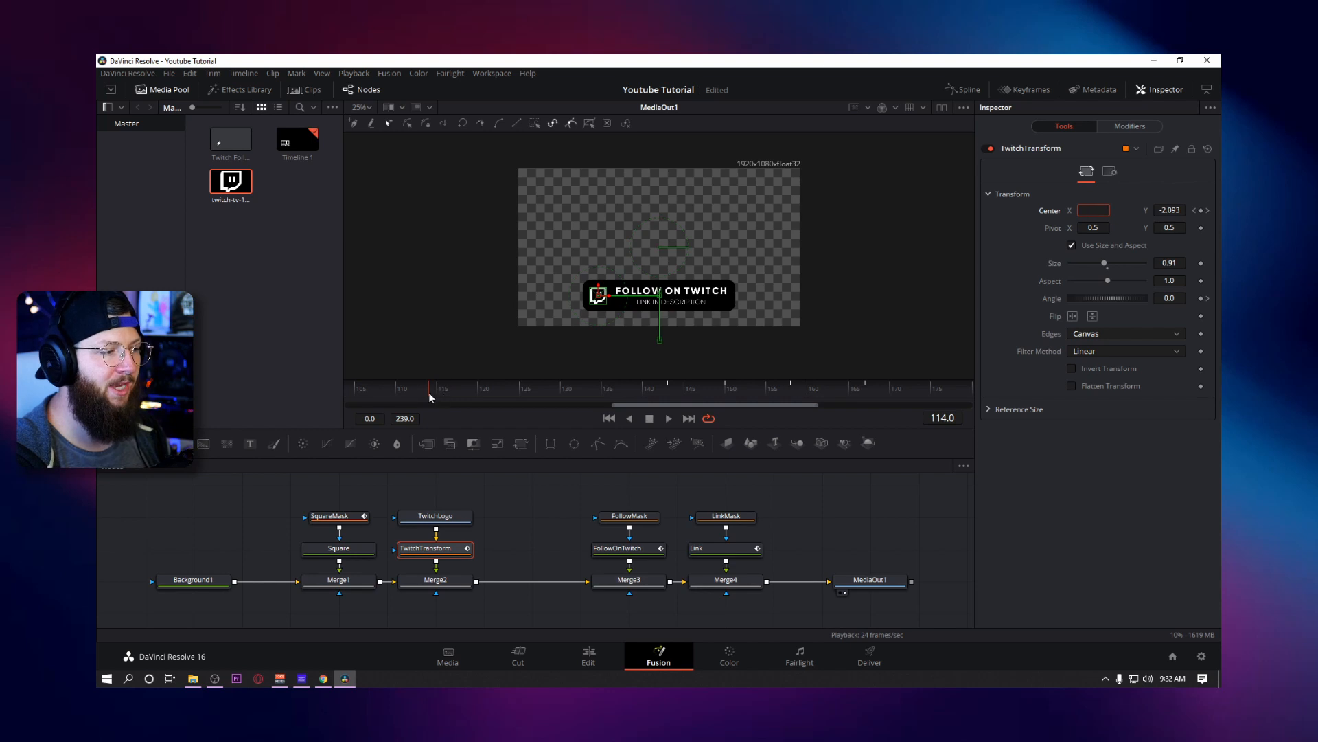
pyautogui.press('space')
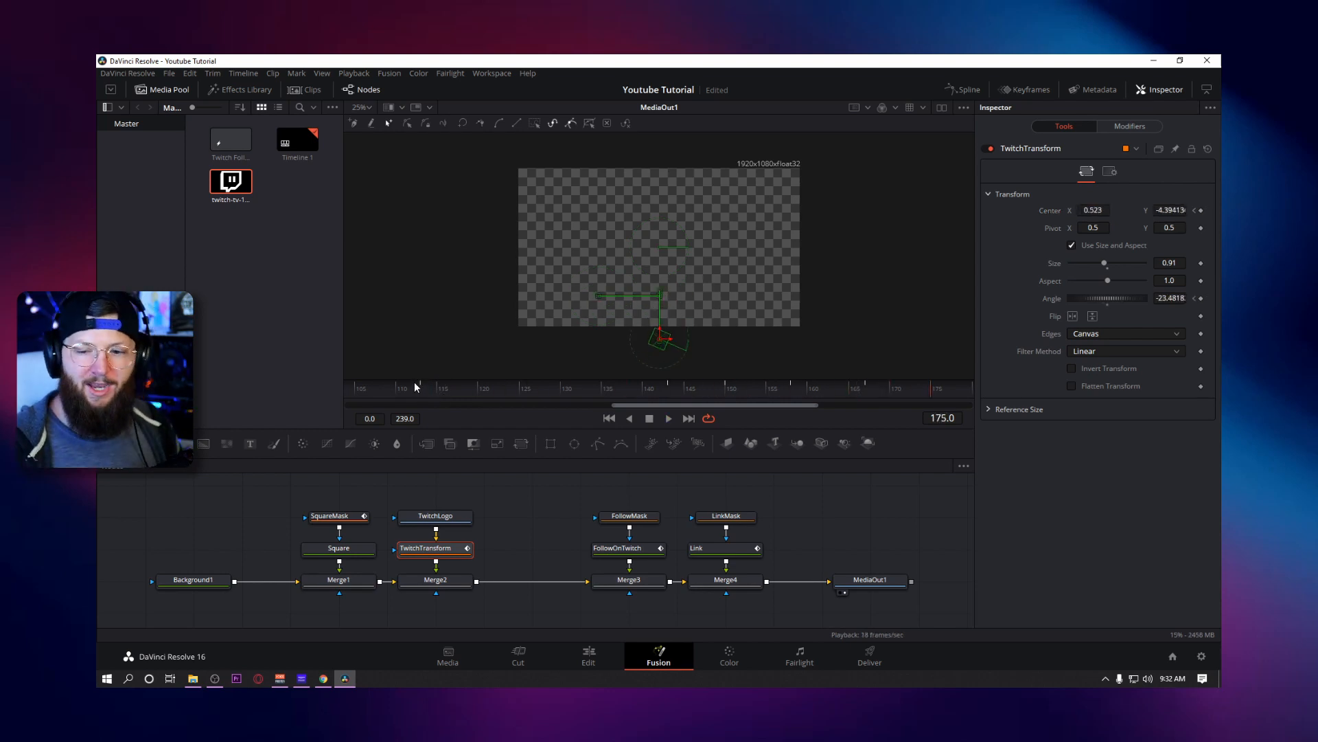
pyautogui.moveTo(624, 406); pyautogui.dragTo(348, 391)
pyautogui.press('space')
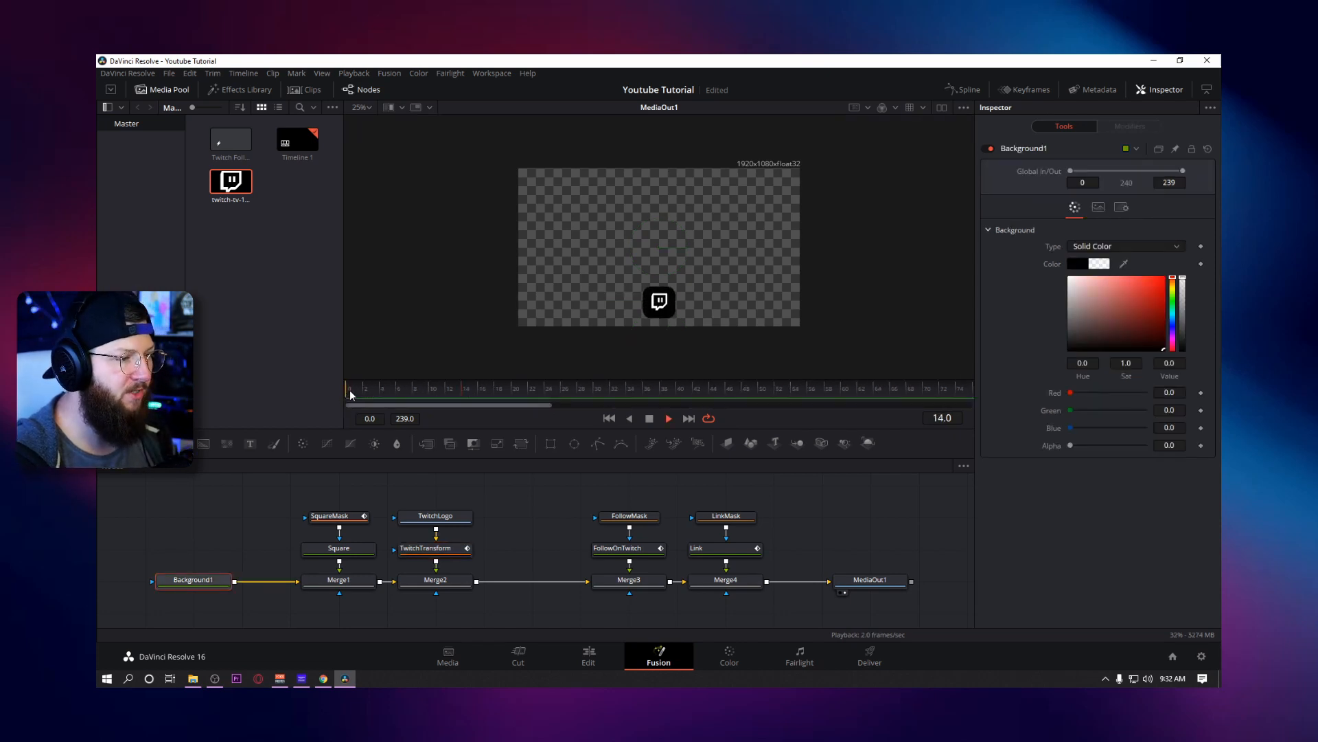
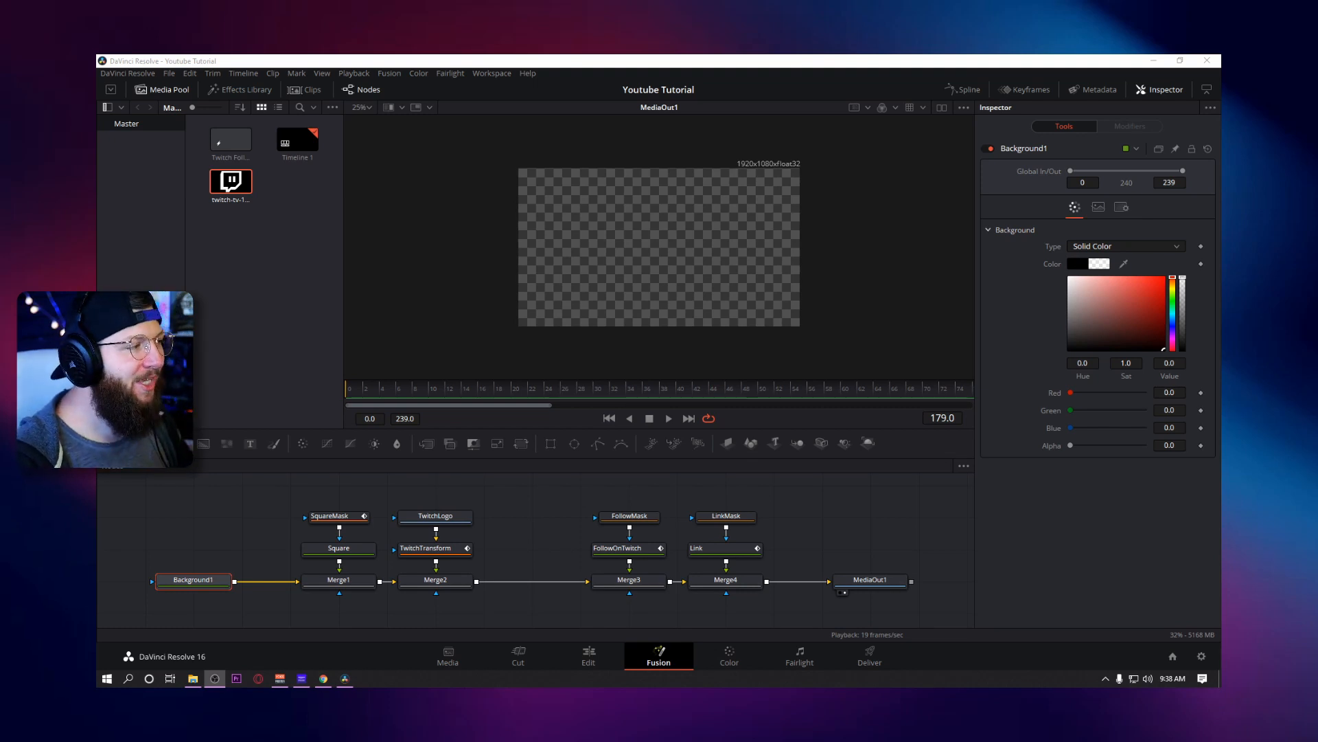
pyautogui.moveTo(428, 390); pyautogui.dragTo(823, 394)
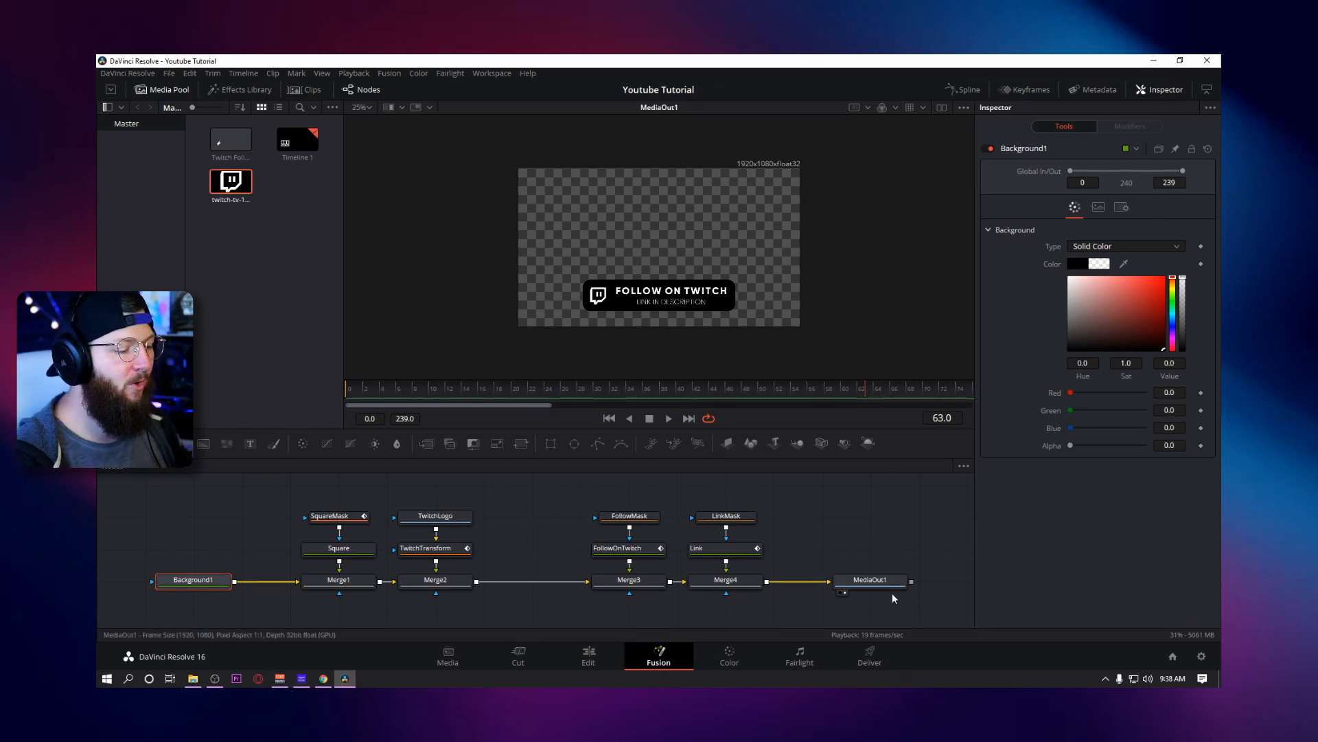
# Open the Deliver page, name the render YoutubeTutorial, and set its location to F:\Video.
pyautogui.click(871, 656)
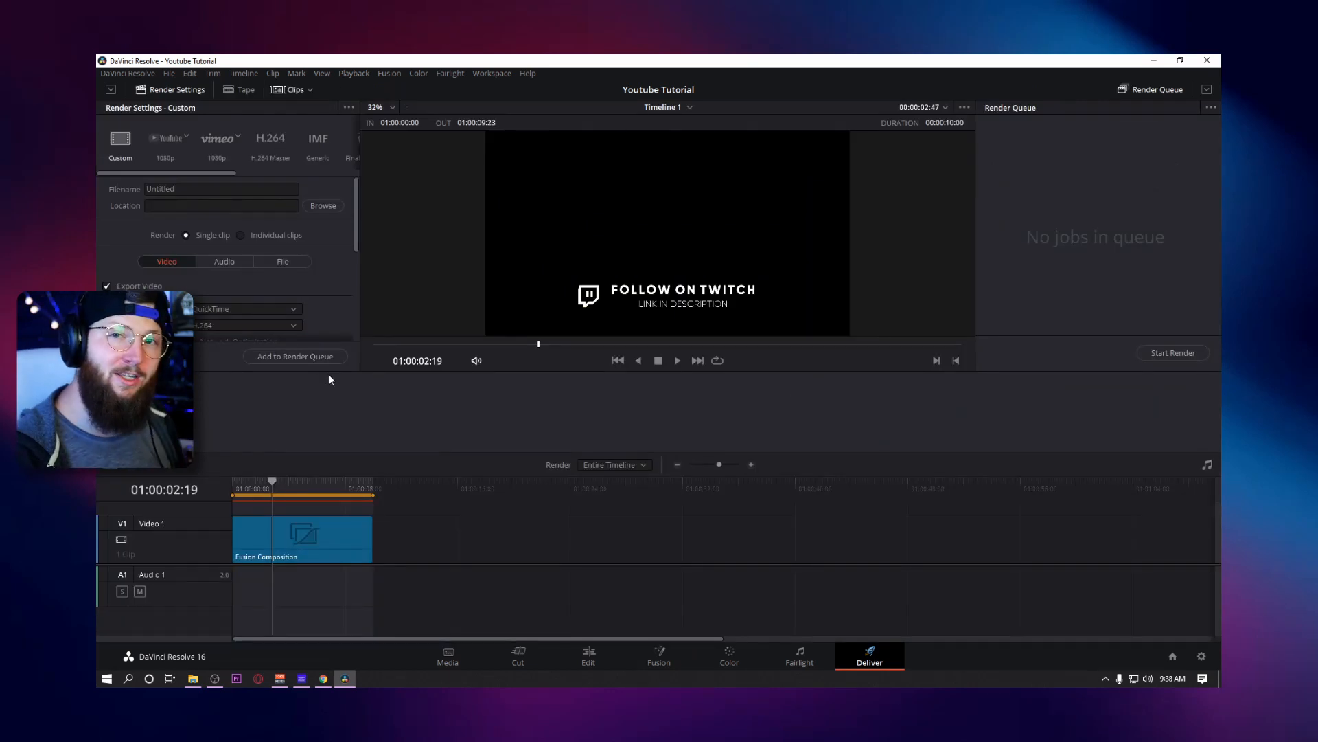
pyautogui.doubleClick(180, 192)
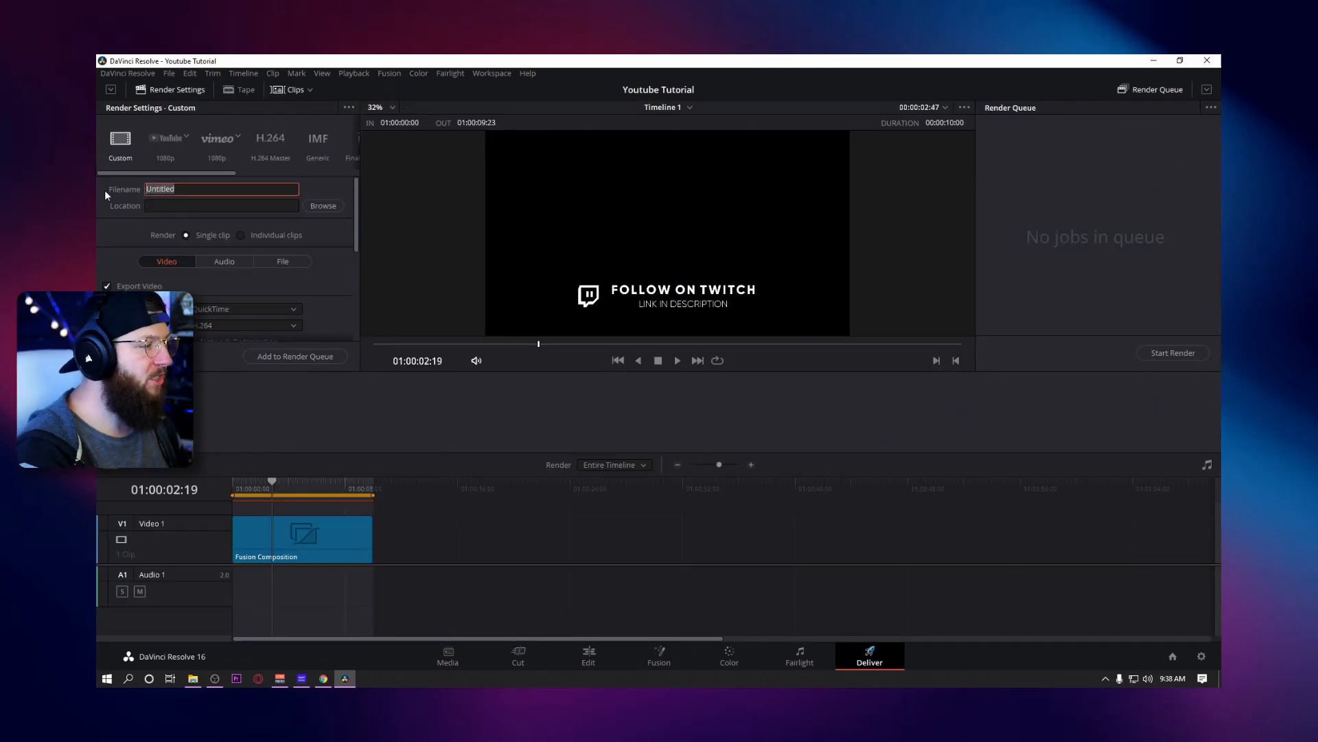
pyautogui.write('YoutubeTutorial')
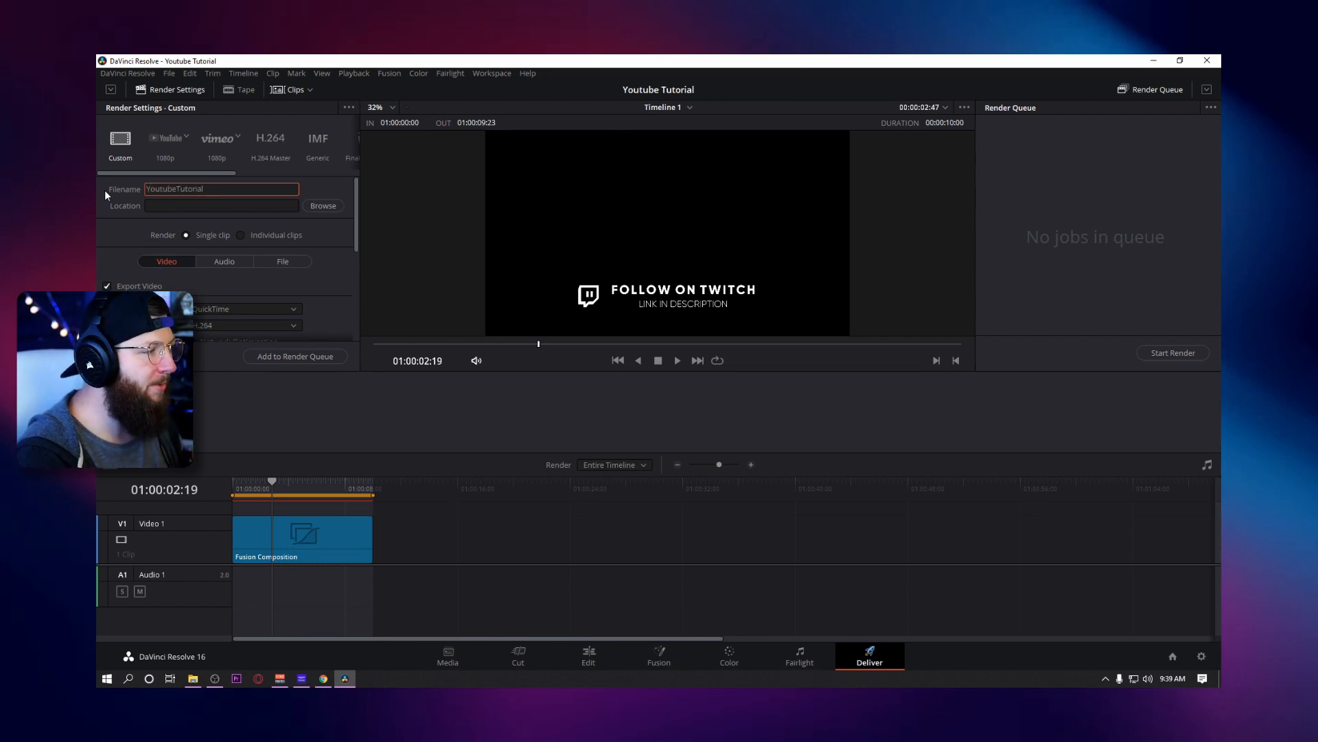
pyautogui.click(316, 205)
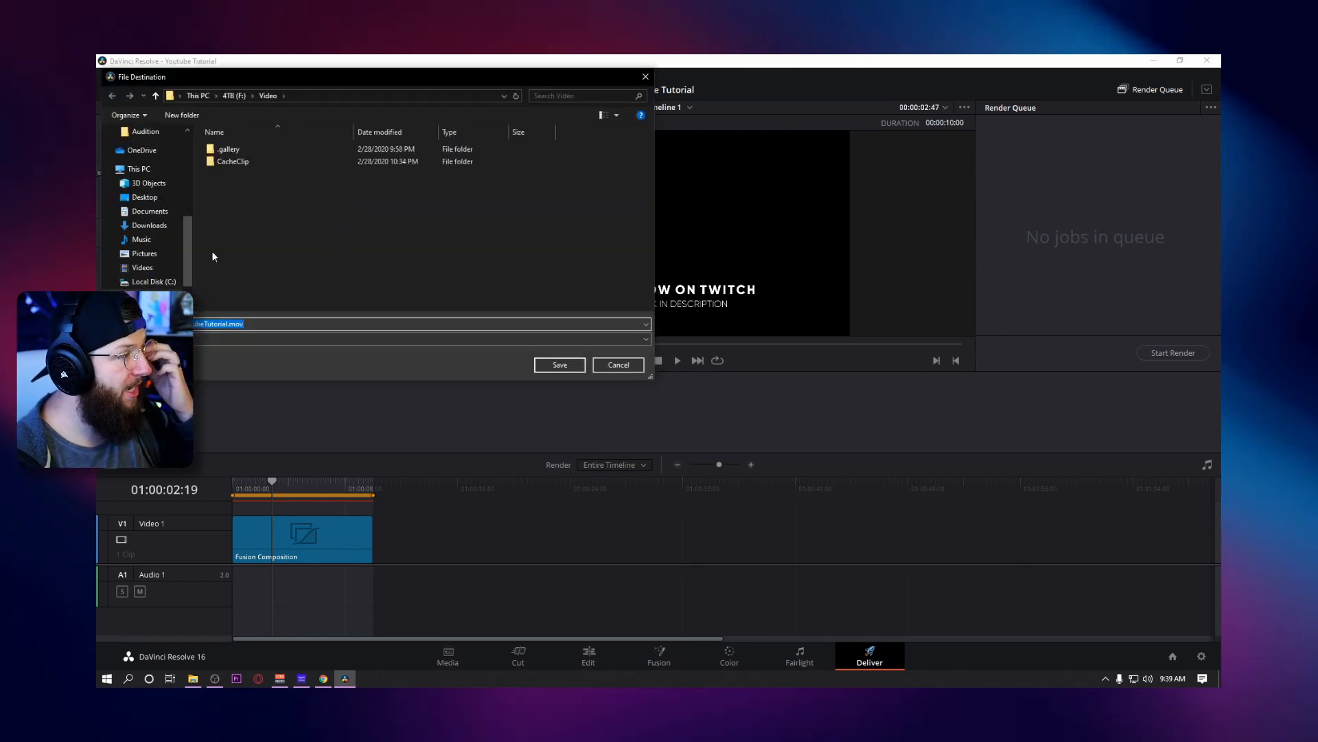
pyautogui.click(560, 365)
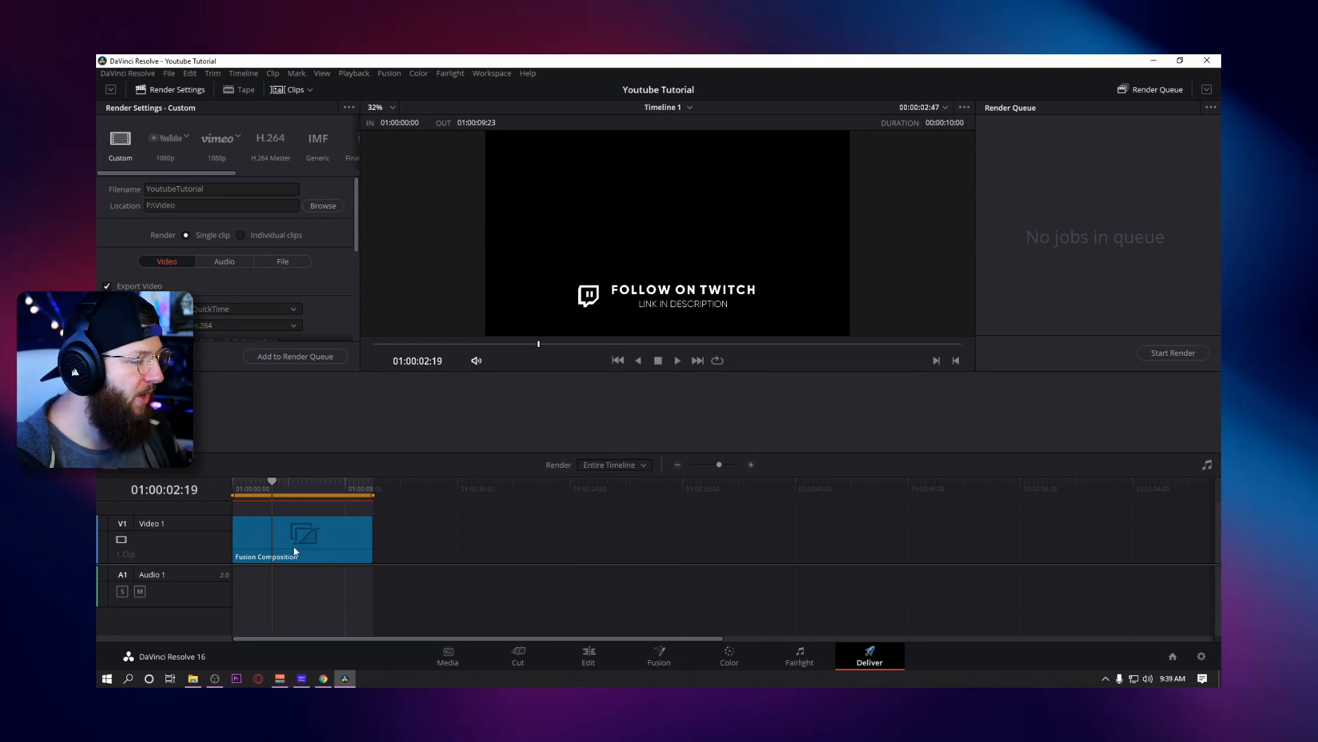
# Set the render to individual clips in QuickTime format with the GoPro CineForm codec and RGB 16-bit type.
pyautogui.moveTo(269, 485); pyautogui.dragTo(313, 485)
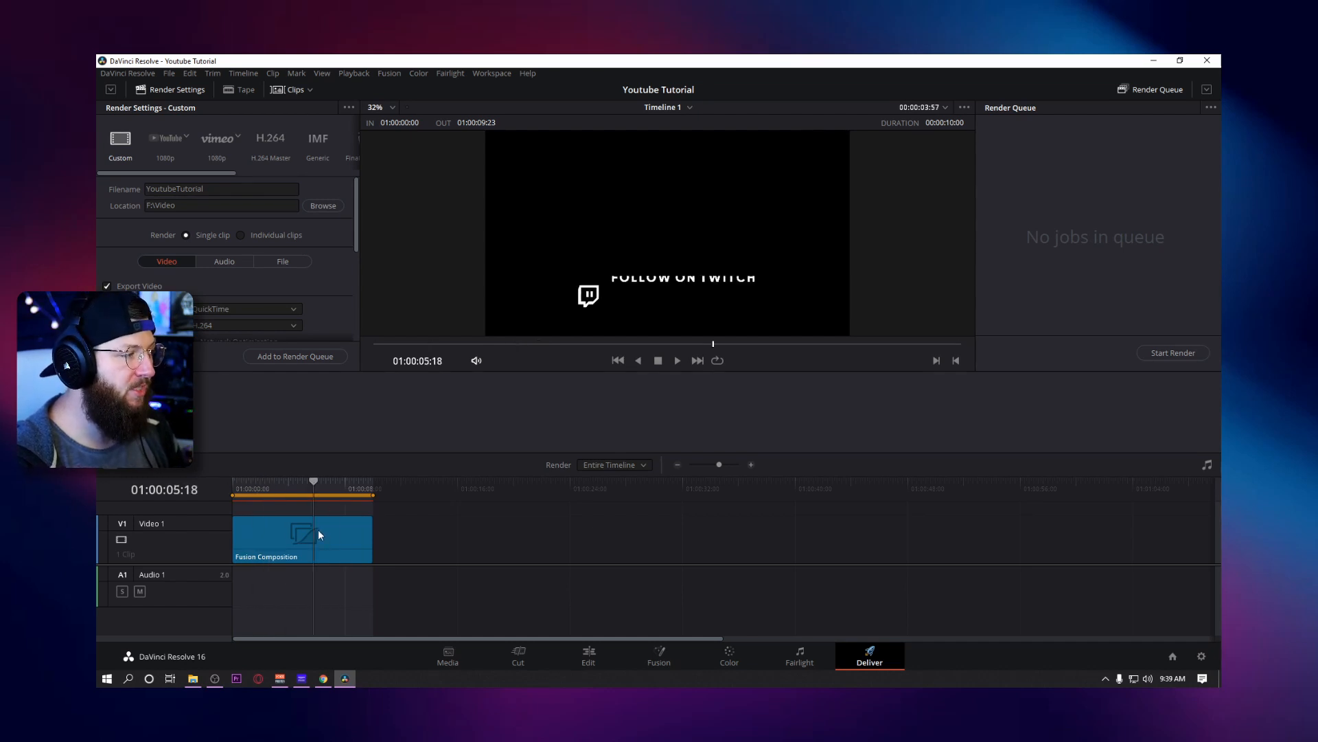
pyautogui.click(264, 235)
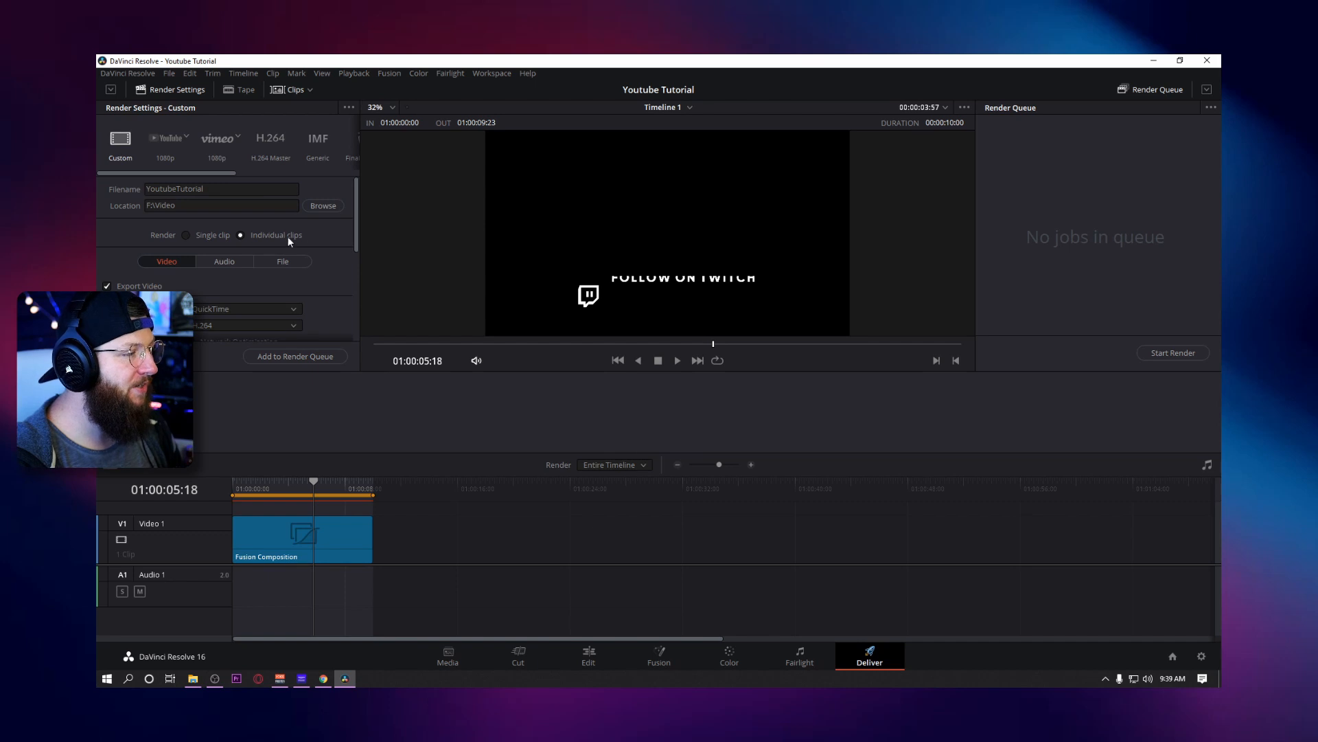
pyautogui.moveTo(356, 206); pyautogui.dragTo(357, 246)
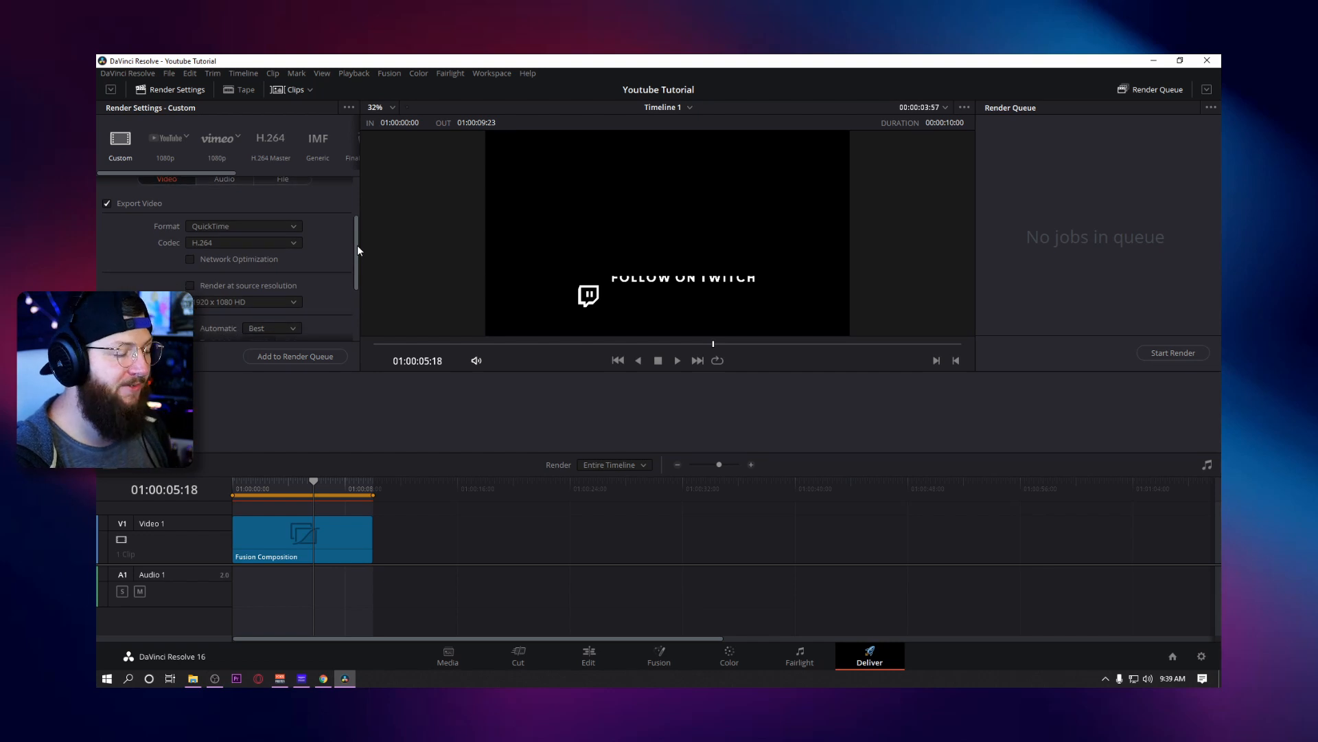
pyautogui.click(257, 226)
pyautogui.click(232, 344)
pyautogui.click(232, 242)
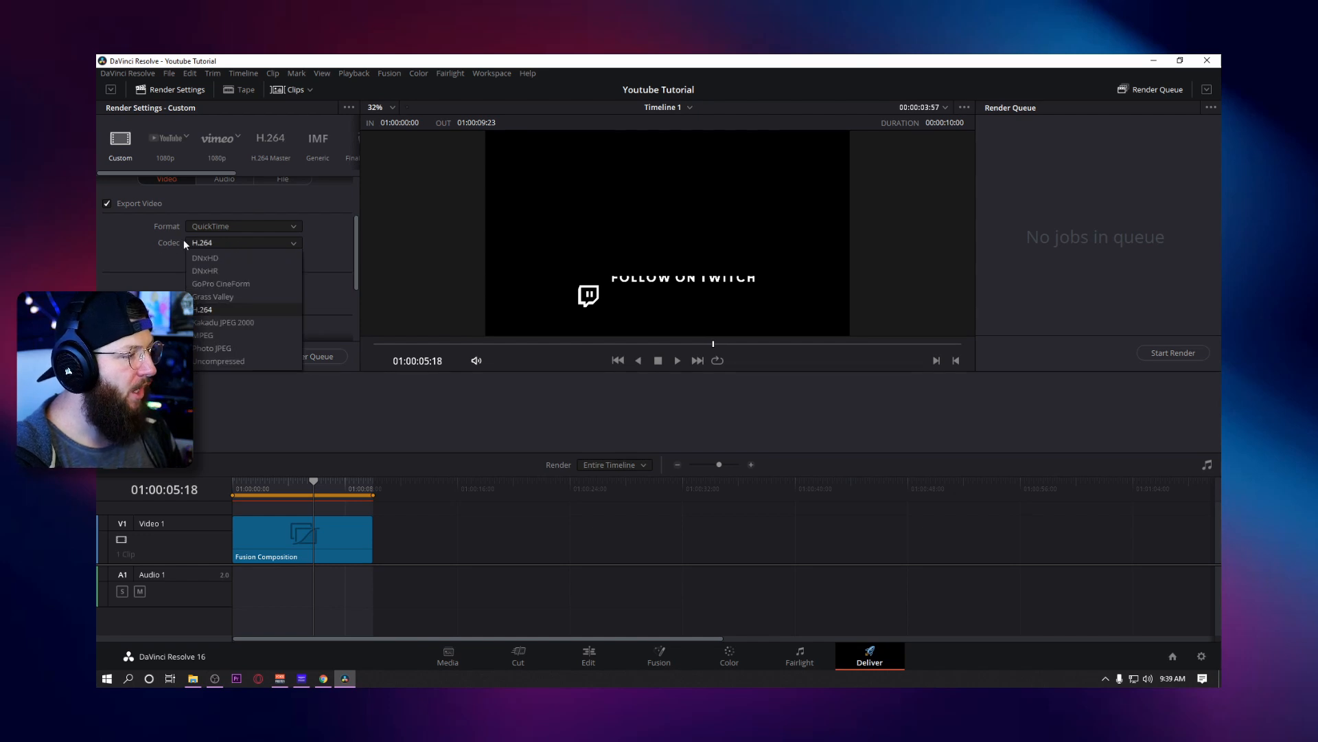
pyautogui.click(237, 282)
pyautogui.click(244, 259)
pyautogui.click(213, 275)
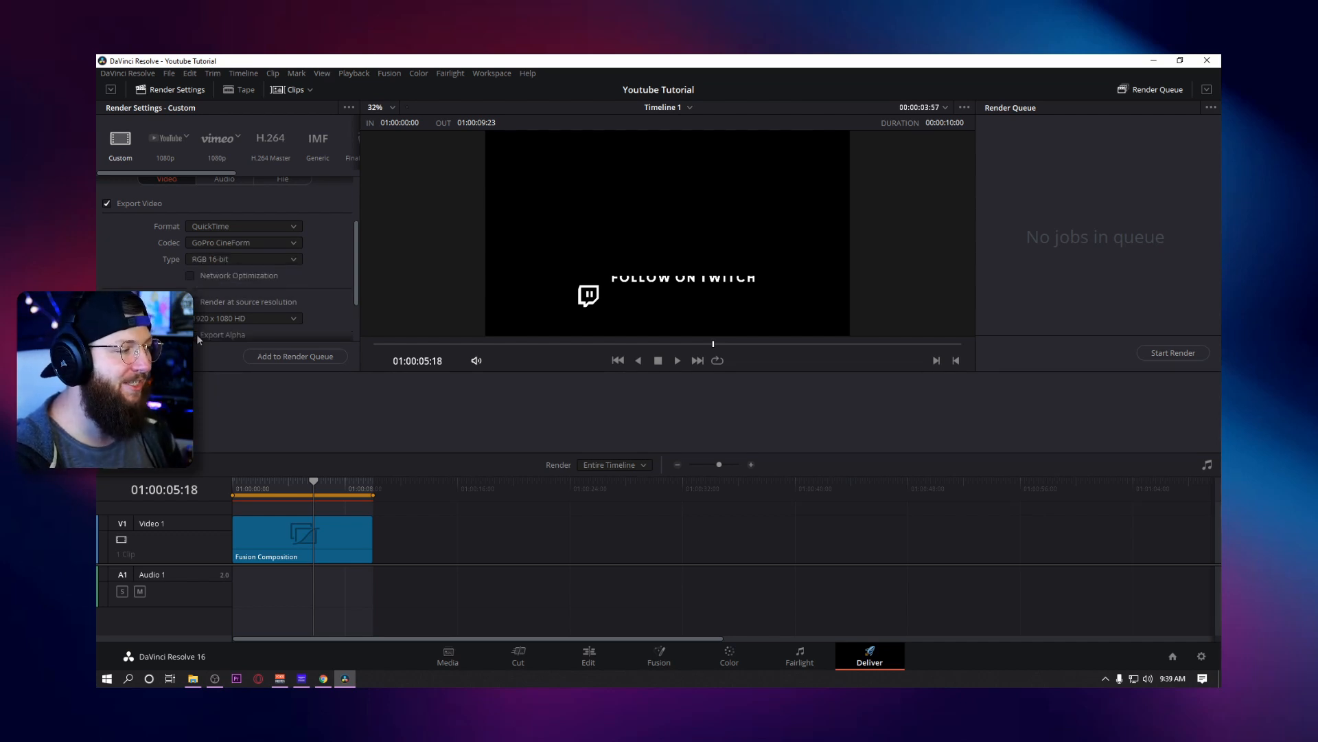
# Try the Single clip render mode, compare its video options, and return to Individual clips.
pyautogui.moveTo(356, 257); pyautogui.dragTo(356, 265)
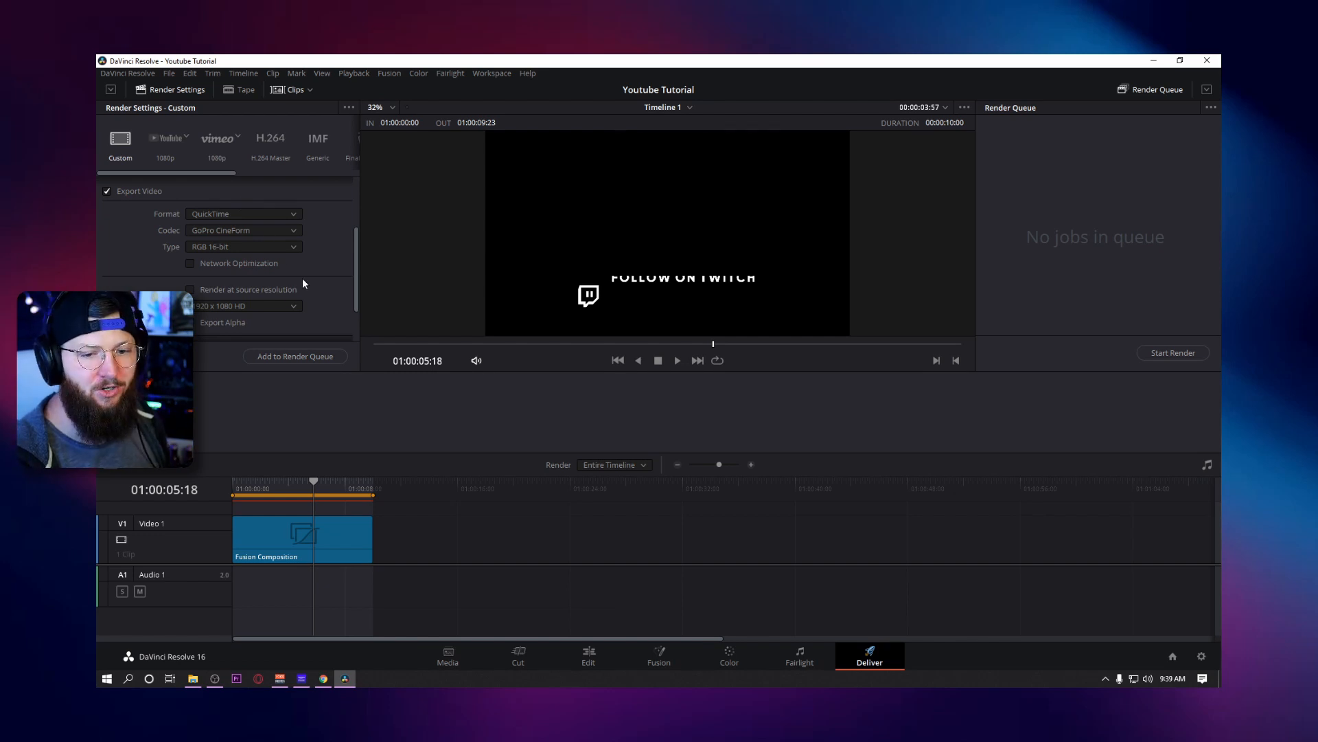
pyautogui.scroll(3, 257, 261)
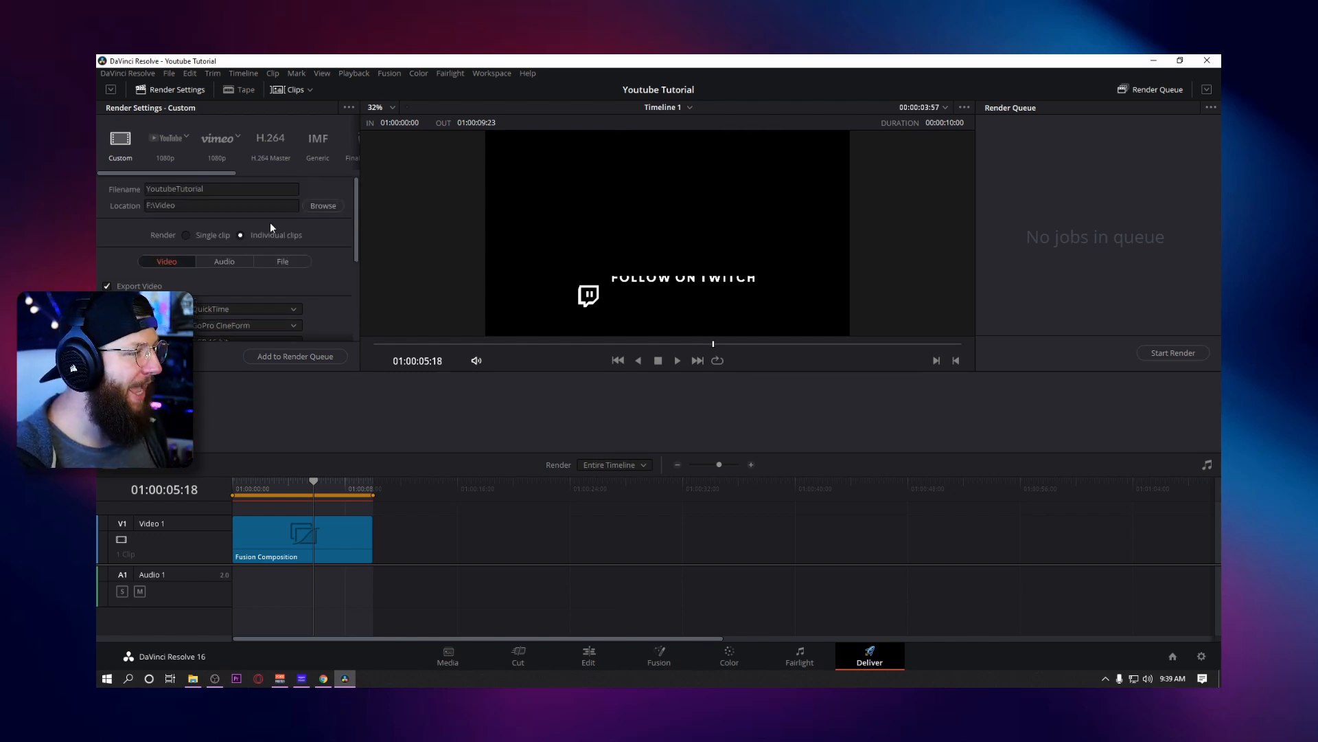
pyautogui.click(214, 235)
pyautogui.scroll(-5, 278, 252)
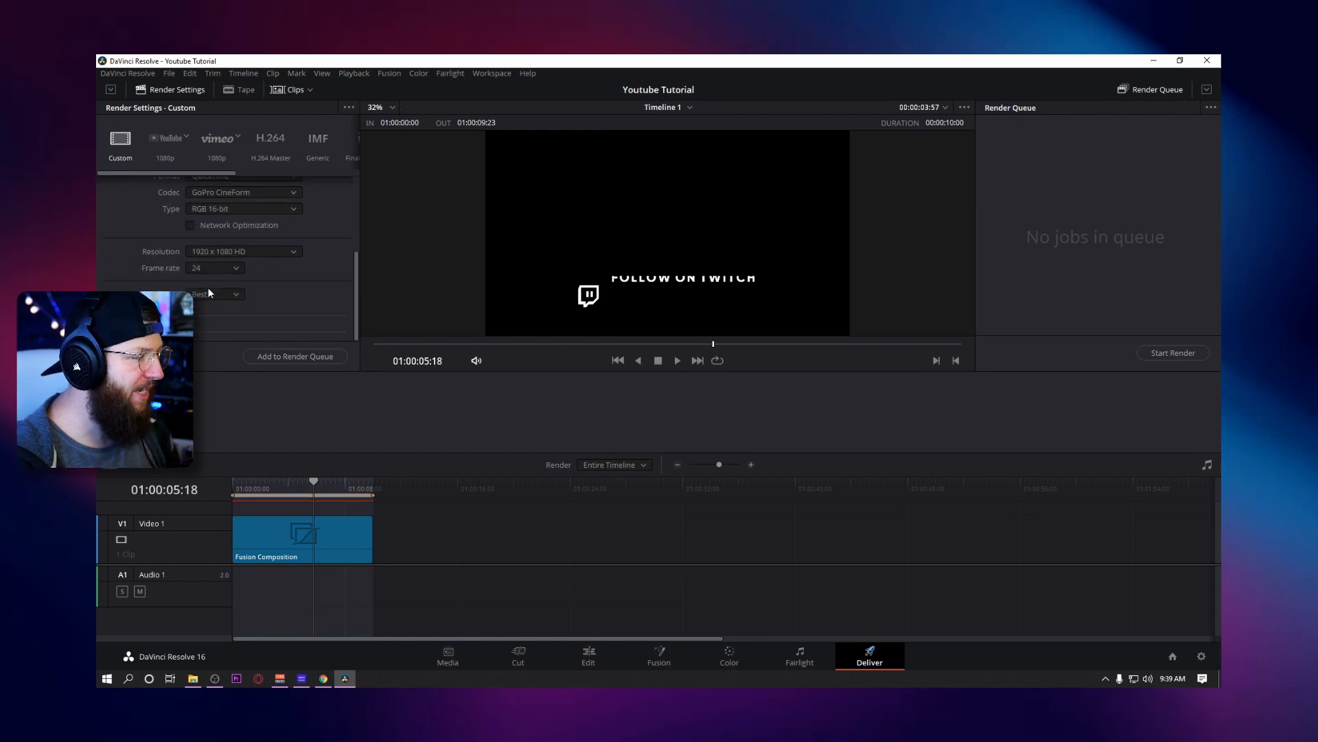
pyautogui.scroll(2, 193, 264)
pyautogui.scroll(-2, 201, 220)
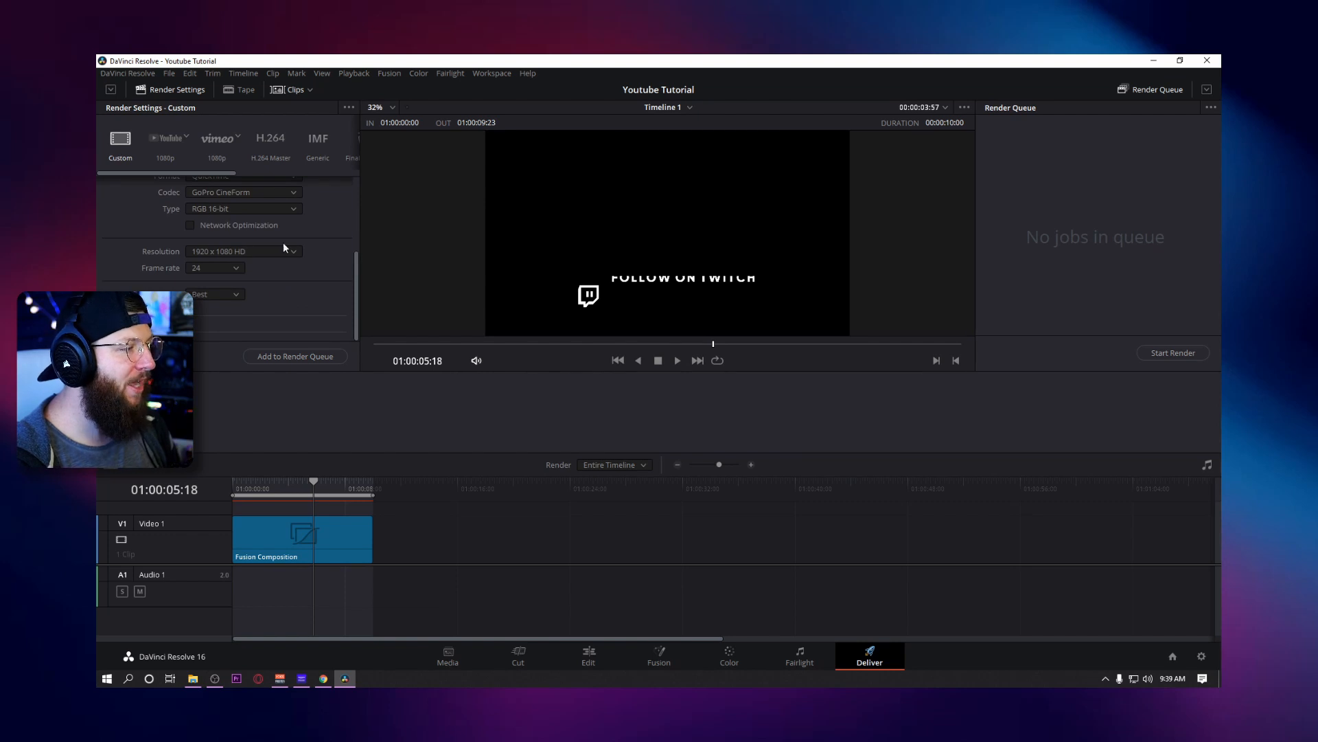
pyautogui.scroll(5, 240, 255)
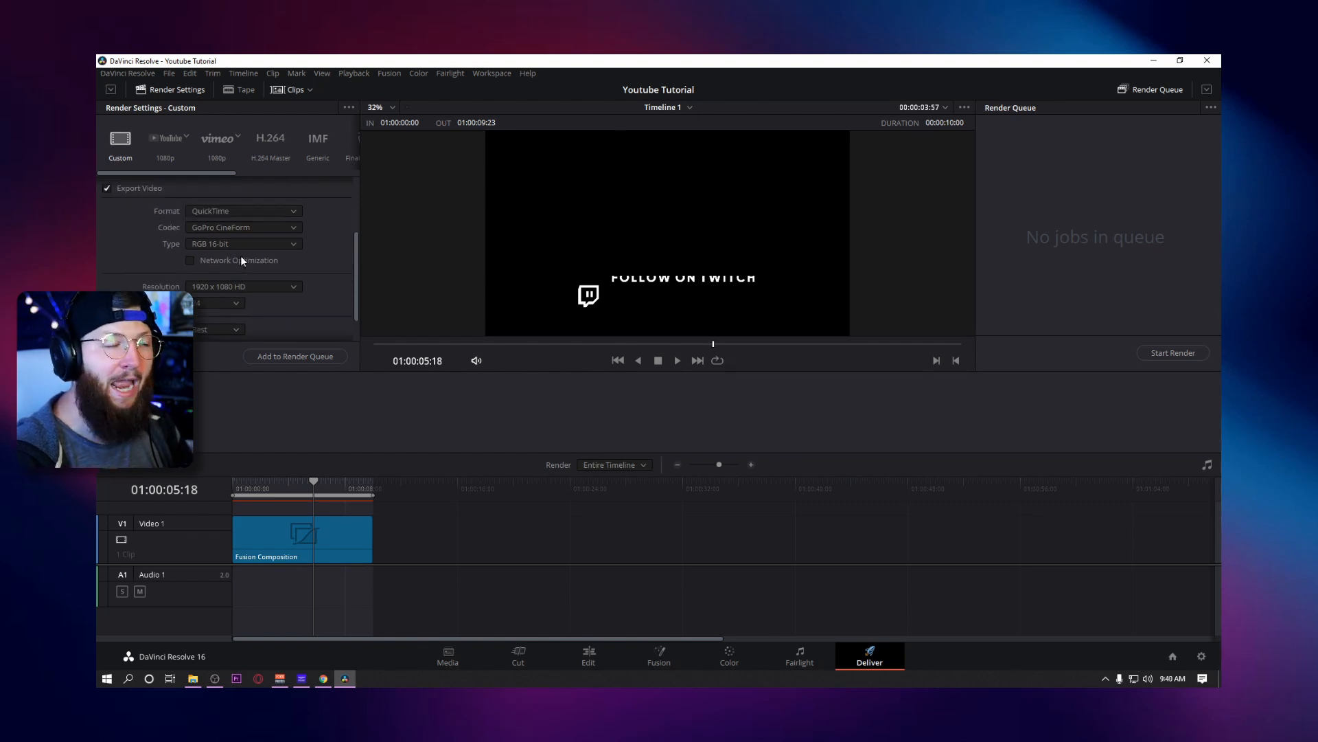
pyautogui.scroll(-5, 250, 241)
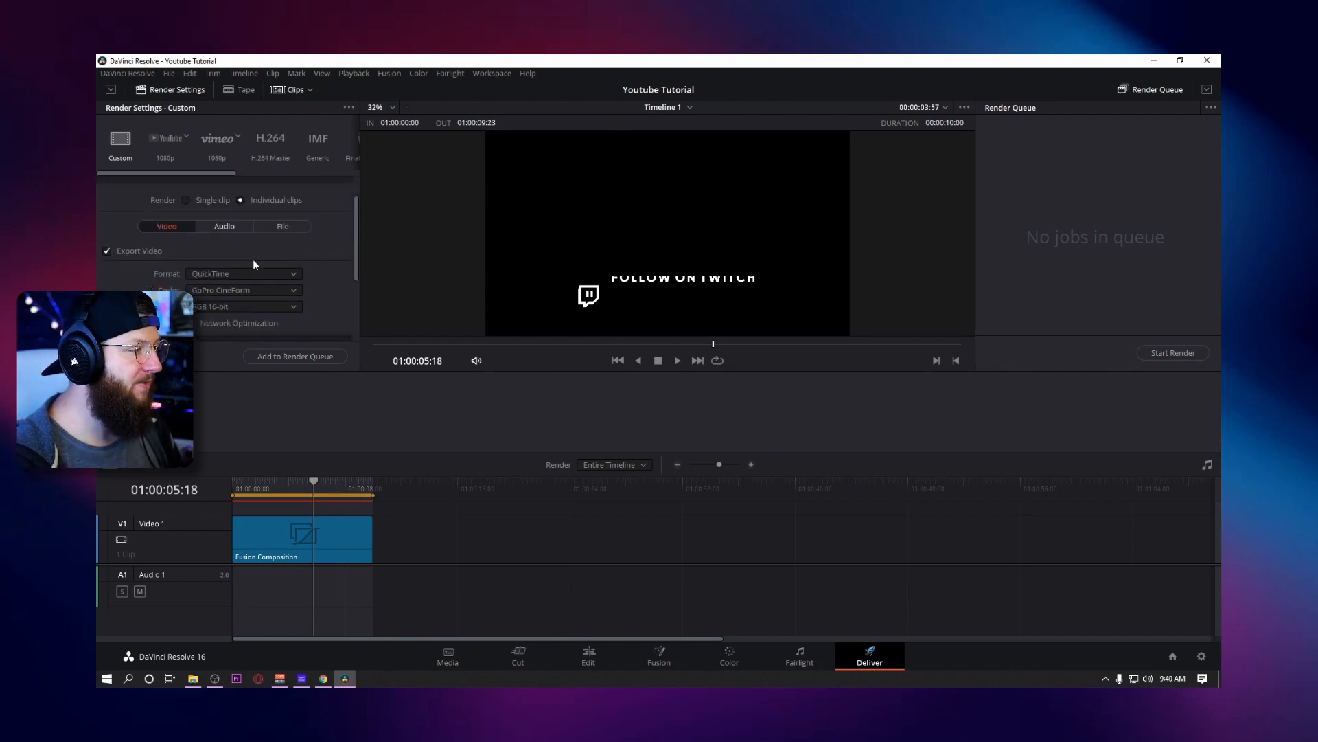
# Enable alpha export with the Straight alpha mode, and render the clip through the render queue.
pyautogui.click(213, 268)
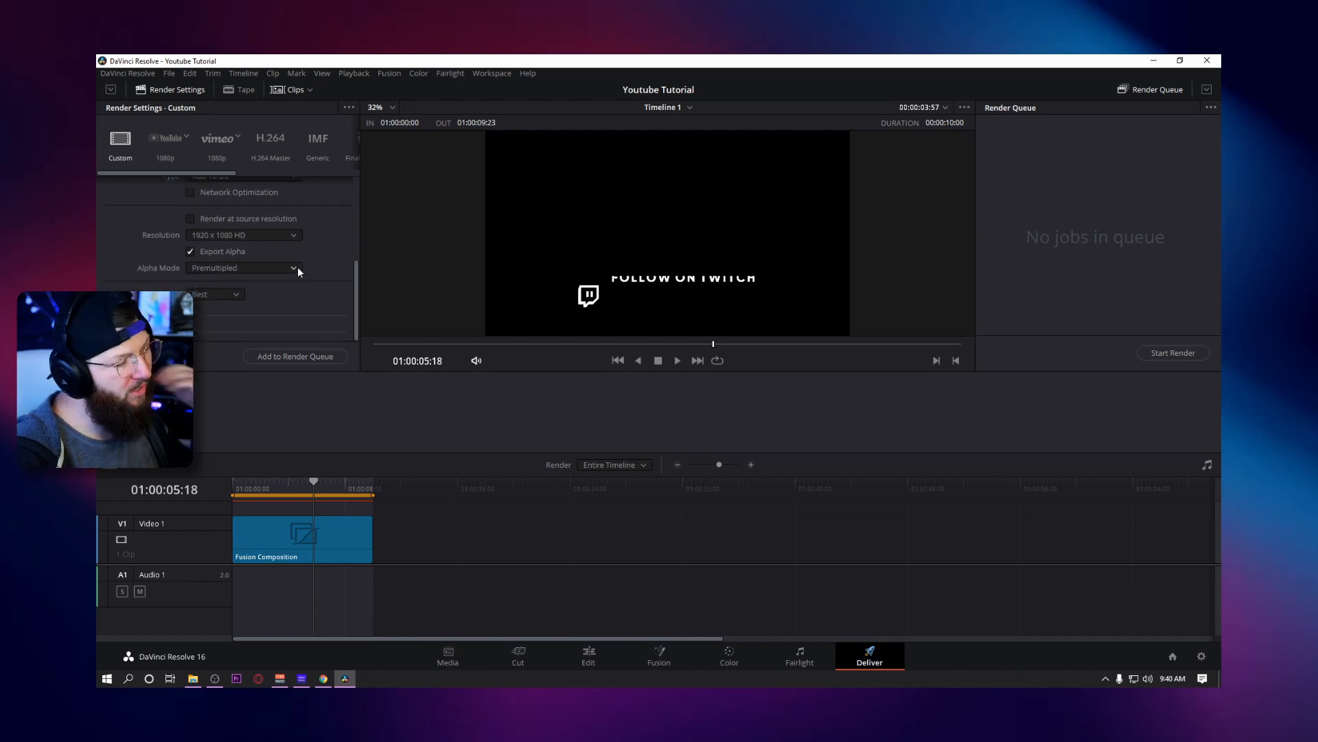
pyautogui.click(234, 267)
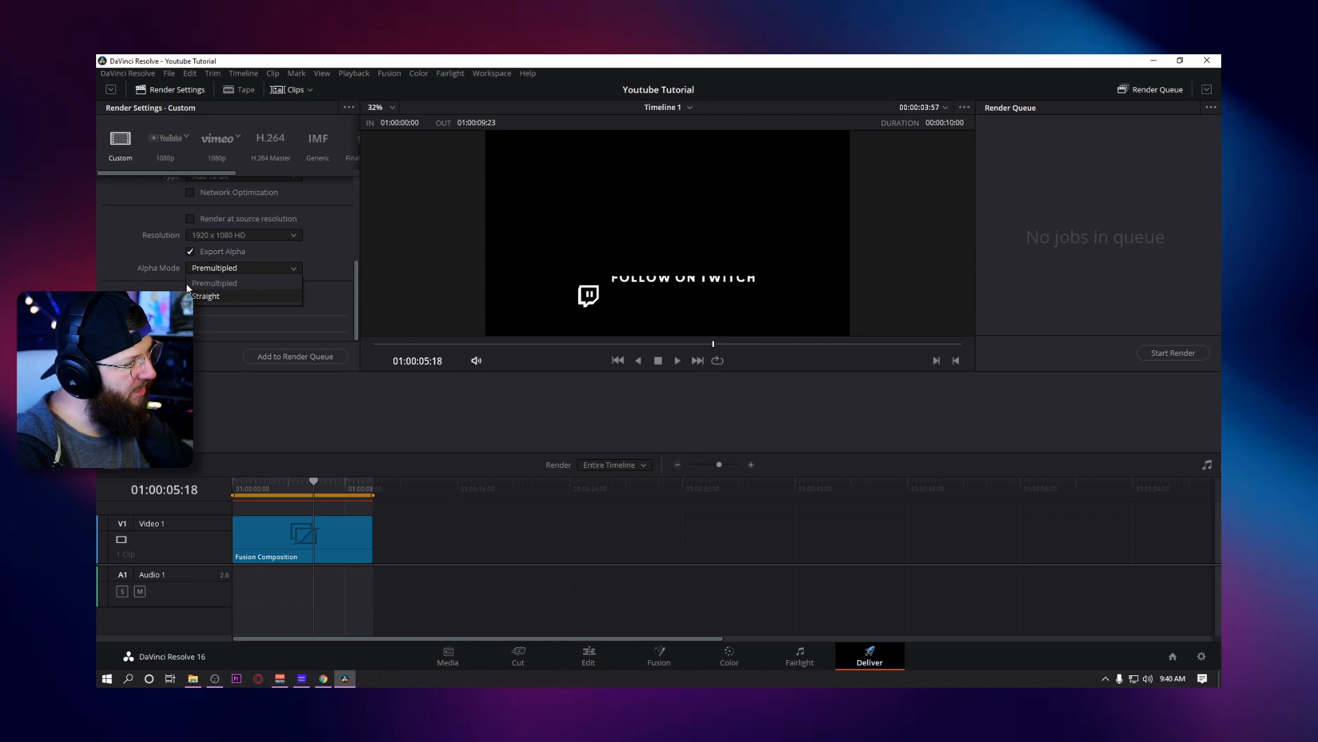
pyautogui.click(234, 296)
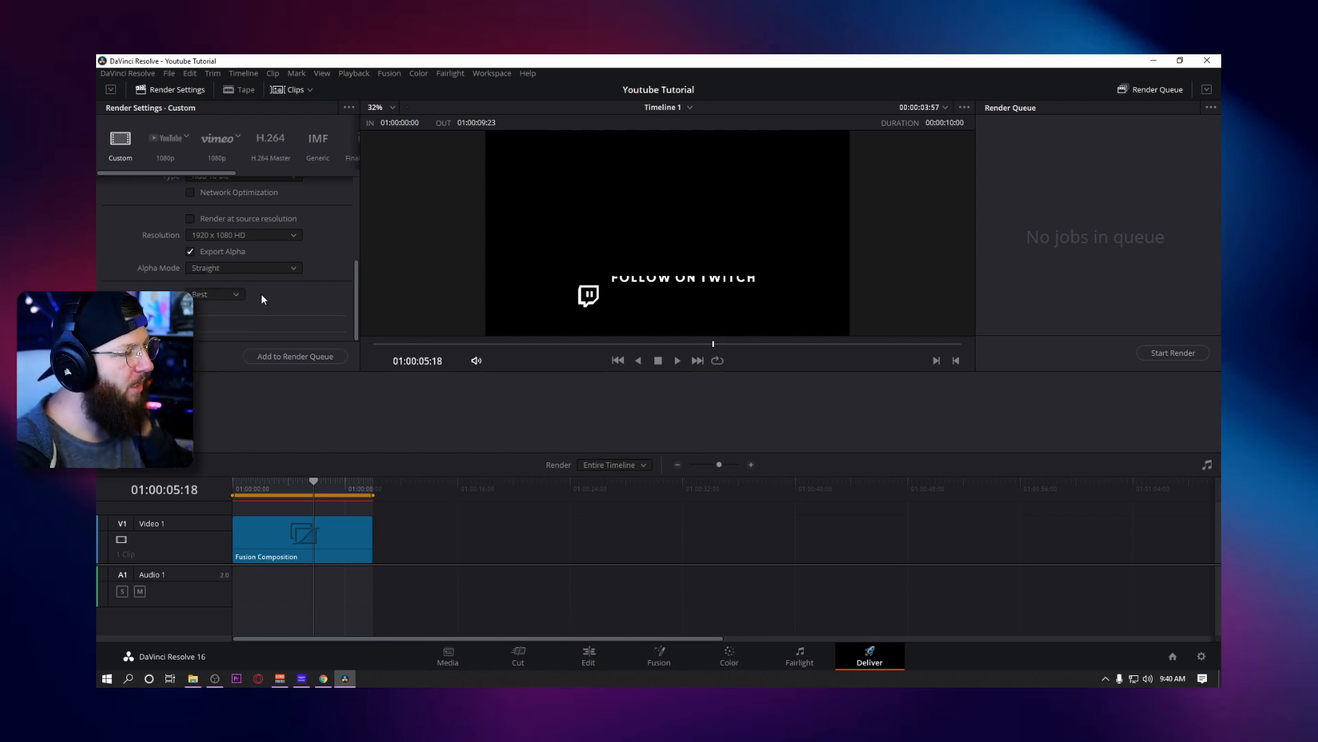
pyautogui.click(312, 357)
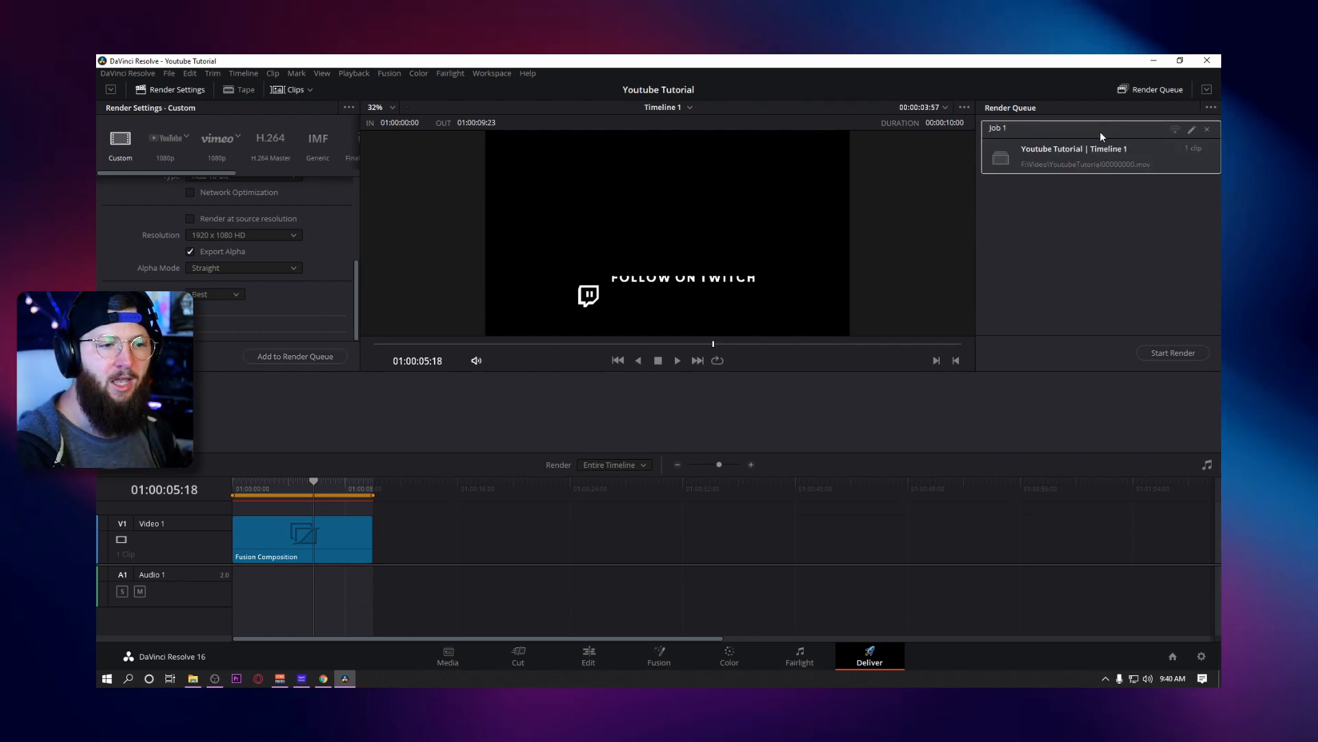
pyautogui.click(1179, 353)
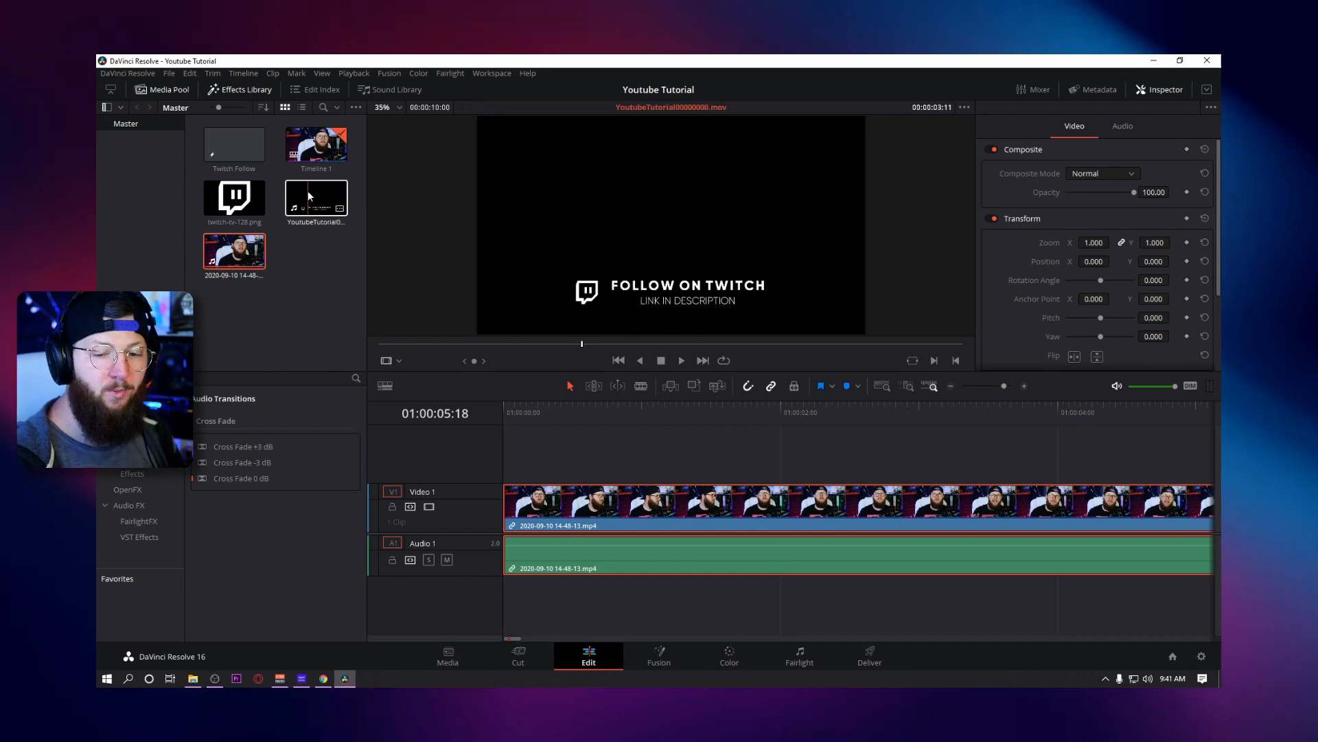
# Place the rendered popup on Video 2 about one second into the footage, and set its zoom to 0.590 and position to -564, -232.
pyautogui.moveTo(320, 195); pyautogui.dragTo(655, 464)
pyautogui.moveTo(726, 413); pyautogui.dragTo(993, 448)
pyautogui.click(993, 449)
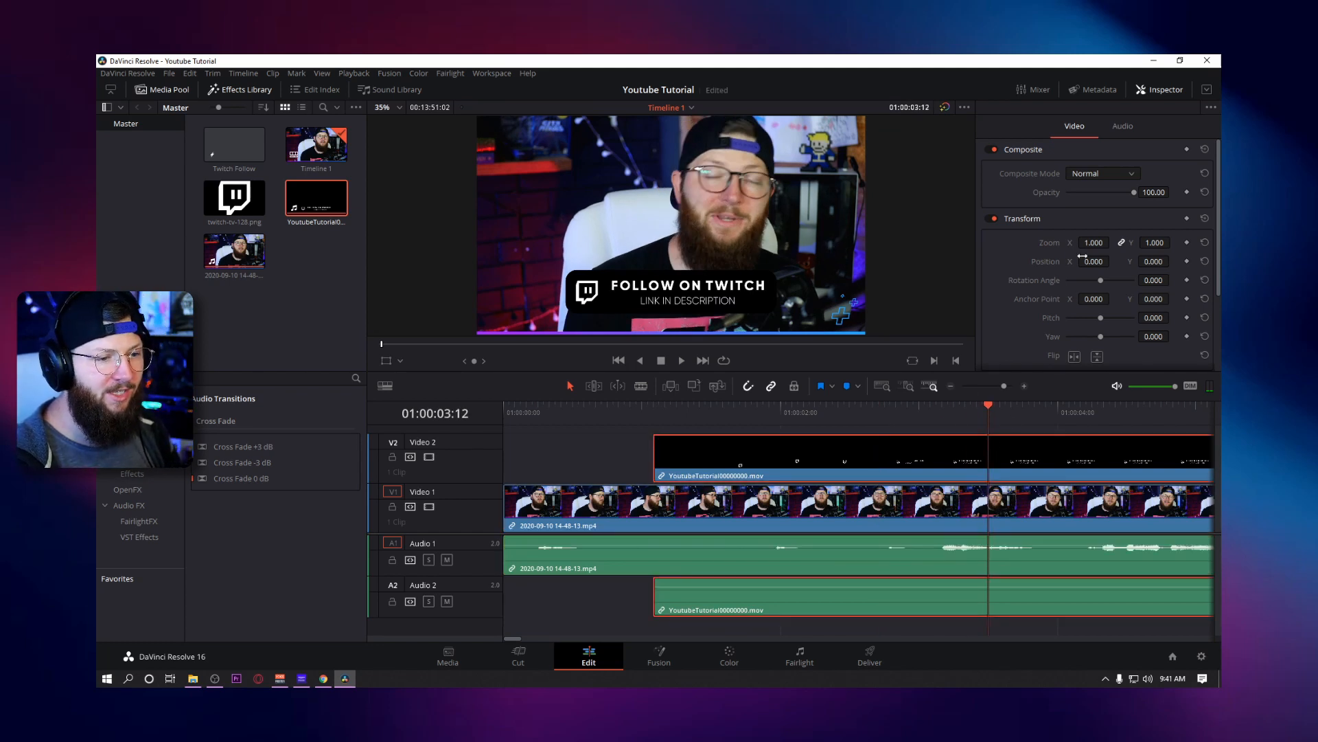
pyautogui.moveTo(1094, 242); pyautogui.dragTo(1173, 262)
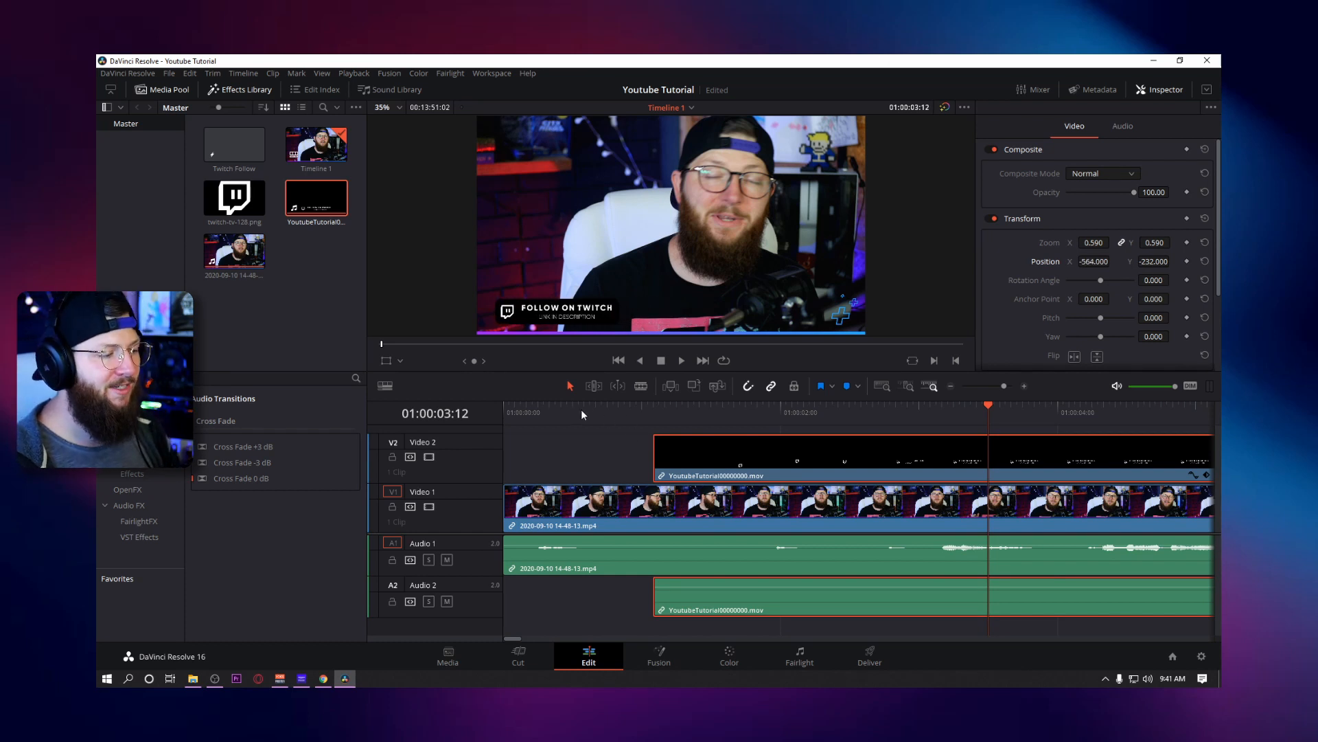
# Lower the footage clip's audio volume to -100 and play back the popup's entrance and exit over the footage.
pyautogui.click(594, 549)
pyautogui.rightClick(596, 546)
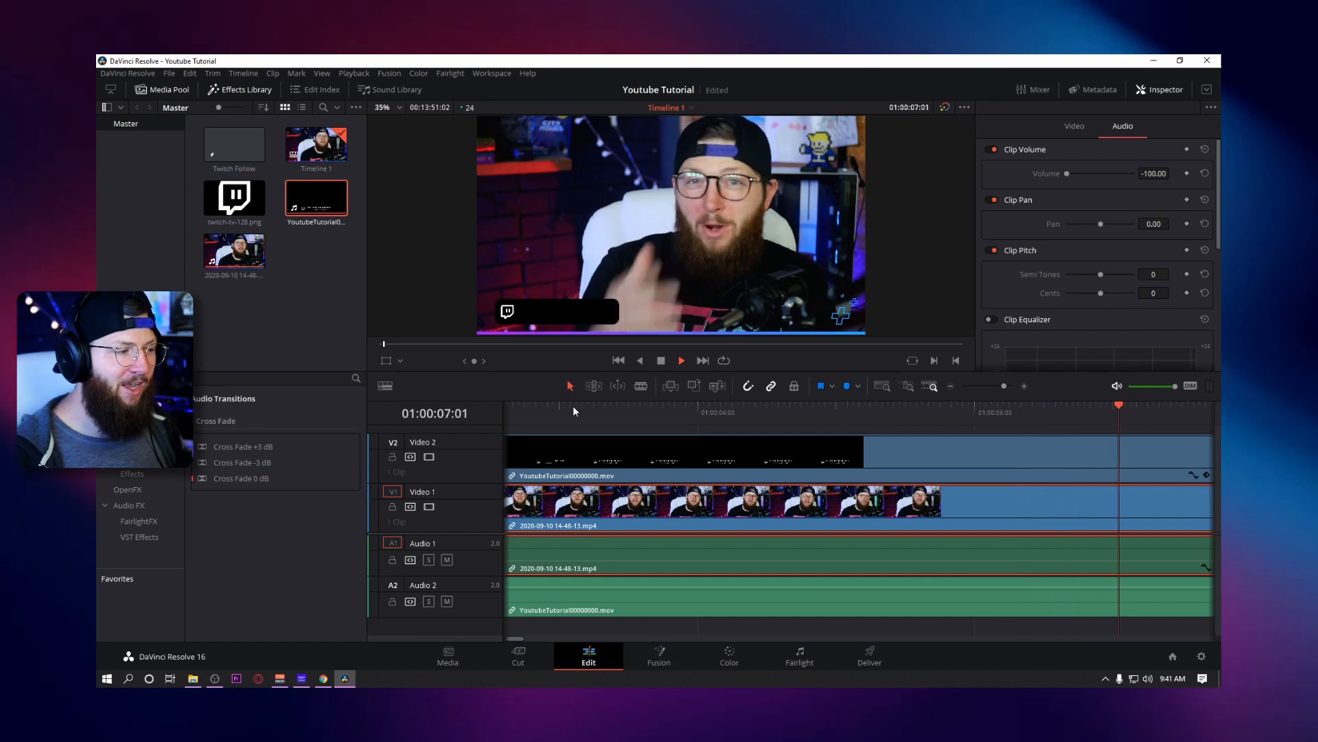
pyautogui.press('space')
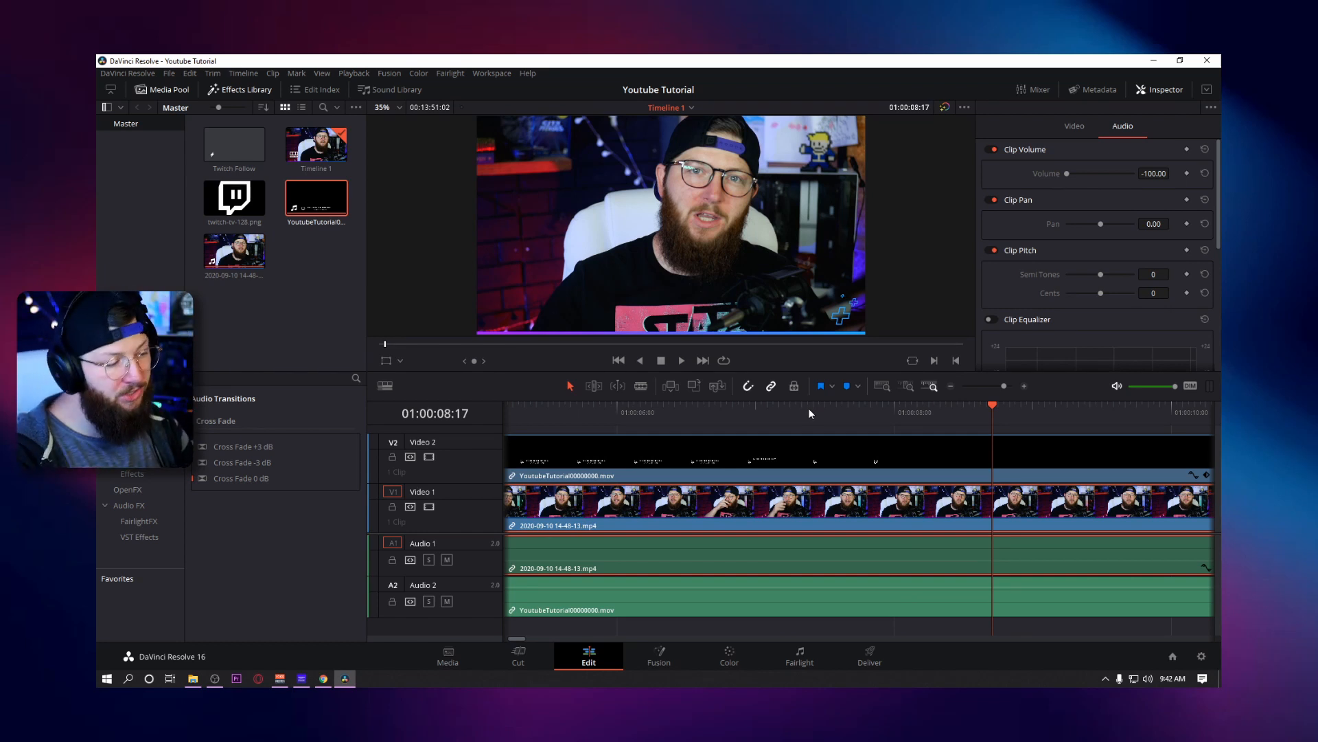
pyautogui.click(613, 418)
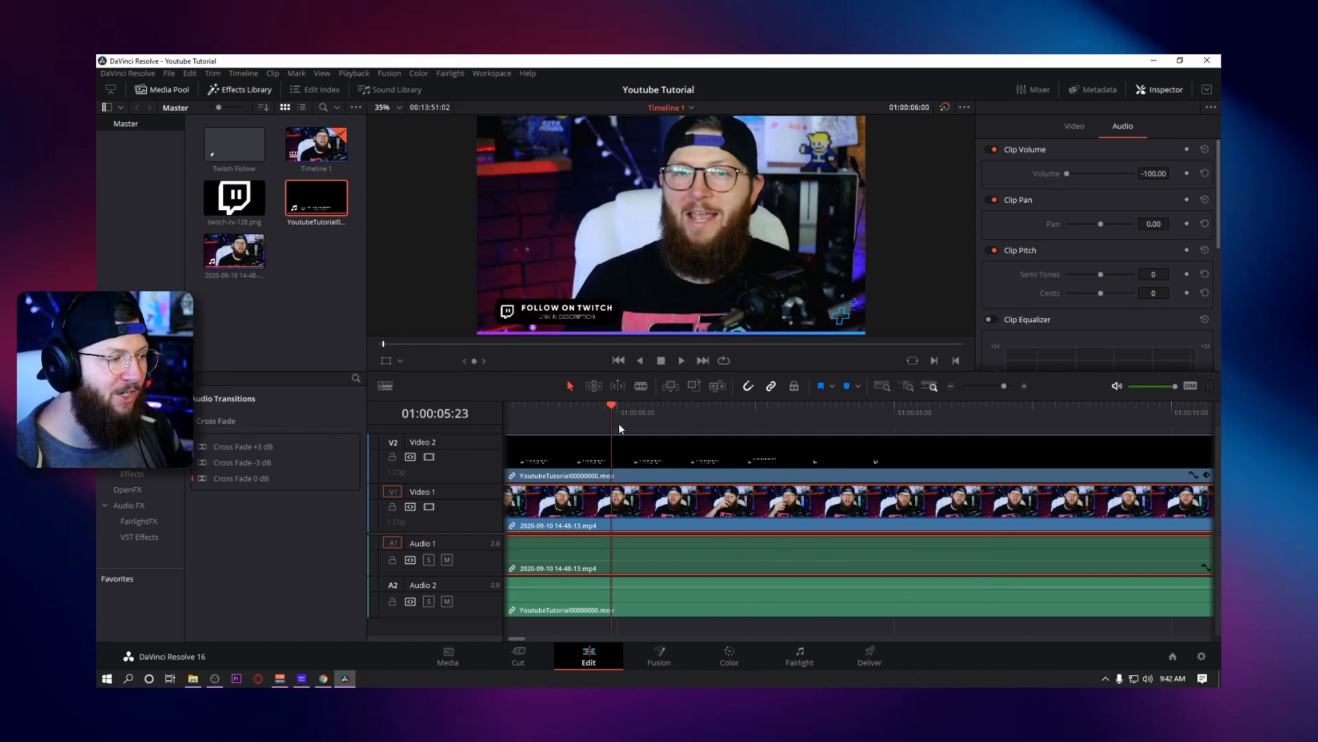
pyautogui.moveTo(513, 636); pyautogui.dragTo(508, 636)
pyautogui.click(578, 414)
pyautogui.press('space')
pyautogui.click(664, 403)
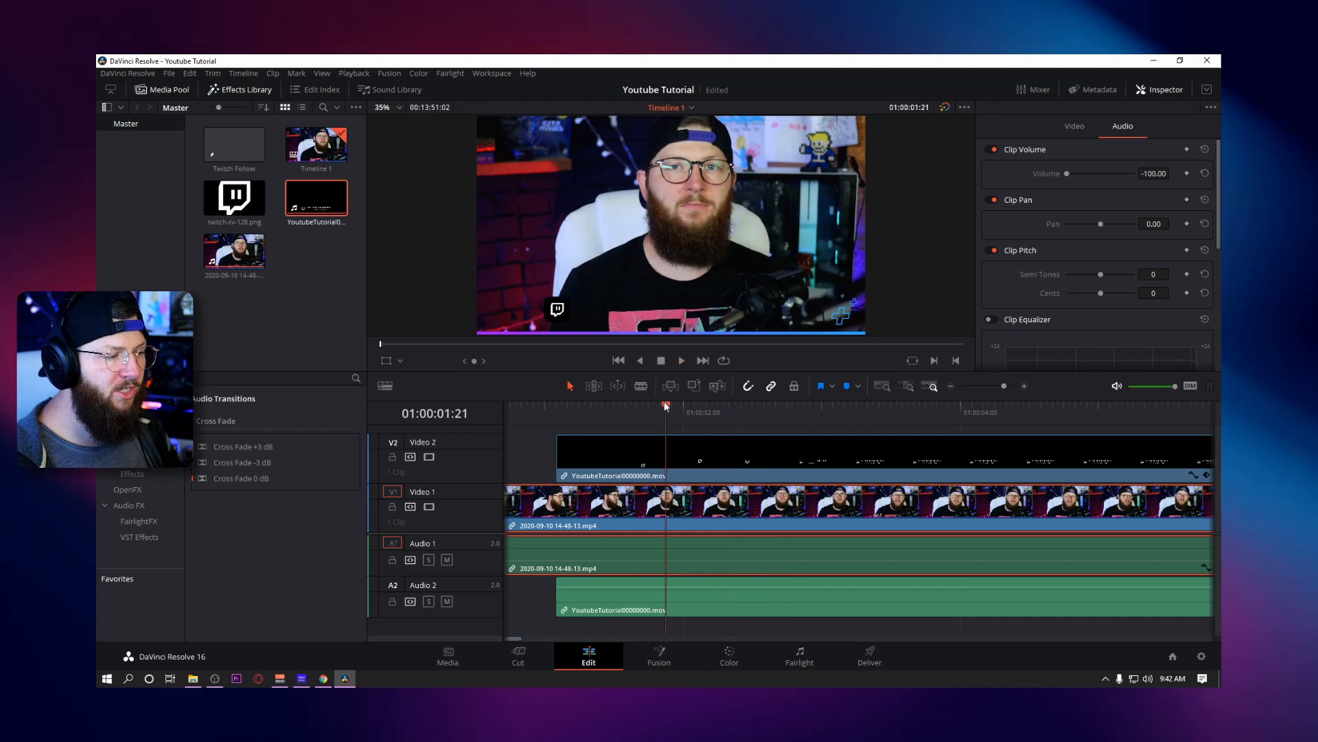
# Speed up the popup clip with Change Clip Speed and play the faster animation from before its start.
pyautogui.click(690, 444)
pyautogui.rightClick(693, 443)
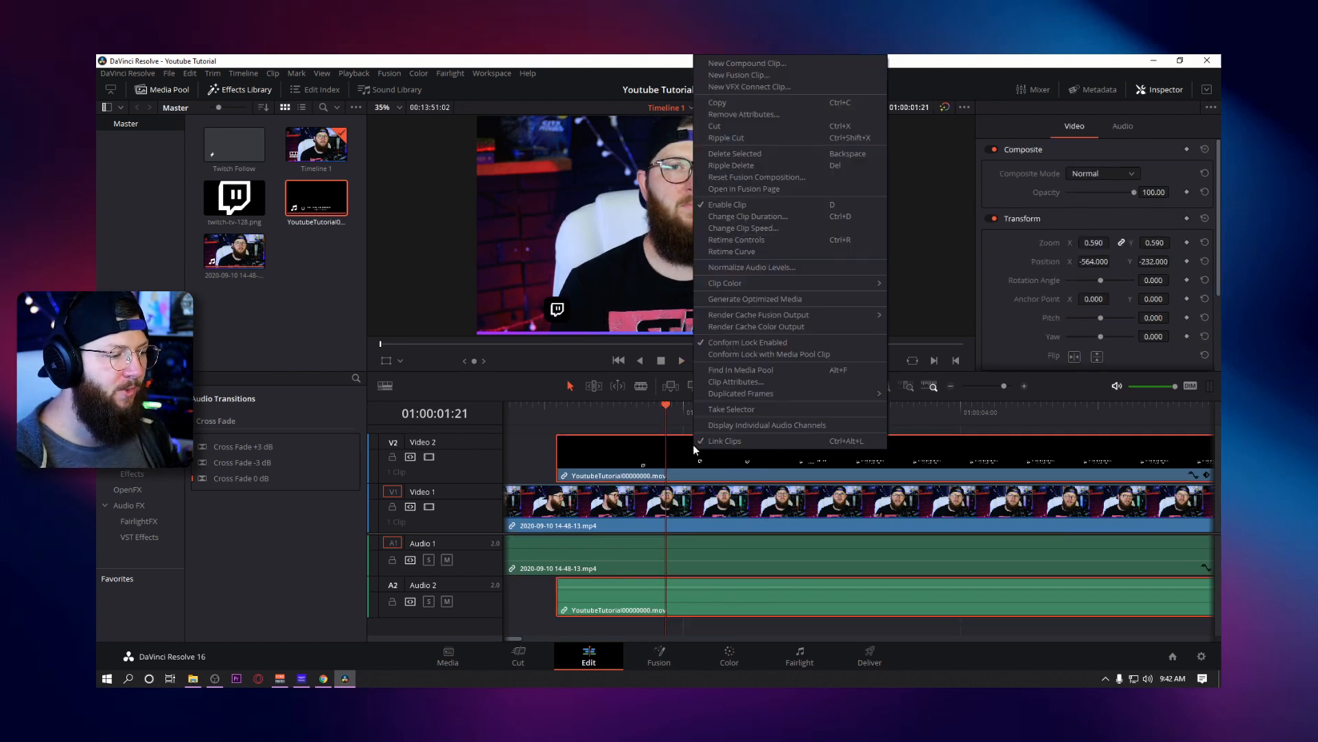
pyautogui.click(746, 229)
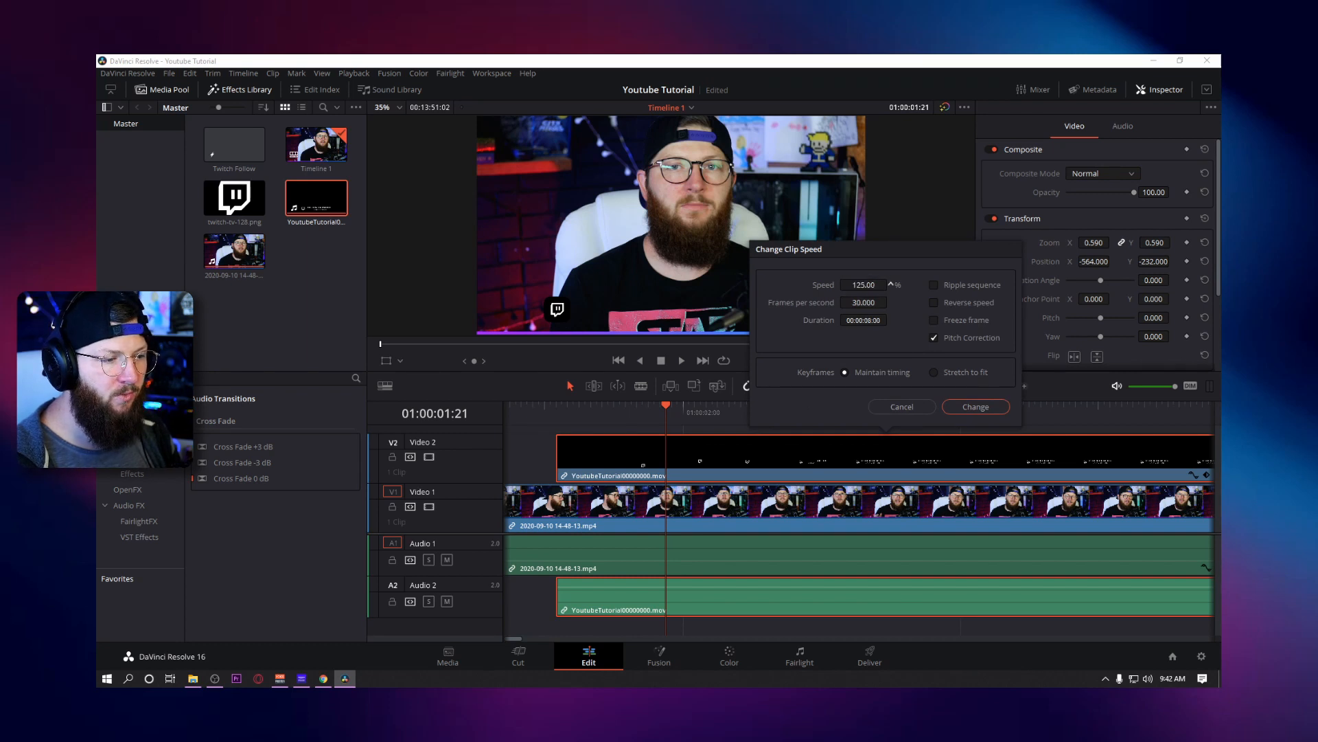
pyautogui.click(975, 407)
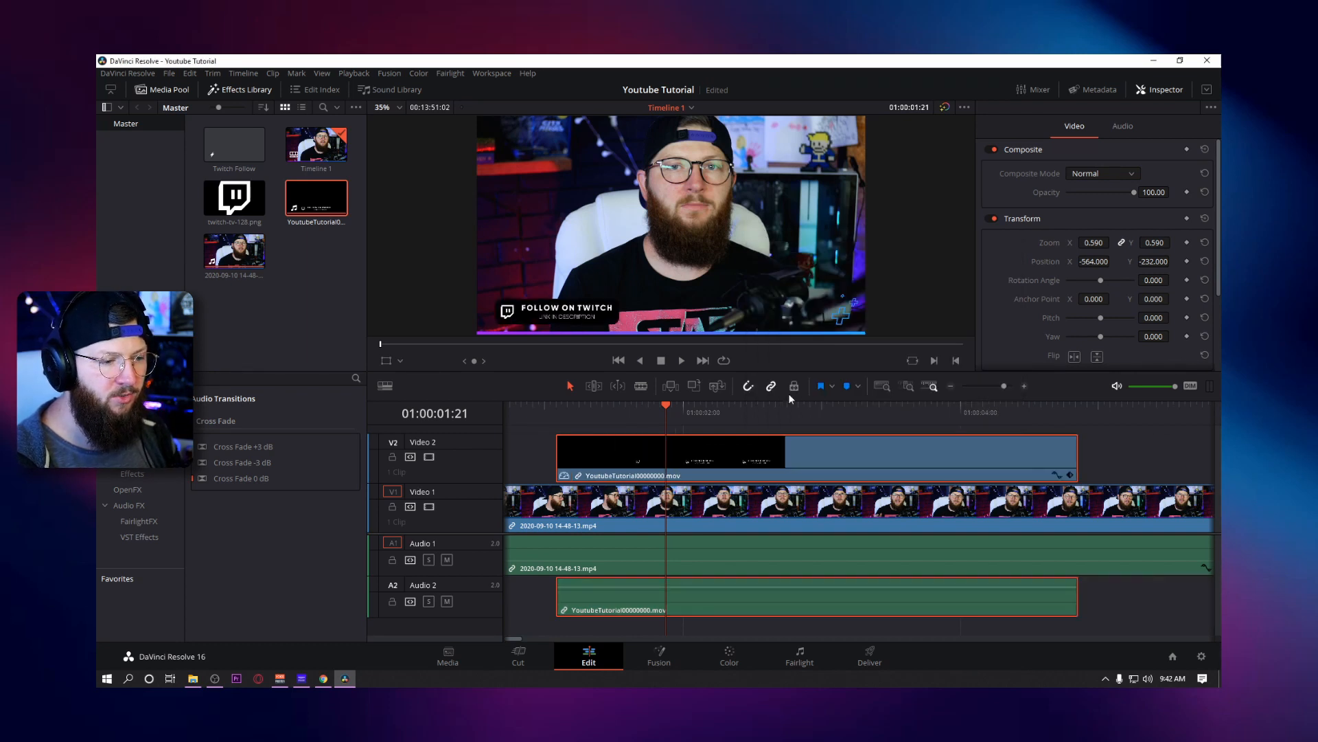
pyautogui.click(541, 405)
pyautogui.press('space')
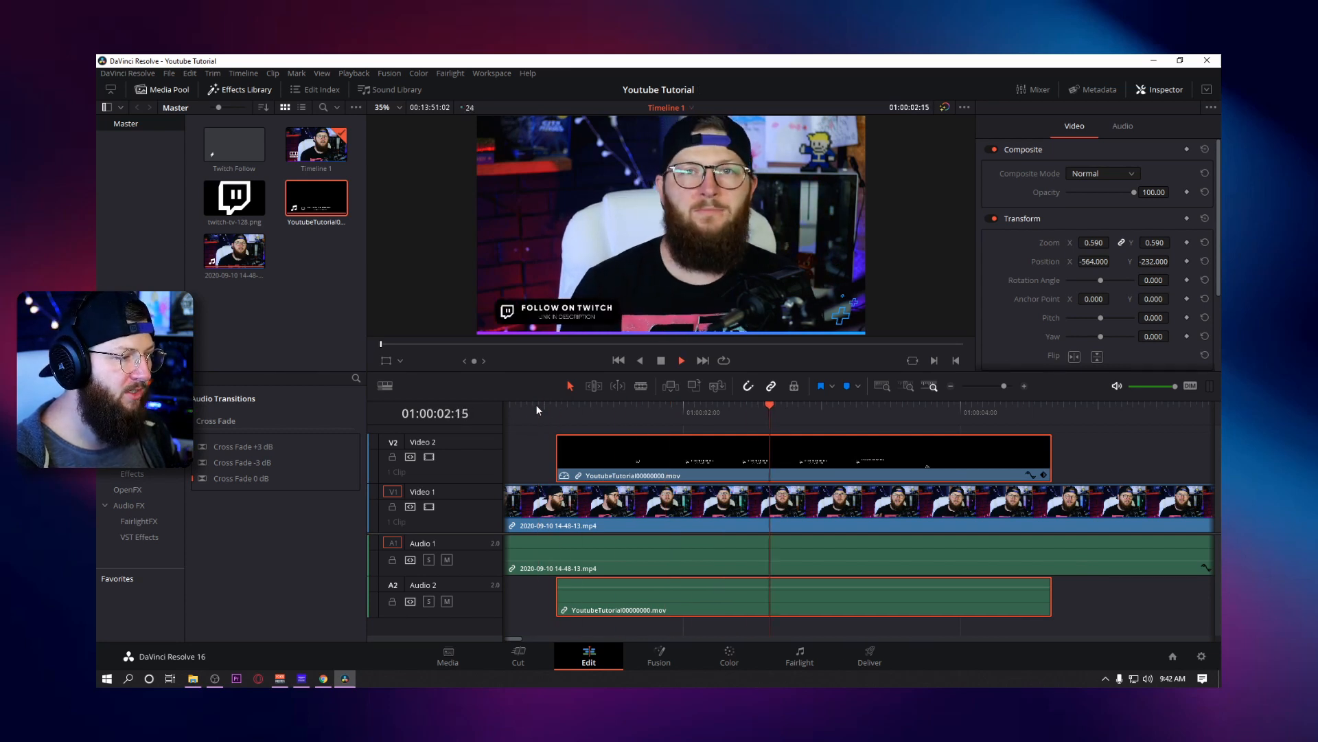
pyautogui.press('space')
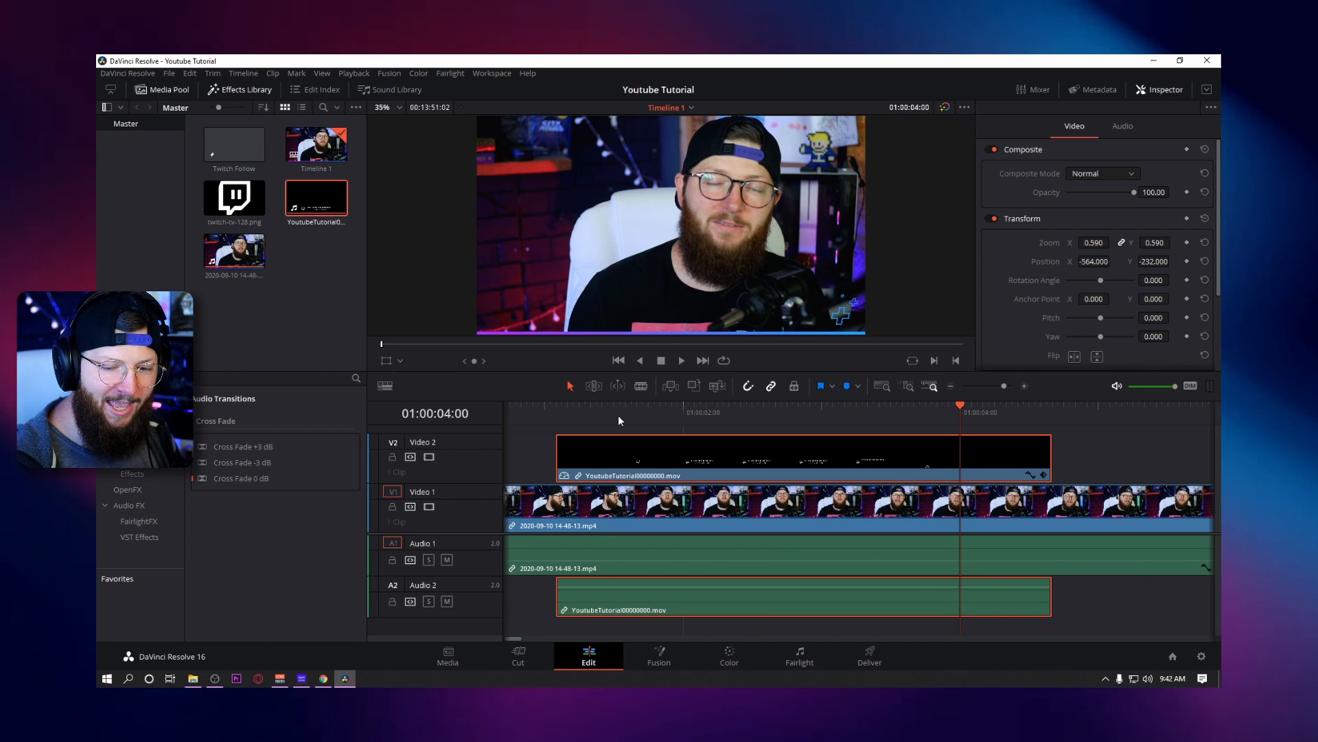
# Open the Change Clip Speed settings for the popup clip and adjust its speed.
pyautogui.rightClick(626, 448)
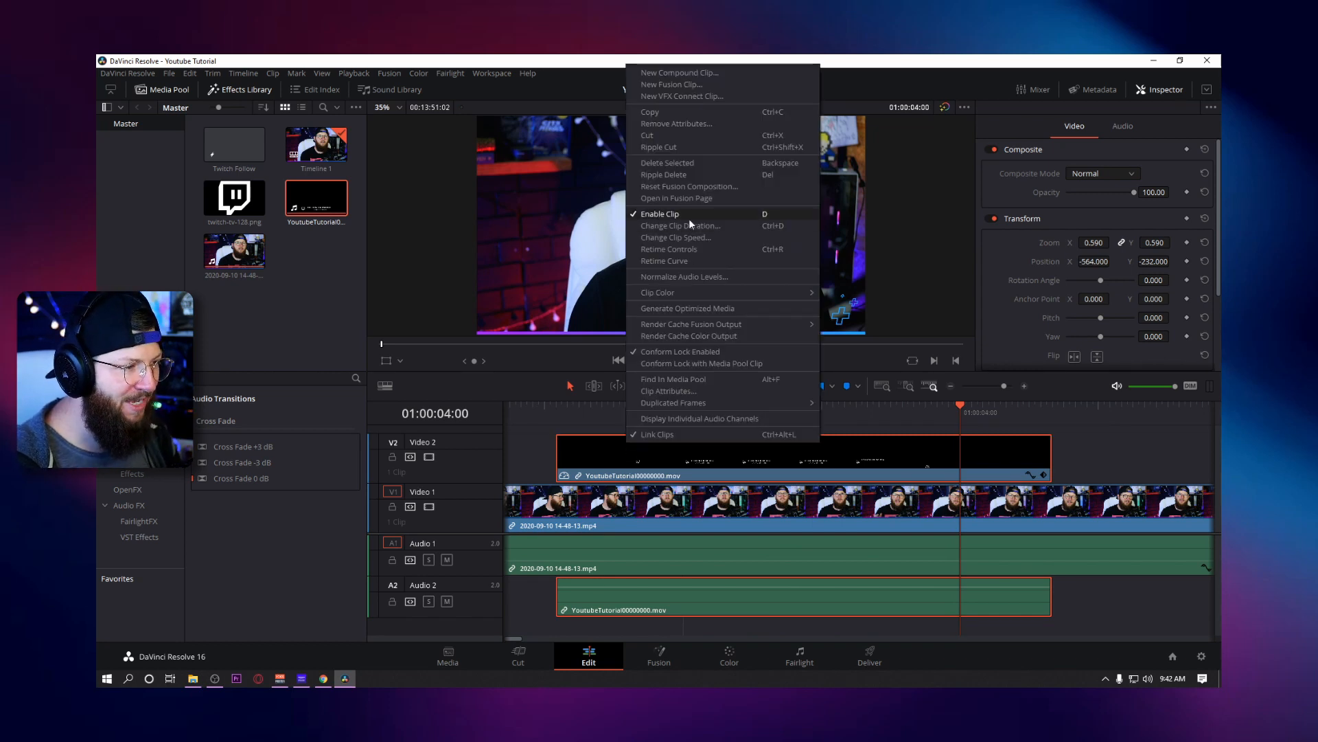
pyautogui.click(690, 237)
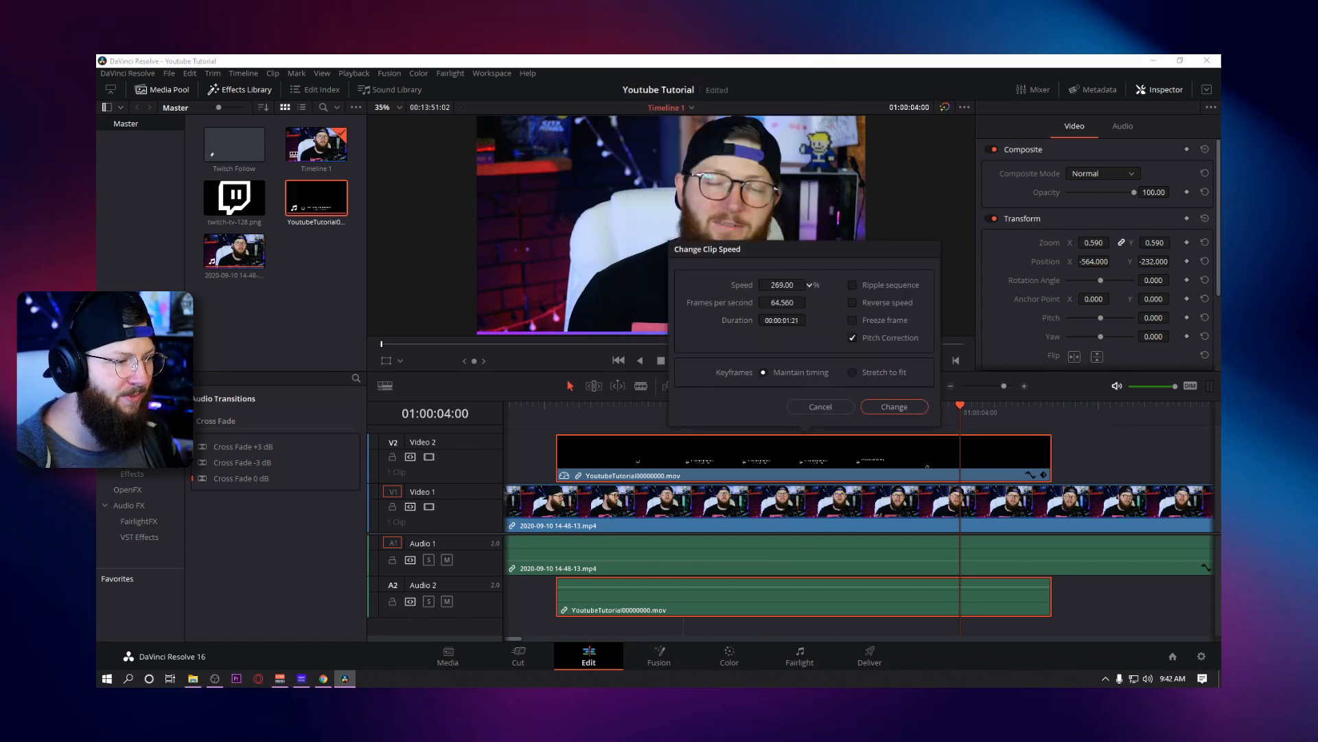